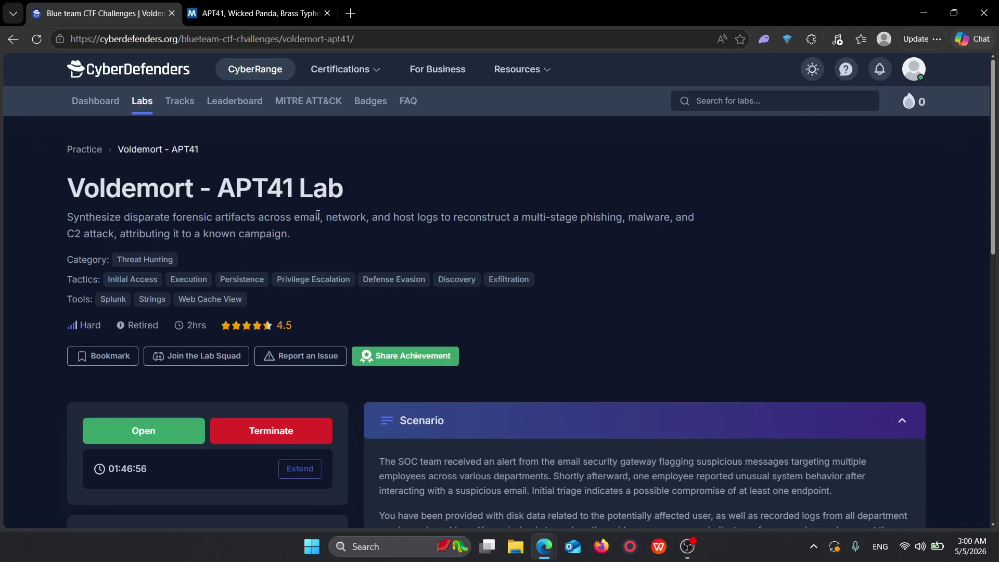
# Step: Review the APT41 group description and its campaigns on the MITRE ATT&CK page
pyautogui.click(242, 10)
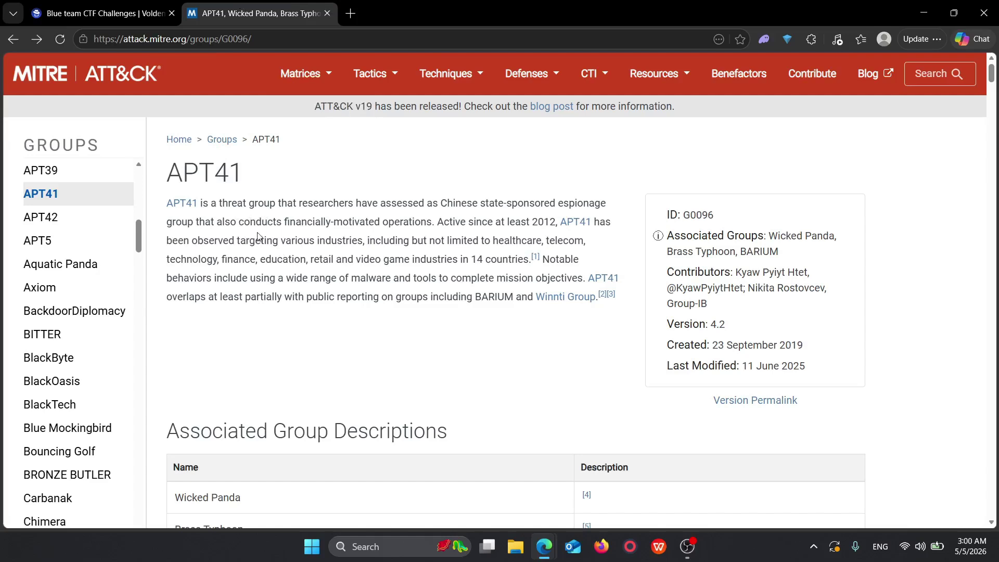
pyautogui.moveTo(446, 203); pyautogui.dragTo(523, 204)
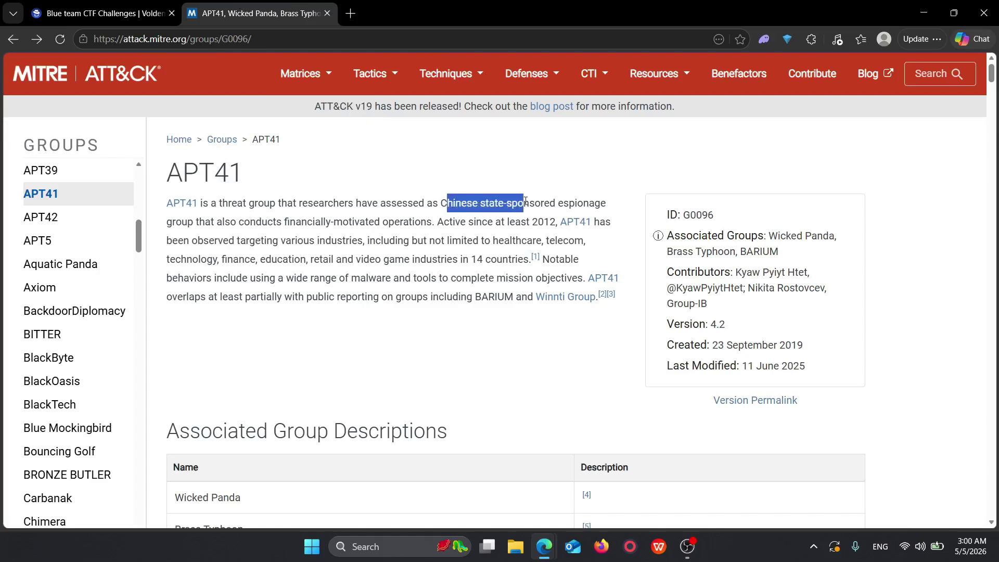
pyautogui.click(603, 190)
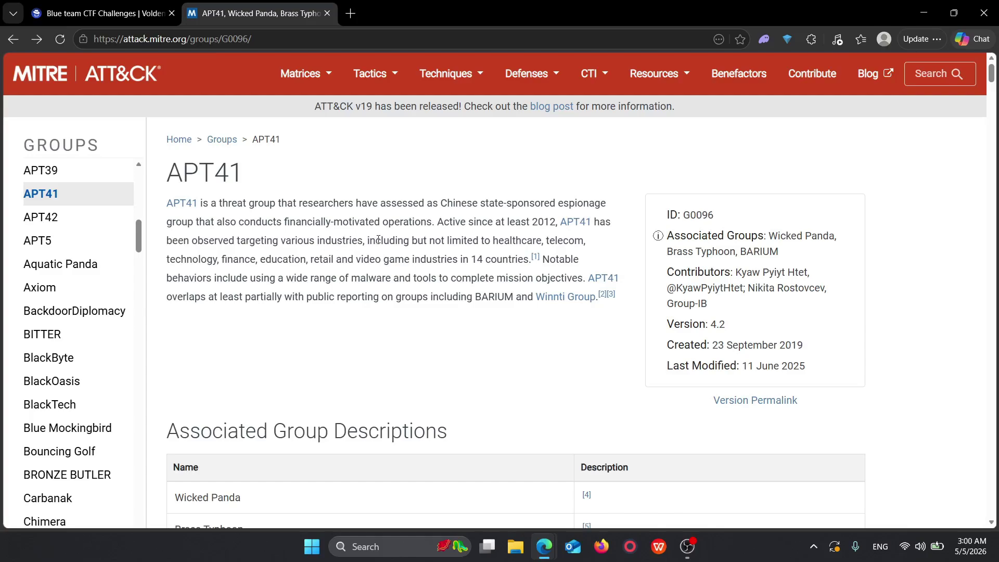
pyautogui.scroll(-3, 358, 269)
pyautogui.scroll(-15, 359, 269)
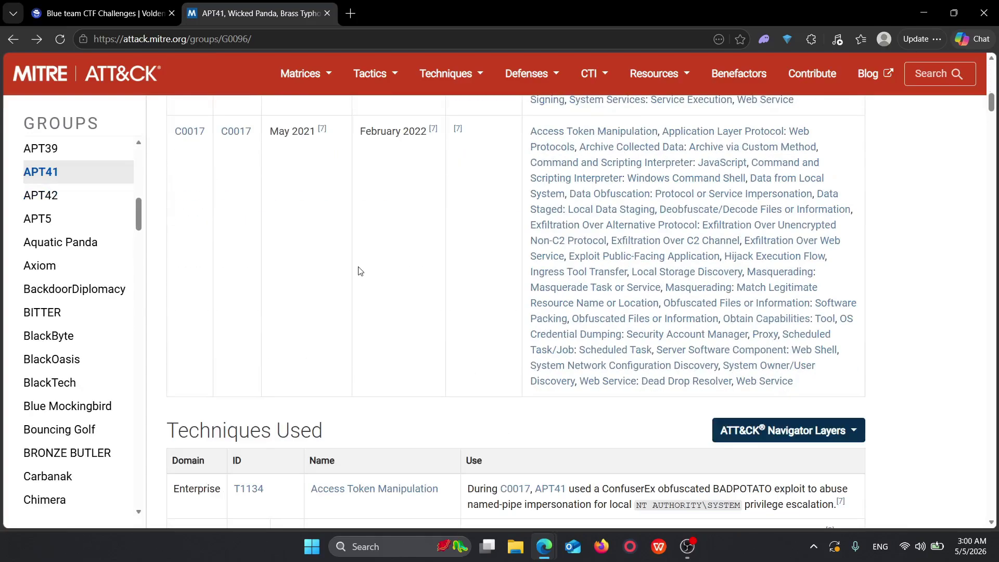
pyautogui.scroll(10, 358, 269)
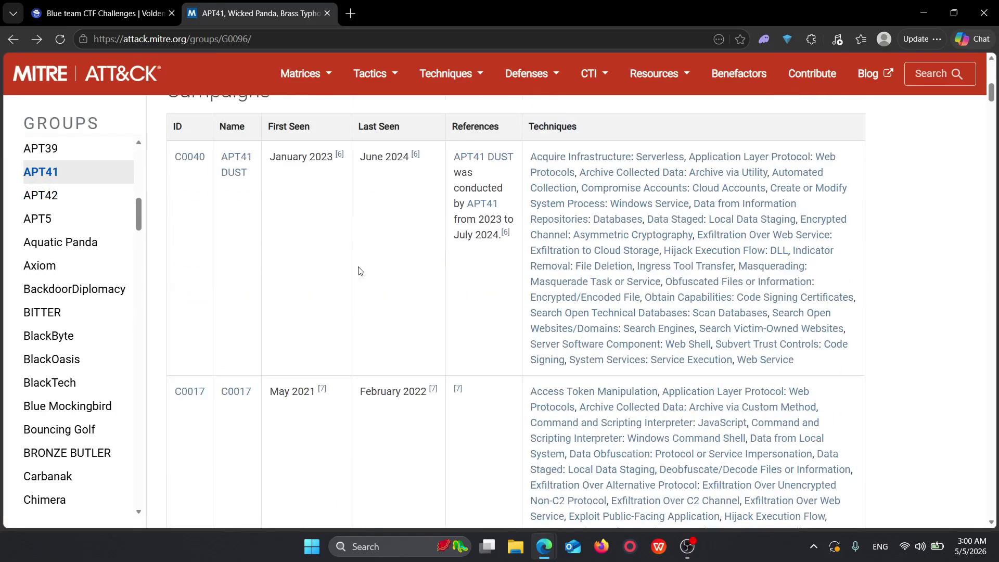
# Step: Read the scenario on the Voldemort - APT41 lab page and open the lab machine
pyautogui.click(105, 13)
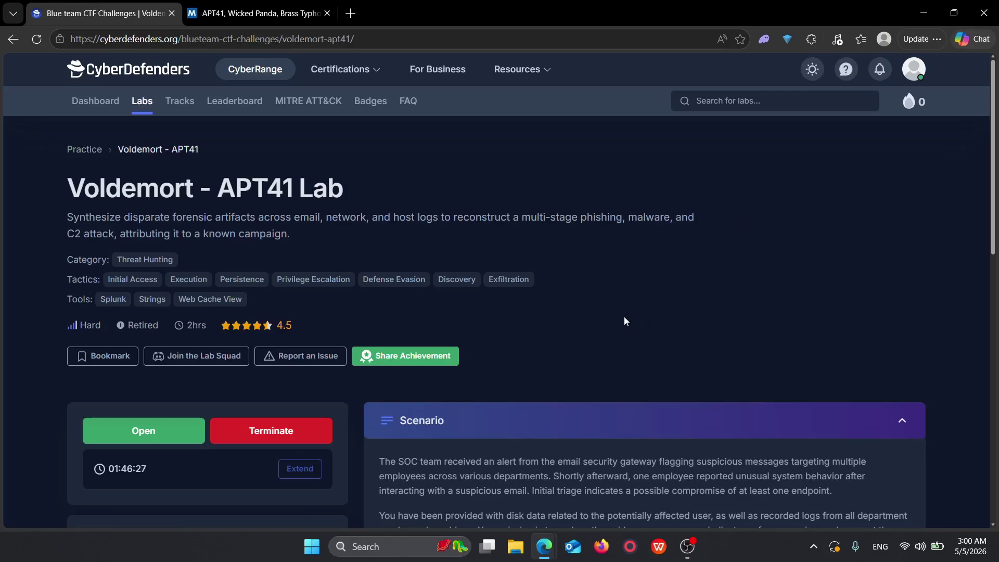
pyautogui.scroll(-2, 635, 301)
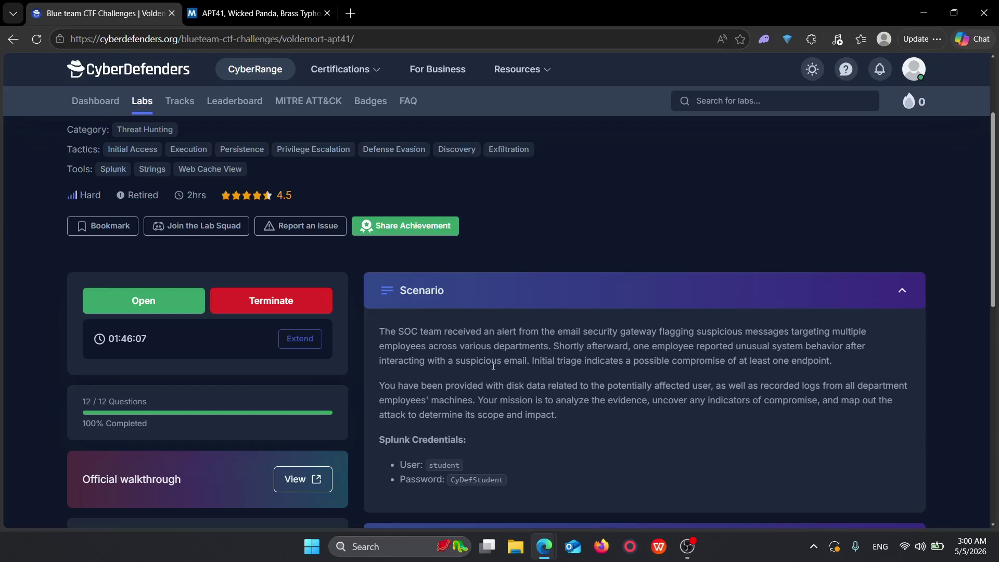
pyautogui.moveTo(530, 360); pyautogui.dragTo(520, 361)
pyautogui.click(518, 361)
pyautogui.click(143, 294)
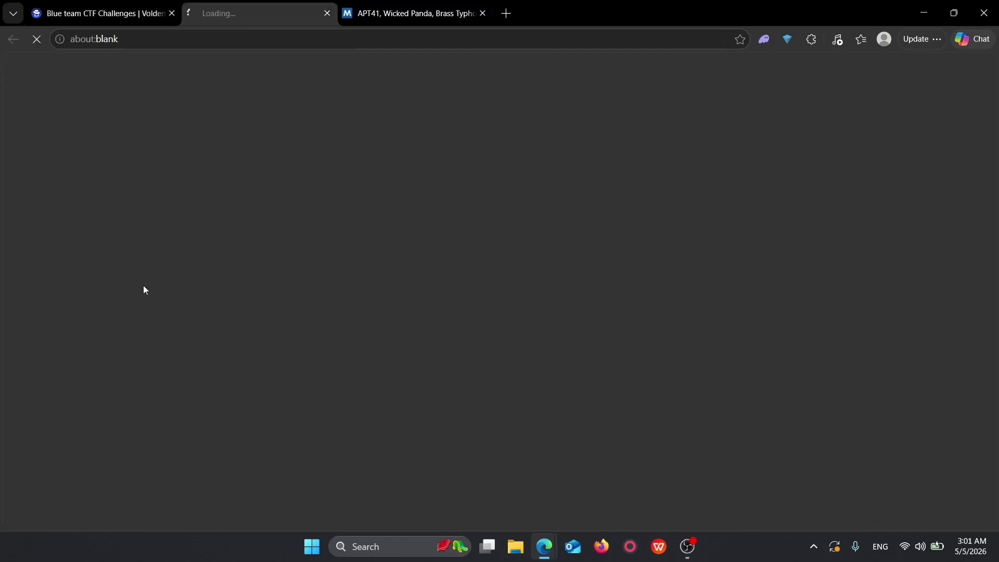
# Step: Collapse the scenario on the lab page and expand the Initial Access section to read its first question
pyautogui.click(88, 4)
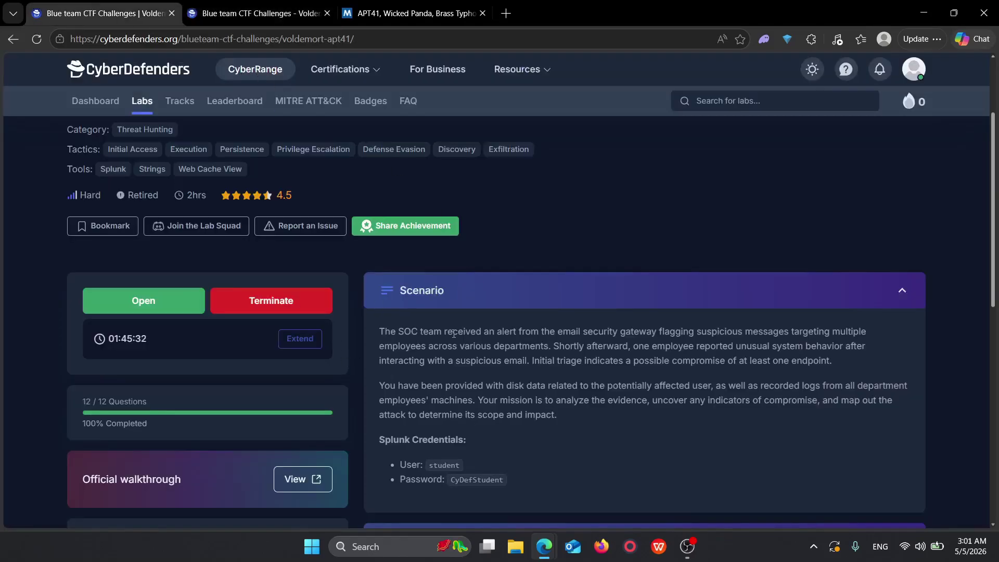
pyautogui.scroll(1, 437, 382)
pyautogui.click(436, 367)
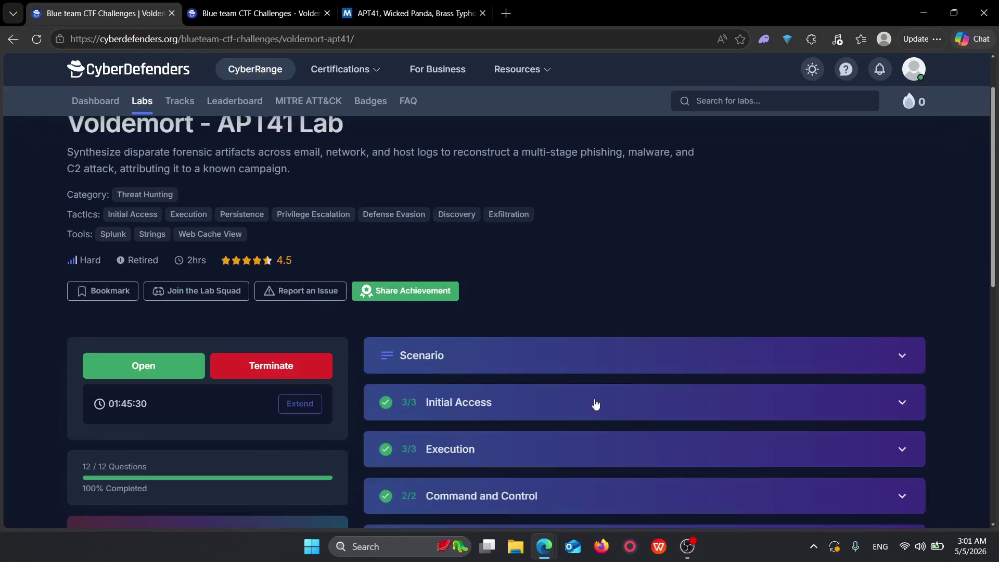
pyautogui.click(436, 395)
pyautogui.scroll(1, 436, 395)
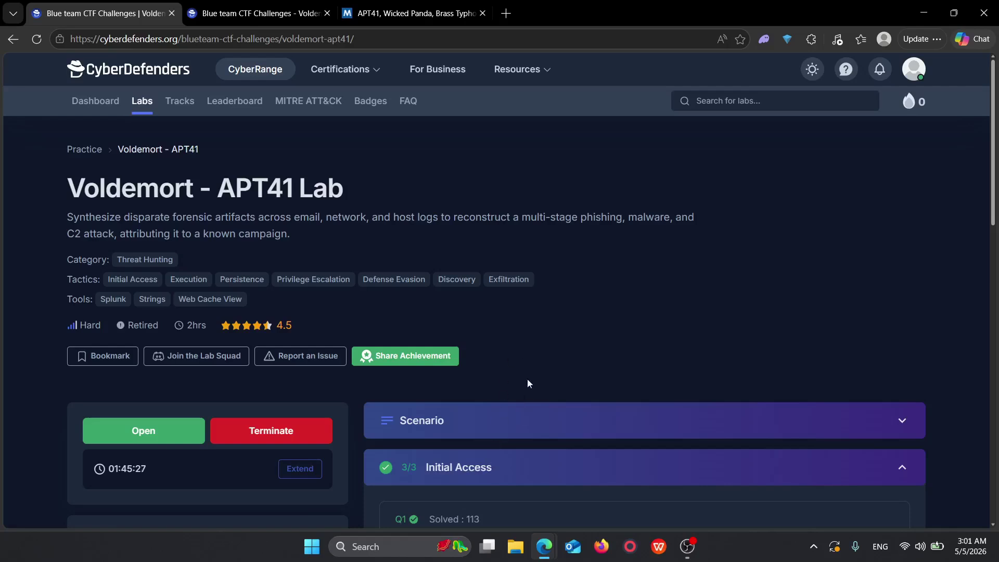
pyautogui.scroll(-2, 535, 355)
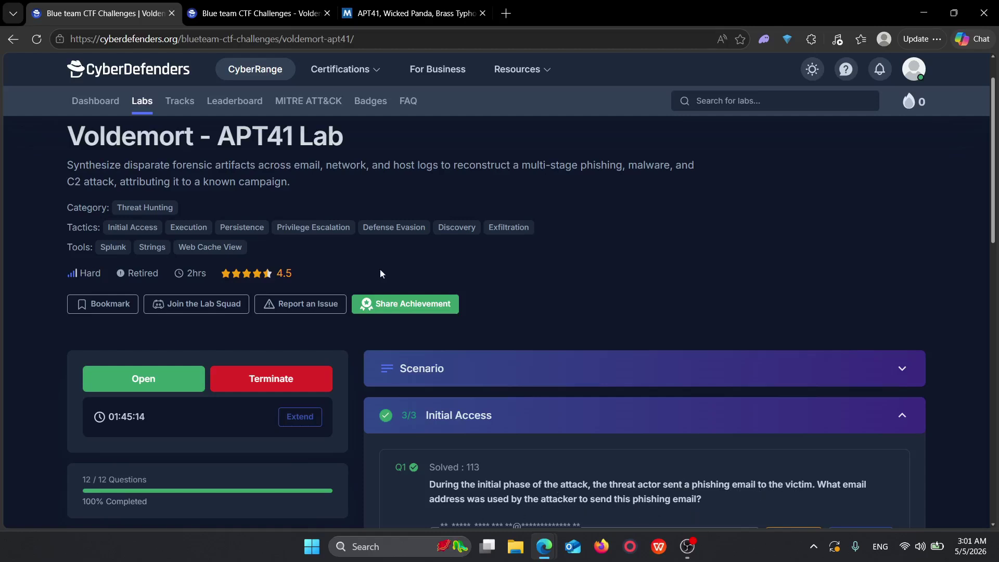
# Step: Reload the lab machine page, dismiss the lab rating prompt, and reconnect to the machine
pyautogui.click(253, 11)
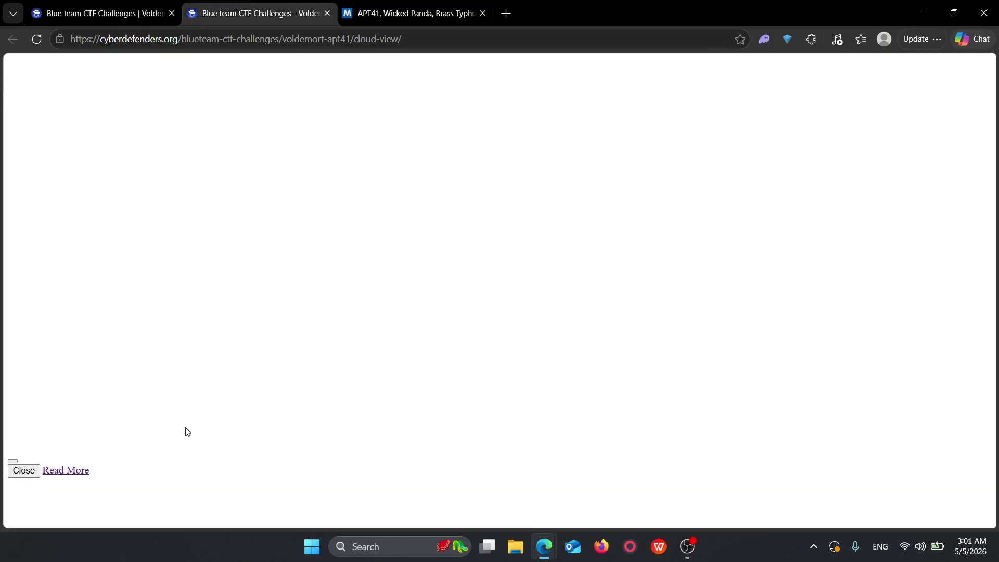
pyautogui.click(38, 41)
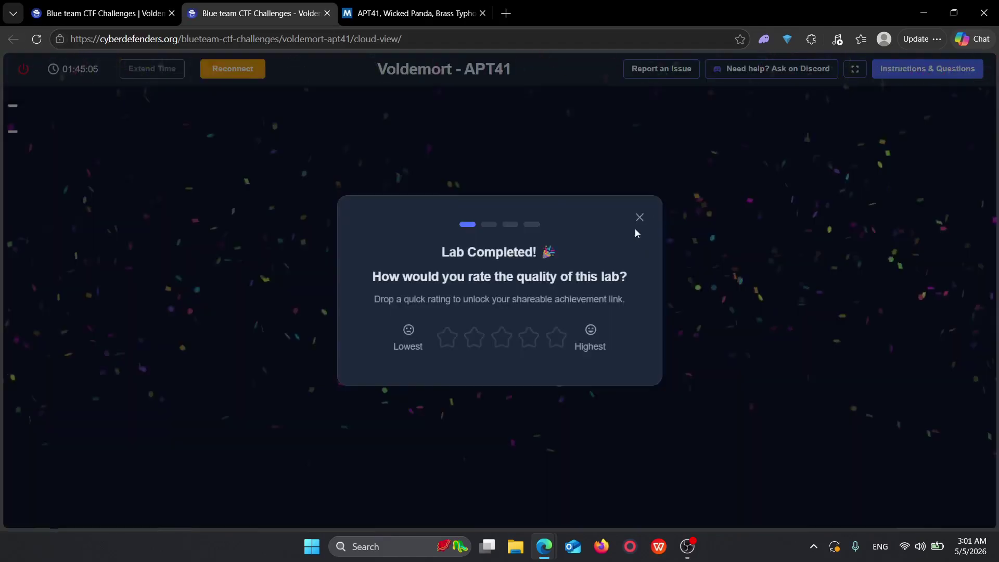
pyautogui.click(639, 217)
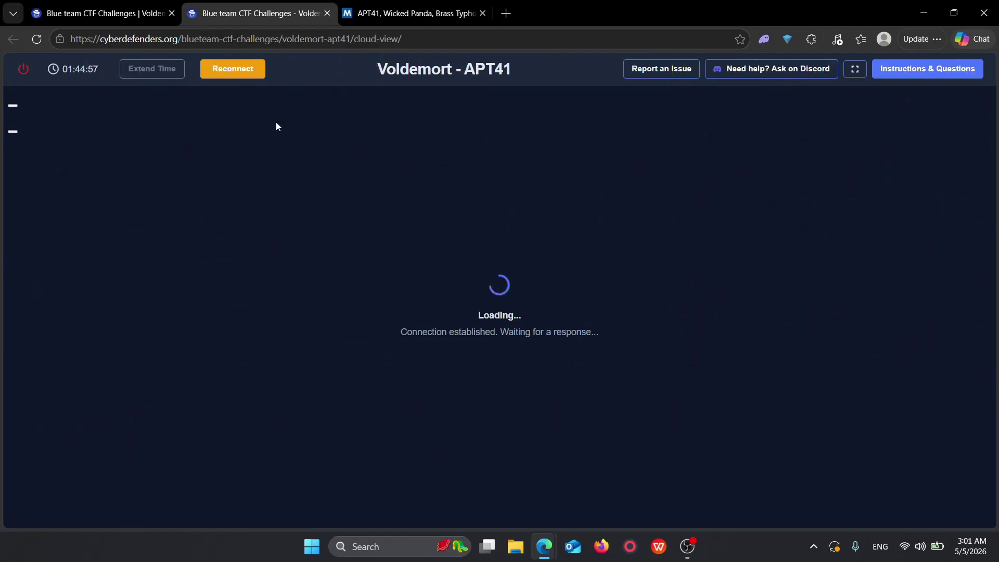
pyautogui.click(244, 71)
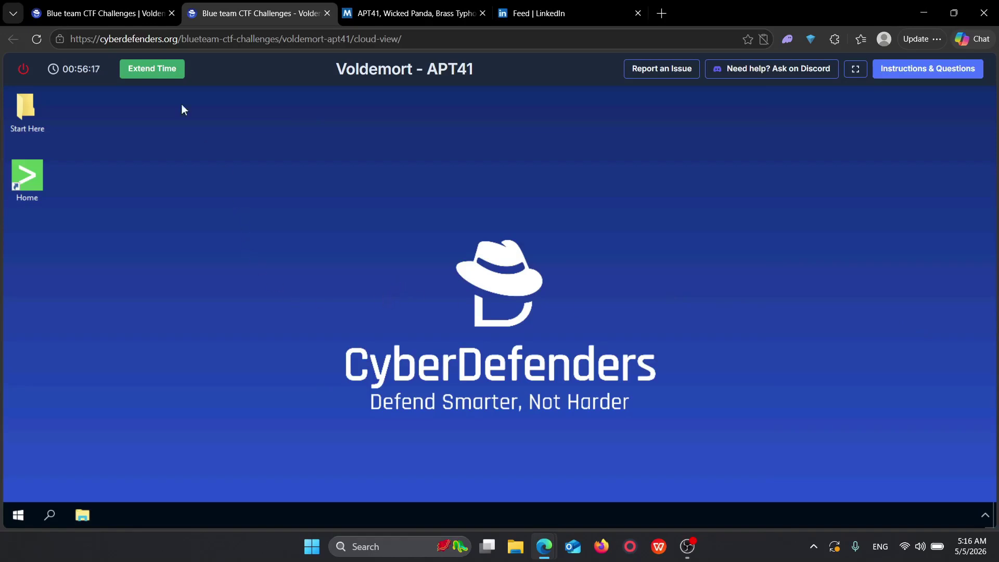
# Step: Open README.txt from the Start Here folder on the lab machine's desktop, skim its tool descriptions, and close it
pyautogui.click(93, 7)
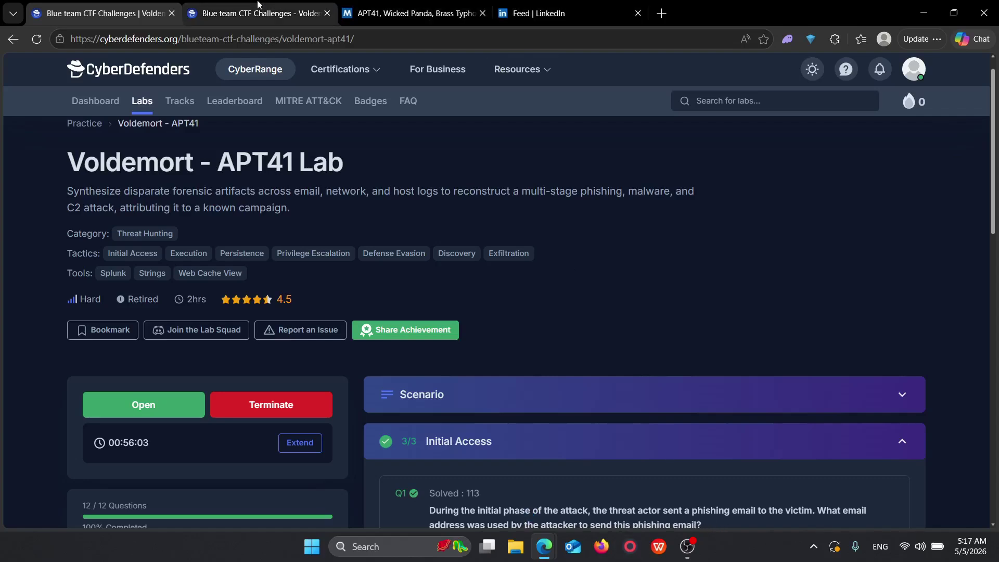
pyautogui.click(258, 6)
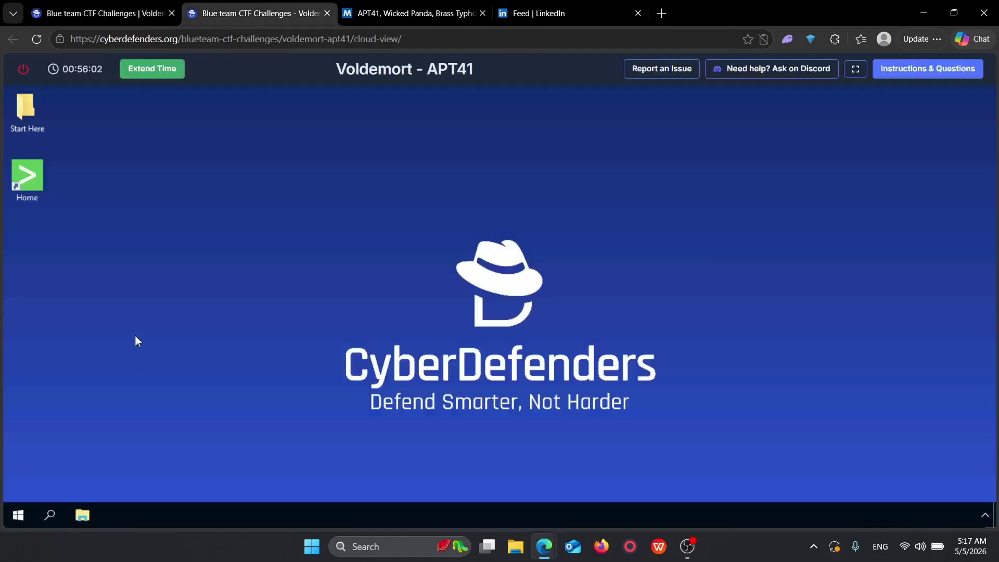
pyautogui.click(28, 113)
pyautogui.doubleClick(27, 113)
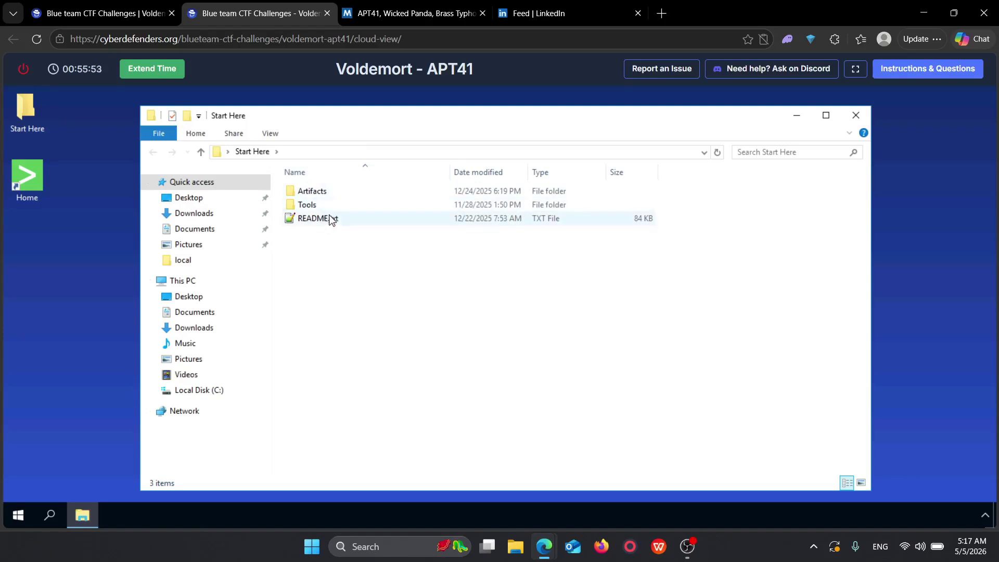
pyautogui.click(326, 223)
pyautogui.doubleClick(331, 222)
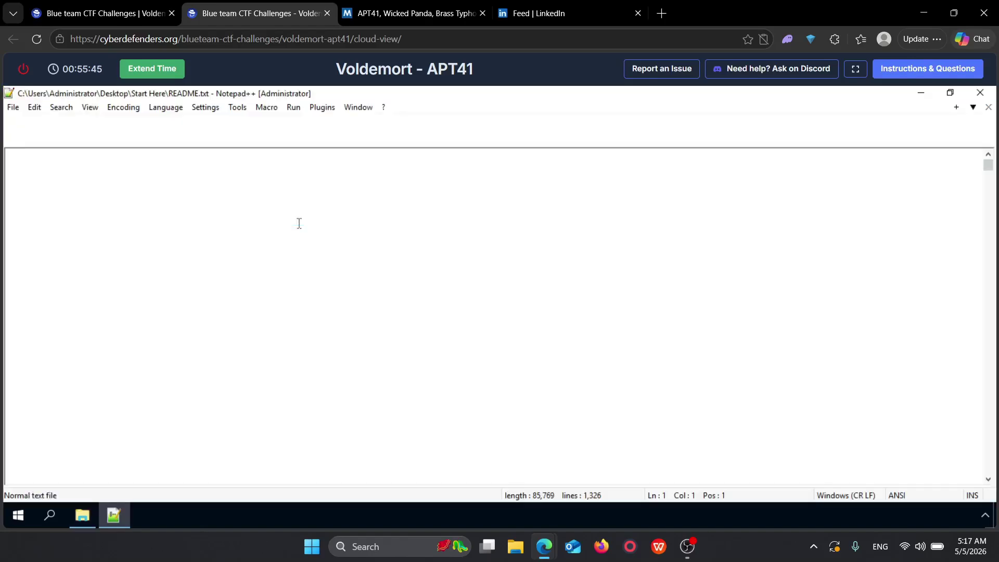
pyautogui.scroll(-9, 254, 319)
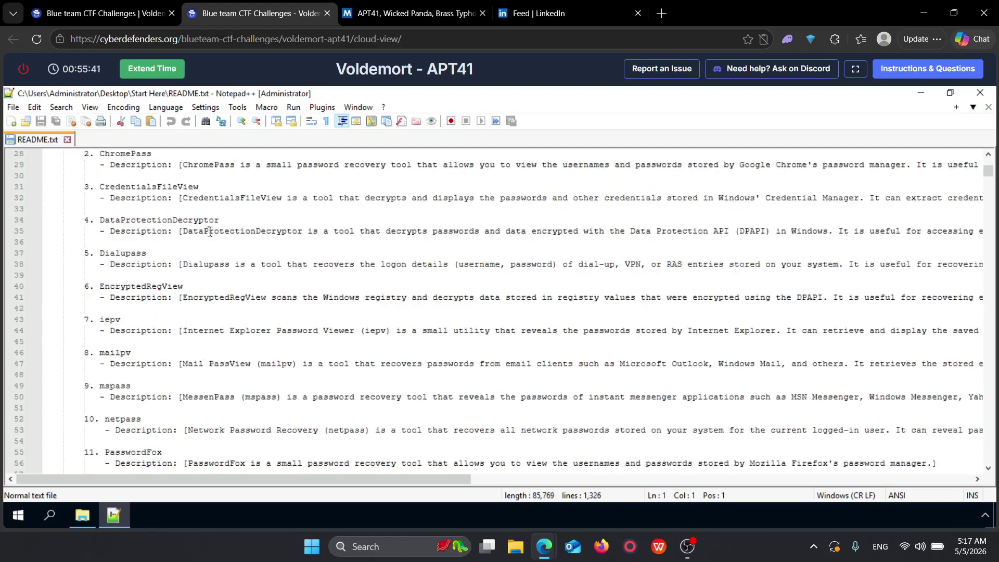
pyautogui.scroll(-1, 207, 229)
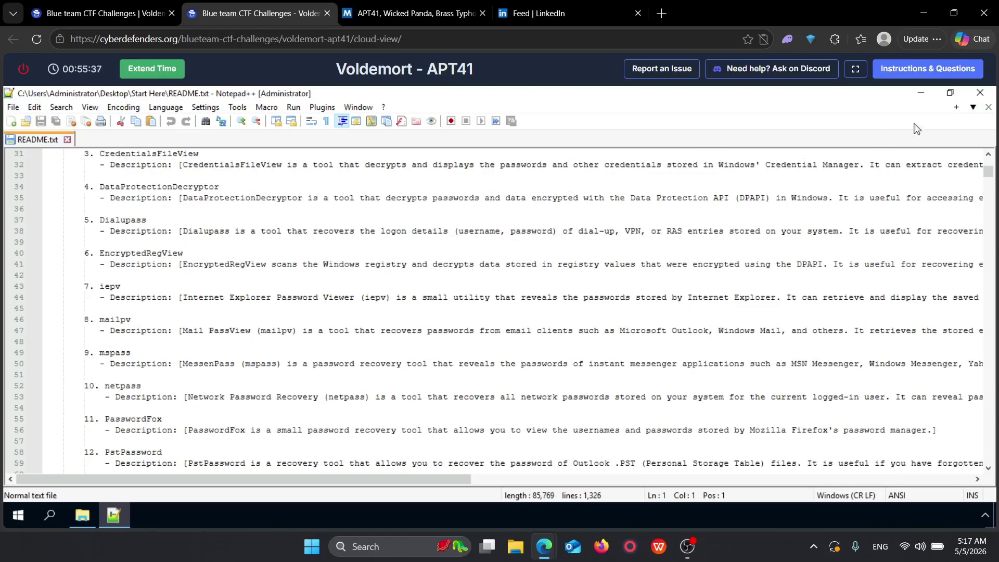
pyautogui.click(988, 108)
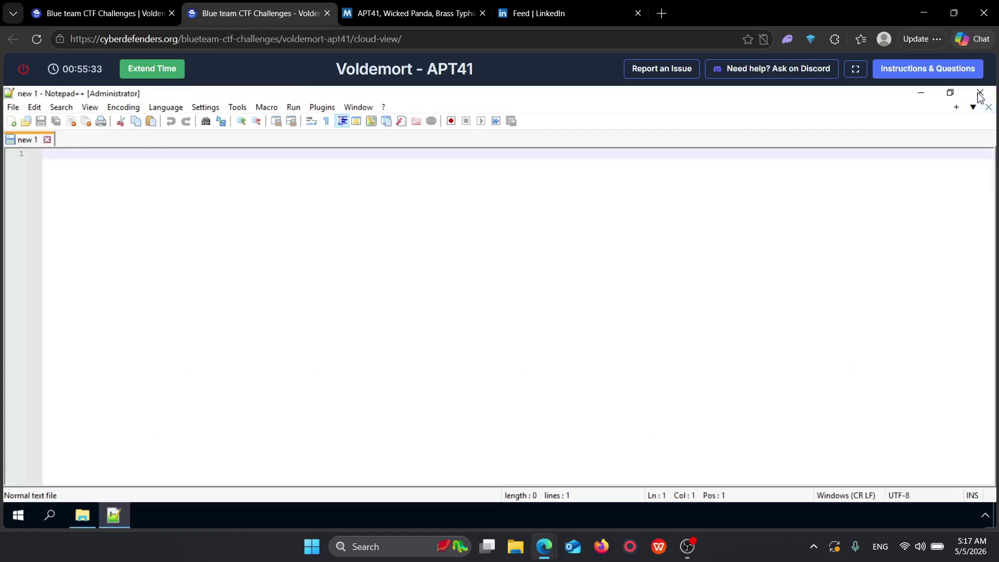
pyautogui.click(980, 93)
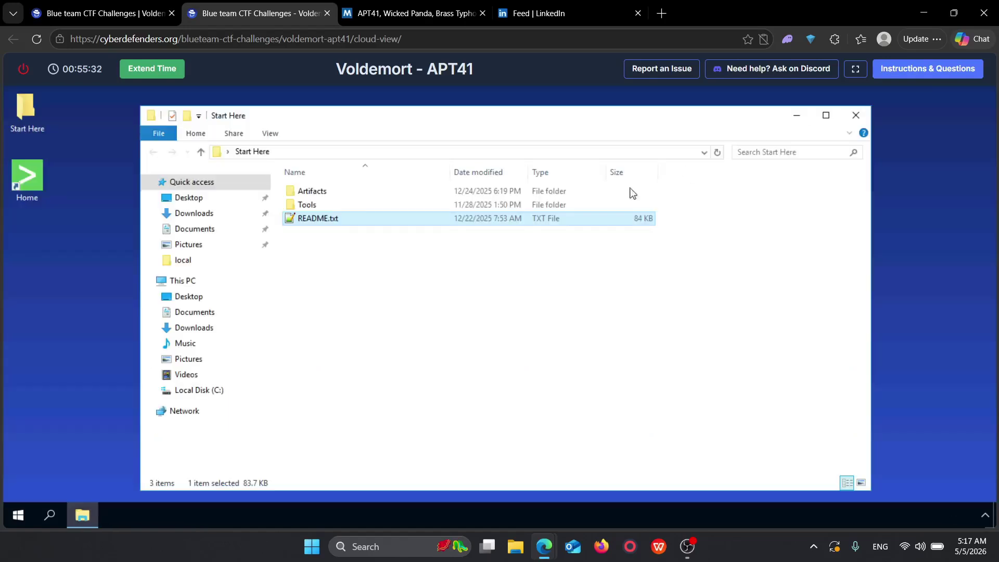
# Step: Browse from Artifacts into Evidence.zip and open the Administrator user's Documents folder
pyautogui.click(312, 192)
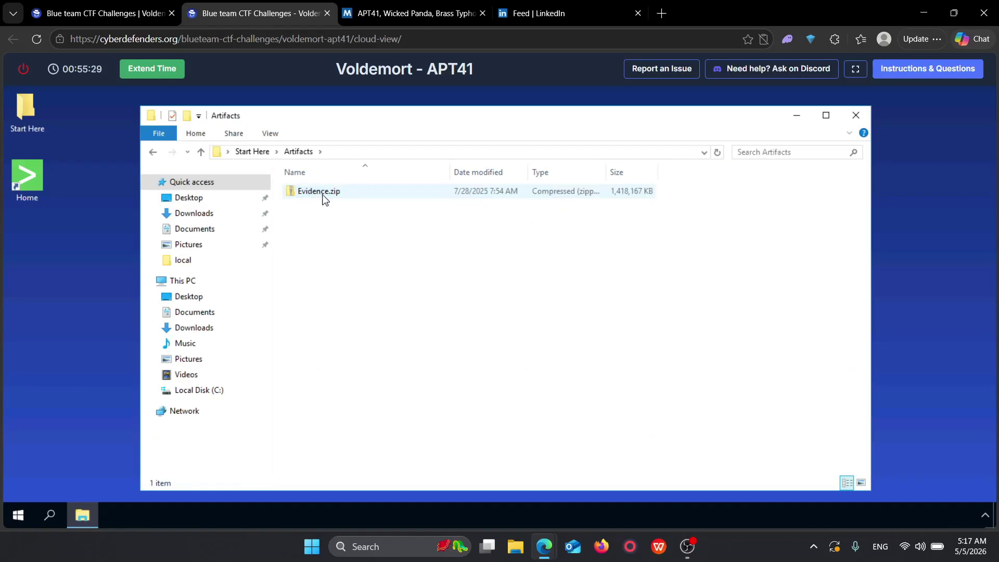
pyautogui.doubleClick(323, 192)
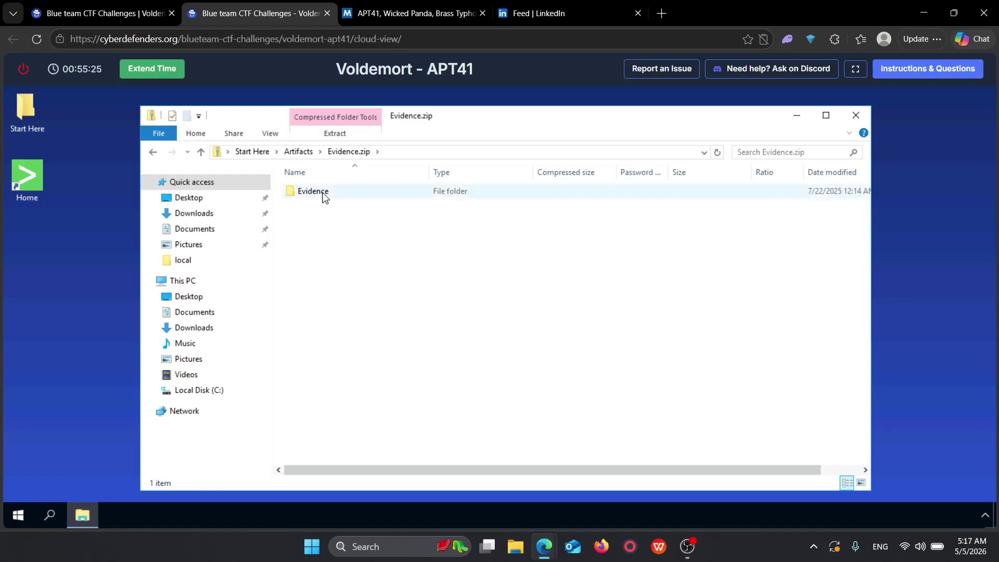
pyautogui.doubleClick(313, 191)
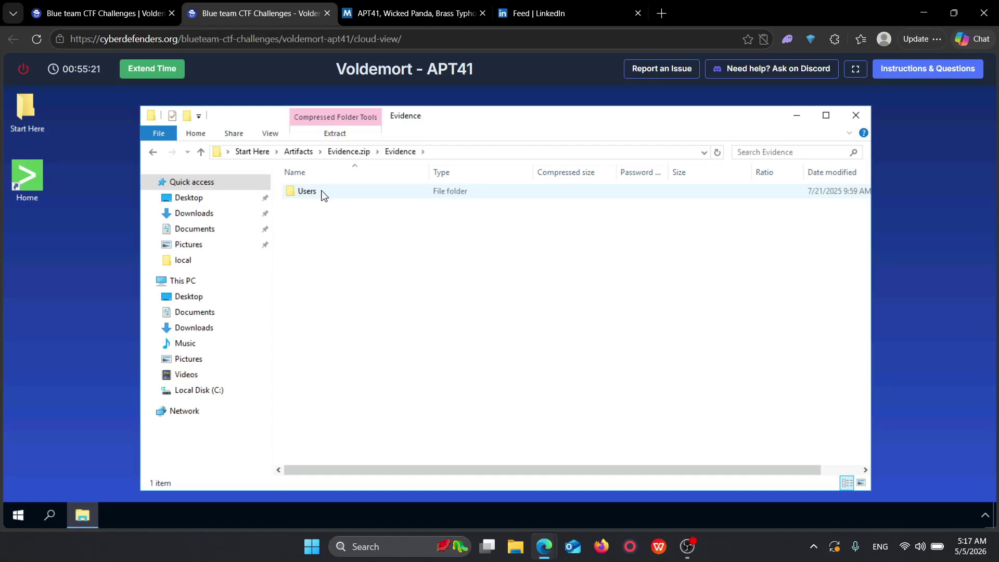
pyautogui.doubleClick(323, 193)
pyautogui.doubleClick(327, 193)
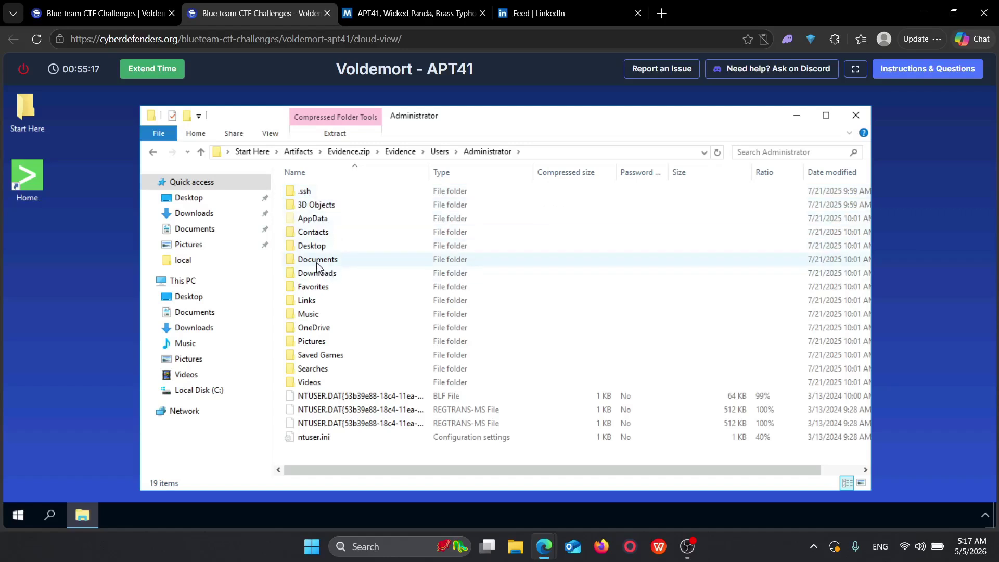
pyautogui.doubleClick(321, 261)
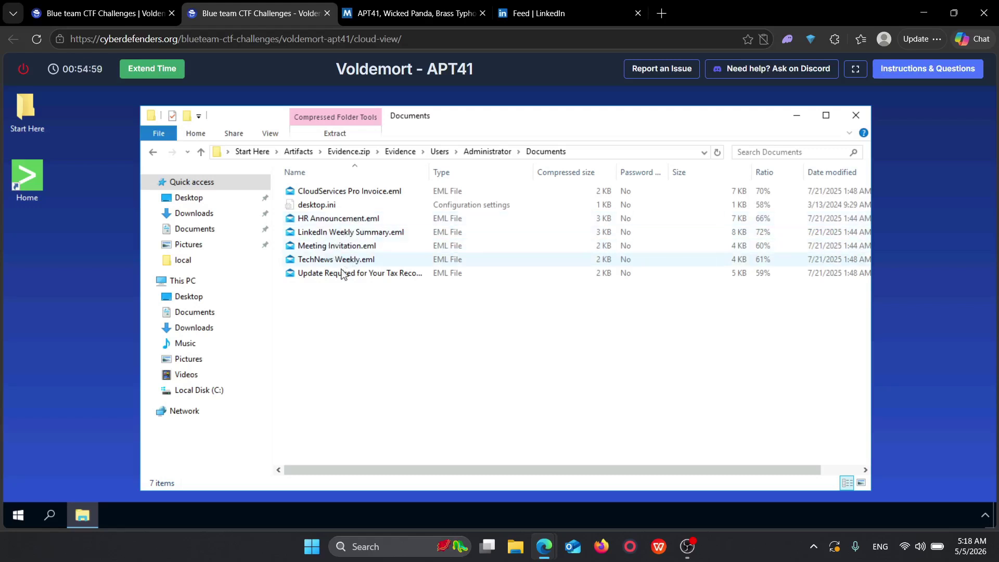
# Step: Open HR Announcement.eml in PST Walker without entering a license, check its sender and recipient, and close it
pyautogui.click(350, 224)
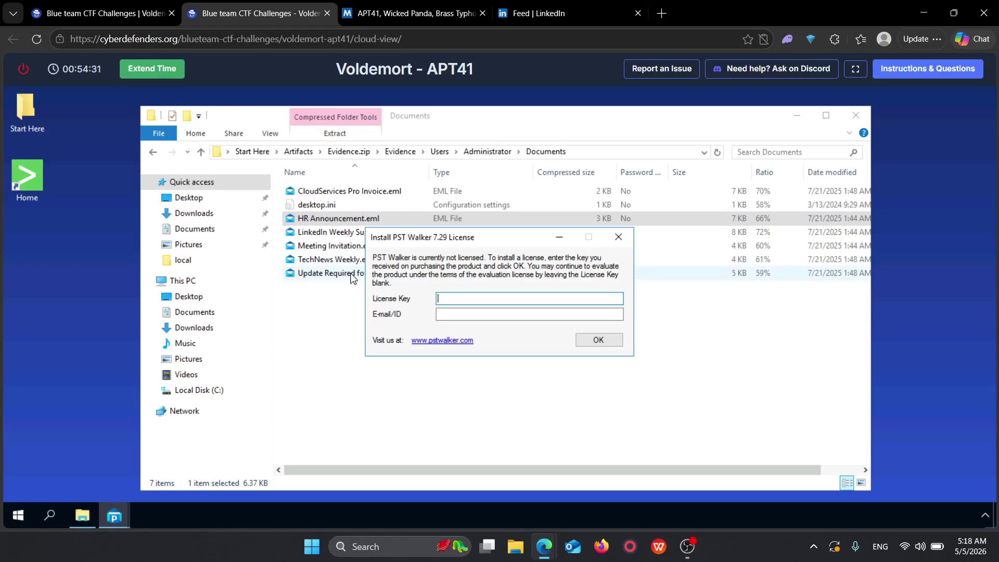
pyautogui.click(620, 238)
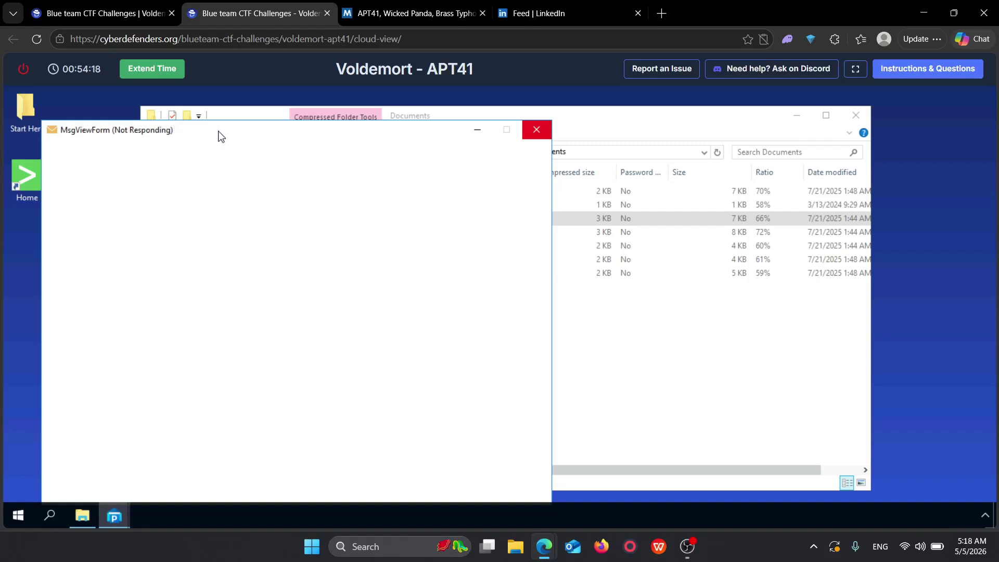
pyautogui.moveTo(267, 127); pyautogui.dragTo(316, 131)
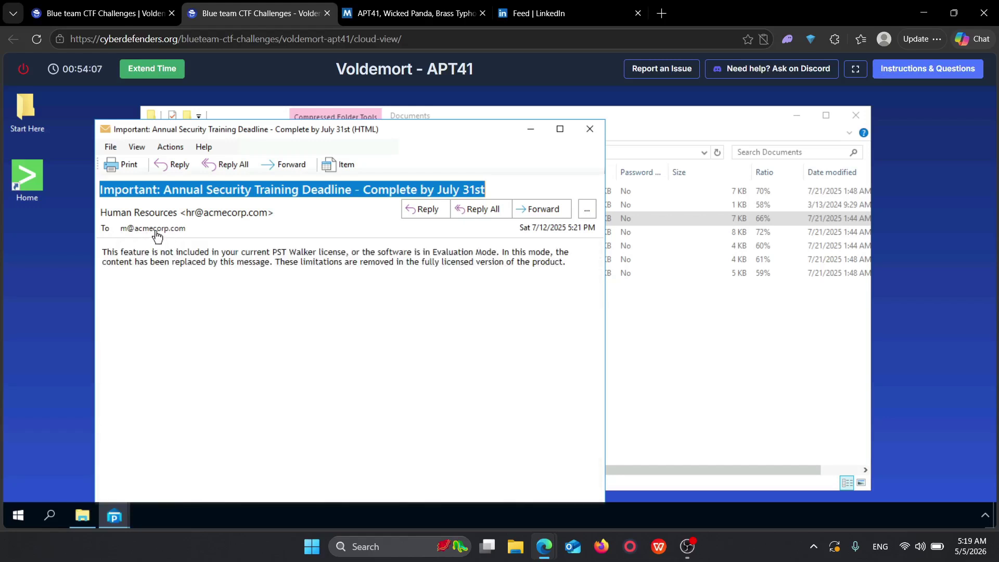
pyautogui.click(589, 128)
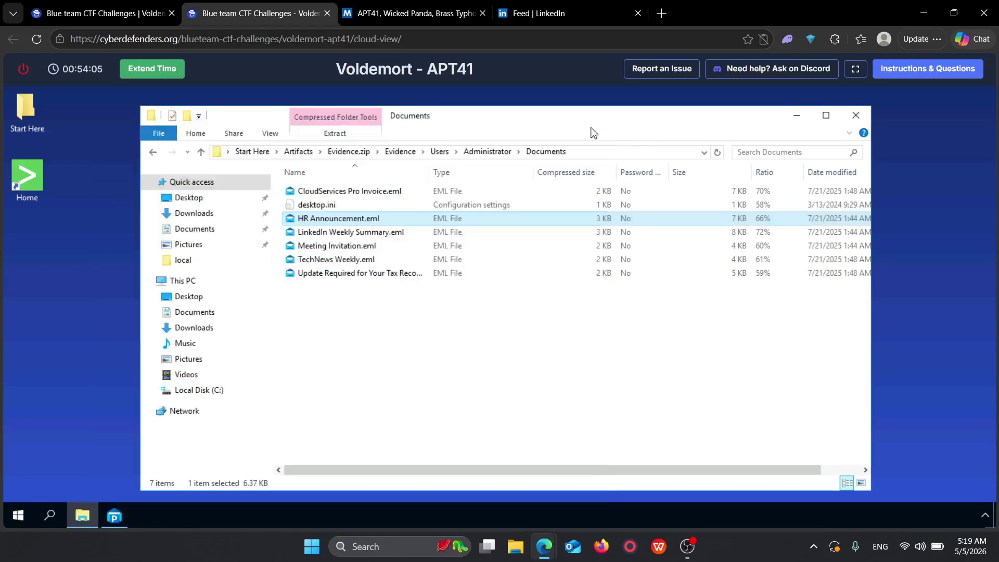
# Step: Open the "Update Required for Your Tax Records" email, dismiss the license prompt, and inspect its sender address
pyautogui.doubleClick(329, 276)
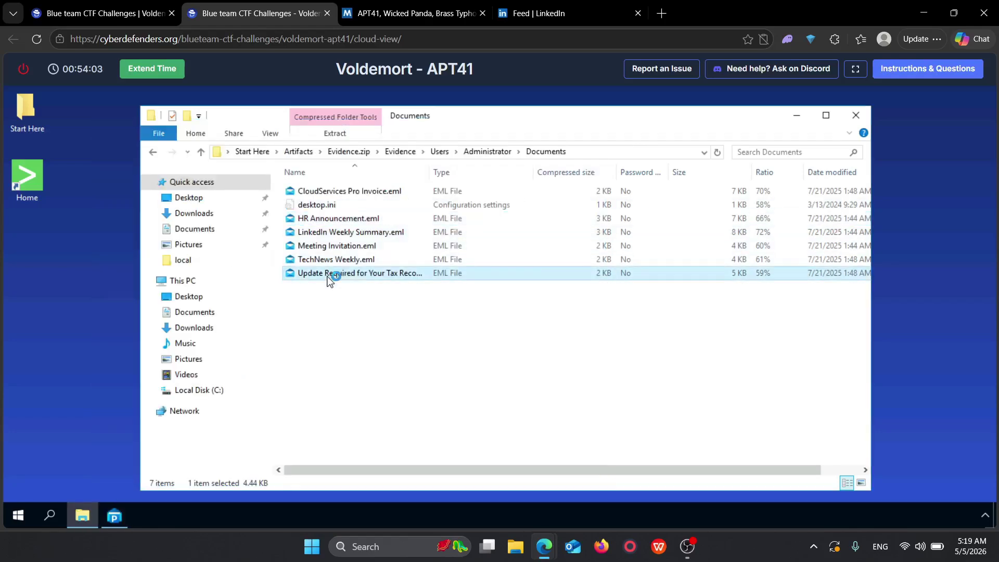
pyautogui.click(616, 237)
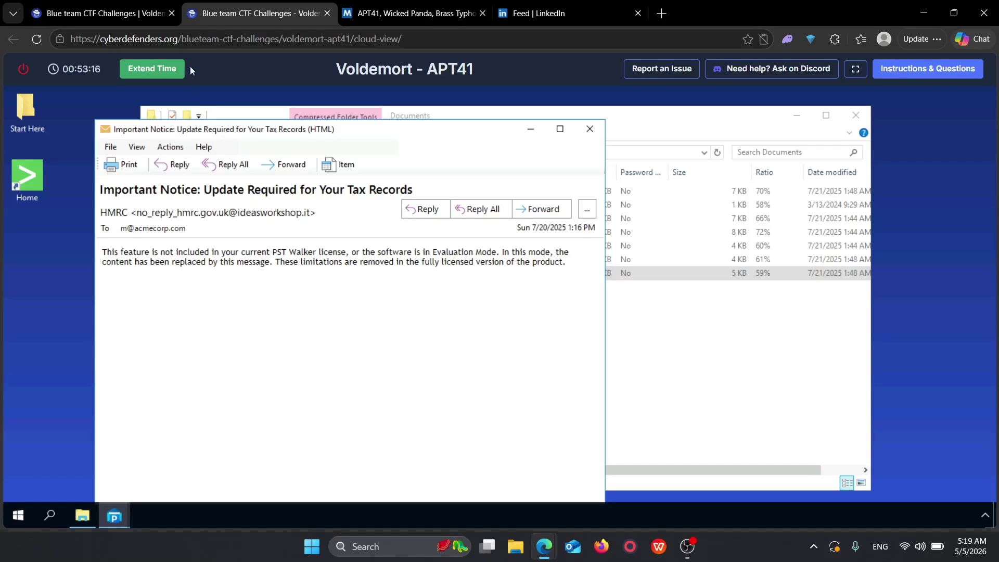
# Step: Review the Initial Access questions about the phishing sender and the malicious hyperlink on the lab's challenge page
pyautogui.click(123, 7)
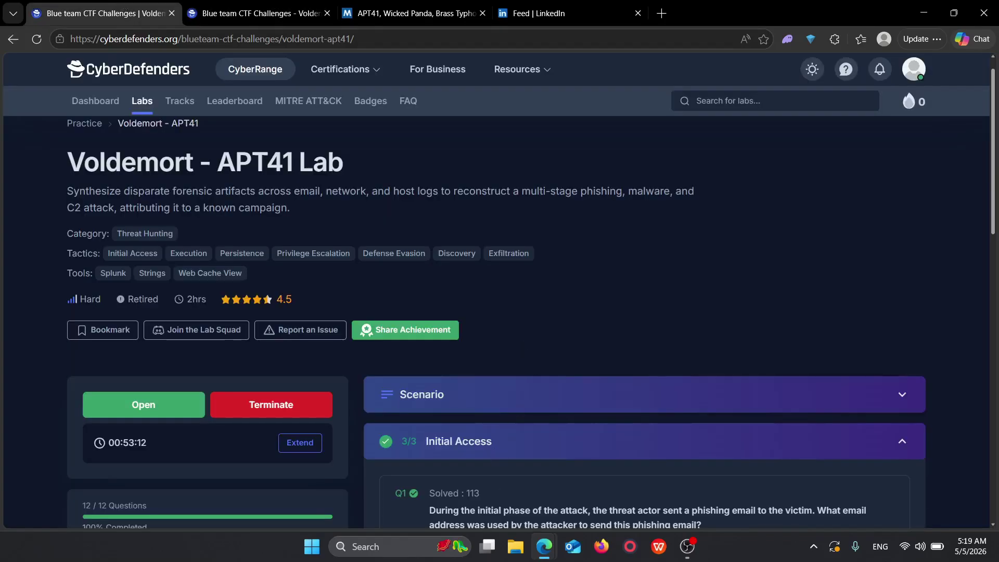
pyautogui.scroll(-2, 530, 312)
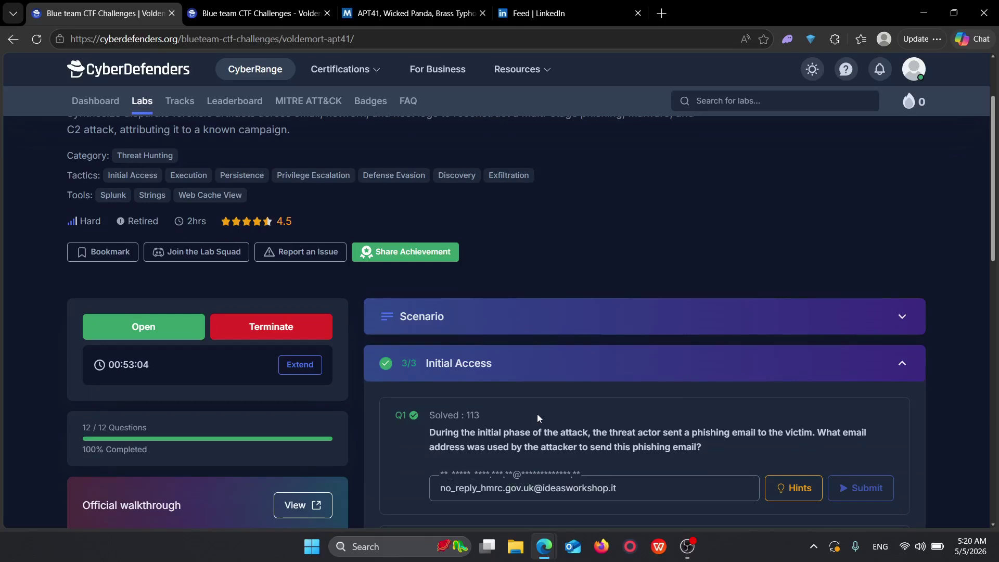
pyautogui.scroll(-2, 537, 417)
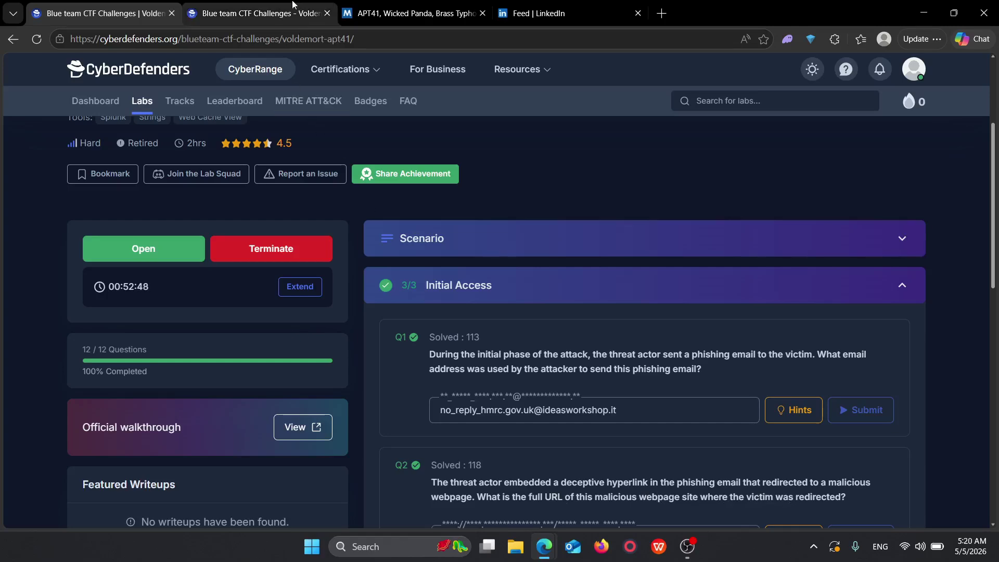
# Step: Close the tax records email on the lab machine, reopen it without a license to view its body, and close it
pyautogui.click(291, 12)
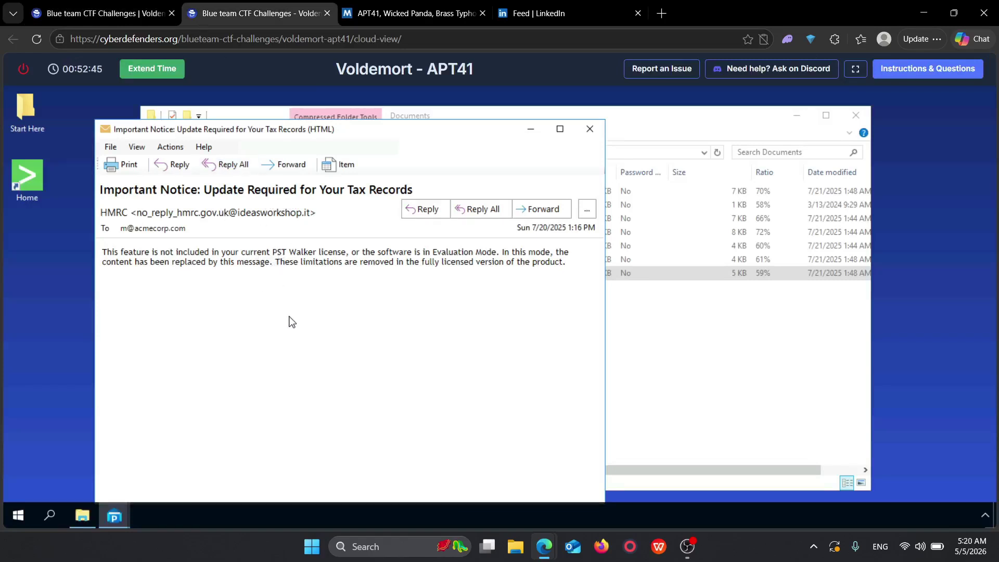
pyautogui.click(590, 129)
pyautogui.rightClick(349, 276)
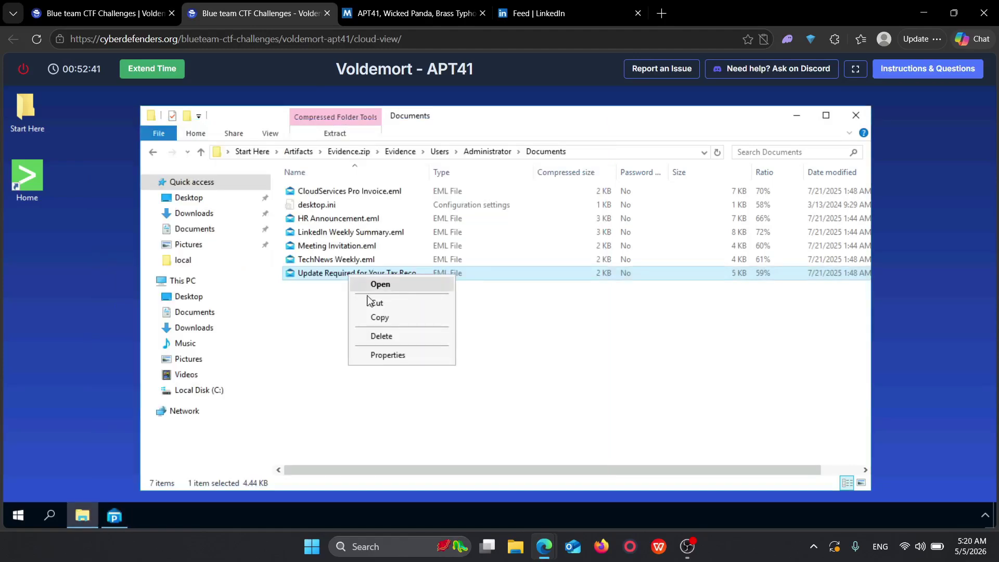
pyautogui.rightClick(309, 276)
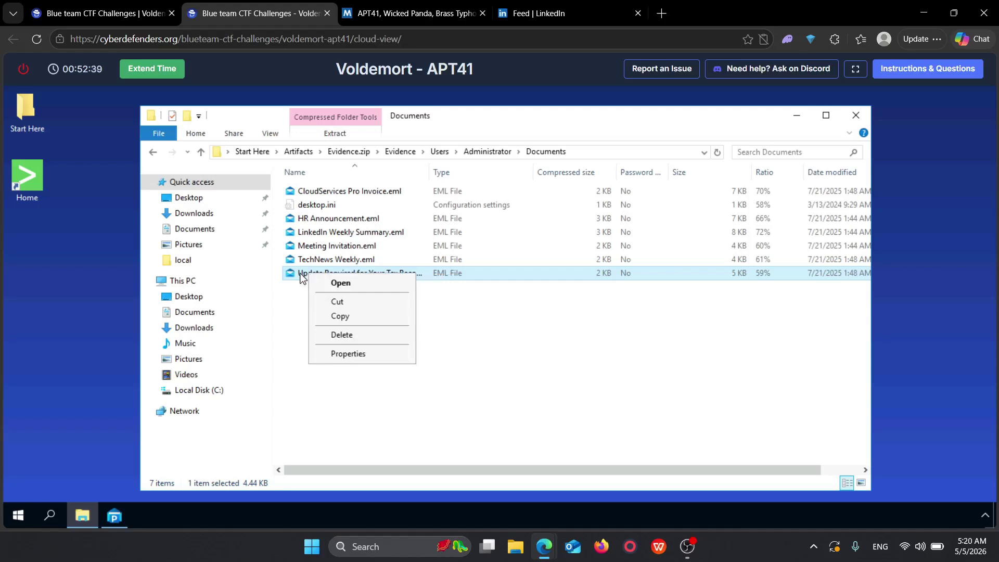
pyautogui.doubleClick(297, 275)
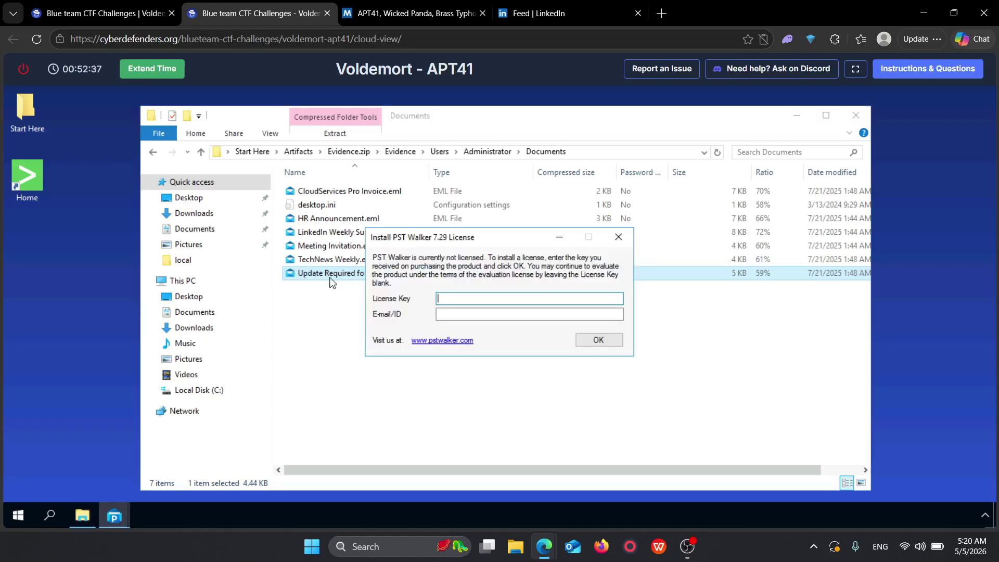
pyautogui.click(617, 238)
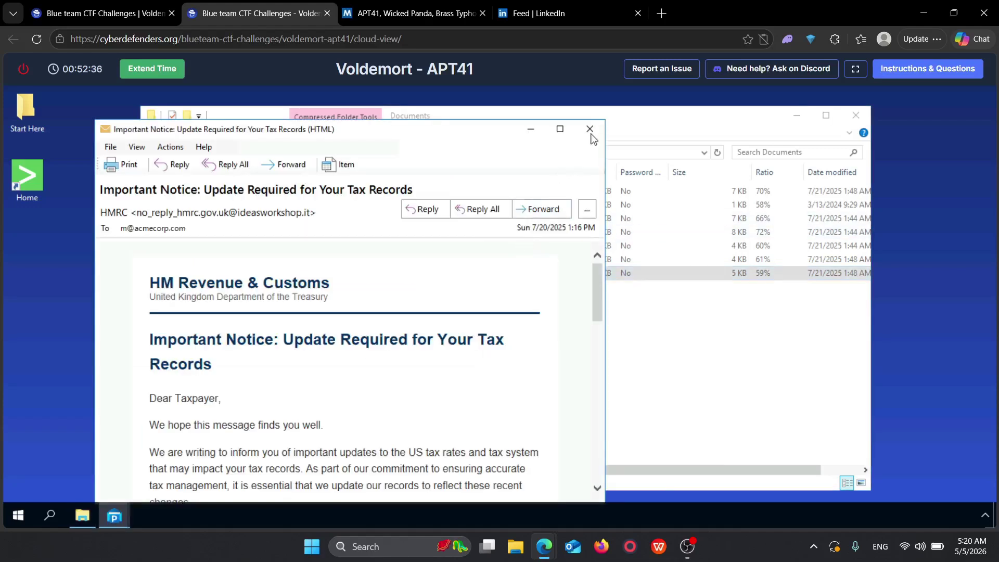
pyautogui.click(589, 129)
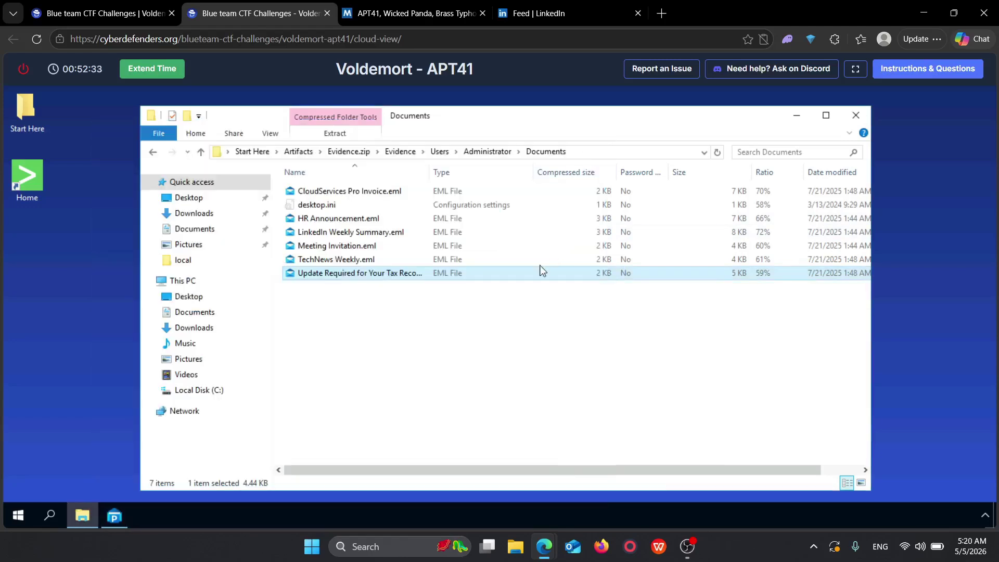
# Step: Copy the "Update Required for Your Tax Records" email file to the desktop and close File Explorer and PST Walker
pyautogui.moveTo(432, 278); pyautogui.dragTo(60, 294)
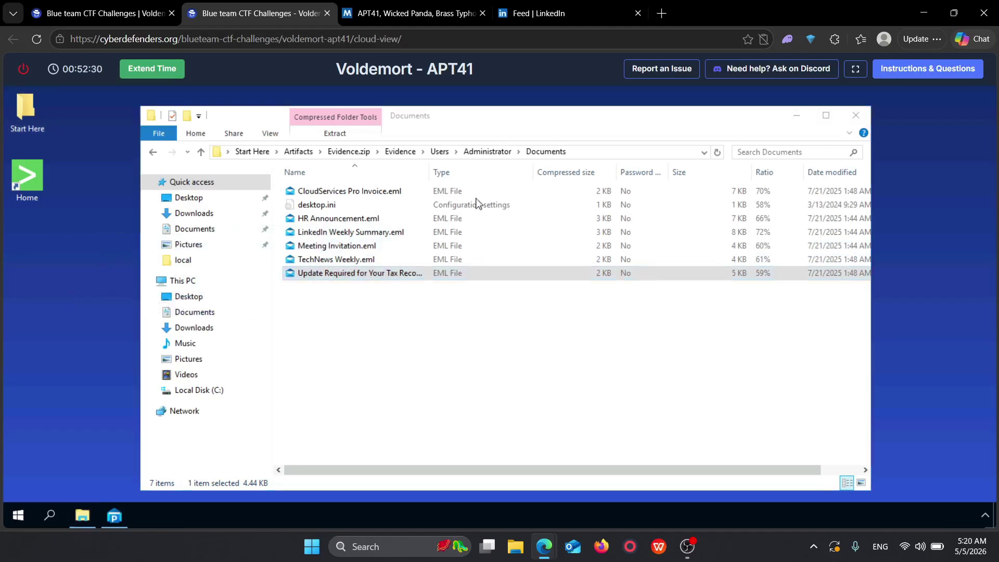
pyautogui.click(856, 115)
pyautogui.click(617, 237)
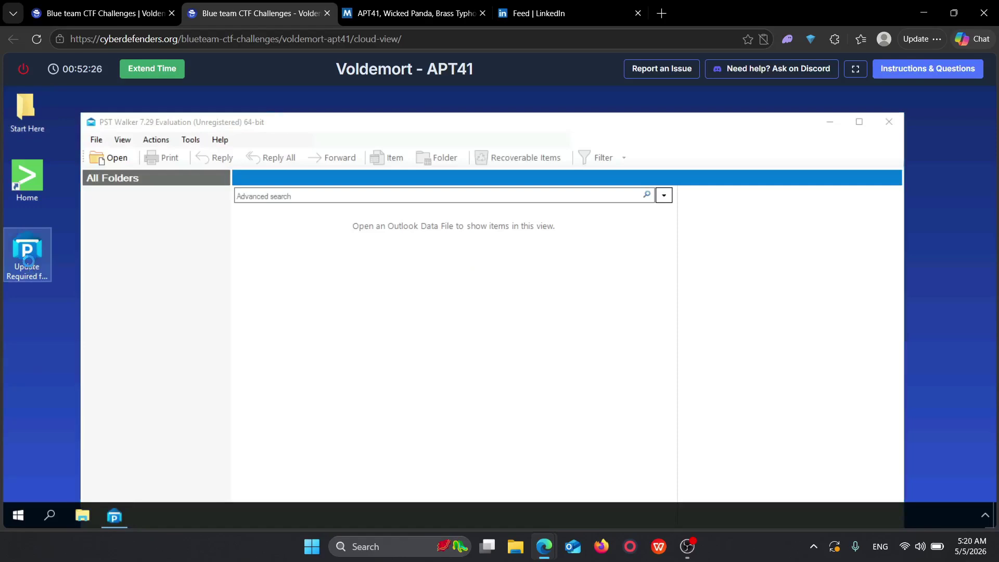
pyautogui.click(889, 122)
# Step: Open the desktop copy of the email in Notepad++ and inspect its headers and HTML body for the embedded link
pyautogui.rightClick(12, 258)
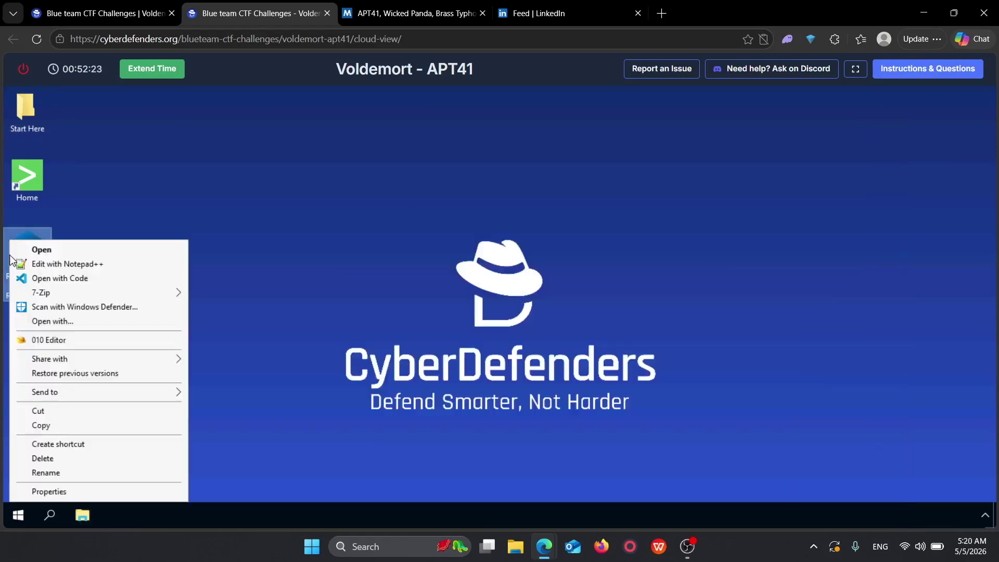
pyautogui.click(45, 265)
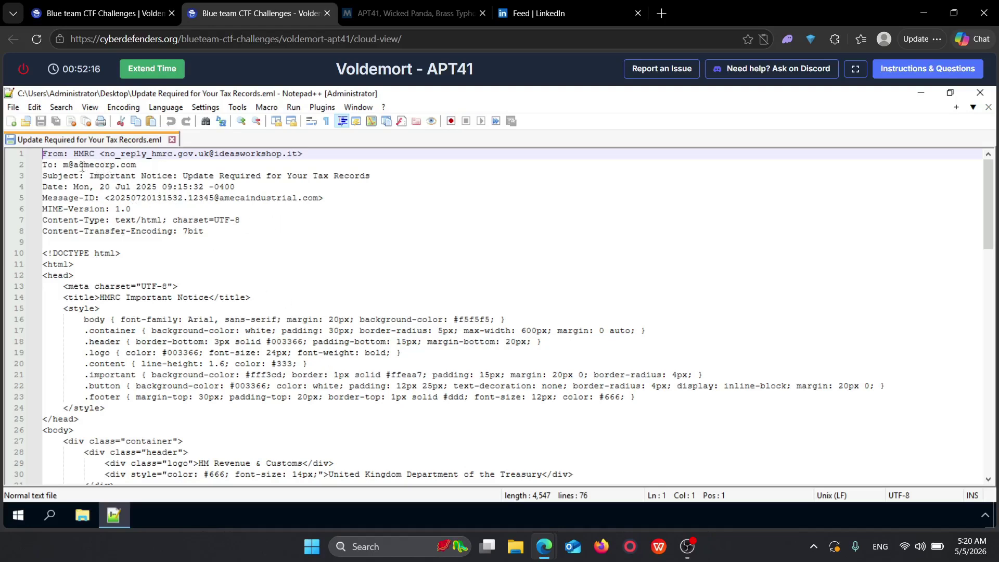
pyautogui.moveTo(68, 165); pyautogui.dragTo(226, 154)
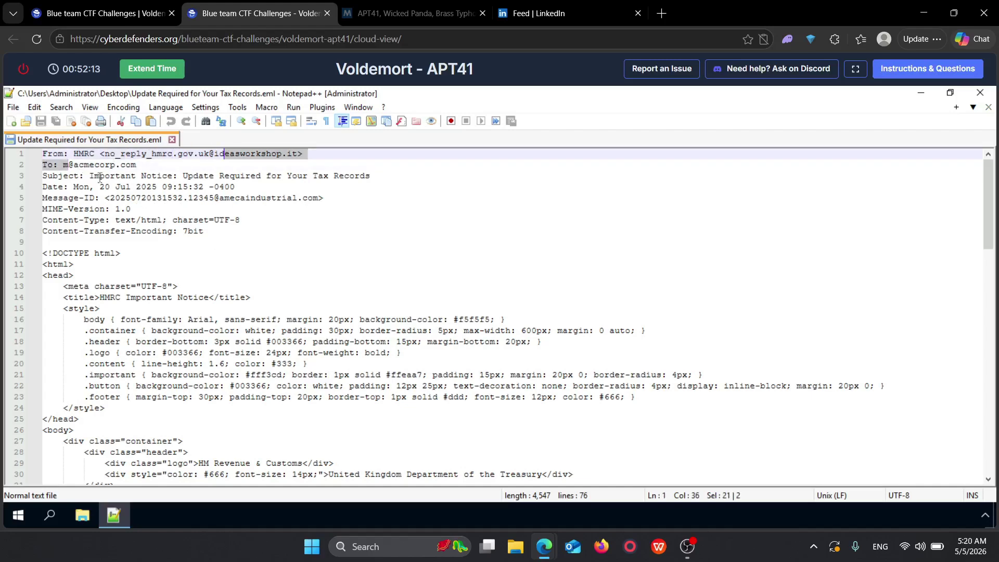
pyautogui.moveTo(99, 178); pyautogui.dragTo(183, 177)
pyautogui.scroll(-6, 187, 208)
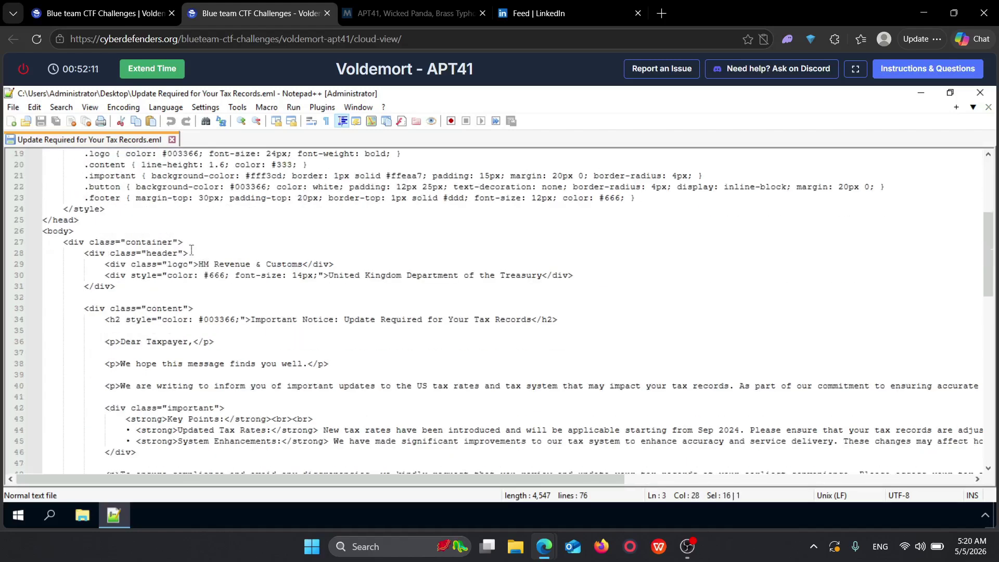
pyautogui.scroll(-2, 191, 250)
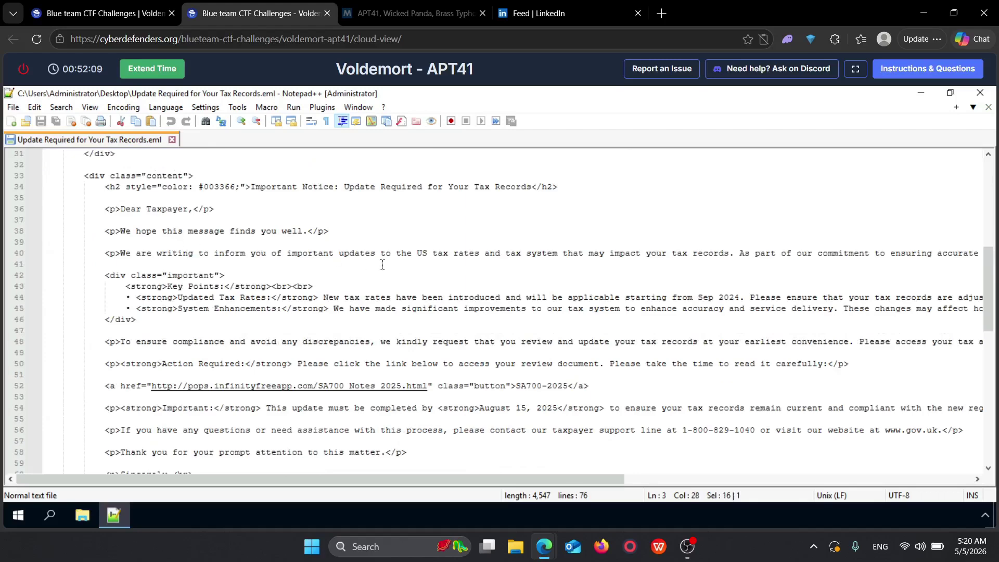
pyautogui.scroll(-1, 351, 270)
pyautogui.scroll(-1, 520, 265)
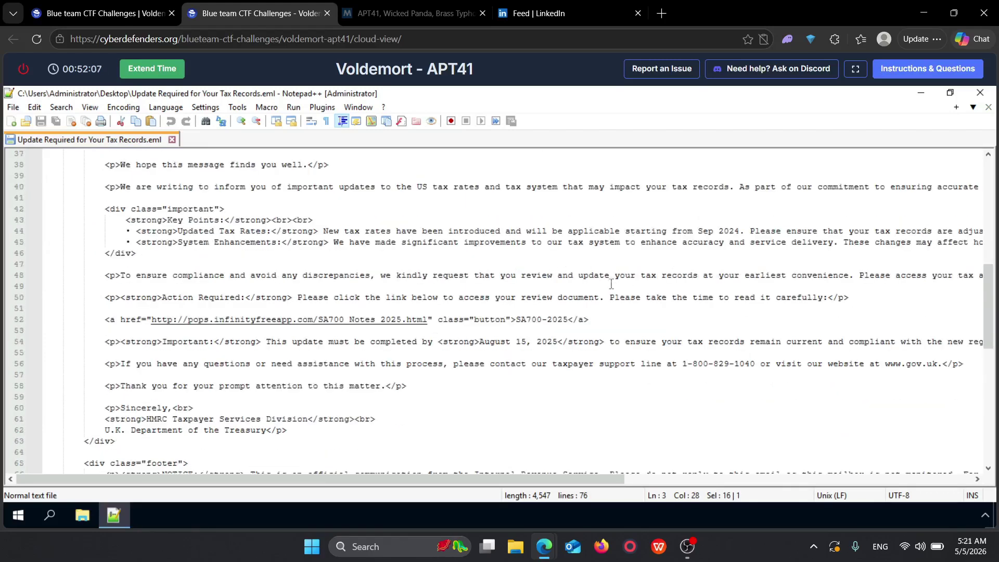
pyautogui.click(104, 321)
pyautogui.click(114, 310)
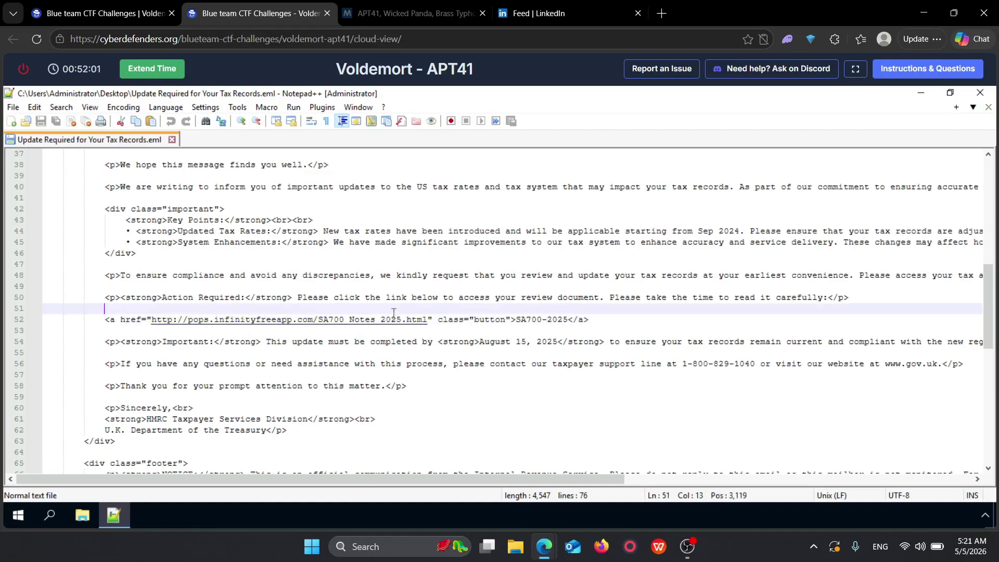
pyautogui.scroll(1, 423, 290)
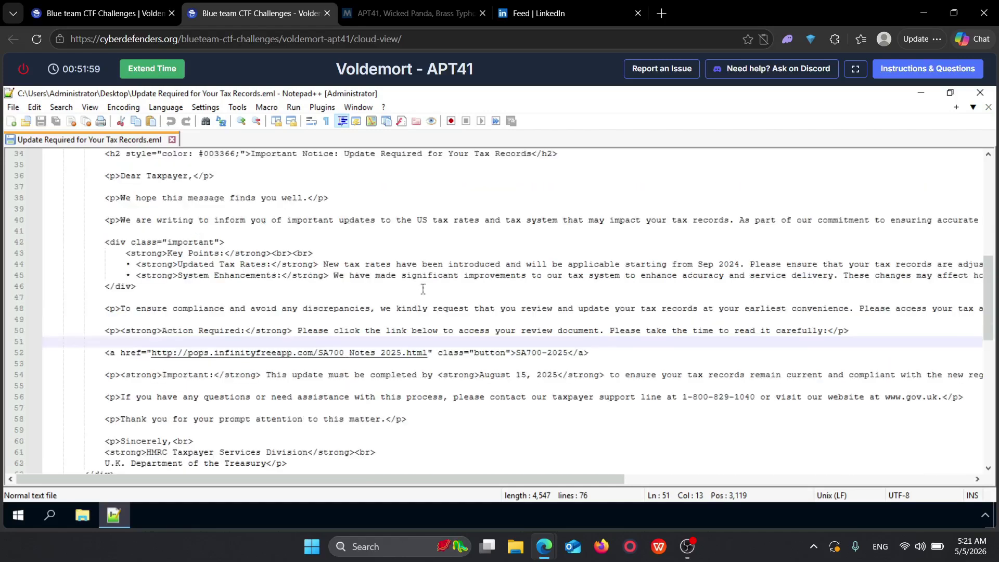
pyautogui.scroll(-7, 422, 289)
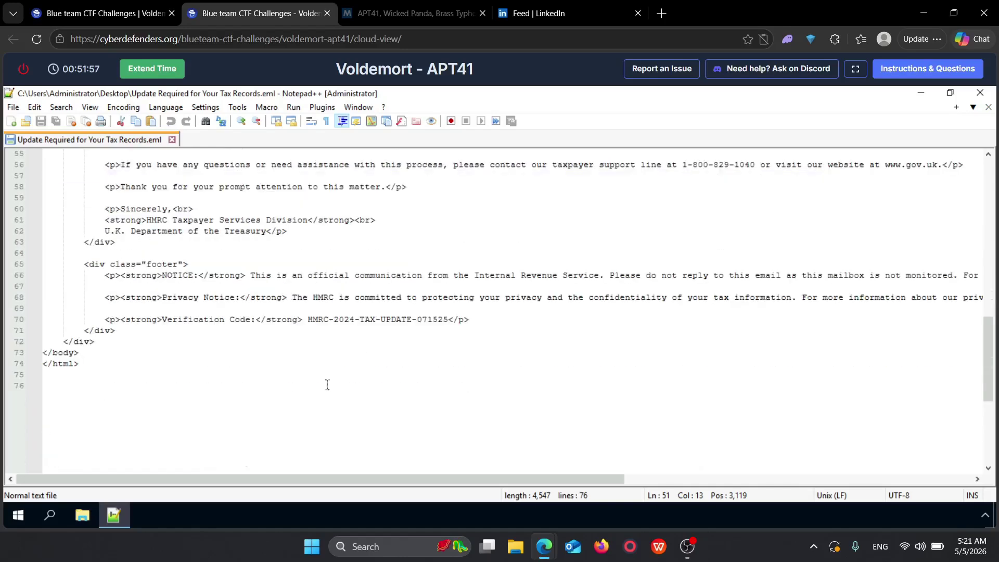
pyautogui.scroll(5, 327, 384)
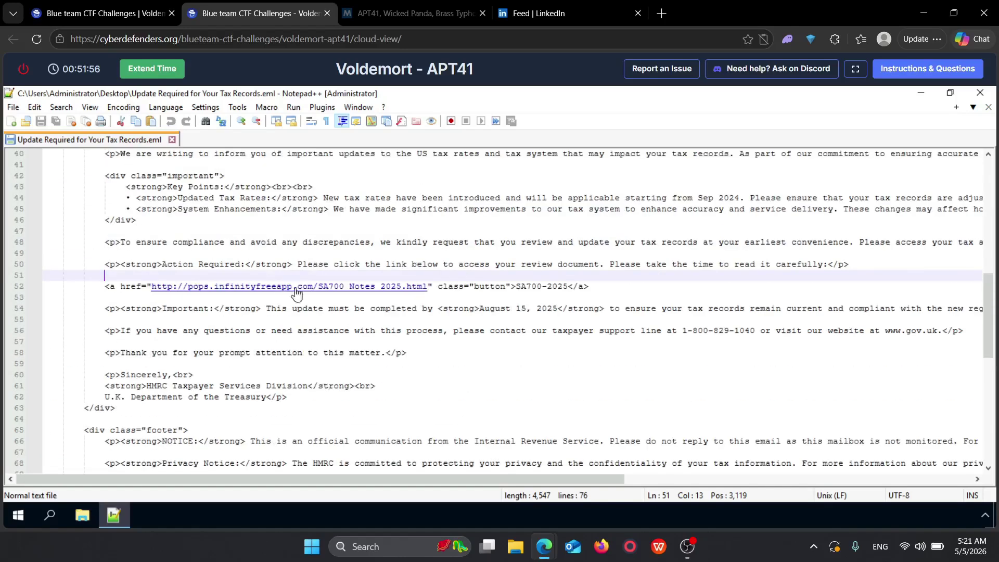
pyautogui.moveTo(428, 286); pyautogui.dragTo(148, 289)
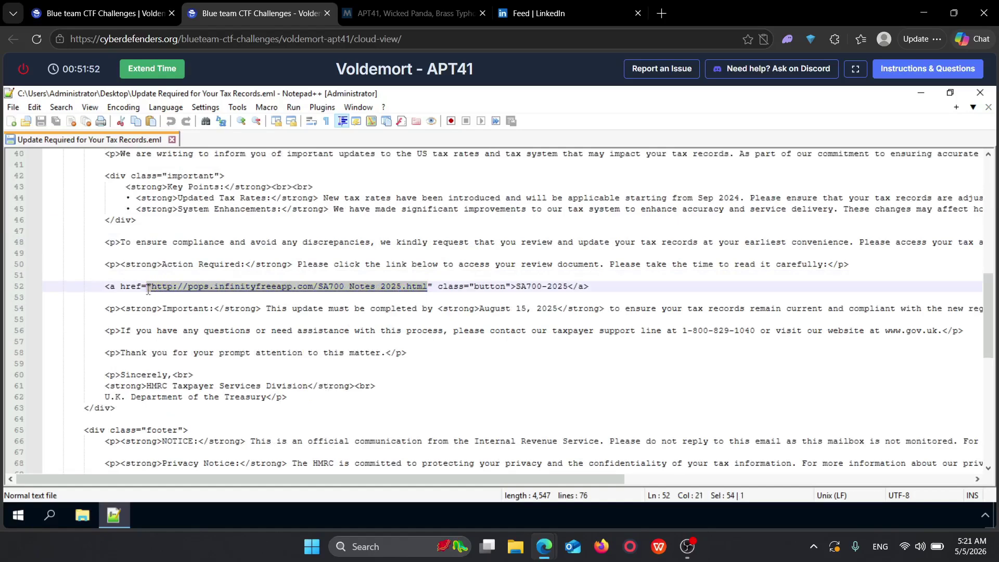
pyautogui.rightClick(192, 289)
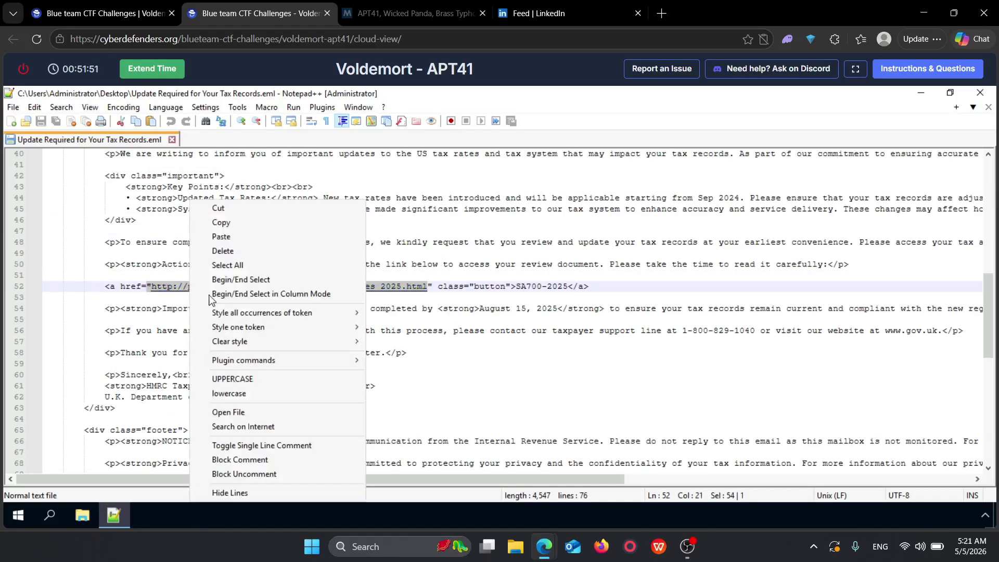
pyautogui.click(221, 223)
# Step: Compare the extracted link with the Q2 answer on the challenge page and read Q3 about the victim's first access time
pyautogui.click(96, 4)
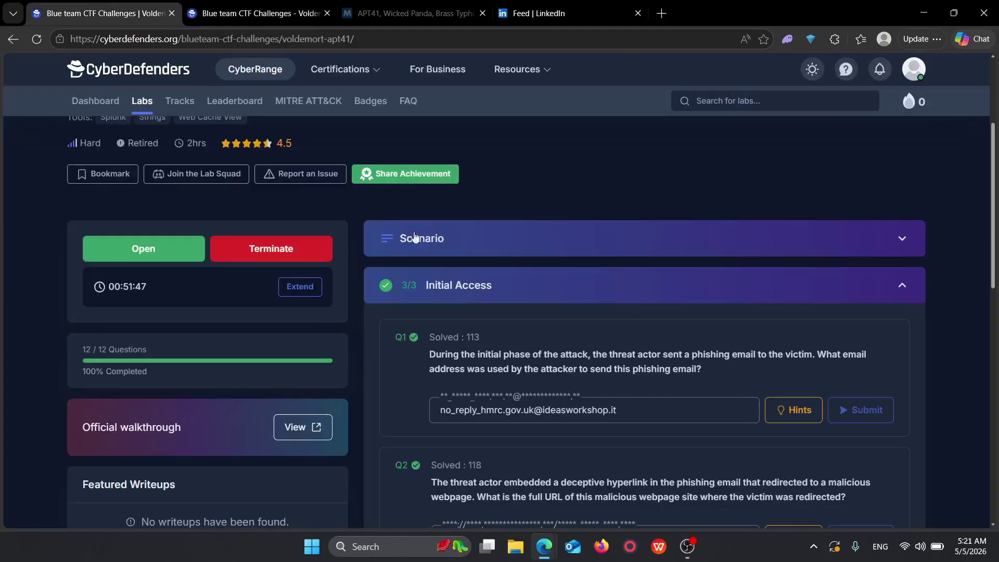
pyautogui.scroll(-1, 483, 367)
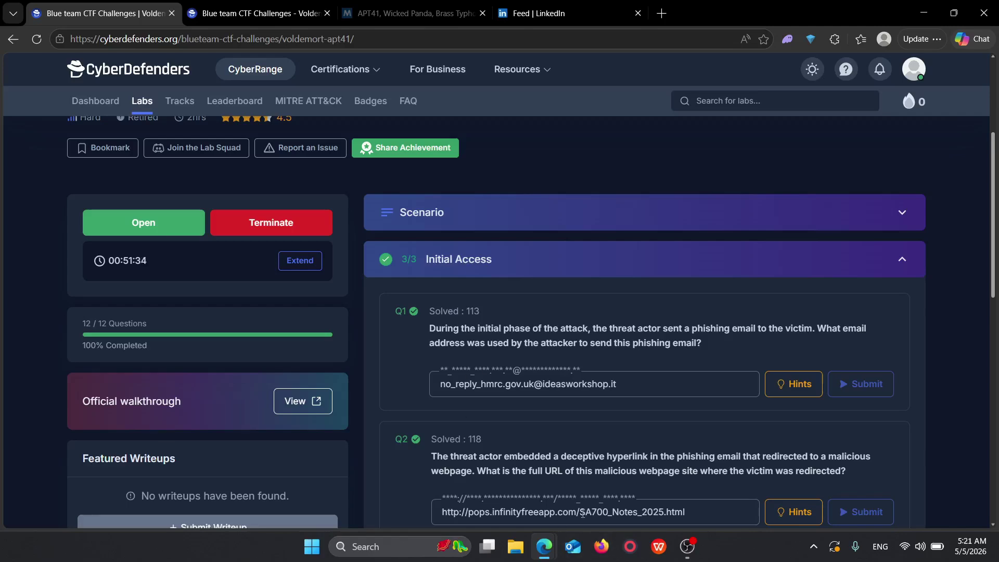
pyautogui.click(312, 4)
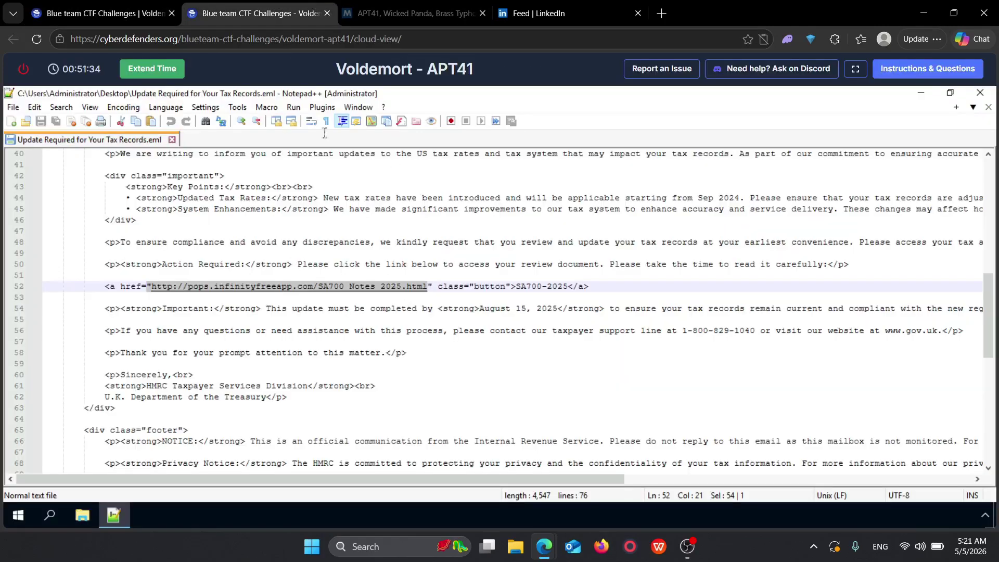
pyautogui.click(83, 11)
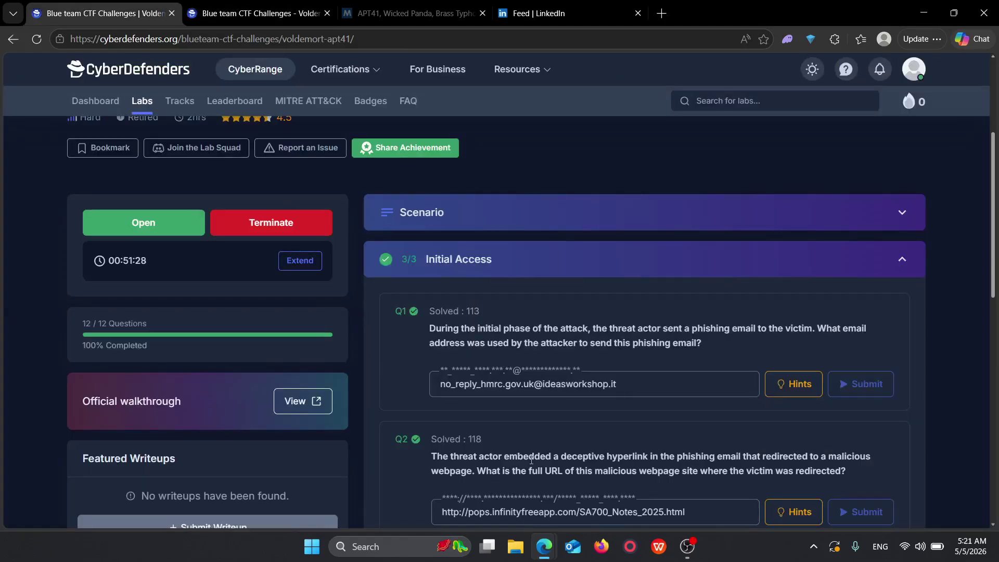
pyautogui.scroll(-2, 531, 460)
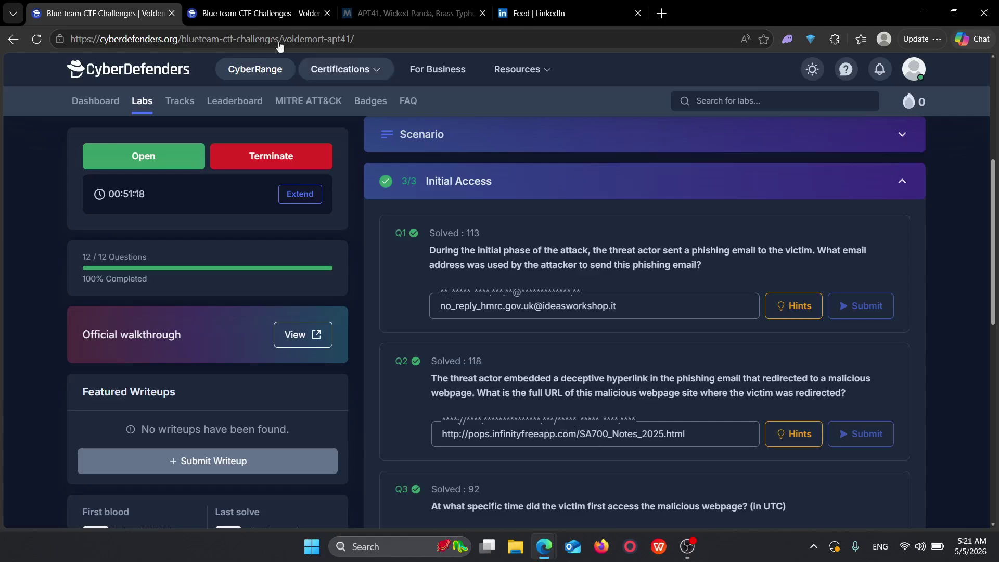
pyautogui.click(208, 11)
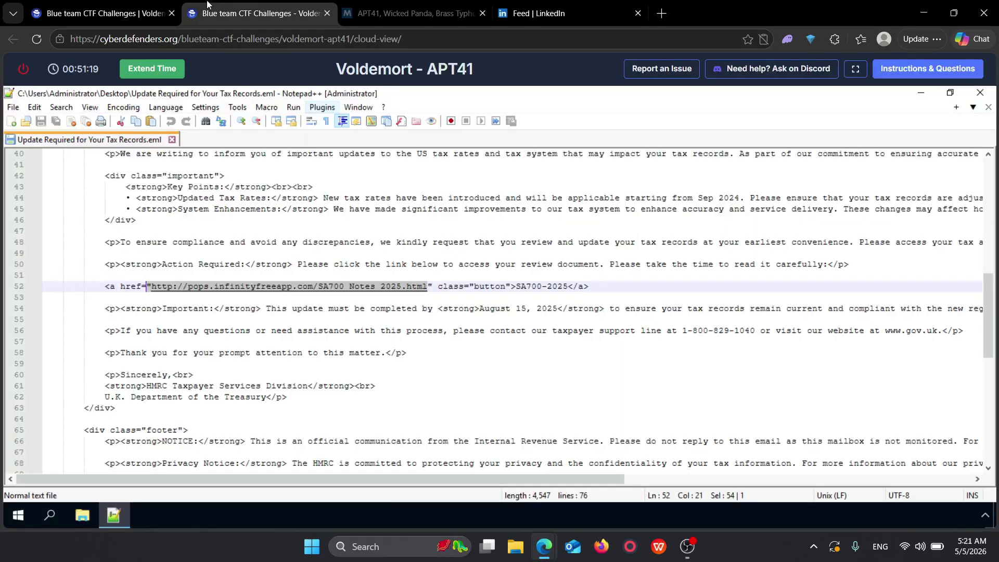
pyautogui.click(249, 265)
pyautogui.moveTo(150, 286); pyautogui.dragTo(305, 290)
pyautogui.rightClick(305, 290)
pyautogui.click(336, 160)
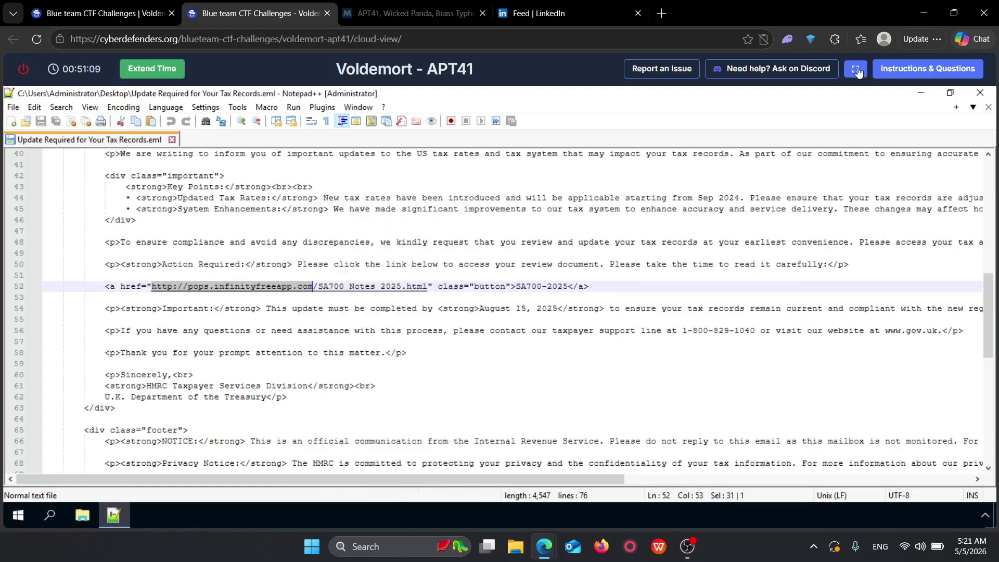
pyautogui.click(920, 93)
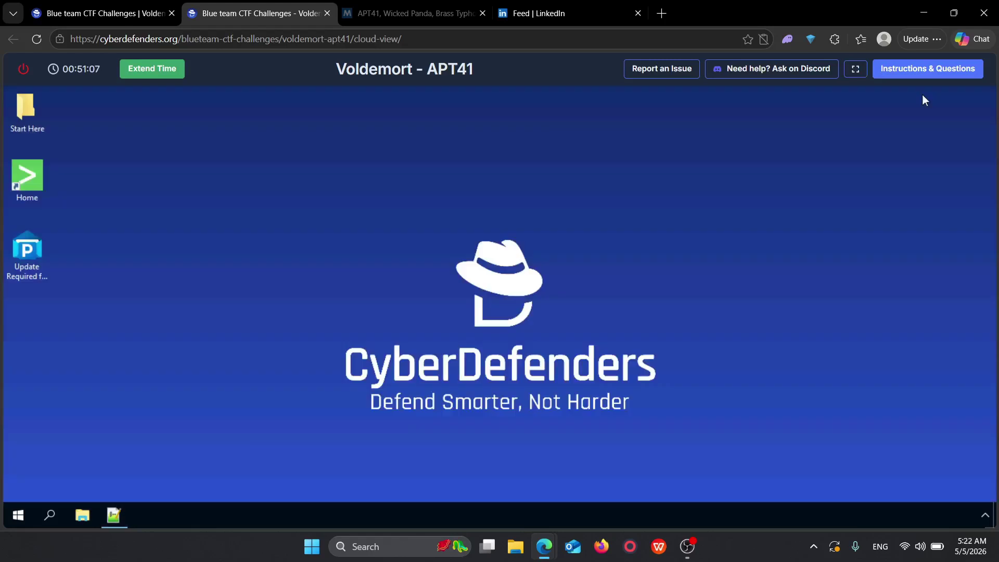
# Step: Launch the Home shortcut on the lab desktop and select the Splunk password in the challenge page's Scenario section
pyautogui.doubleClick(27, 176)
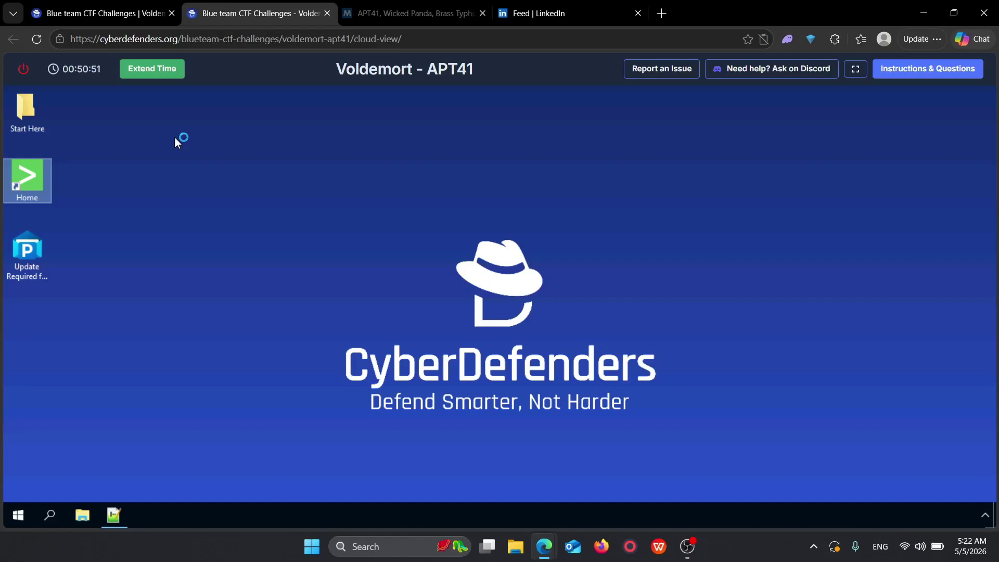
pyautogui.click(111, 5)
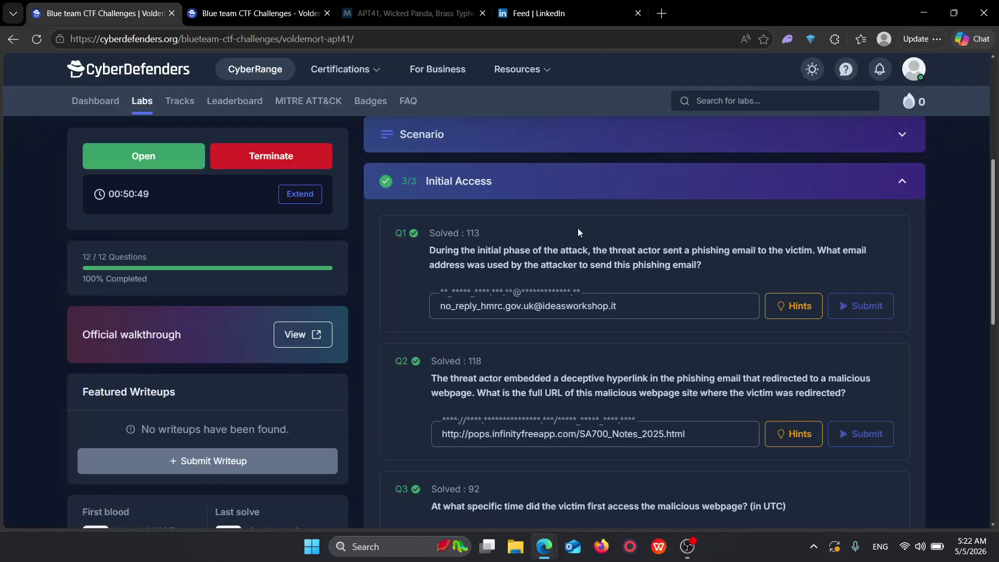
pyautogui.click(484, 146)
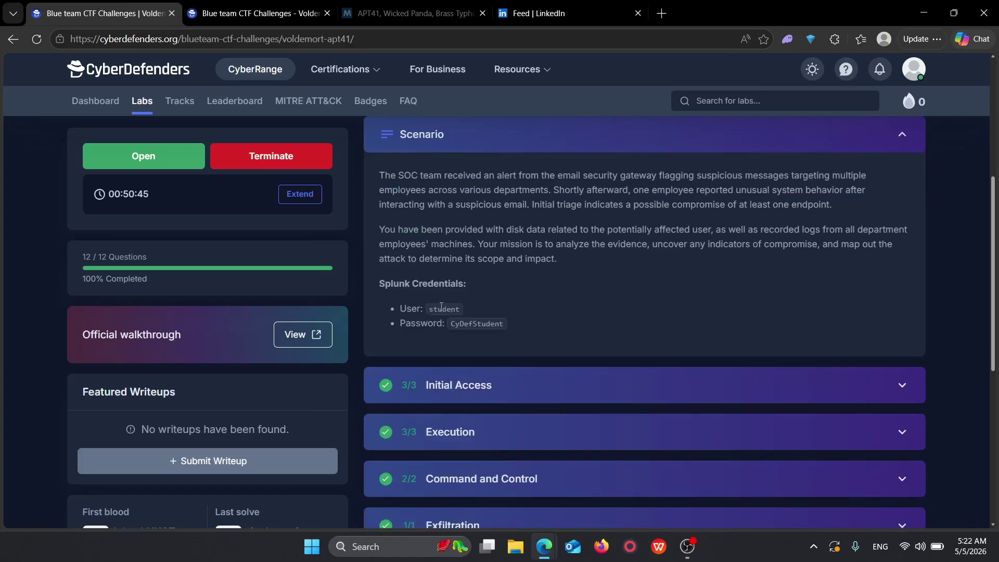
pyautogui.tripleClick(477, 324)
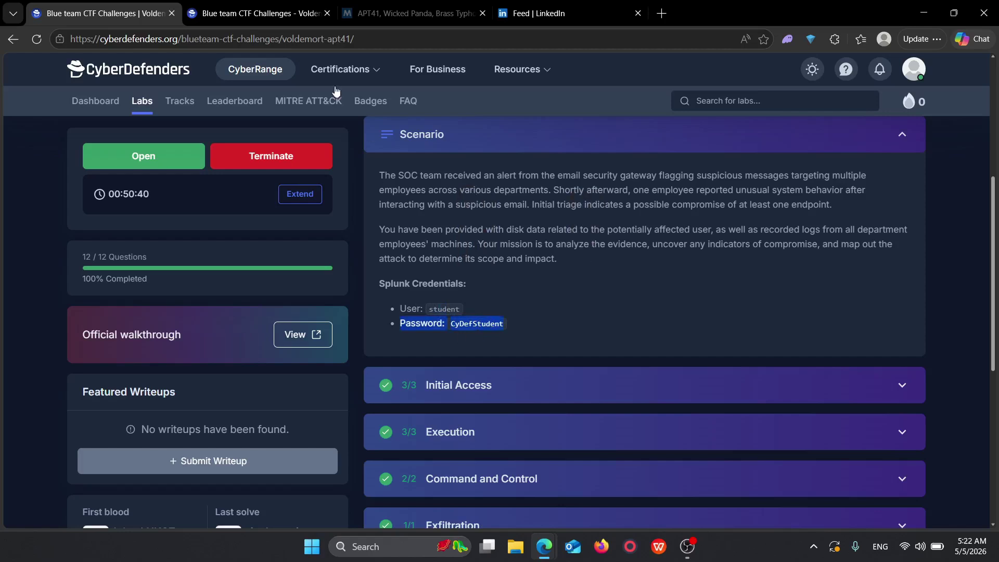
# Step: Launch Splunk from the Home shortcut on the lab desktop and try to sign in as Student with the account password
pyautogui.click(281, 8)
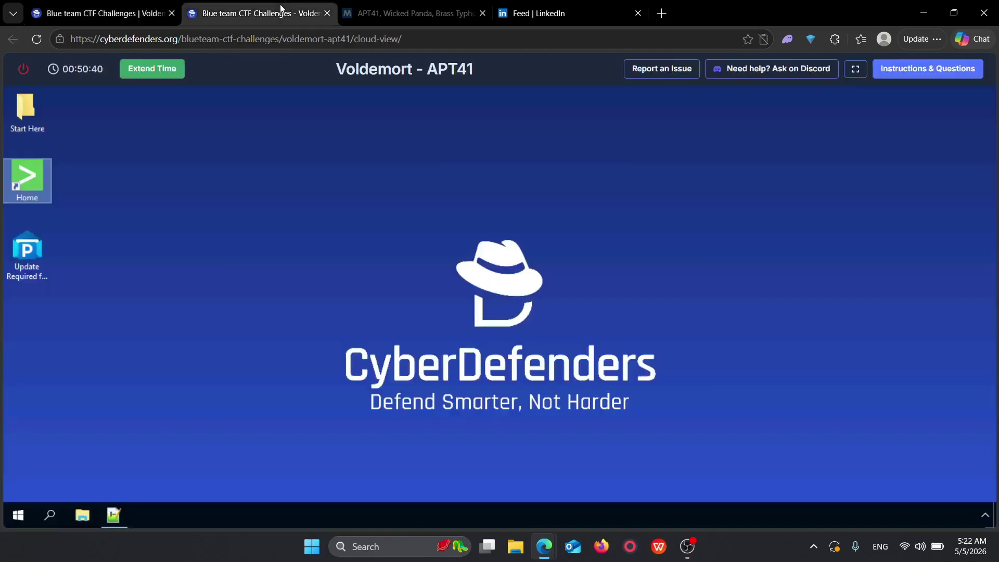
pyautogui.doubleClick(19, 175)
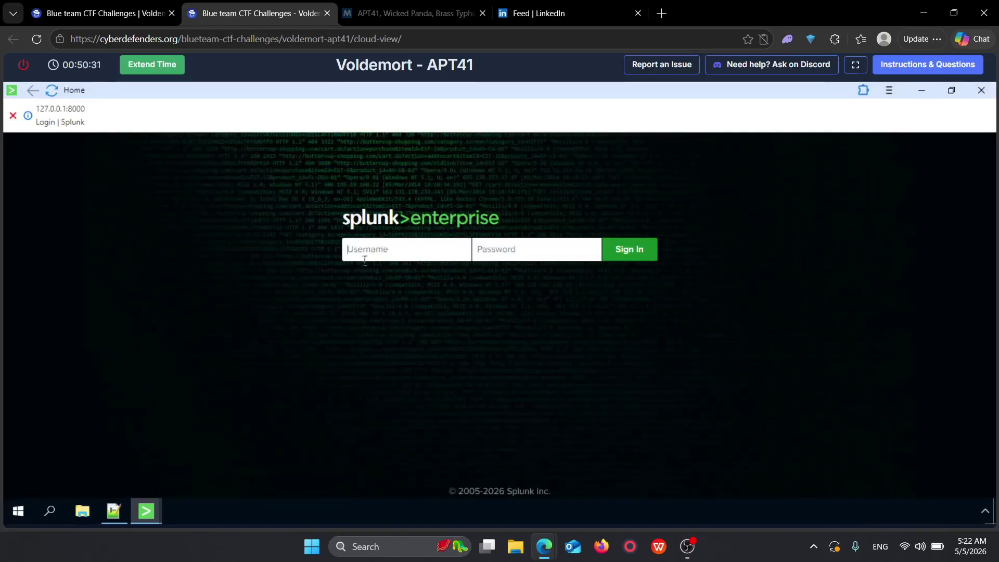
pyautogui.write('Student')
pyautogui.click(509, 255)
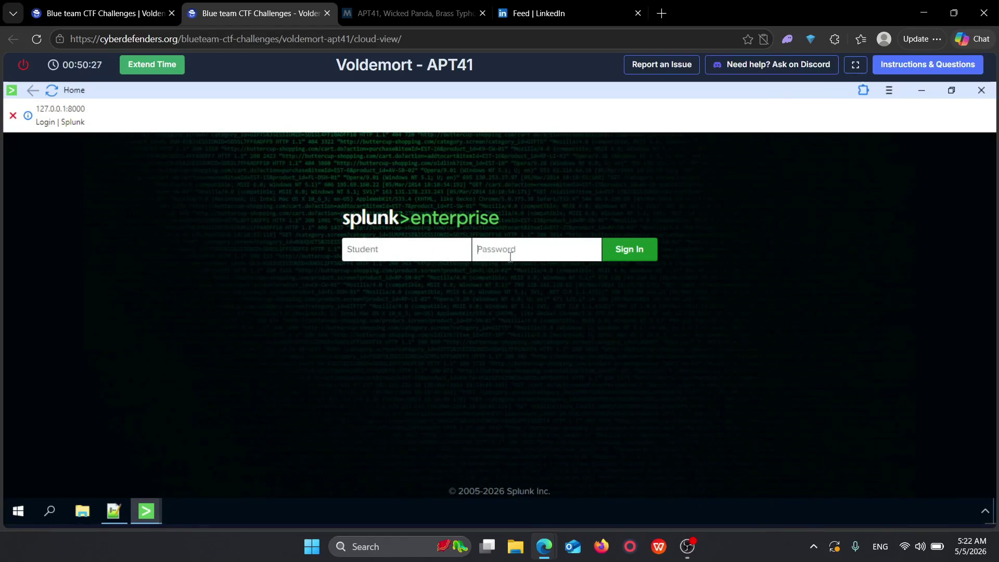
pyautogui.write('passw')
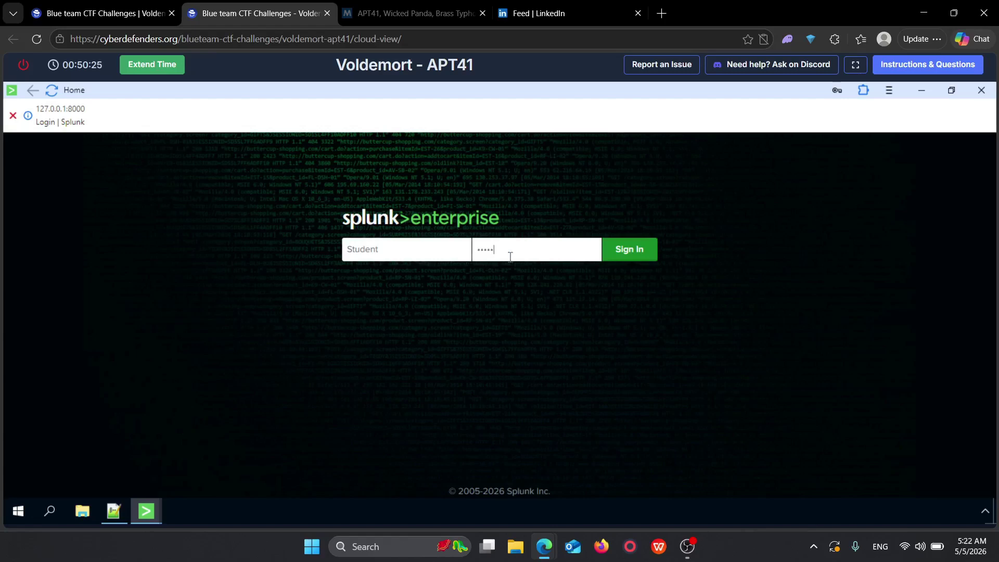
pyautogui.write('ord')
pyautogui.press('Return')
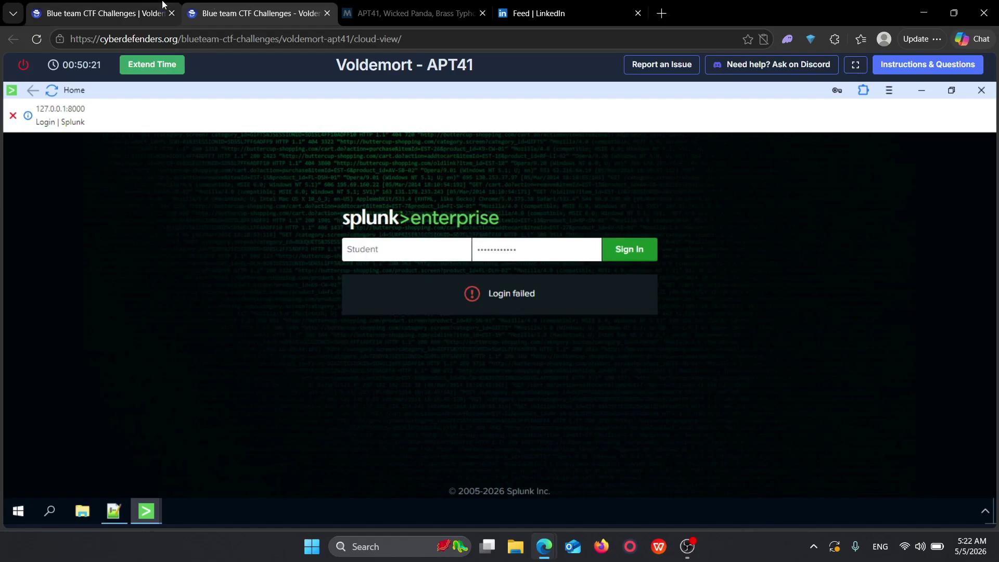
# Step: Recheck the Splunk credentials on the challenge page, change the username to student and retry signing in with the re-entered account password
pyautogui.click(161, 11)
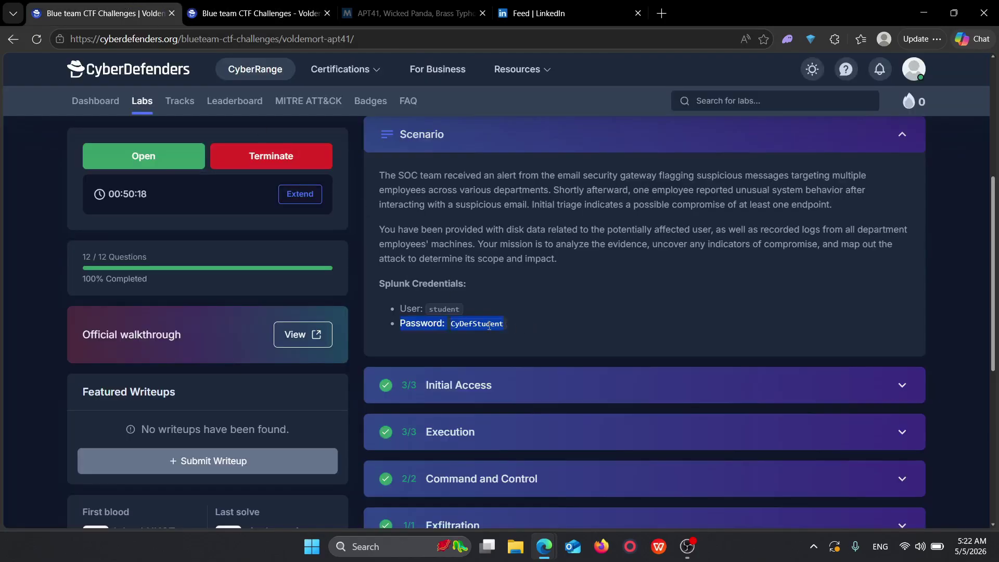
pyautogui.click(254, 13)
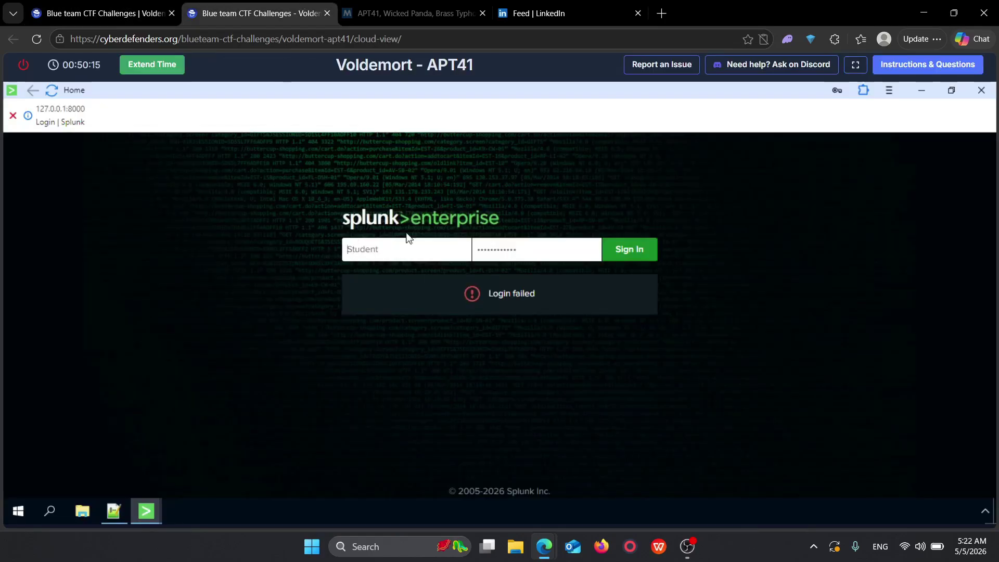
pyautogui.press('Home')
pyautogui.press('Delete')
pyautogui.write('s')
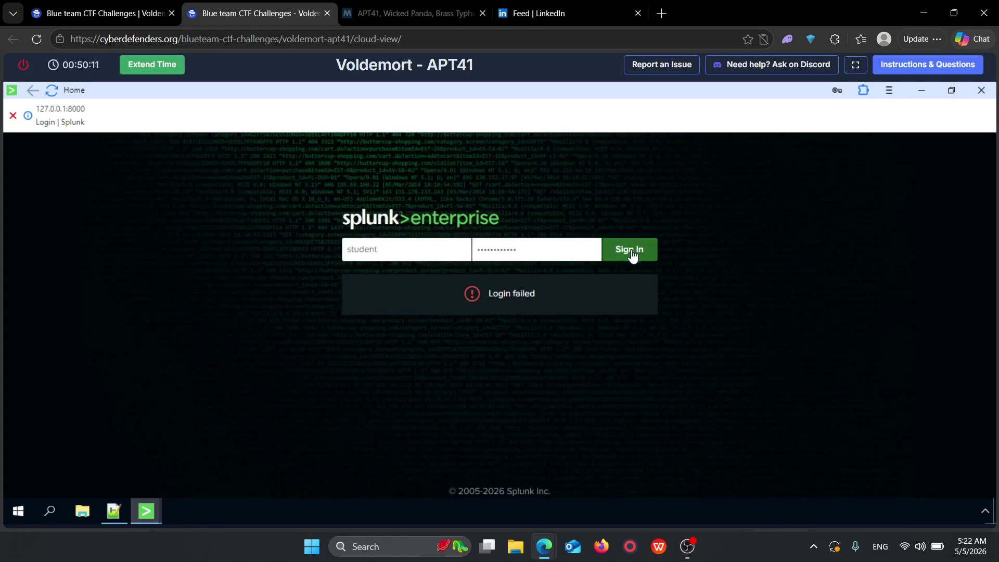
pyautogui.doubleClick(534, 251)
pyautogui.press('BackSpace')
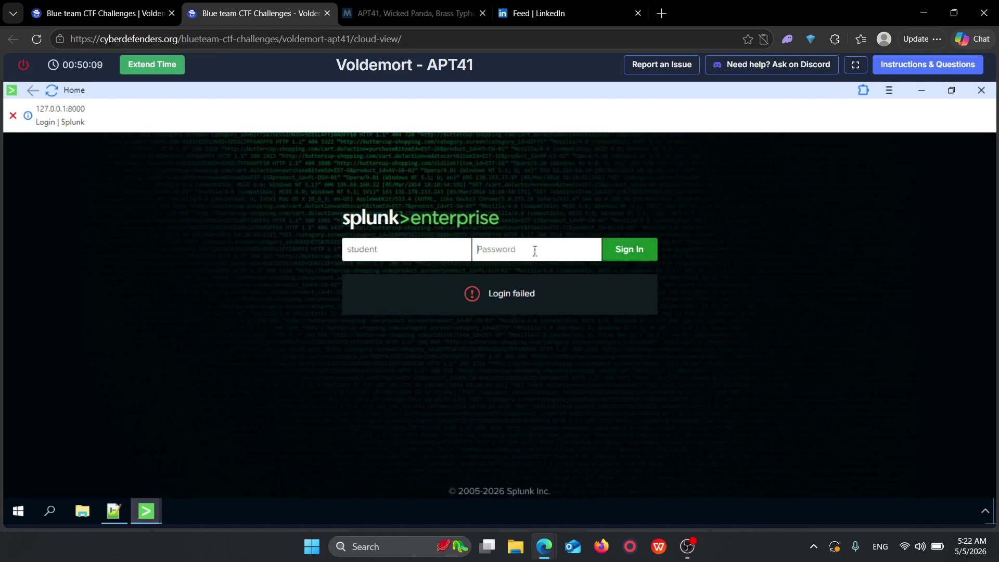
pyautogui.write('••••••••')
pyautogui.click(98, 13)
pyautogui.click(482, 321)
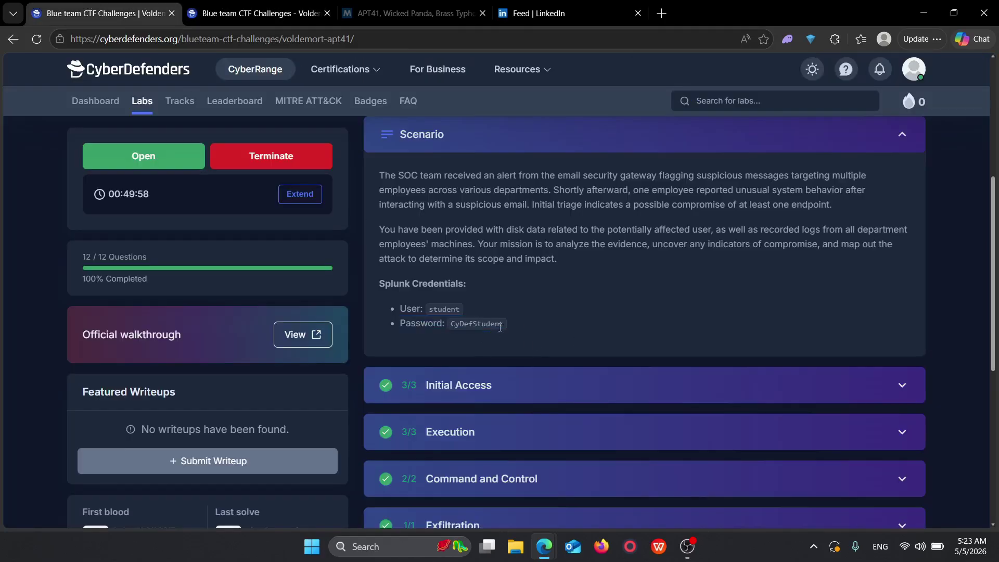
pyautogui.click(257, 13)
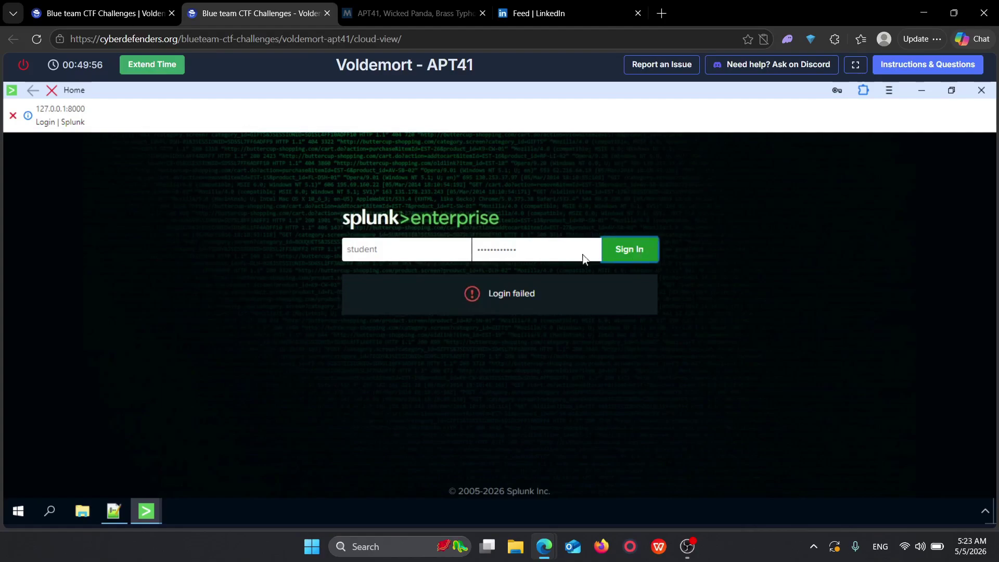
# Step: Clear the password field, compare with the credentials in the Scenario section and sign in to Splunk with the correct account password
pyautogui.click(136, 12)
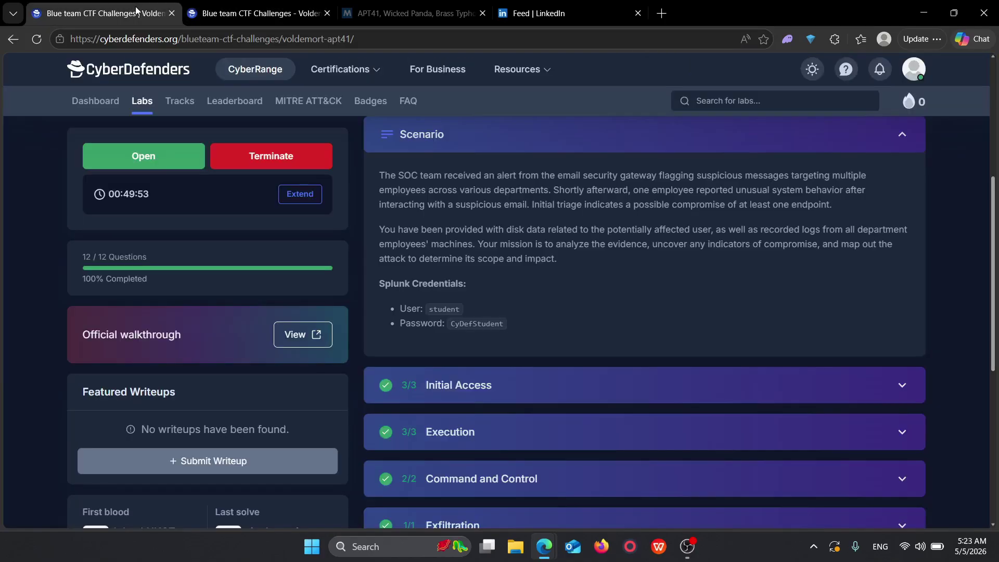
pyautogui.click(204, 4)
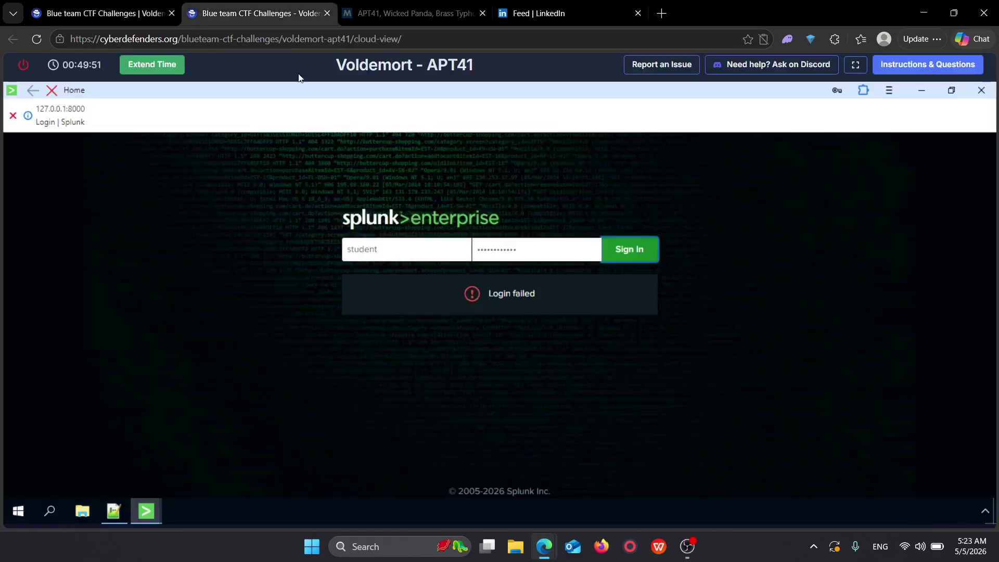
pyautogui.doubleClick(531, 251)
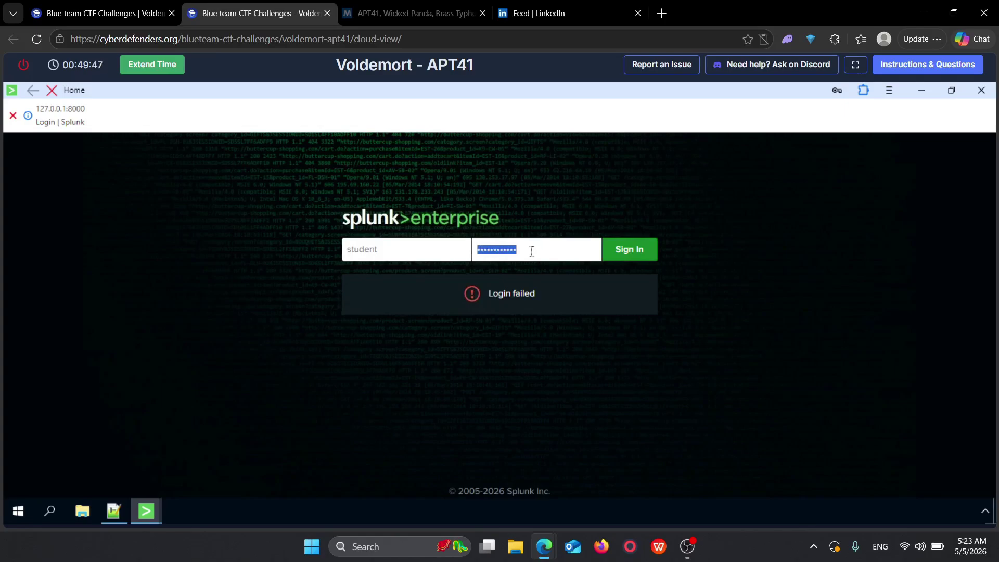
pyautogui.click(150, 8)
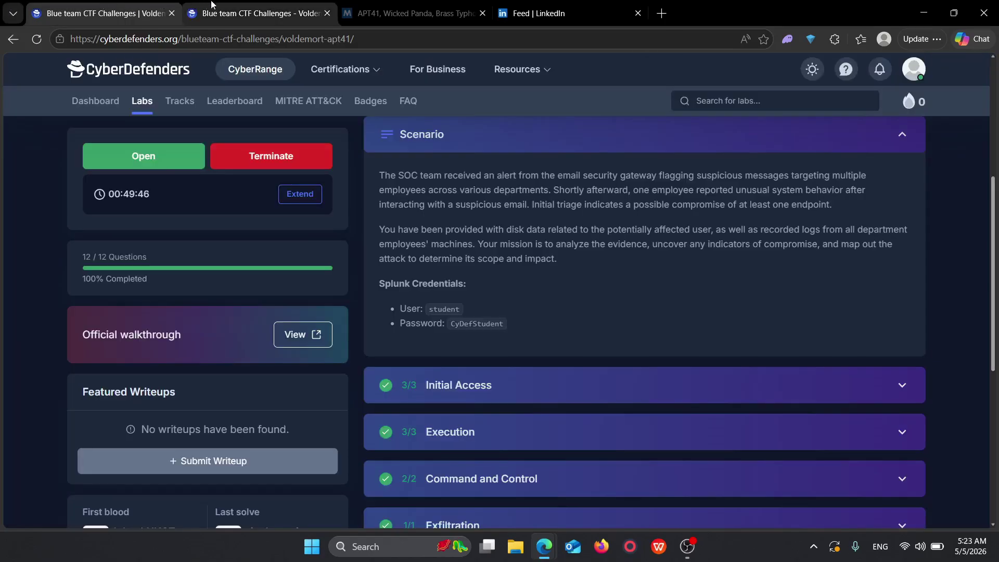
pyautogui.click(212, 4)
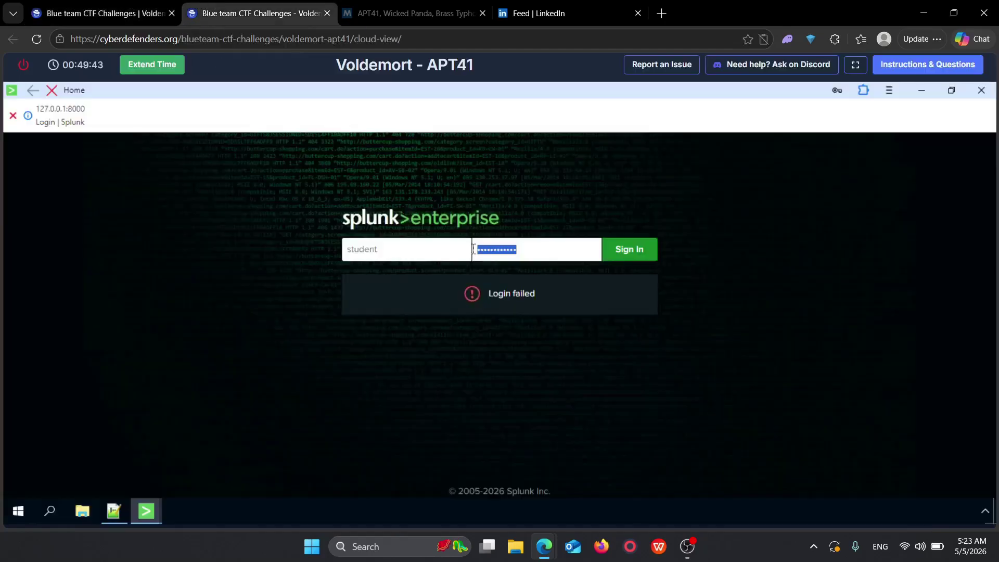
pyautogui.press('BackSpace')
pyautogui.click(151, 9)
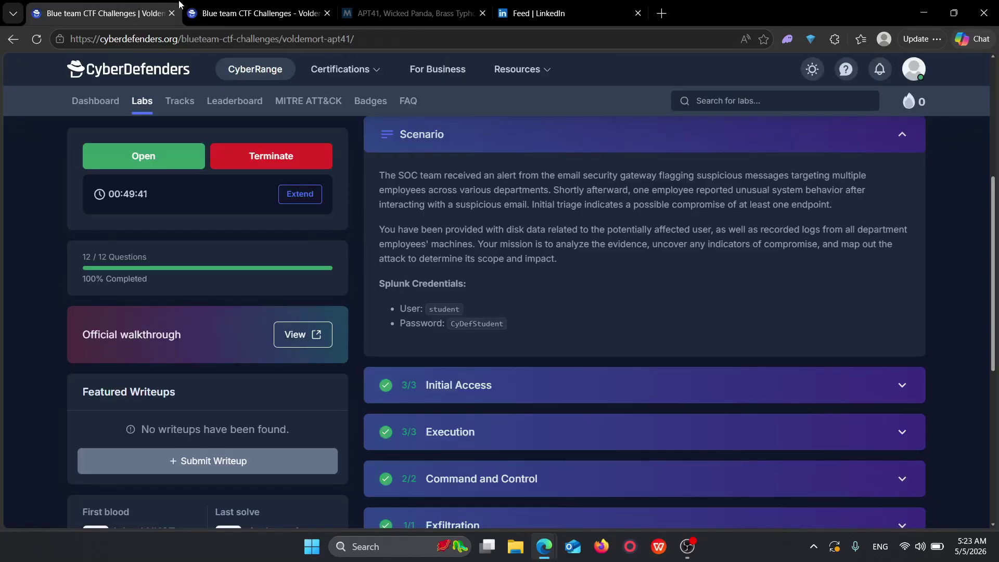
pyautogui.click(230, 4)
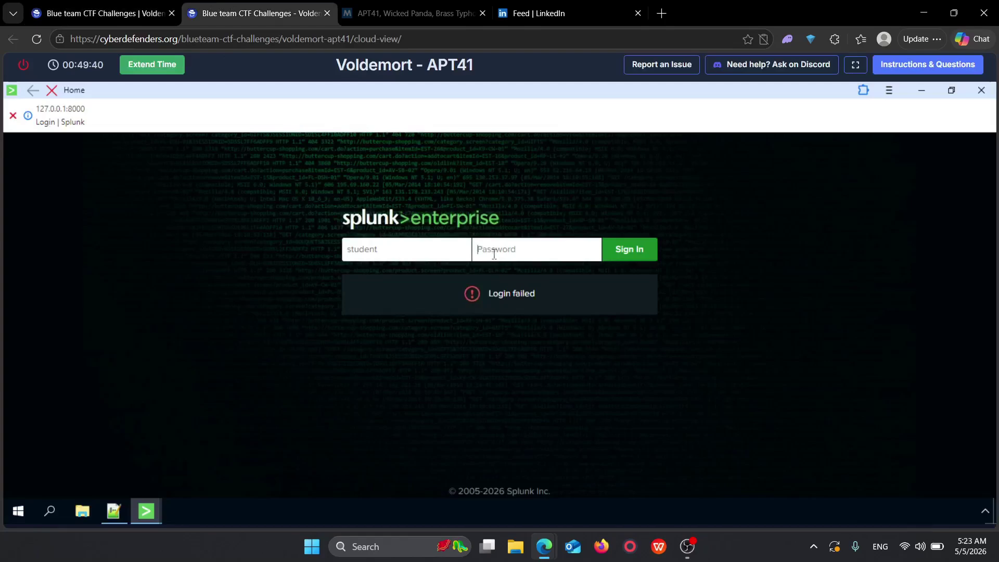
pyautogui.click(494, 255)
pyautogui.write('c')
pyautogui.click(130, 7)
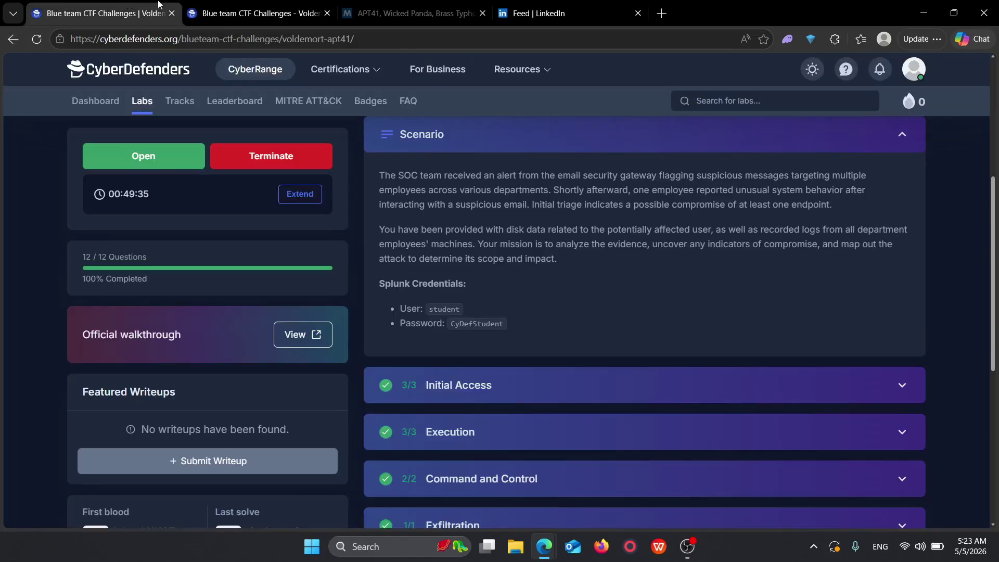
pyautogui.click(190, 4)
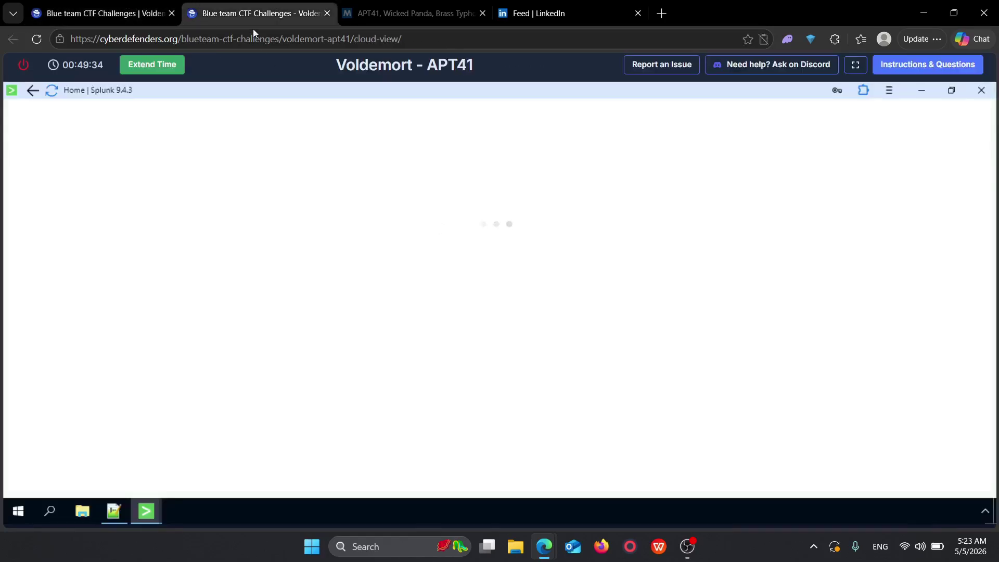
# Step: Open the Search & Reporting app and begin a search query with index=*
pyautogui.click(120, 177)
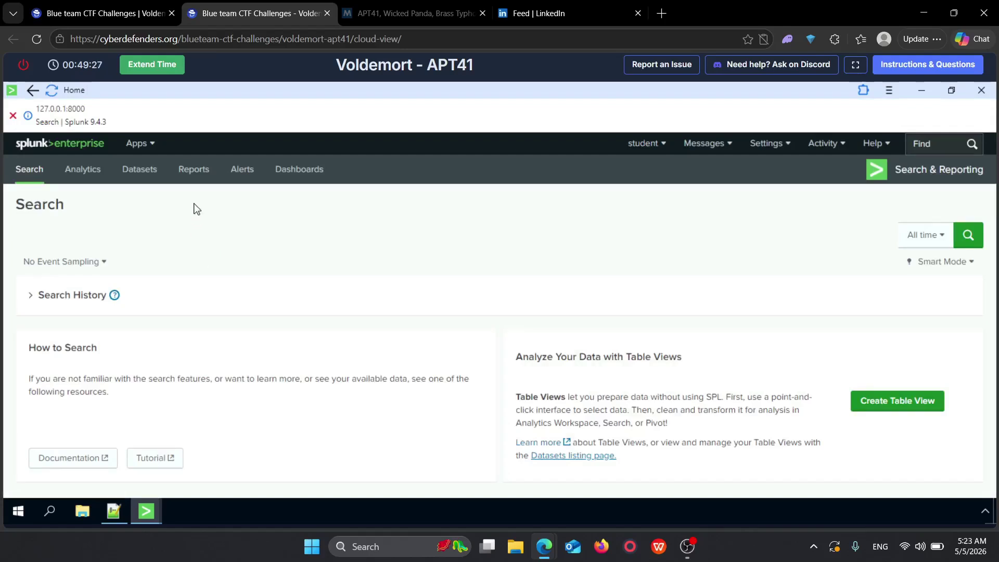
pyautogui.click(134, 238)
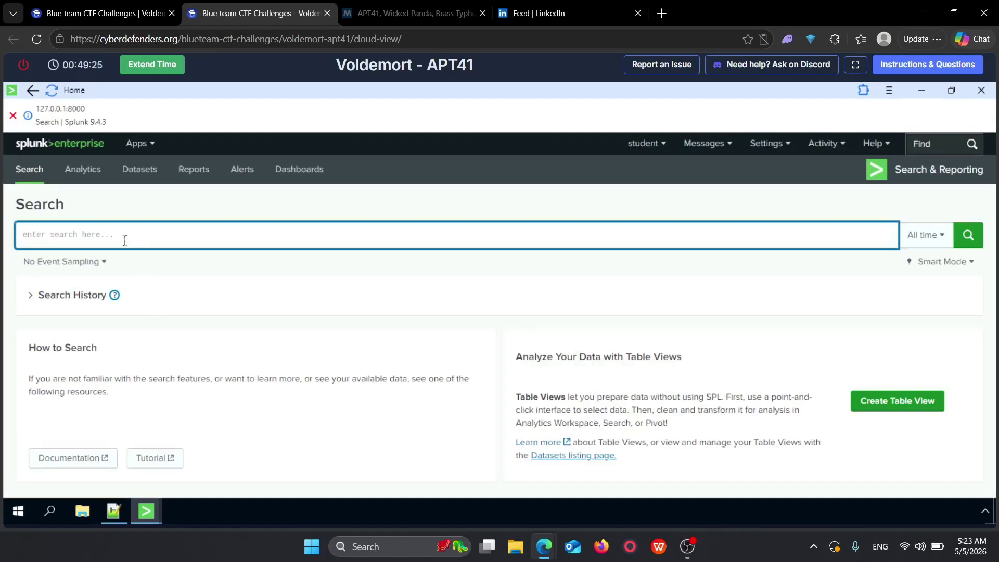
pyautogui.write('inde')
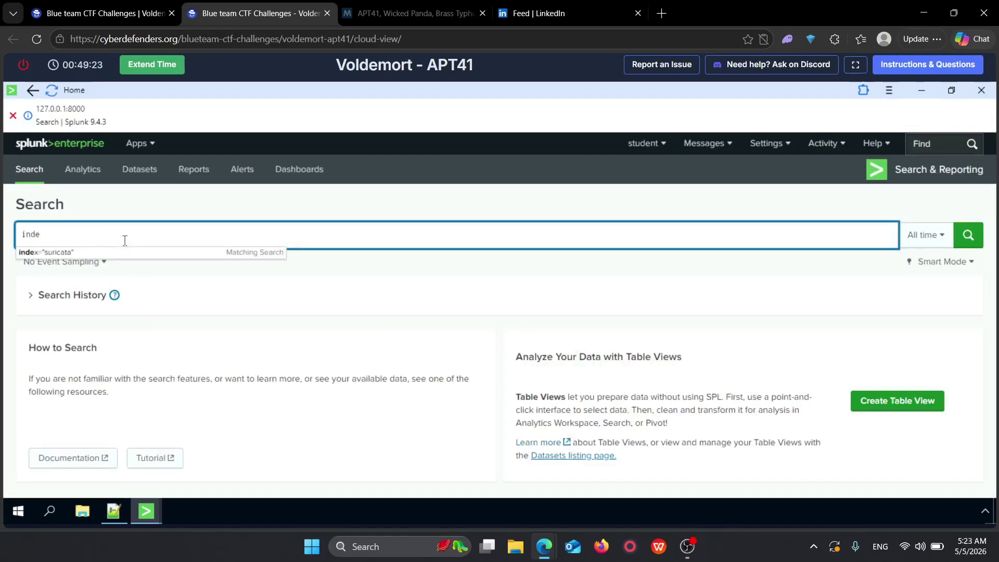
pyautogui.write('x=*')
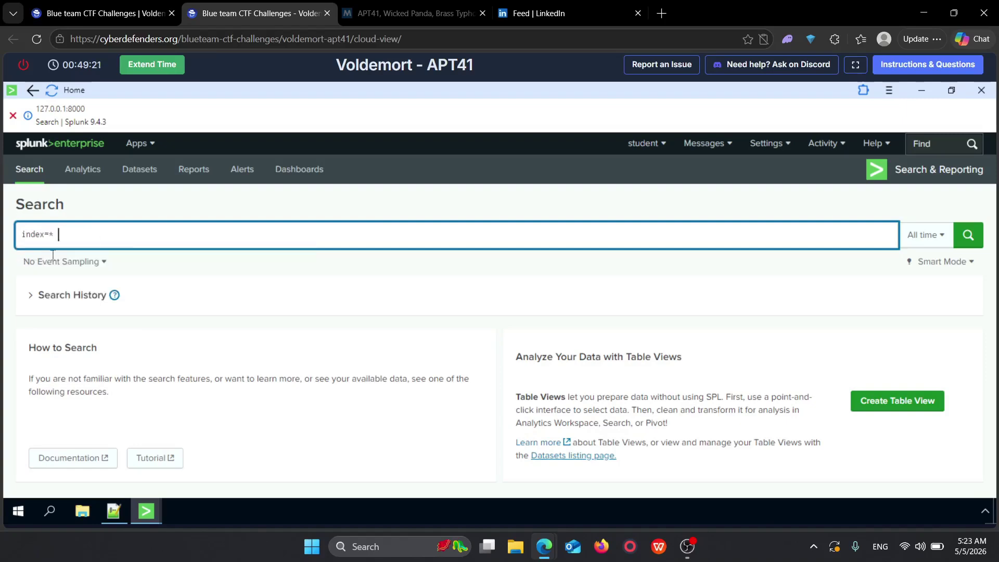
pyautogui.click(112, 511)
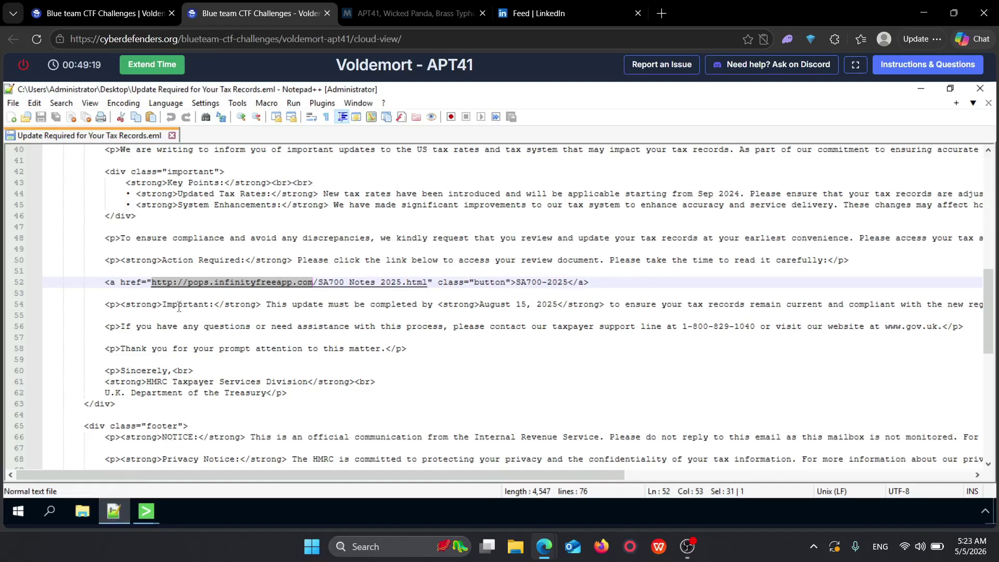
pyautogui.rightClick(191, 287)
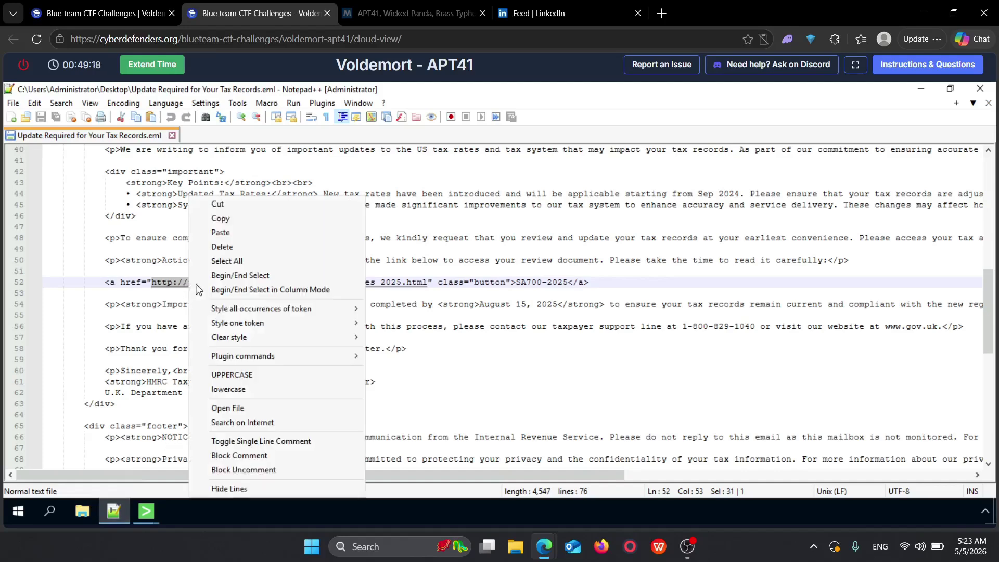
pyautogui.click(224, 219)
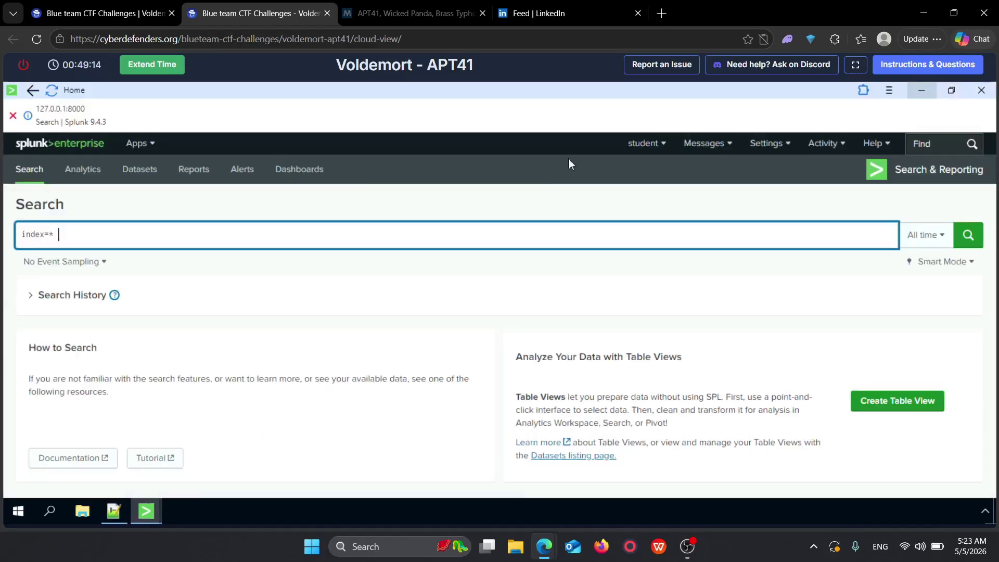
pyautogui.click(920, 89)
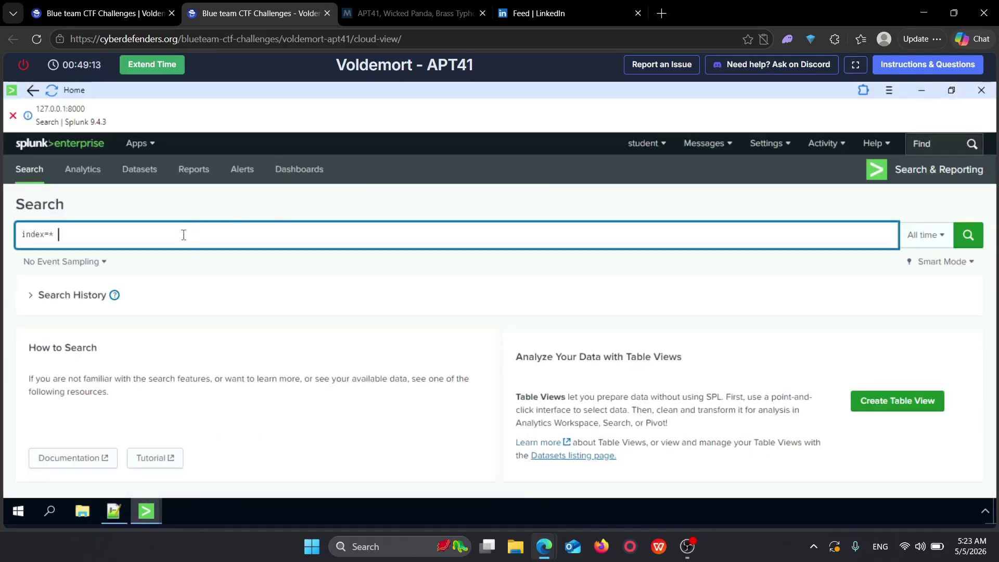
pyautogui.hotkey('ctrl', 'v')
pyautogui.write('*')
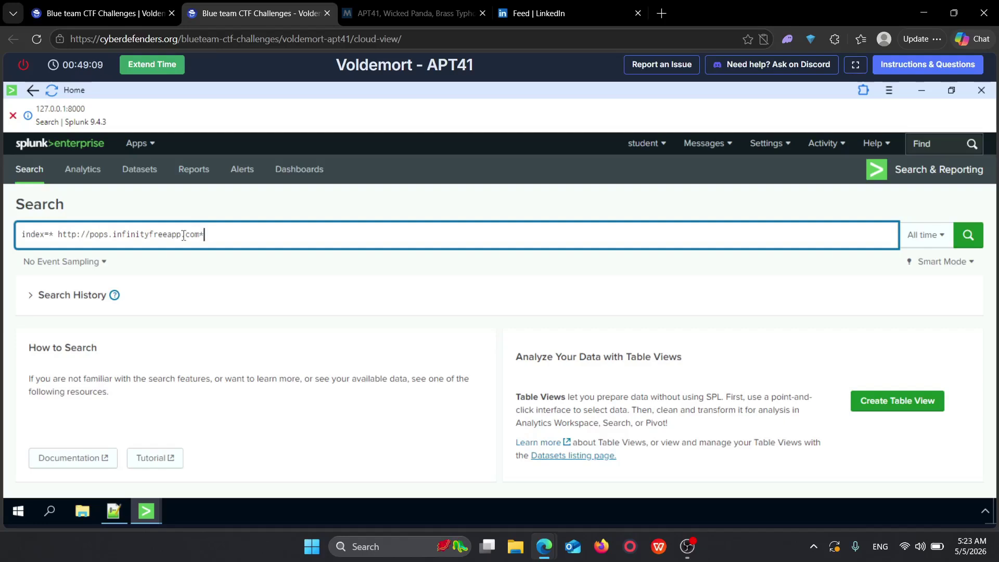
pyautogui.write('"')
pyautogui.press('Left')
pyautogui.press('Left')
pyautogui.press('Left')
pyautogui.press('Left')
pyautogui.press('Left')
pyautogui.press('Left')
pyautogui.press('Left')
pyautogui.press('Left')
pyautogui.press('Left')
pyautogui.press('Left')
pyautogui.press('Left')
pyautogui.press('Left')
pyautogui.press('Left')
pyautogui.press('Left')
pyautogui.press('Left')
pyautogui.press('Left')
pyautogui.press('Left')
pyautogui.press('Left')
pyautogui.press('Left')
pyautogui.press('Left')
pyautogui.press('Left')
pyautogui.press('Left')
pyautogui.press('Left')
pyautogui.press('Left')
pyautogui.press('Left')
pyautogui.press('Left')
pyautogui.press('Left')
pyautogui.press('Left')
pyautogui.press('Left')
pyautogui.press('Left')
pyautogui.press('Left')
pyautogui.press('Left')
pyautogui.press('Left')
pyautogui.write('"')
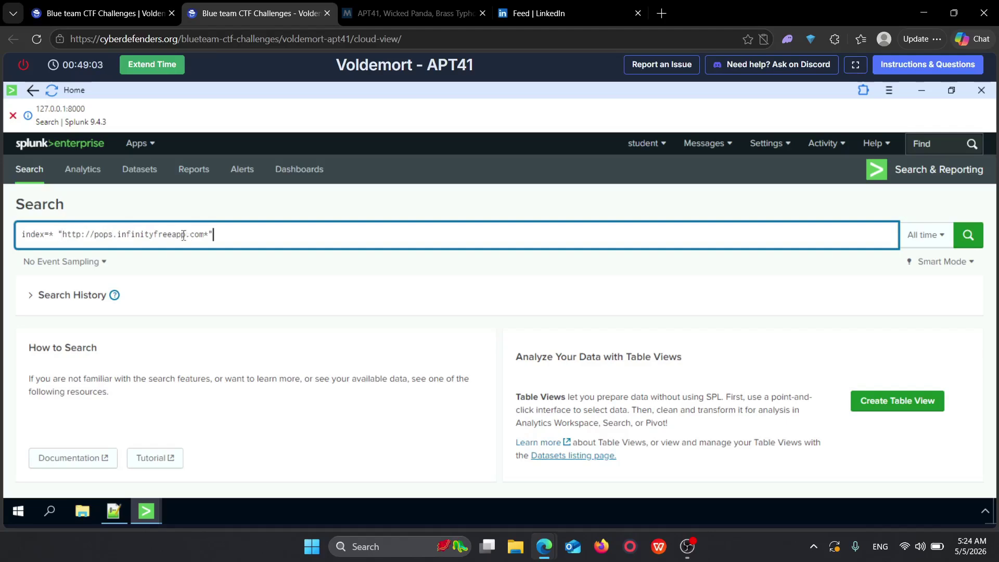
pyautogui.press('Left')
pyautogui.press('Left')
pyautogui.press('Left')
pyautogui.press('Left')
pyautogui.press('Left')
pyautogui.press('Left')
pyautogui.press('Left')
pyautogui.press('Left')
pyautogui.press('Left')
pyautogui.press('Left')
pyautogui.press('Left')
pyautogui.press('Left')
pyautogui.press('Left')
pyautogui.press('Left')
pyautogui.press('Left')
pyautogui.press('Left')
pyautogui.press('Left')
pyautogui.press('Left')
pyautogui.press('Left')
pyautogui.press('Left')
pyautogui.press('Return')
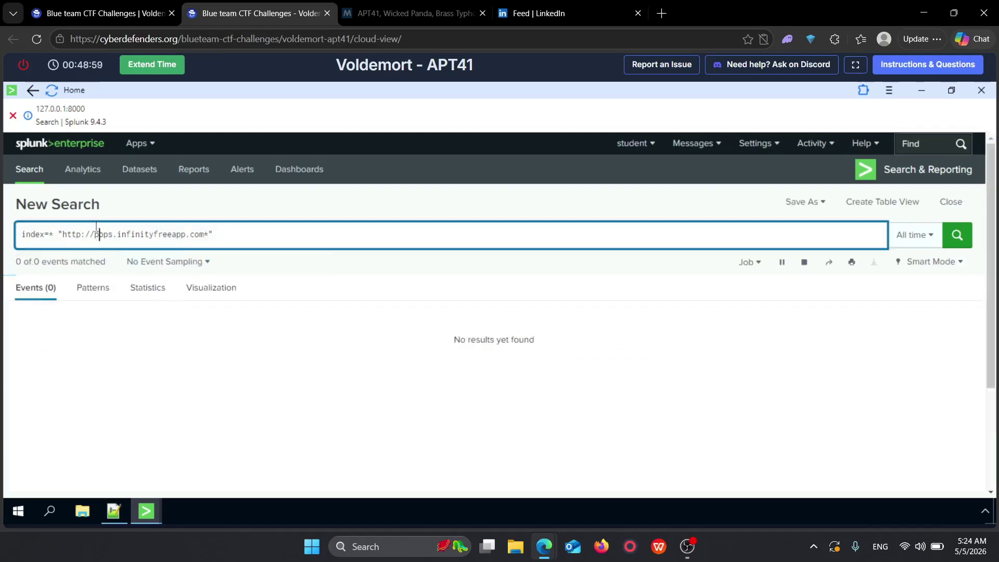
# Step: Look through the events matching the malicious URL and display the values of the sourcetype field
pyautogui.click(96, 233)
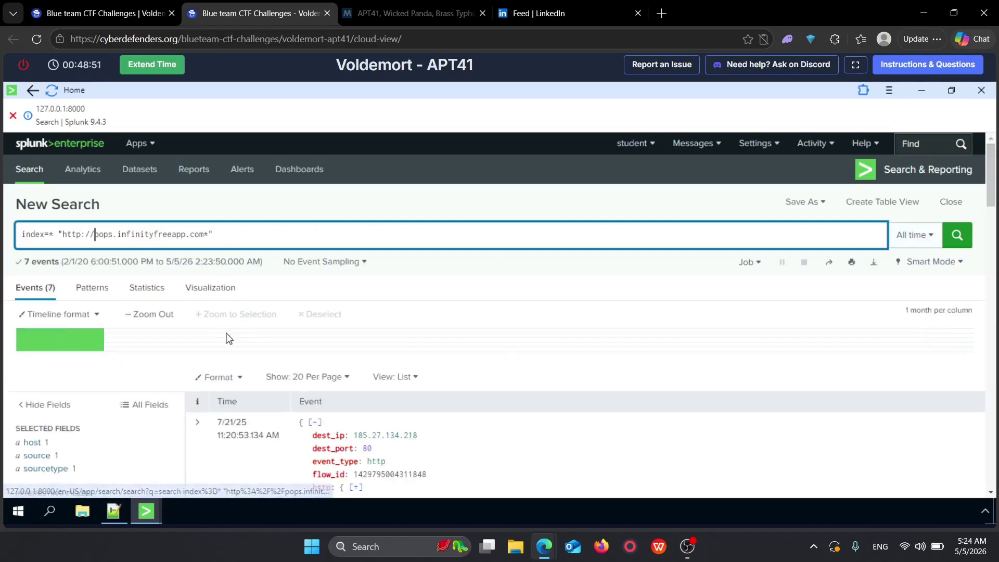
pyautogui.scroll(-3, 224, 303)
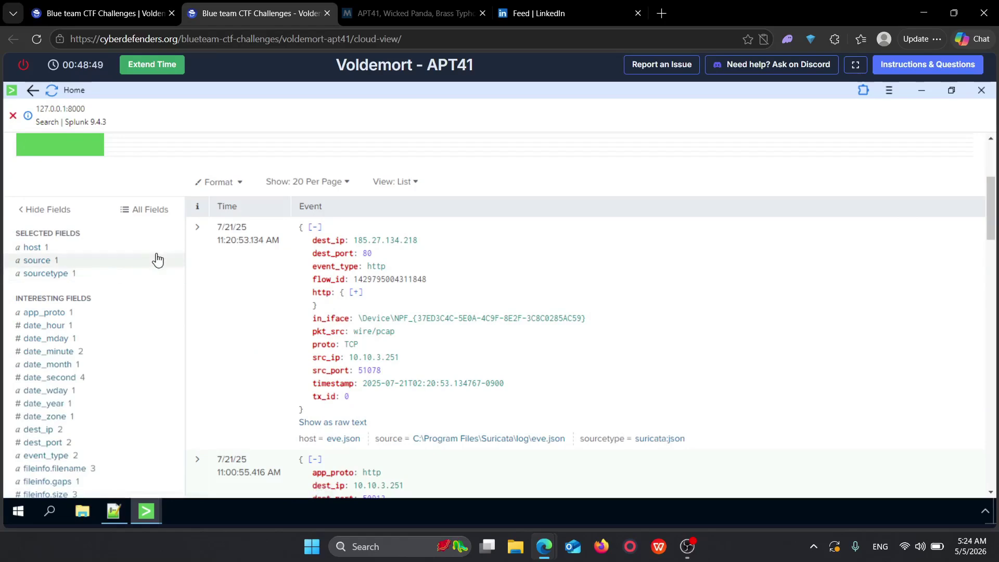
pyautogui.scroll(3, 104, 276)
pyautogui.scroll(-2, 52, 343)
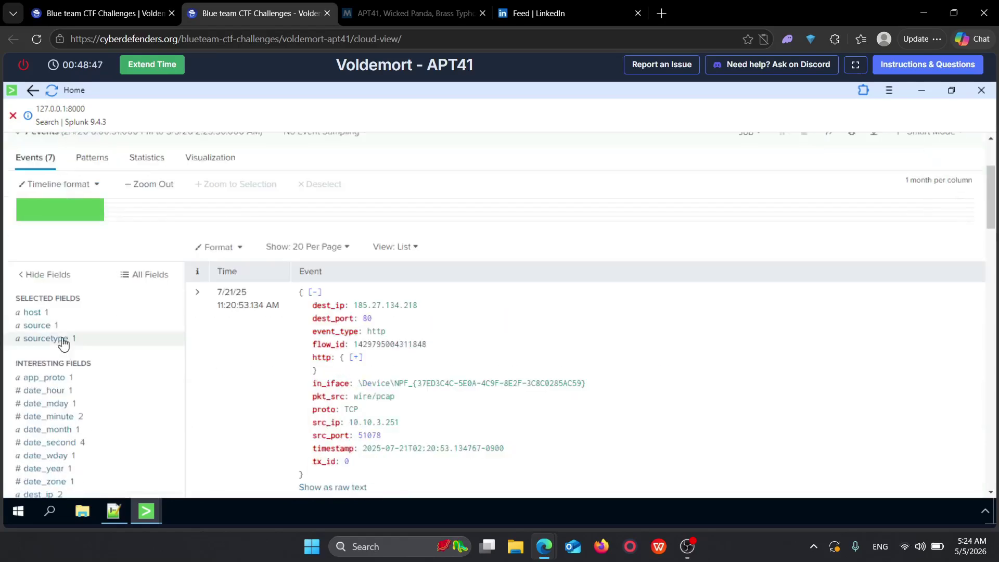
pyautogui.click(61, 341)
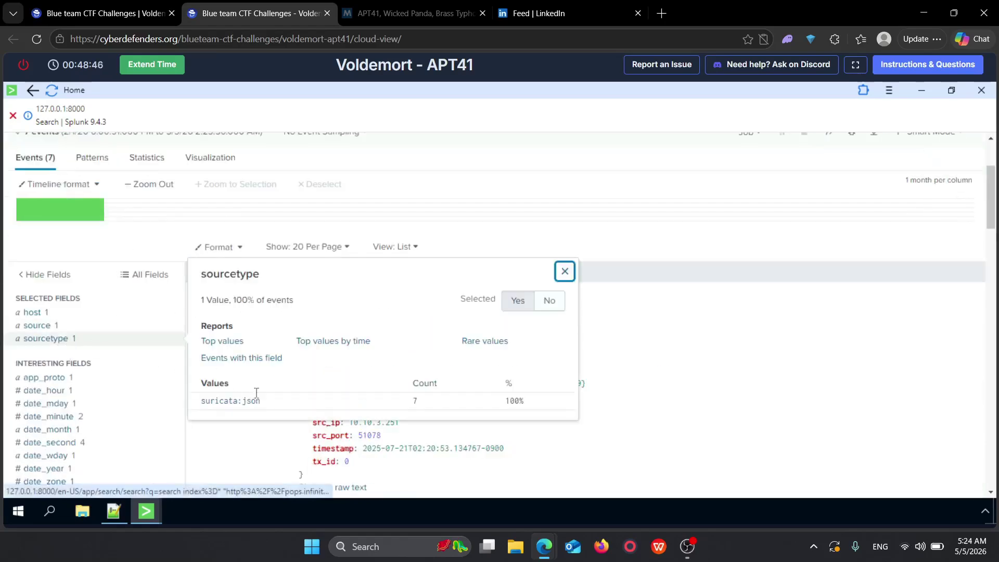
# Step: Close the sourcetype summary and append | table _time to the search query
pyautogui.click(691, 336)
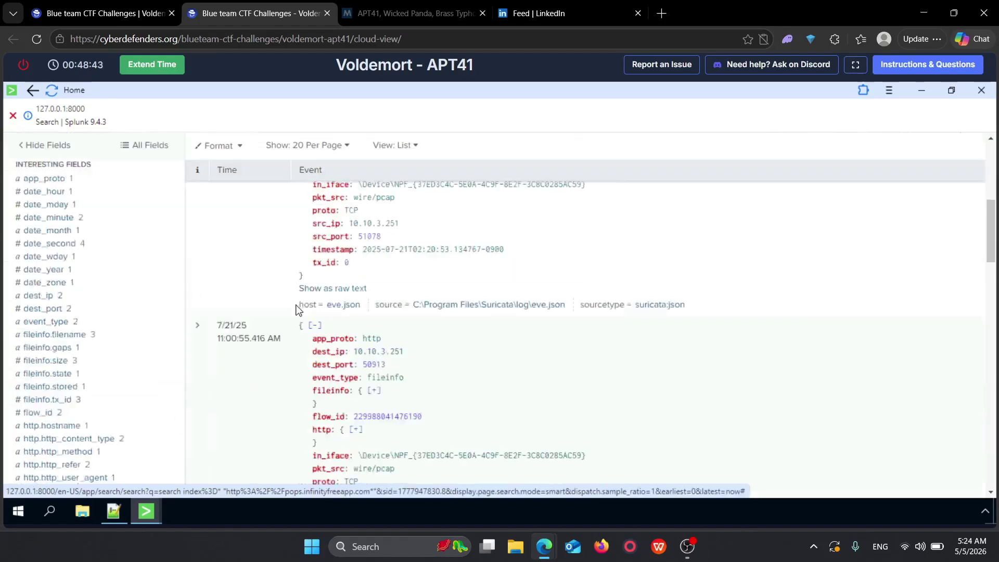
pyautogui.scroll(-5, 219, 304)
pyautogui.scroll(5, 240, 292)
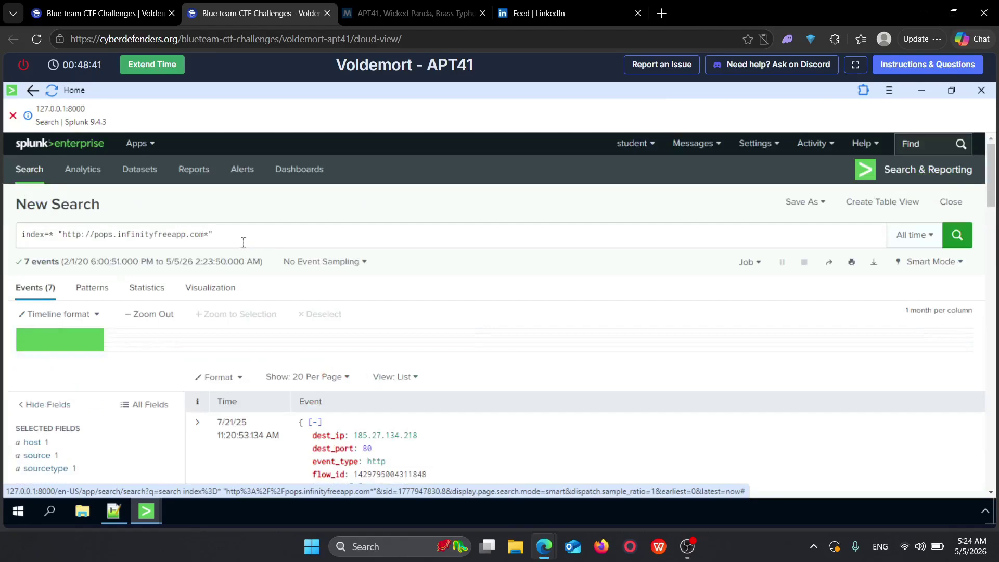
pyautogui.click(155, 242)
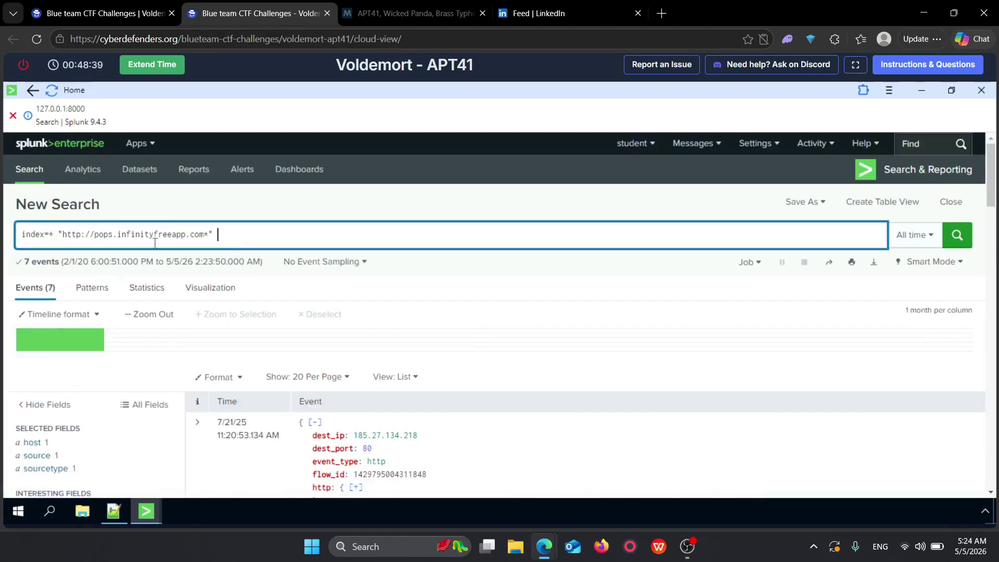
pyautogui.write('| table _time')
# Step: Browse the interesting fields and inspect the values of http.http_method and src_ip
pyautogui.scroll(-4, 175, 306)
pyautogui.scroll(-6, 109, 341)
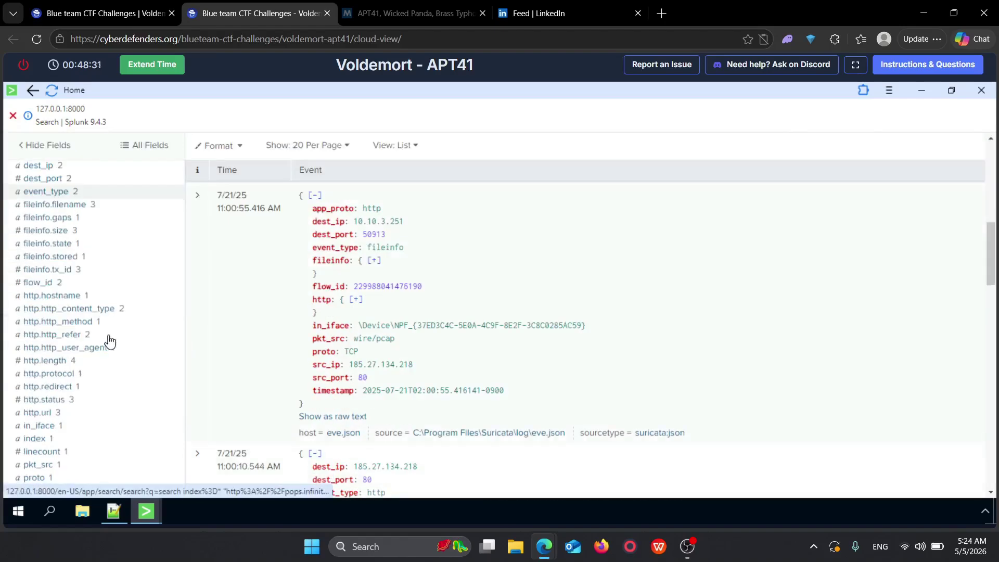
pyautogui.click(84, 321)
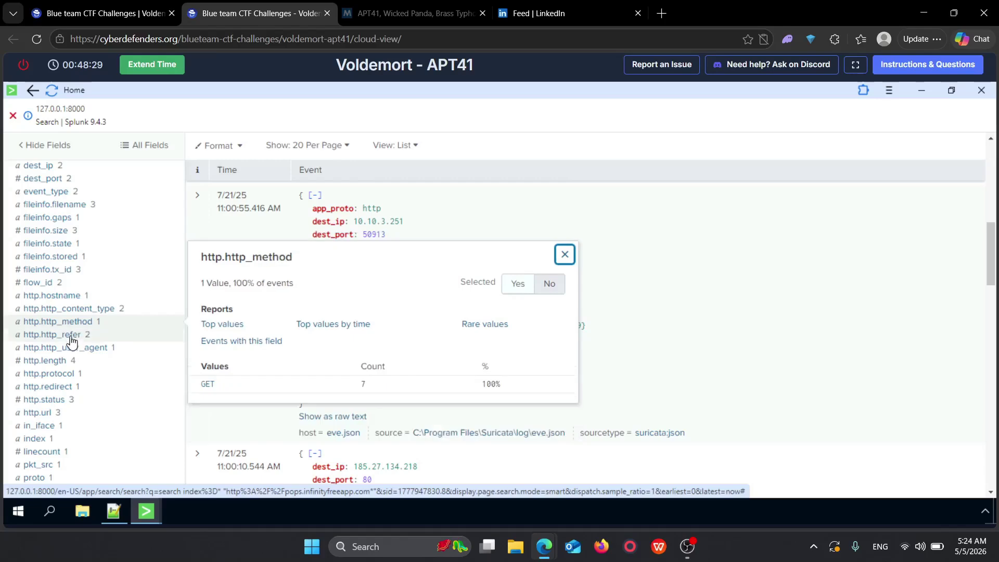
pyautogui.scroll(-6, 69, 403)
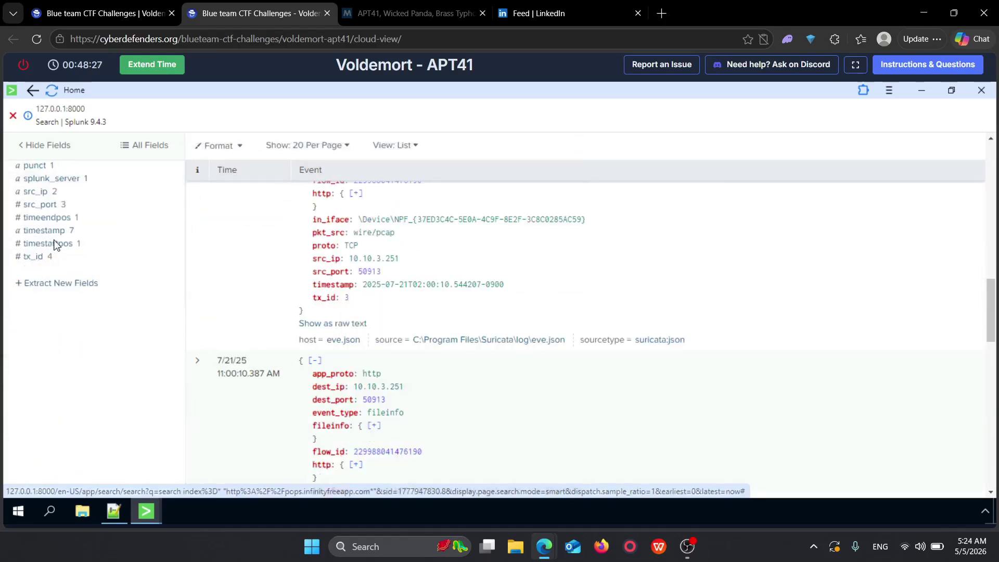
pyautogui.scroll(3, 68, 247)
pyautogui.click(57, 308)
pyautogui.click(57, 321)
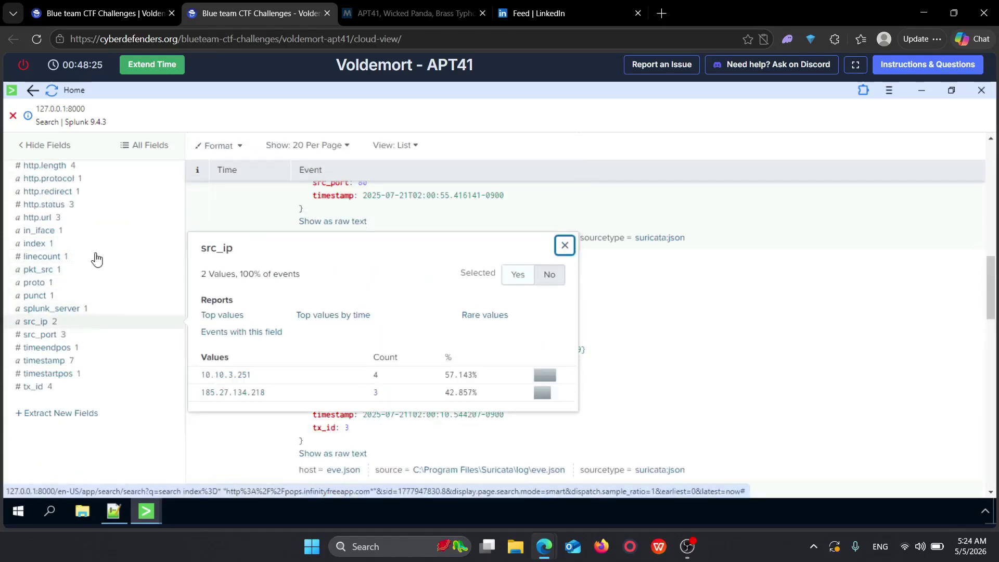
# Step: Filter the full field list for url and add http.url to the selected fields
pyautogui.click(145, 144)
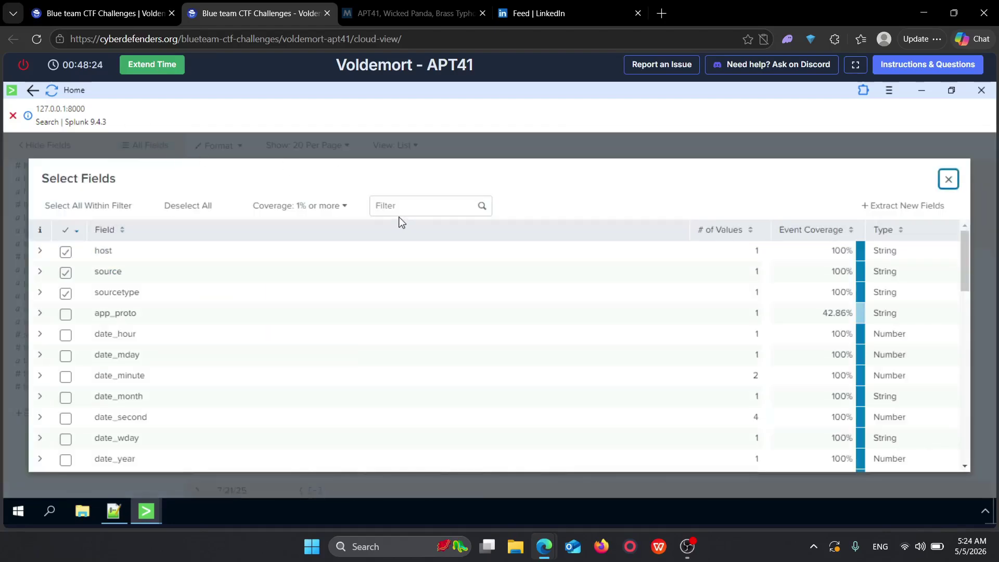
pyautogui.click(383, 211)
pyautogui.write('url')
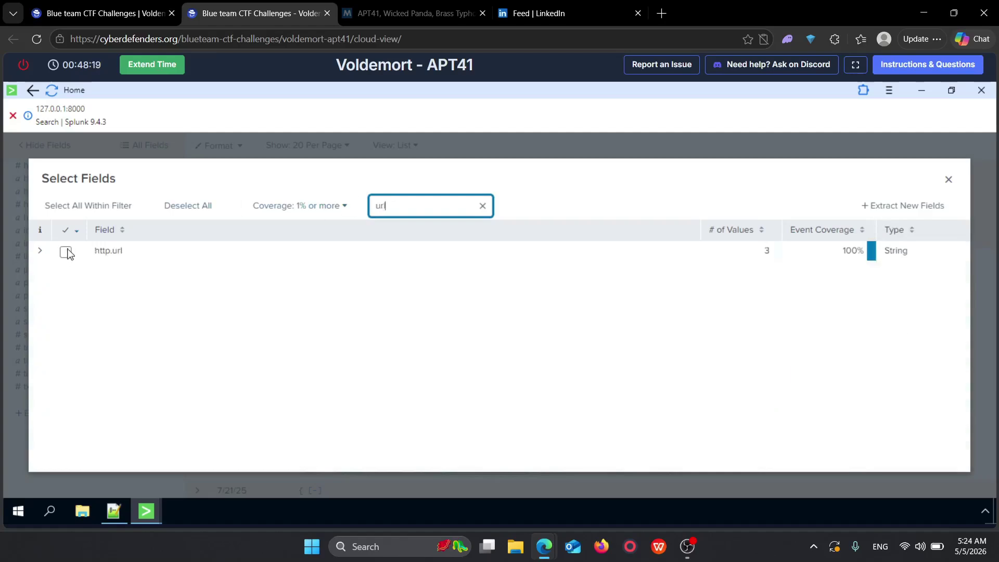
pyautogui.click(66, 255)
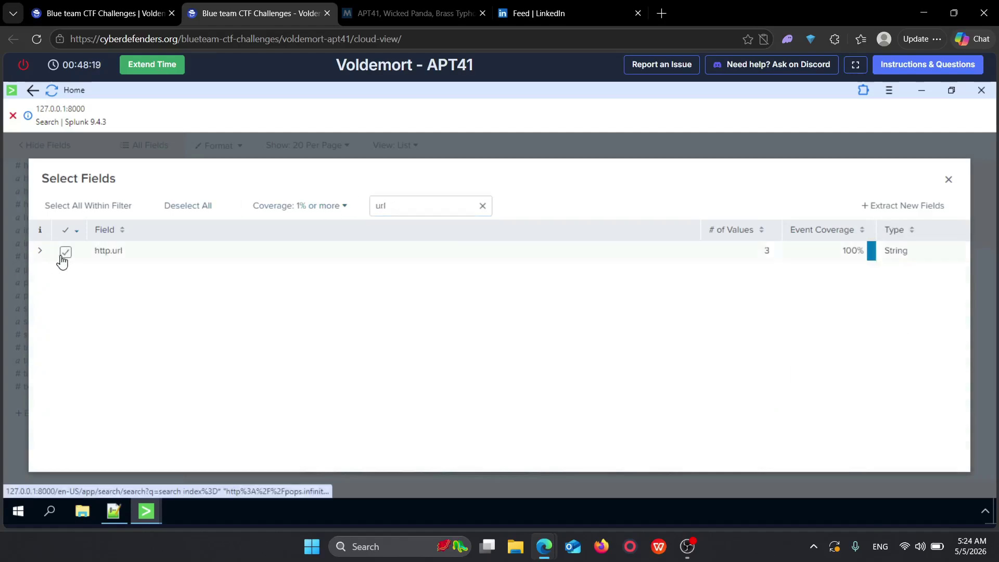
pyautogui.press('Escape')
pyautogui.scroll(5, 47, 397)
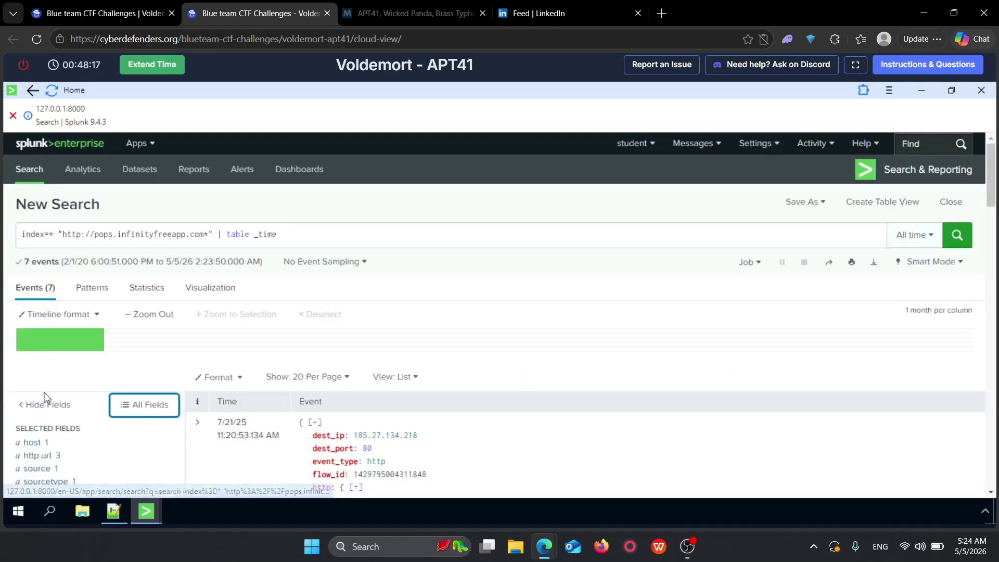
# Step: Copy the field name http.url from its summary, append it to the table command after _time, and run the search
pyautogui.click(52, 458)
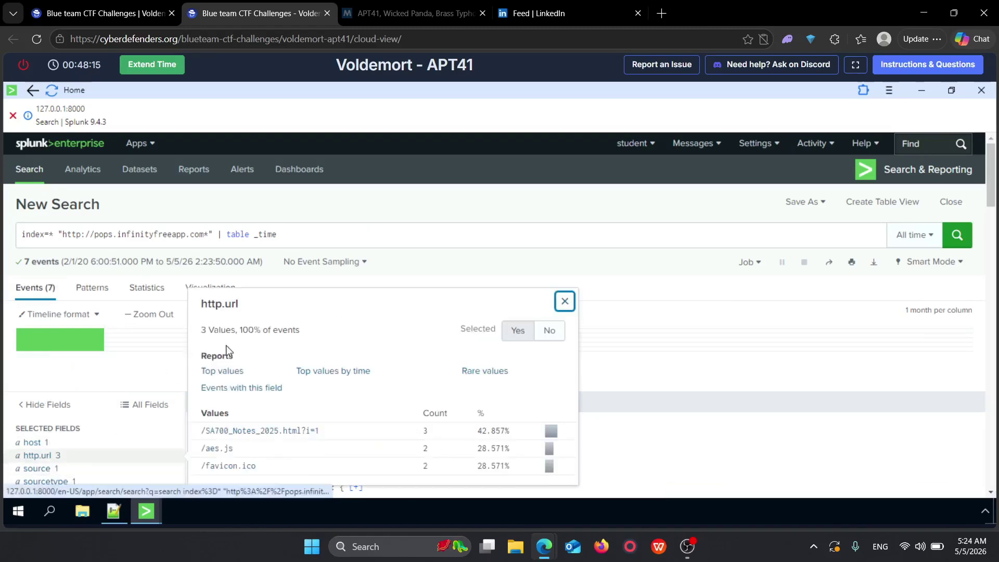
pyautogui.doubleClick(215, 304)
pyautogui.rightClick(215, 303)
pyautogui.press('Escape')
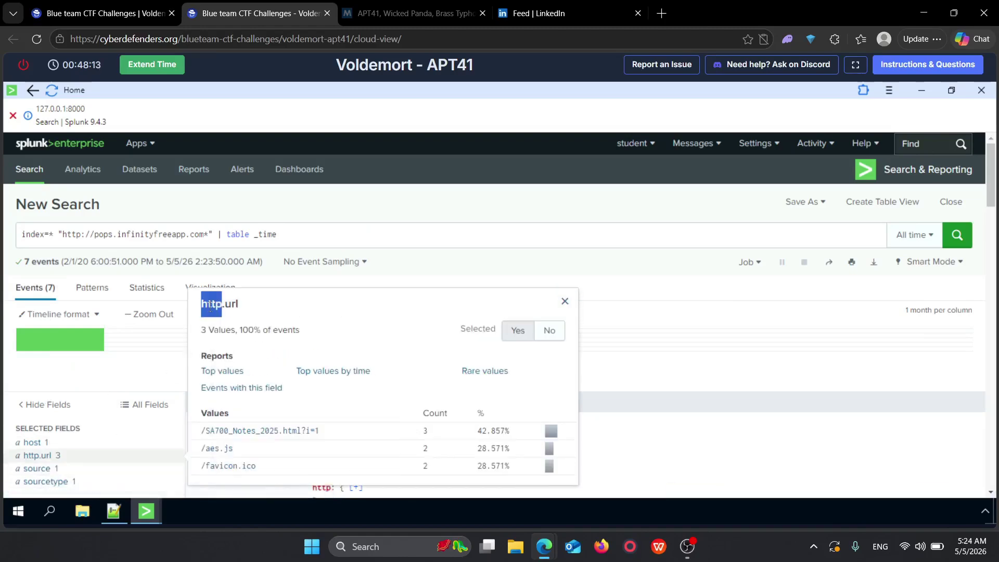
pyautogui.moveTo(238, 303); pyautogui.dragTo(202, 305)
pyautogui.rightClick(206, 308)
pyautogui.click(246, 321)
pyautogui.click(322, 241)
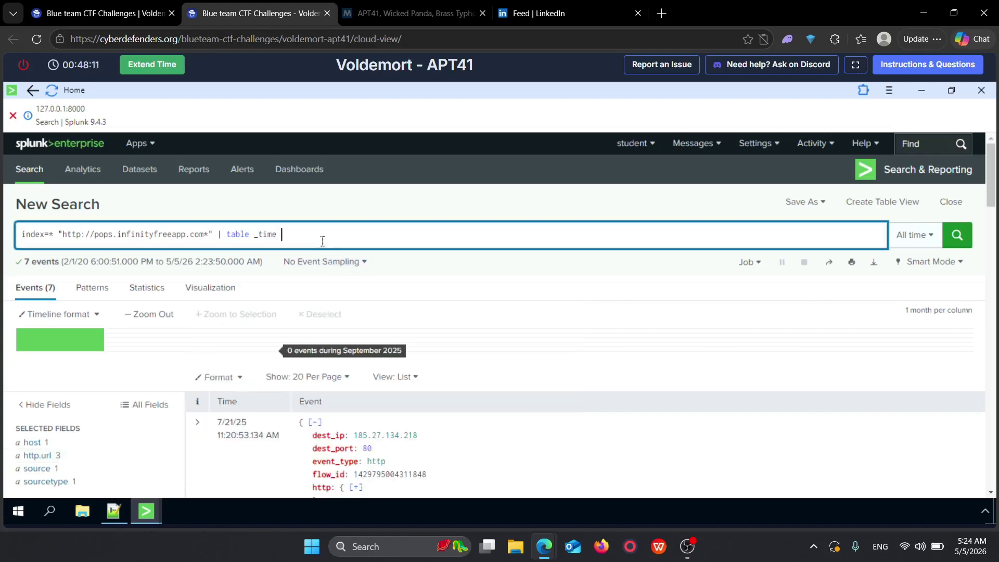
pyautogui.hotkey('ctrl', 'v')
pyautogui.press('Return')
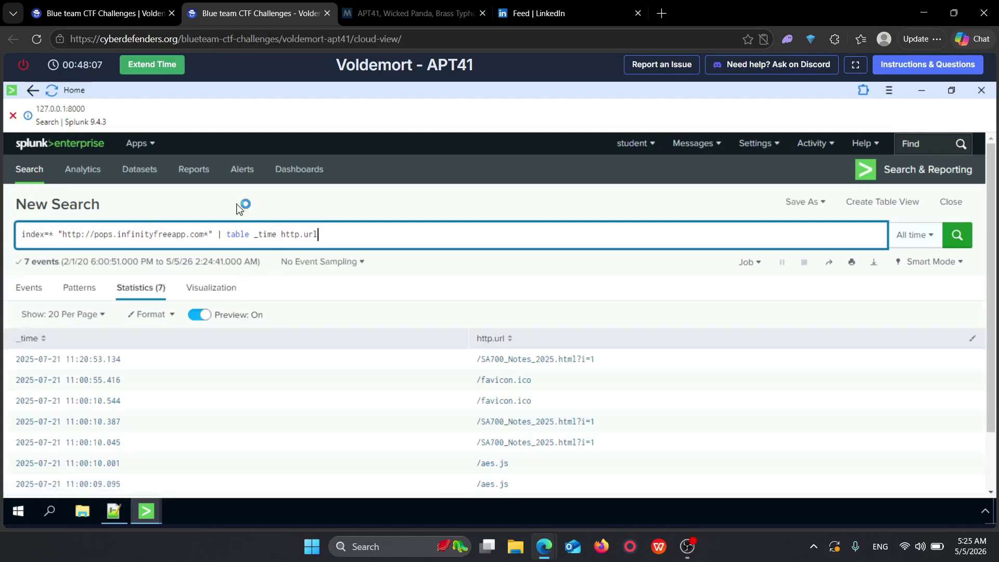
# Step: Switch the search to Verbose Mode and show the first entry in the events list as raw text
pyautogui.scroll(-1, 327, 292)
pyautogui.scroll(-1, 364, 291)
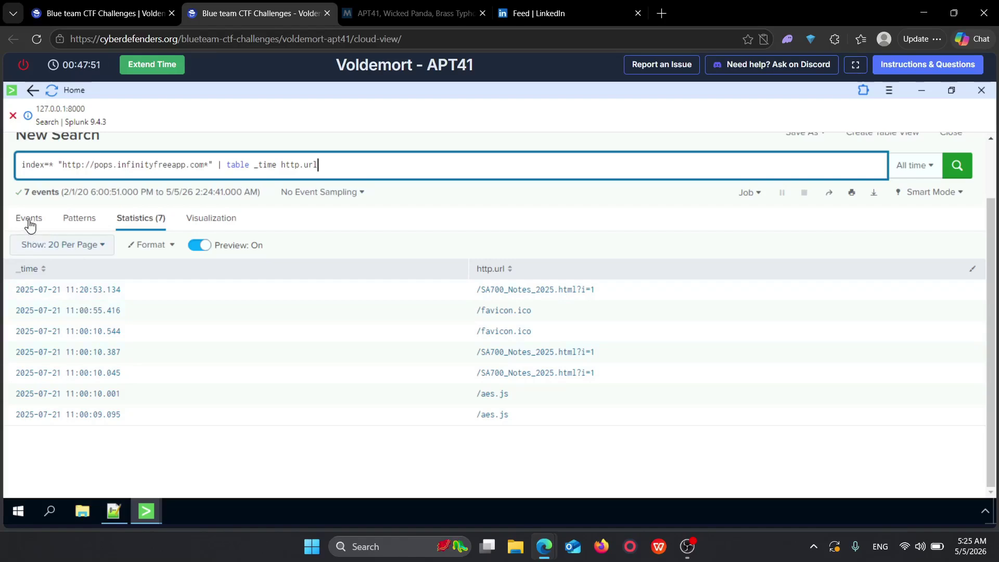
pyautogui.click(918, 197)
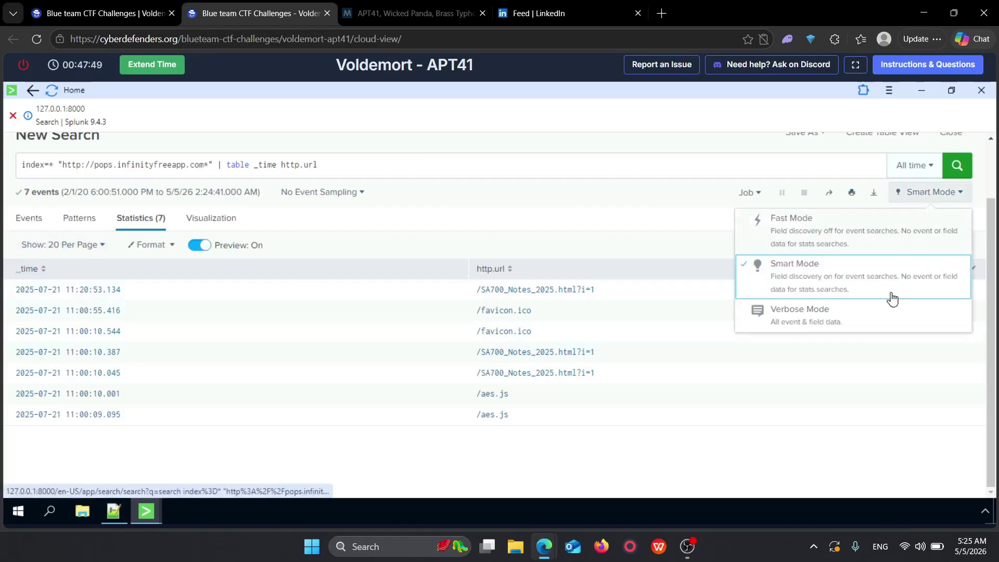
pyautogui.click(847, 317)
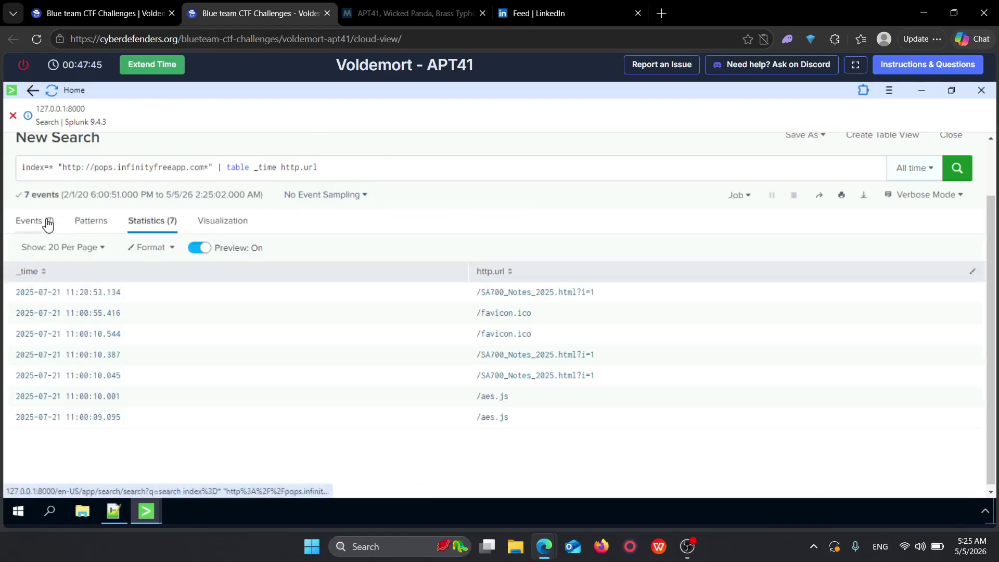
pyautogui.click(48, 225)
pyautogui.scroll(-5, 466, 408)
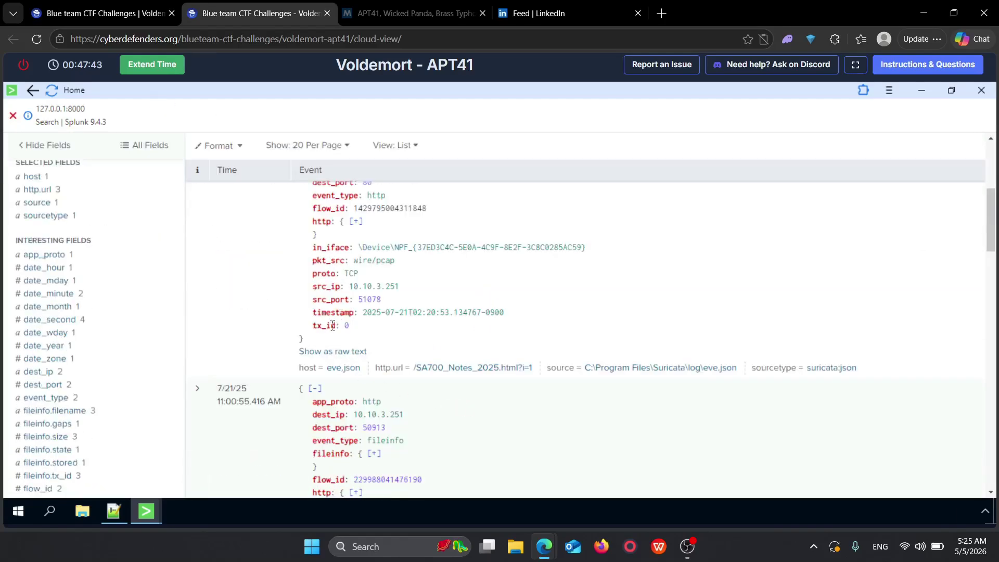
pyautogui.click(321, 352)
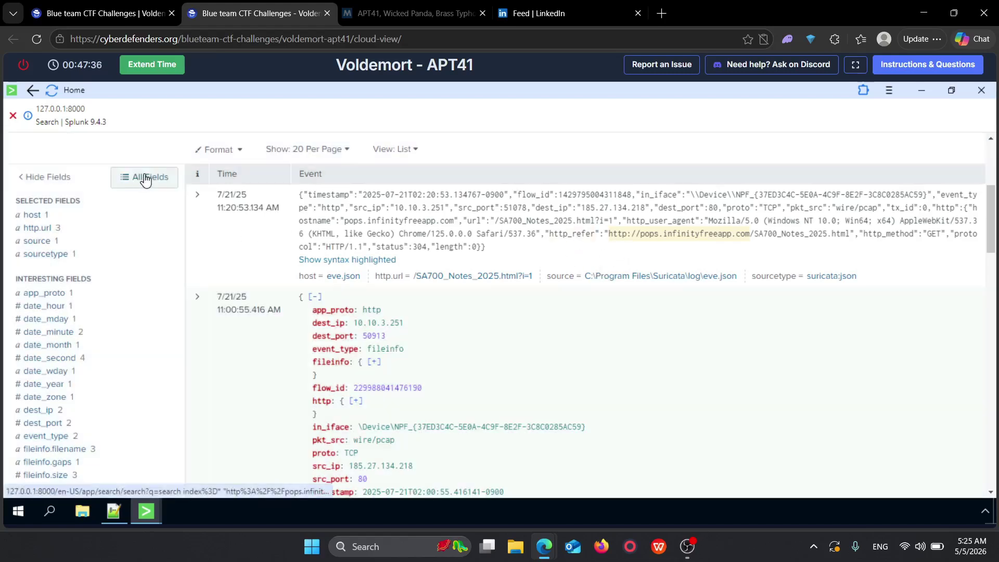
# Step: Filter the full field list for ref, add http.http_refer to the selected fields and expand its values
pyautogui.click(146, 179)
pyautogui.doubleClick(399, 203)
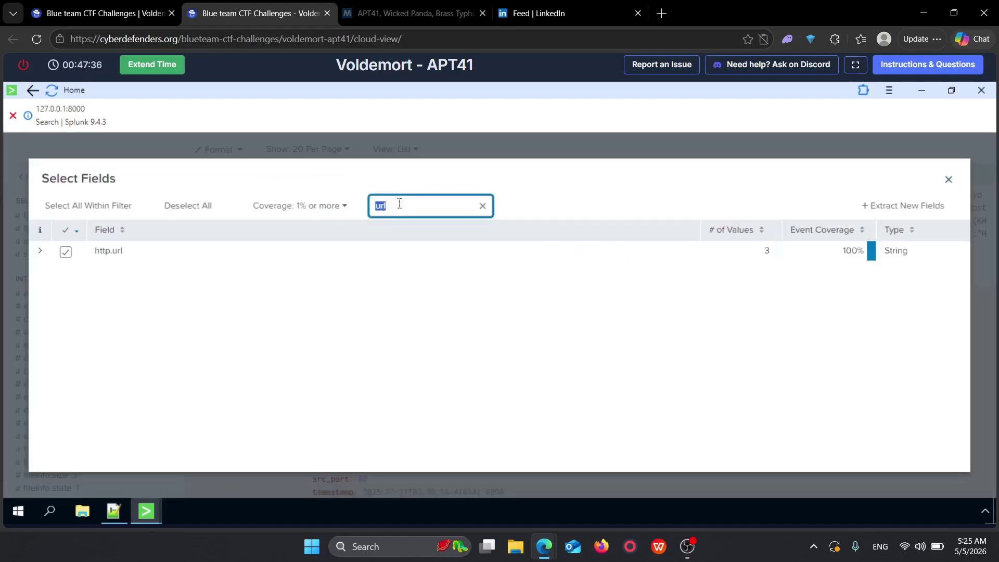
pyautogui.write('ref')
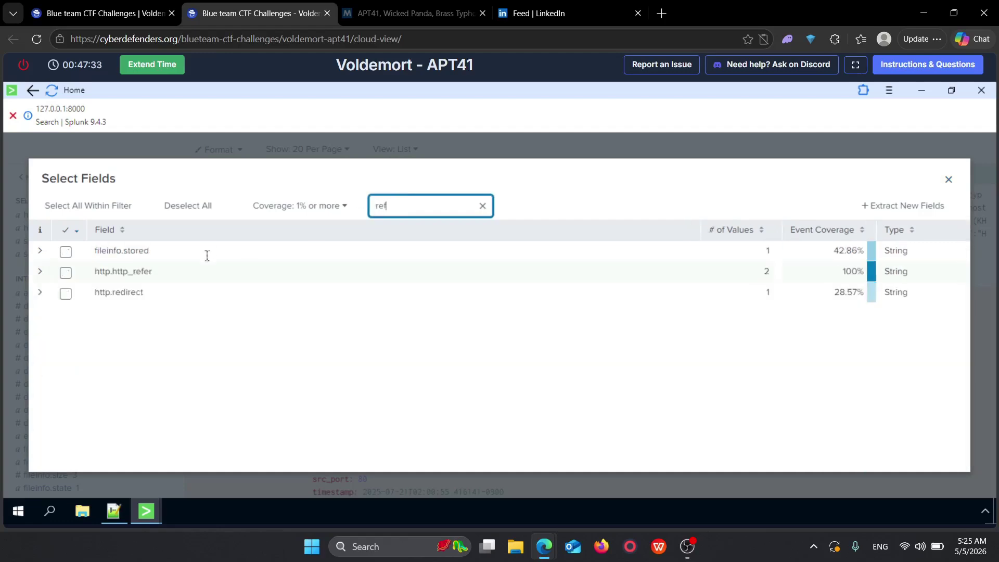
pyautogui.click(47, 254)
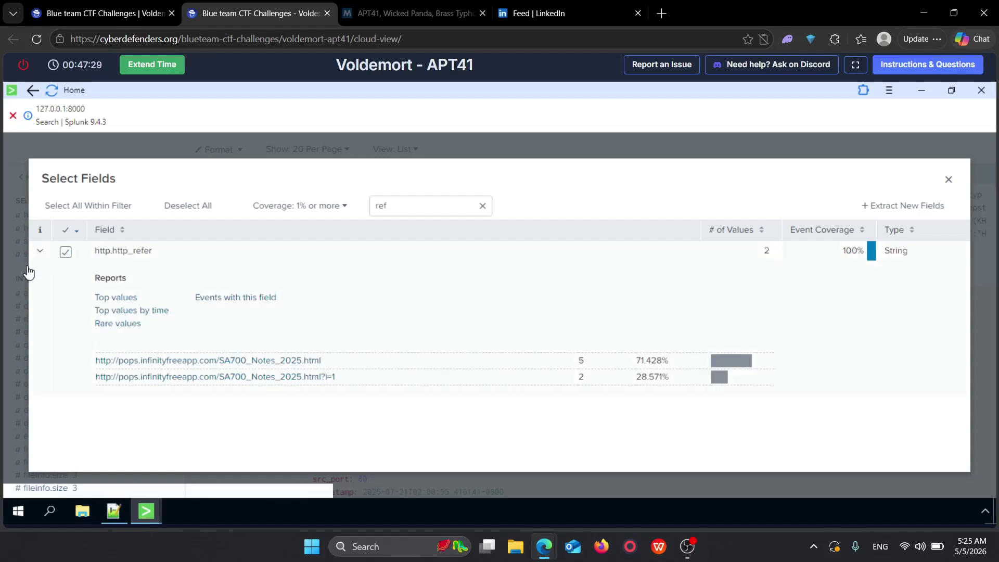
pyautogui.click(11, 264)
pyautogui.scroll(-1, 44, 452)
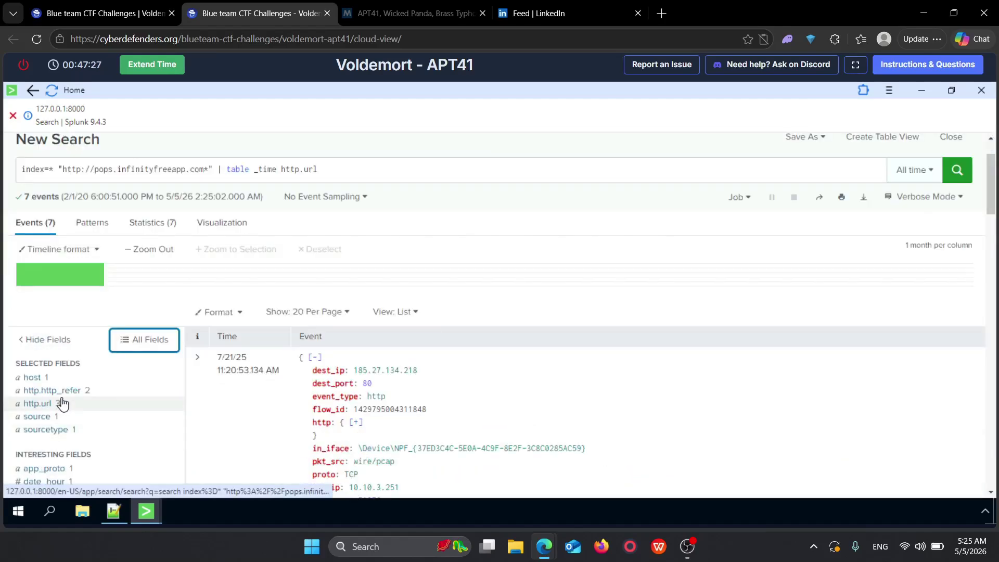
# Step: Copy the field name http.http_refer from its summary, append it to the table command after http.url, and run the search
pyautogui.click(81, 395)
pyautogui.doubleClick(273, 302)
pyautogui.rightClick(273, 302)
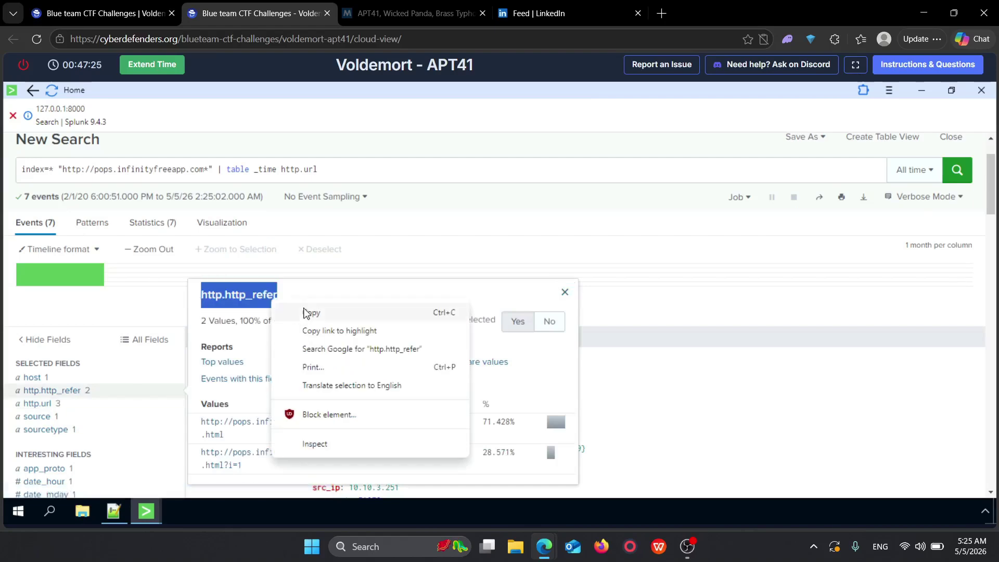
pyautogui.click(307, 313)
pyautogui.click(350, 168)
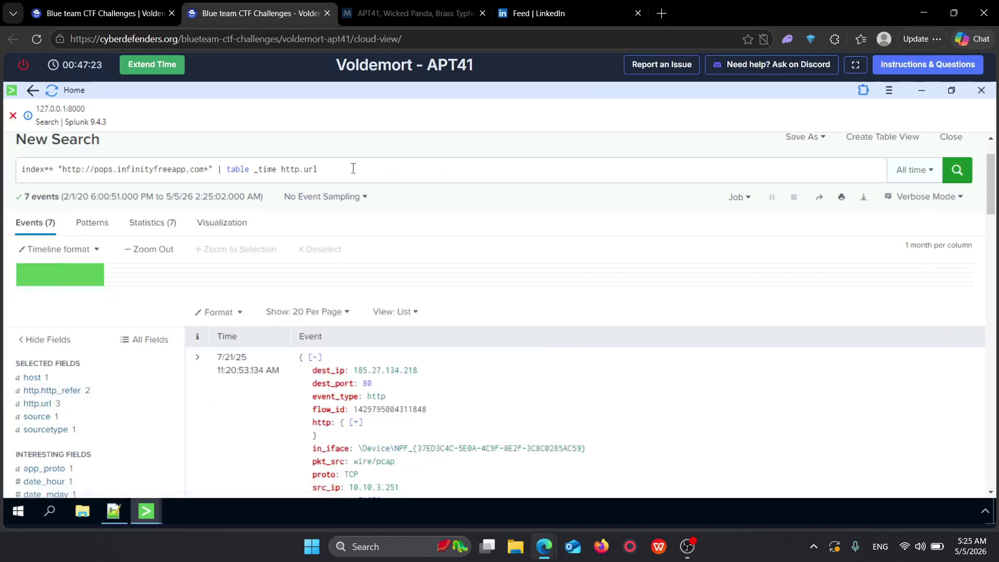
pyautogui.click(352, 168)
pyautogui.hotkey('ctrl', 'v')
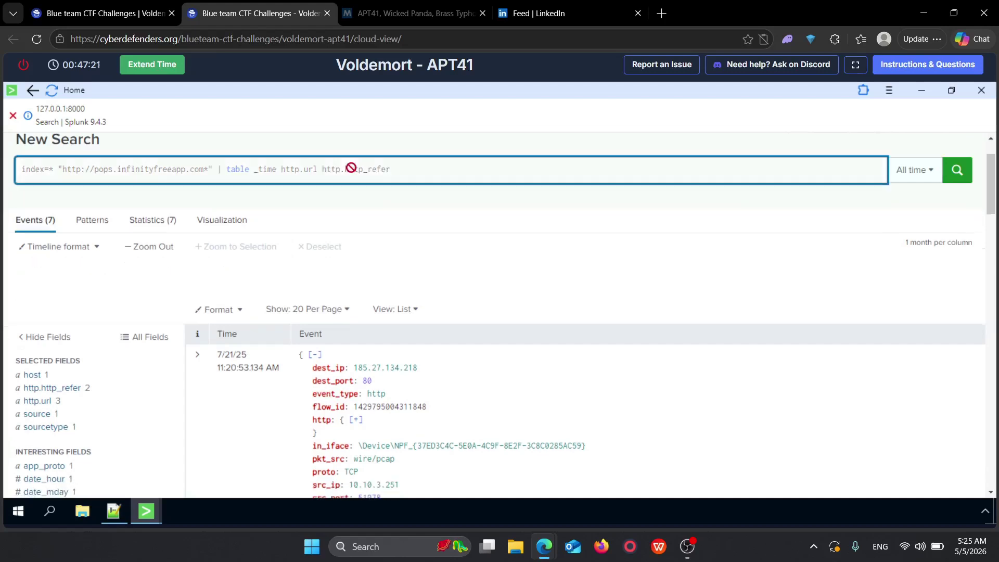
pyautogui.press('Return')
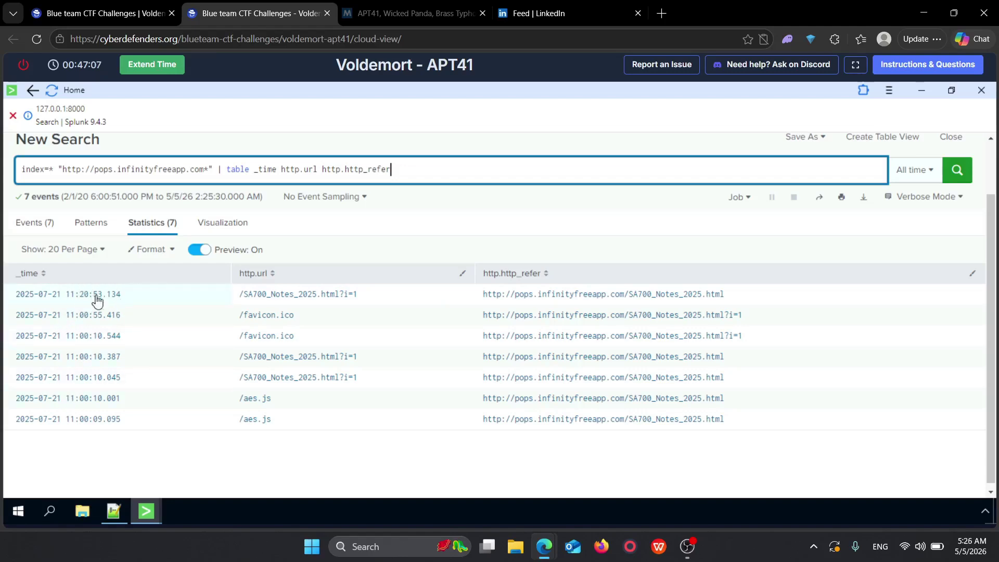
# Step: Return to the CyberDefenders lab page and review the Initial Access question about when the victim first accessed the malicious webpage
pyautogui.click(99, 13)
pyautogui.click(498, 386)
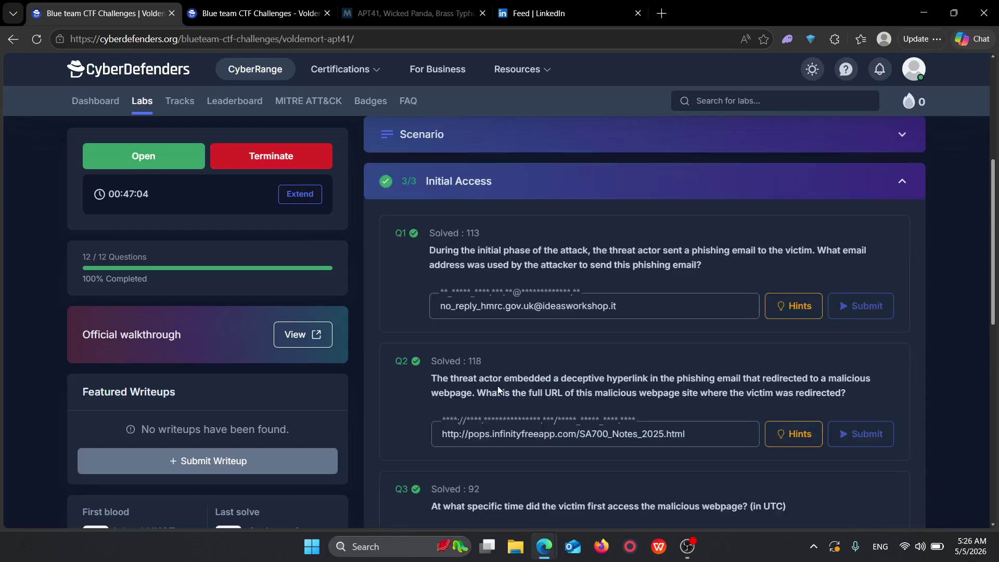
pyautogui.scroll(-1, 522, 368)
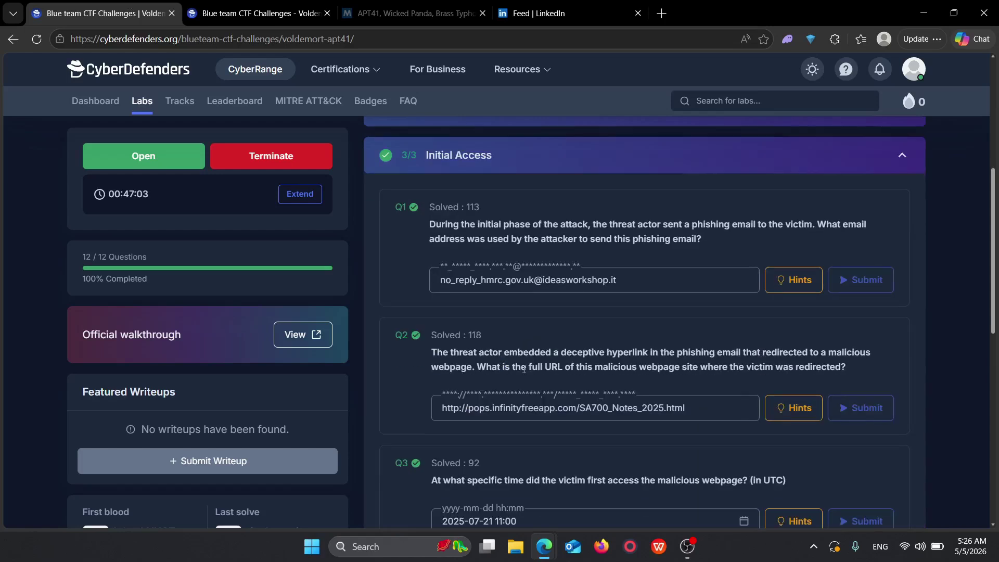
pyautogui.scroll(-1, 523, 368)
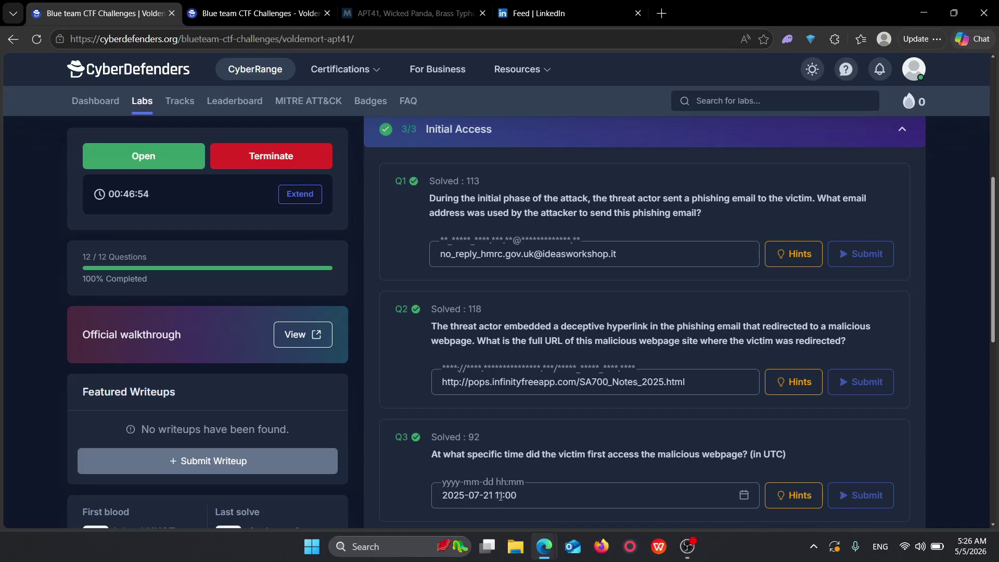
# Step: Switch back to the Splunk results table and highlight the date and time of the earliest event
pyautogui.click(255, 13)
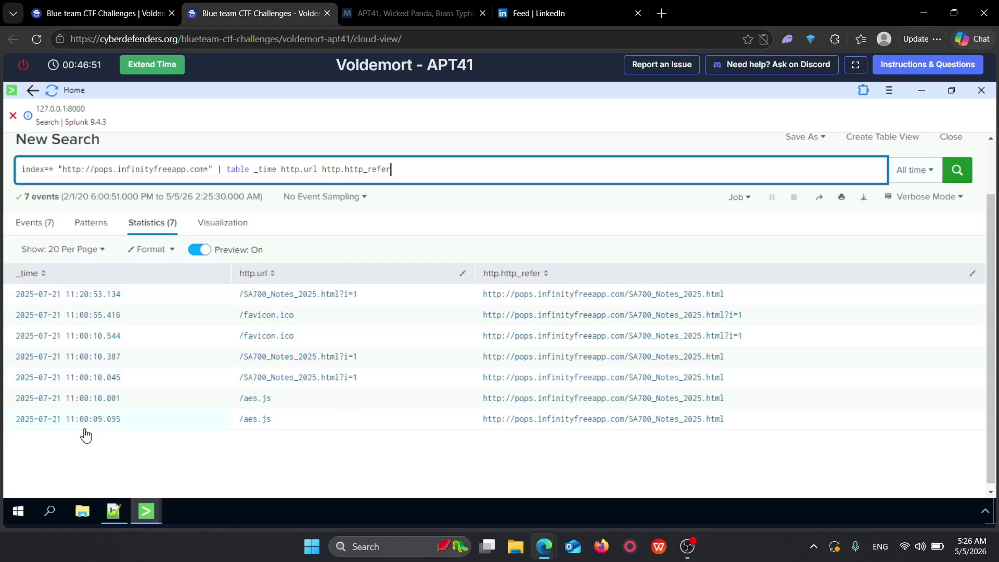
pyautogui.moveTo(89, 420); pyautogui.dragTo(22, 430)
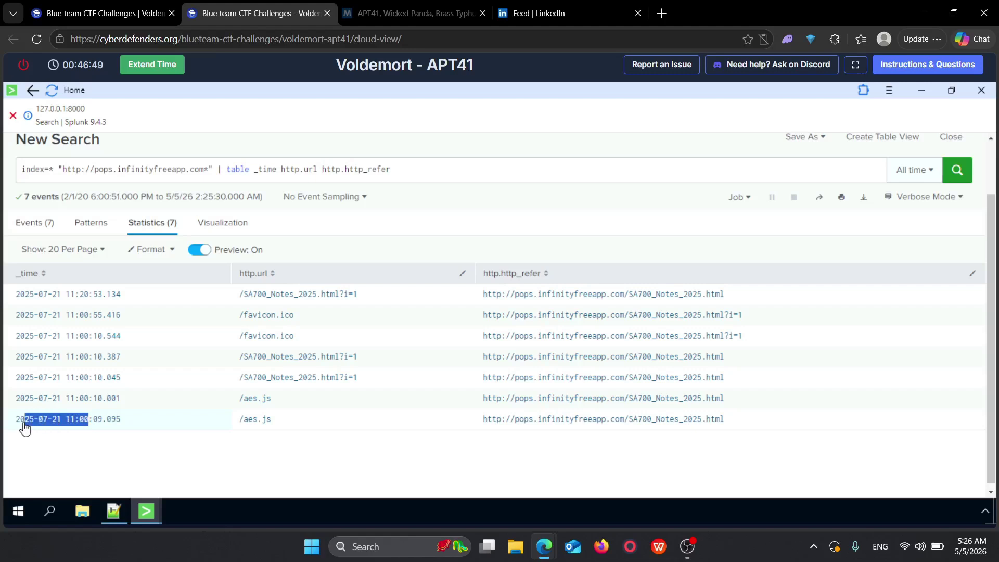
pyautogui.click(91, 450)
pyautogui.moveTo(89, 430); pyautogui.dragTo(34, 428)
pyautogui.click(59, 430)
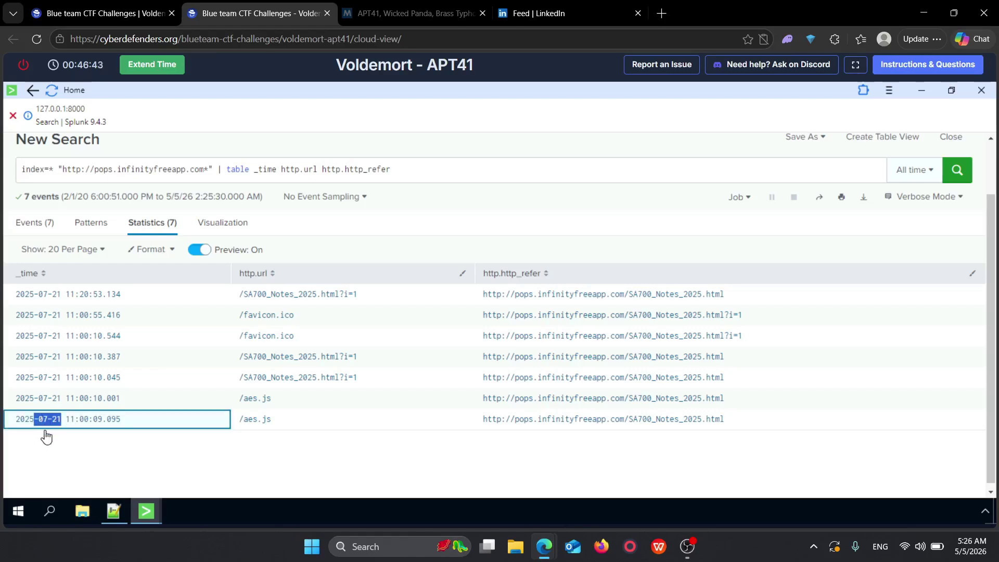
pyautogui.click(54, 427)
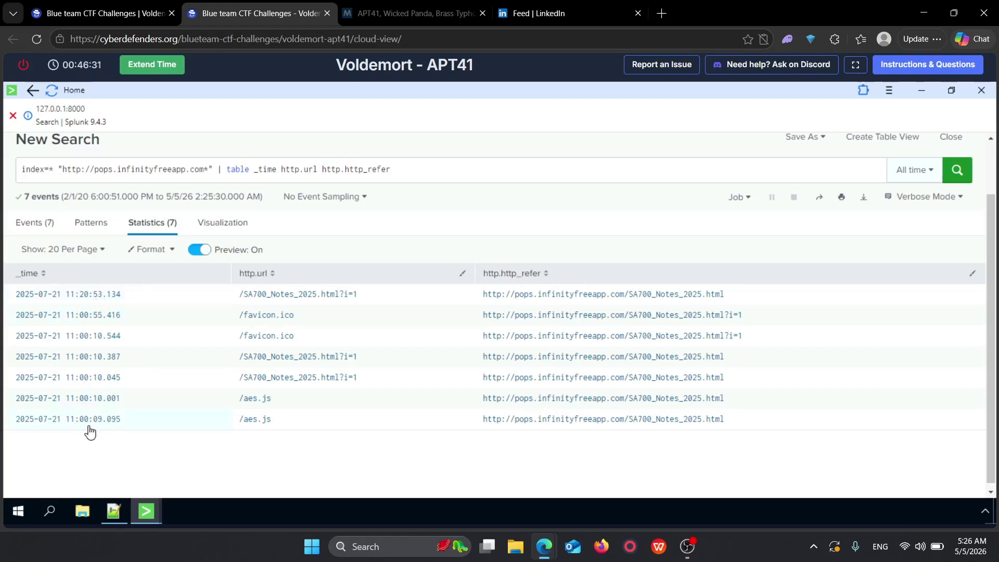
# Step: Mark the earliest event's time in the results, and review the Execution question about the tunneling service domain on the lab page
pyautogui.moveTo(65, 428); pyautogui.dragTo(120, 430)
pyautogui.click(72, 433)
pyautogui.click(140, 13)
pyautogui.scroll(2, 444, 274)
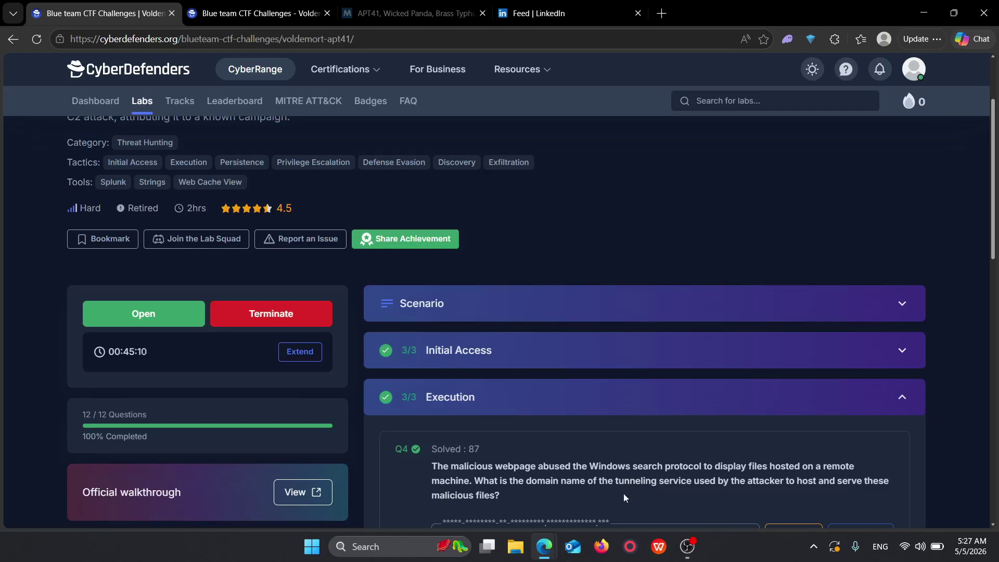
# Step: Switch back to the lab machine, minimize Splunk, and open the Nirsoft folder inside Start Here > Tools
pyautogui.click(290, 5)
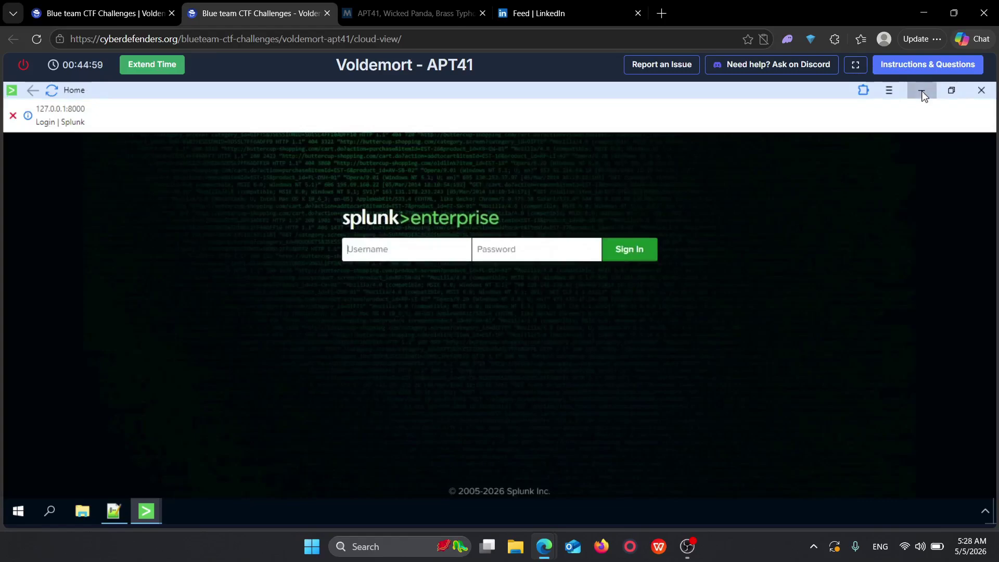
pyautogui.click(923, 95)
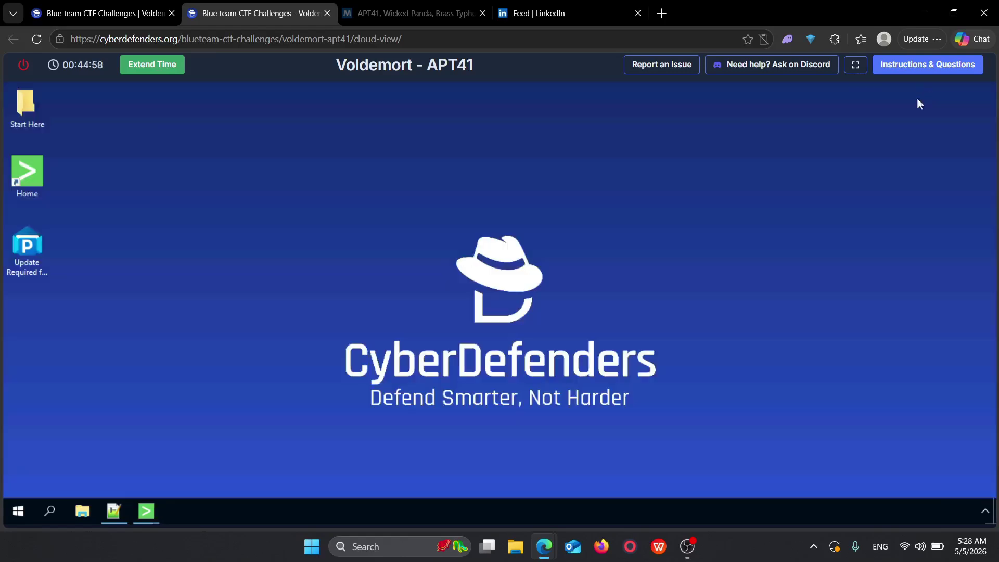
pyautogui.doubleClick(27, 106)
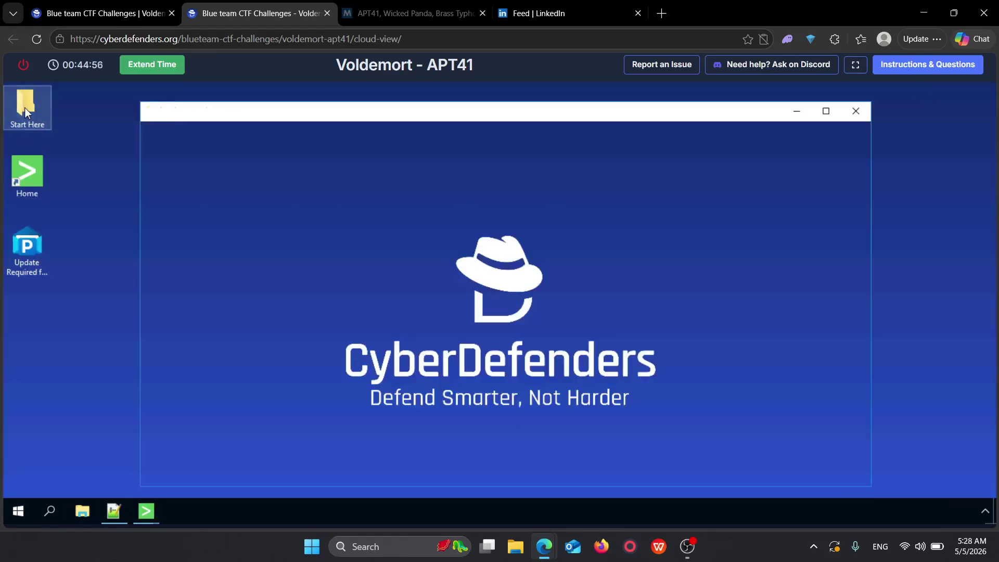
pyautogui.doubleClick(319, 202)
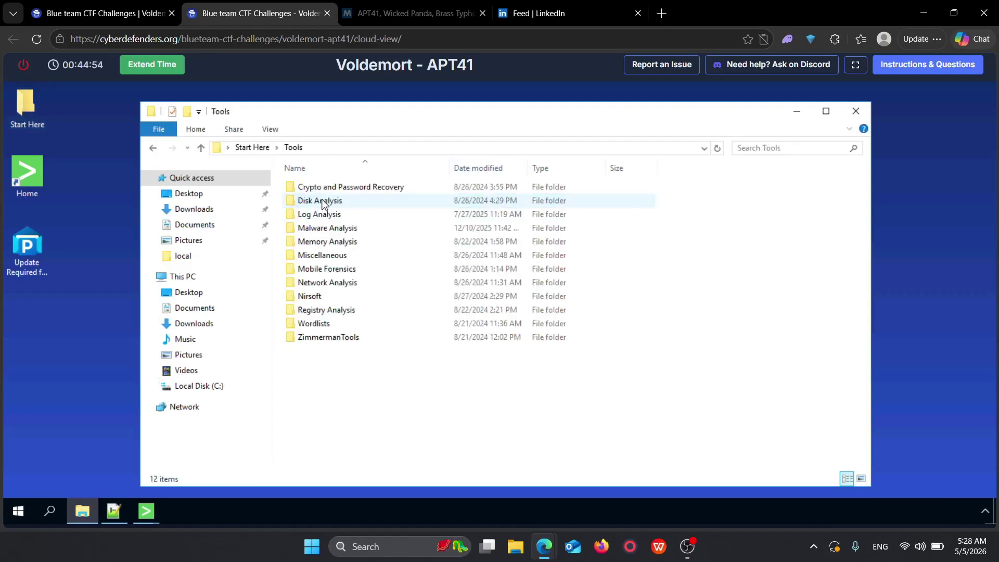
pyautogui.doubleClick(310, 296)
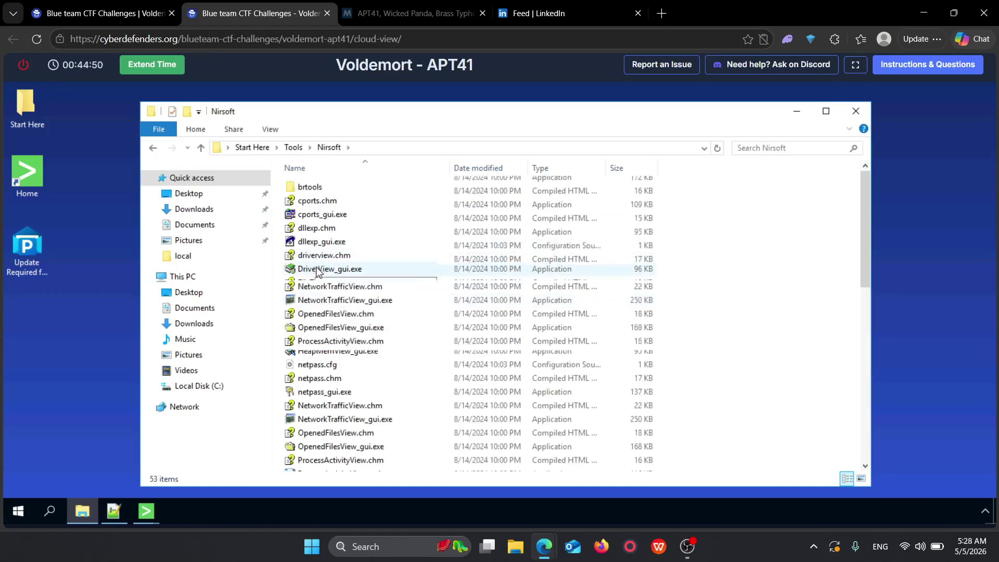
# Step: Look through the Nirsoft folder, open its brtools subfolder and launch ChromeCacheView_gui.exe
pyautogui.scroll(-10, 333, 286)
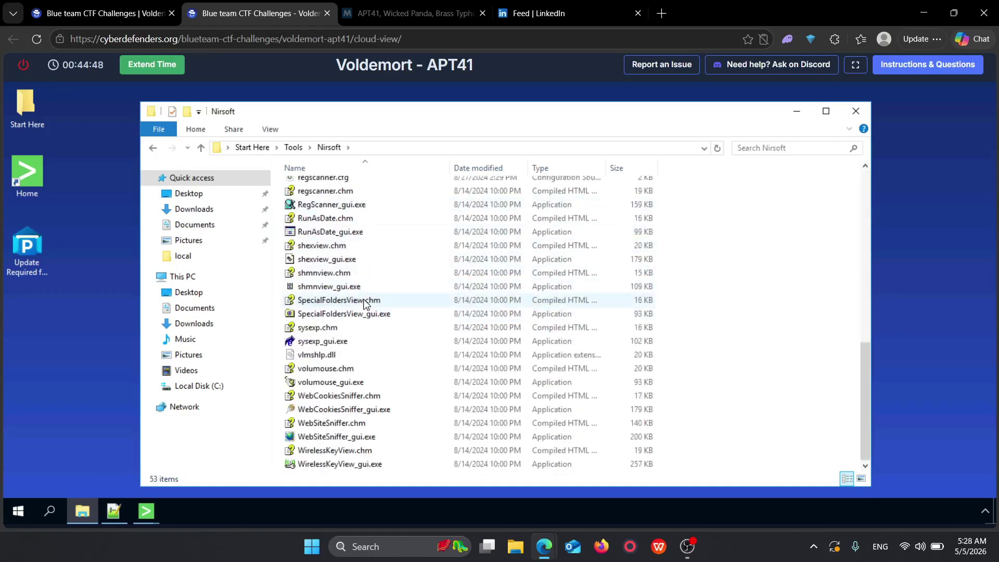
pyautogui.scroll(10, 364, 302)
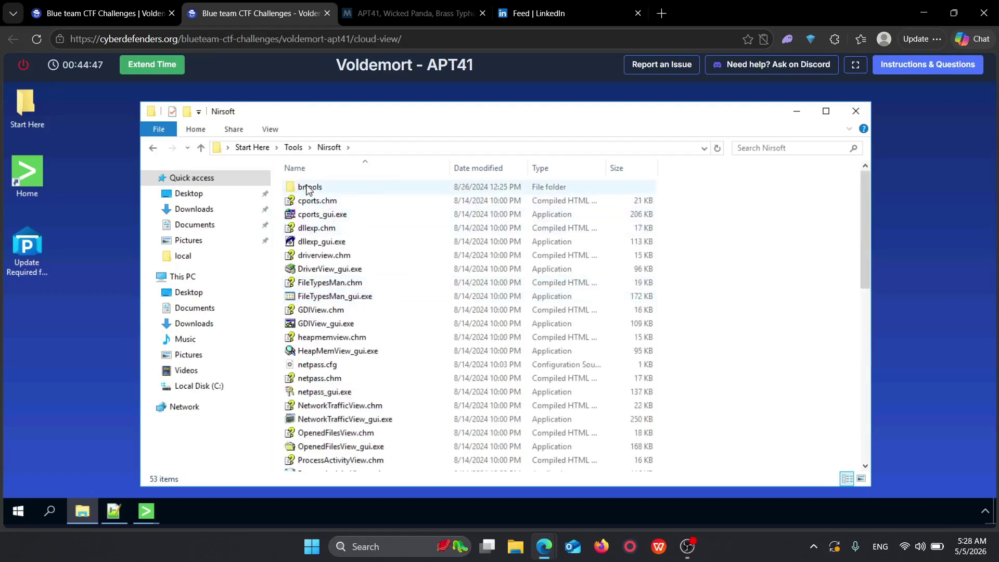
pyautogui.doubleClick(327, 188)
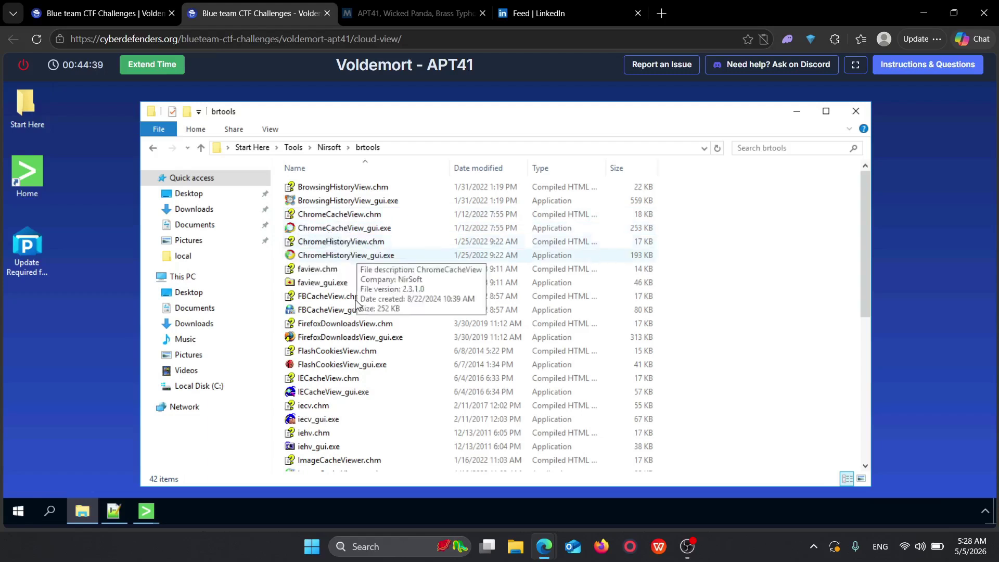
pyautogui.doubleClick(370, 229)
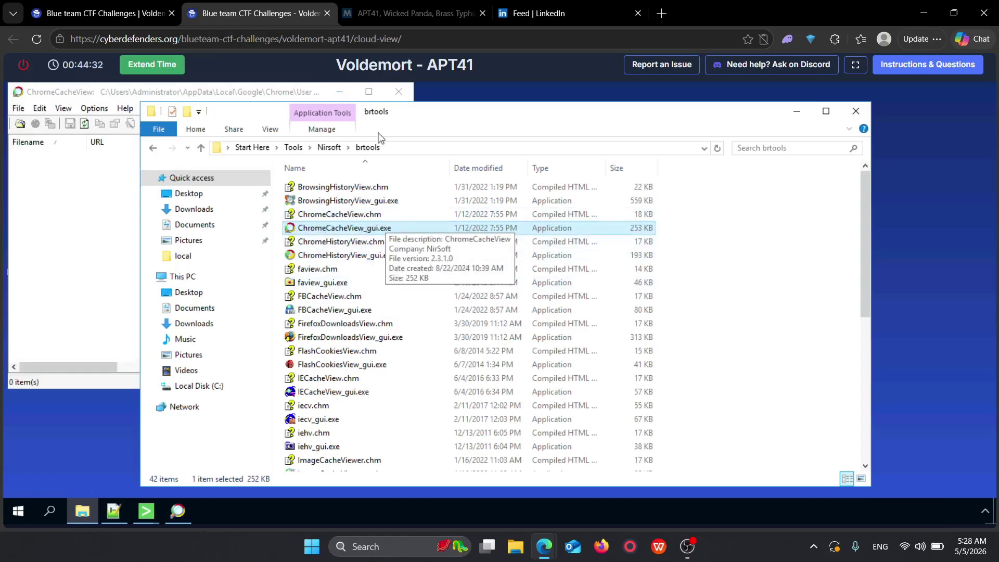
# Step: Minimize the brtools window and try to load the default Chrome Cache_Data folder in ChromeCacheView
pyautogui.moveTo(463, 124); pyautogui.dragTo(521, 139)
pyautogui.click(853, 126)
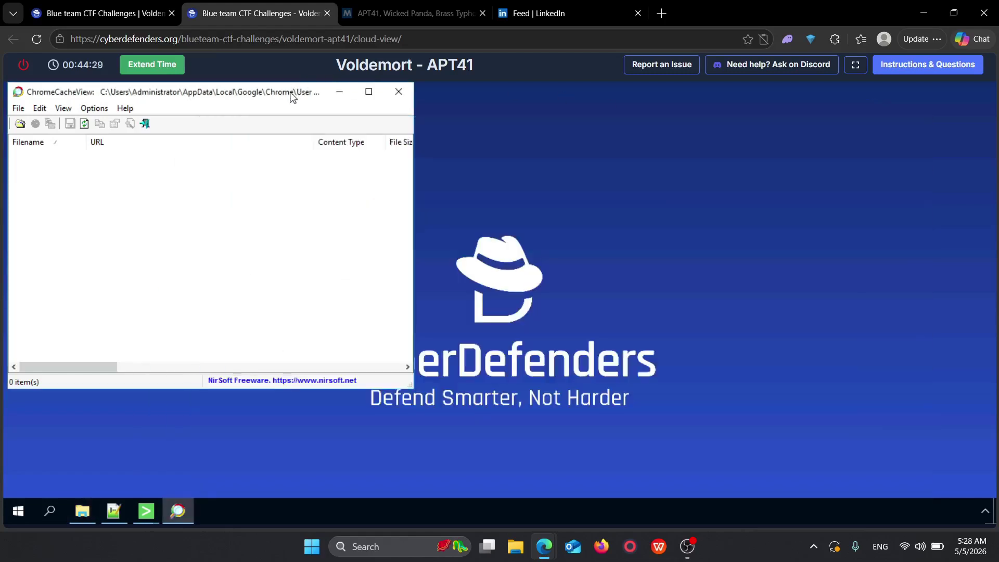
pyautogui.moveTo(291, 96); pyautogui.dragTo(294, 99)
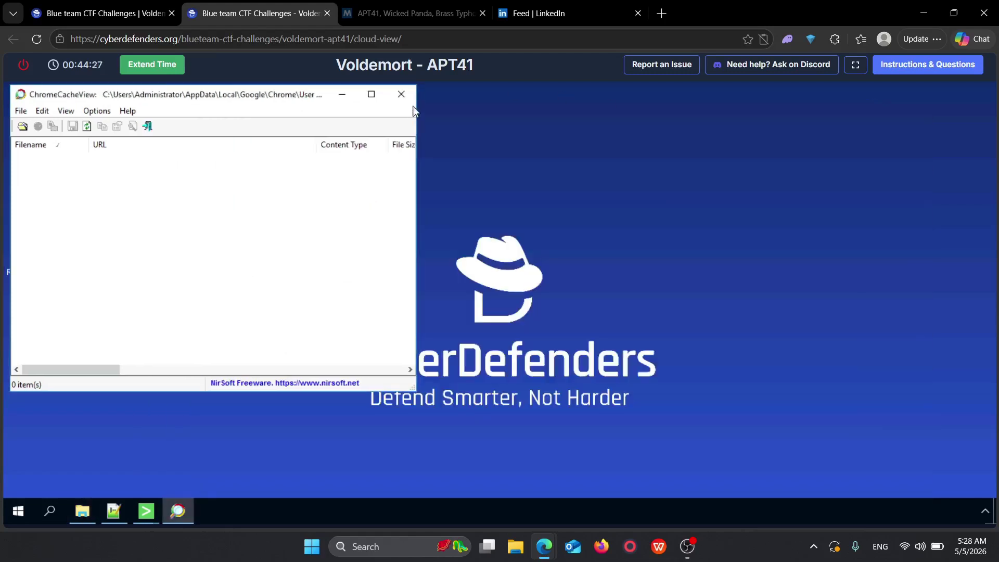
pyautogui.click(21, 126)
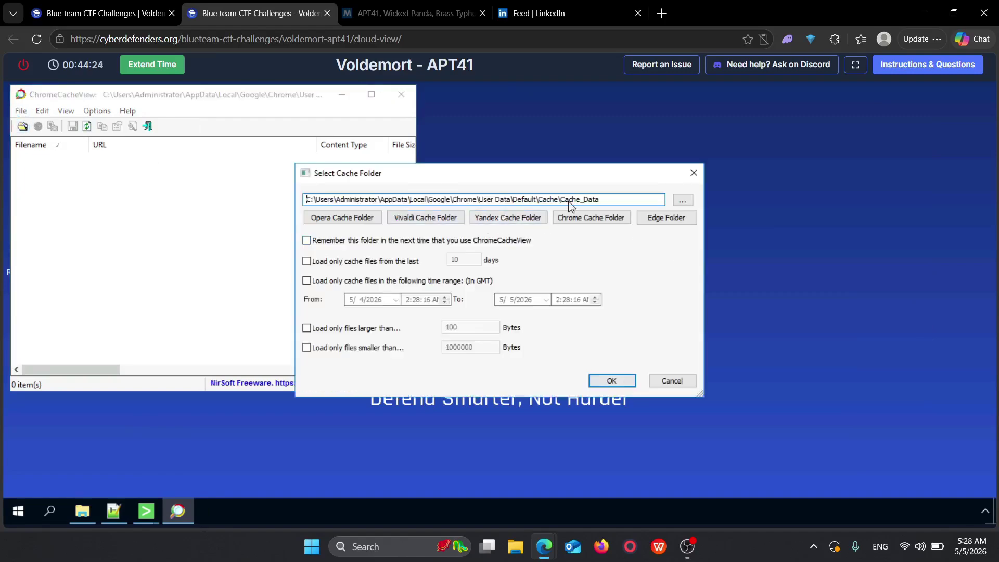
pyautogui.click(624, 382)
pyautogui.click(44, 146)
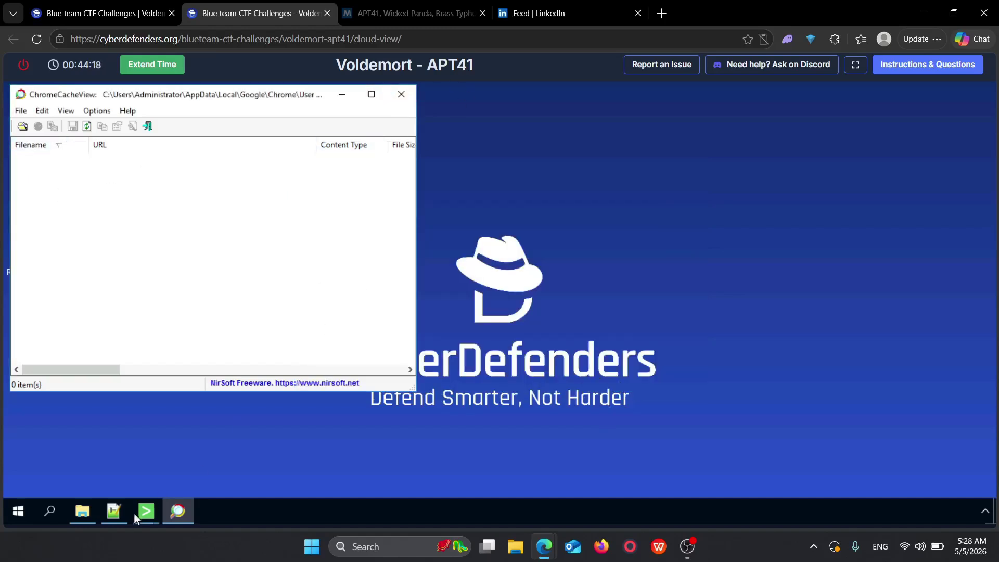
# Step: Close ChromeCacheView, move ChromeCacheView_gui.exe from the brtools folder to the desktop, and close the folder window
pyautogui.click(82, 510)
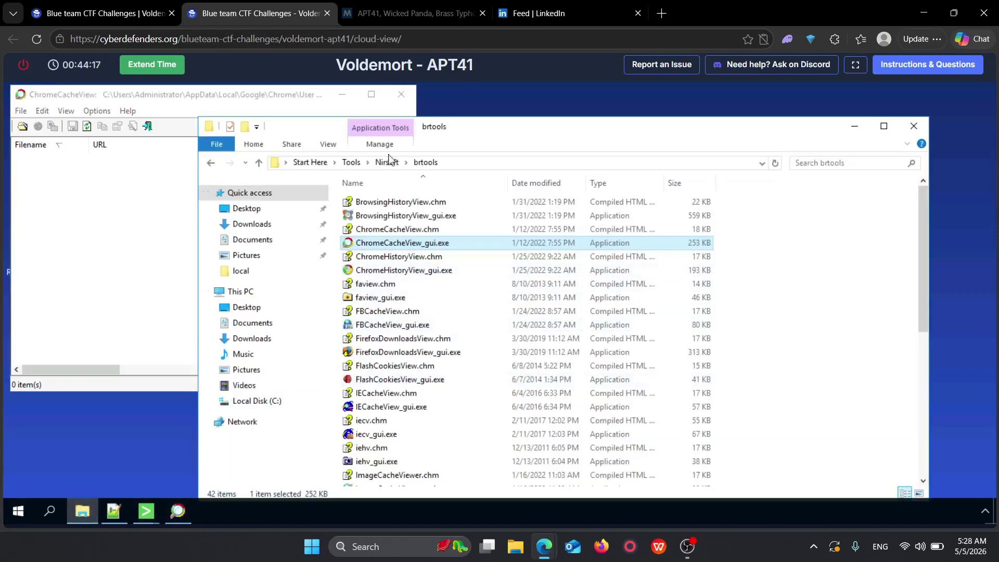
pyautogui.click(401, 95)
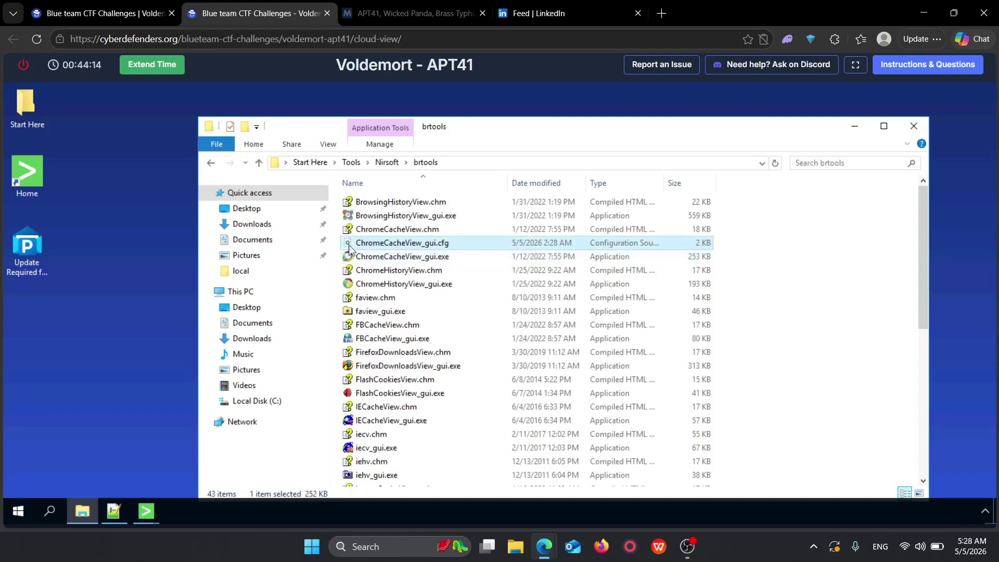
pyautogui.moveTo(401, 244); pyautogui.dragTo(52, 367)
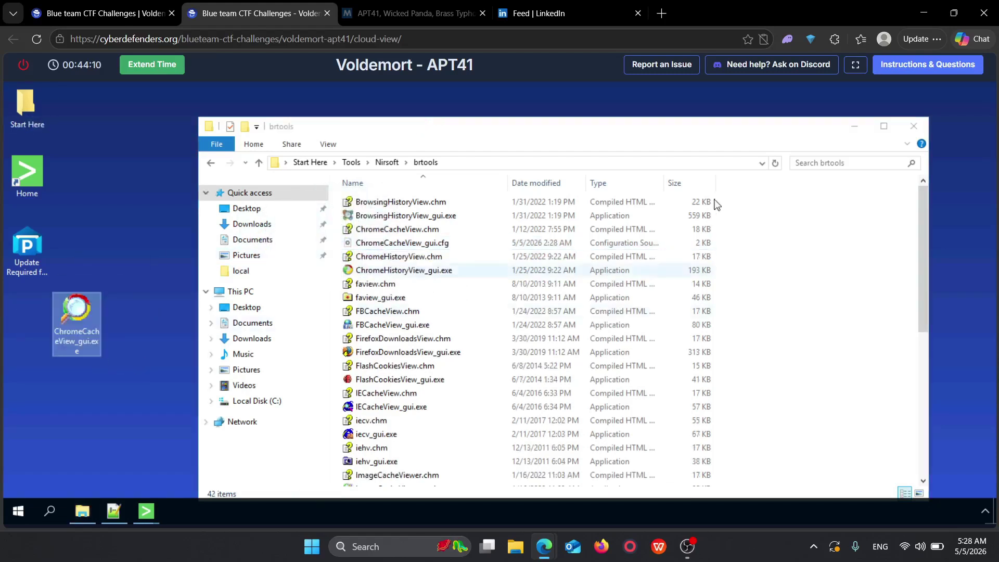
pyautogui.click(914, 127)
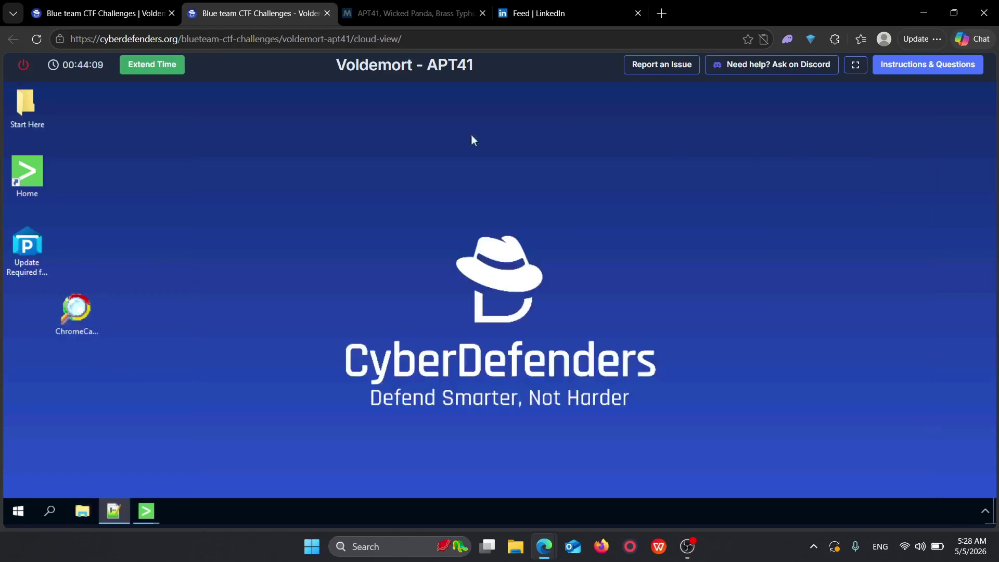
# Step: Open Evidence.zip from Start Here > Artifacts and browse to Evidence > Users > Administrator > AppData
pyautogui.doubleClick(36, 113)
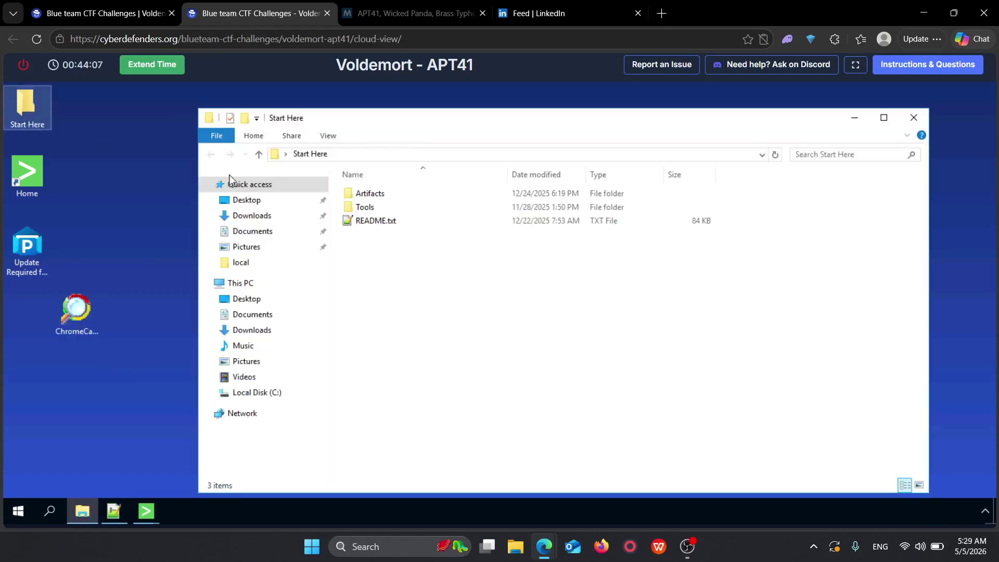
pyautogui.doubleClick(372, 196)
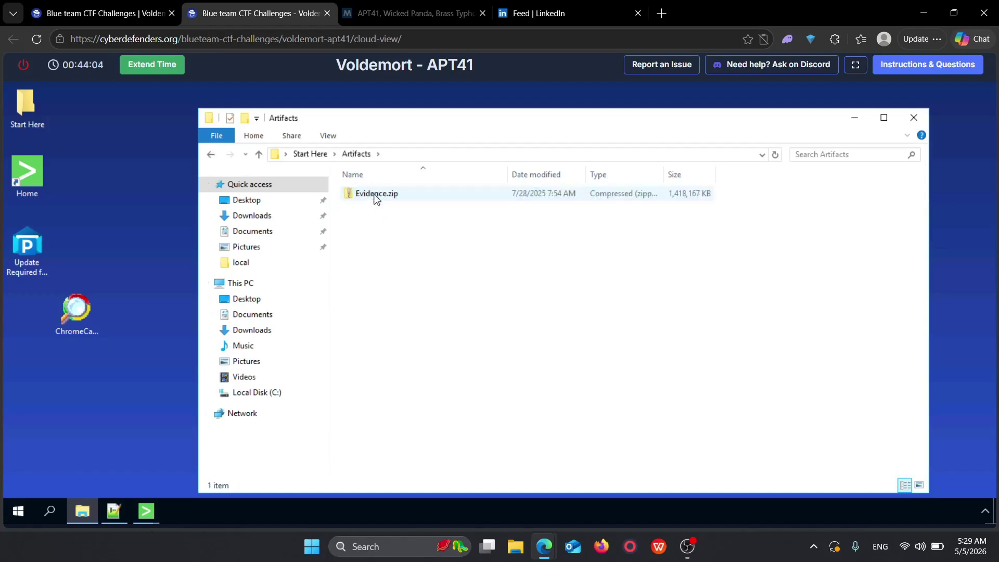
pyautogui.click(376, 196)
pyautogui.doubleClick(378, 197)
pyautogui.doubleClick(377, 197)
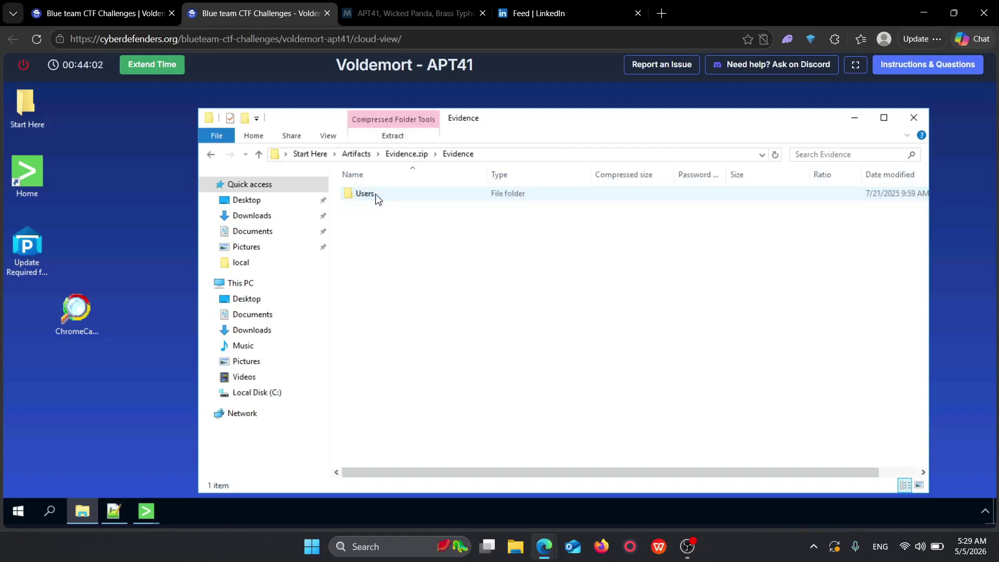
pyautogui.doubleClick(377, 198)
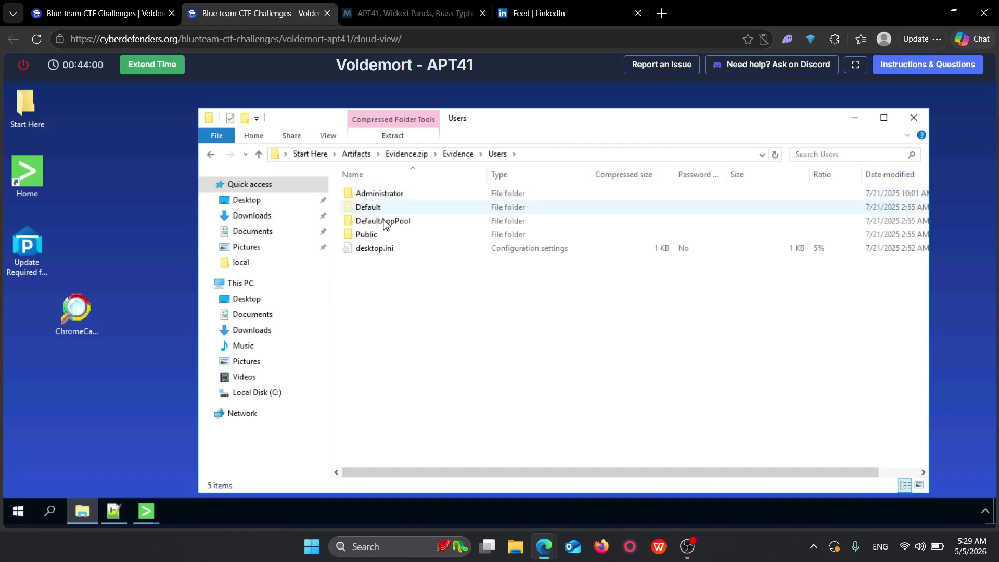
pyautogui.doubleClick(379, 197)
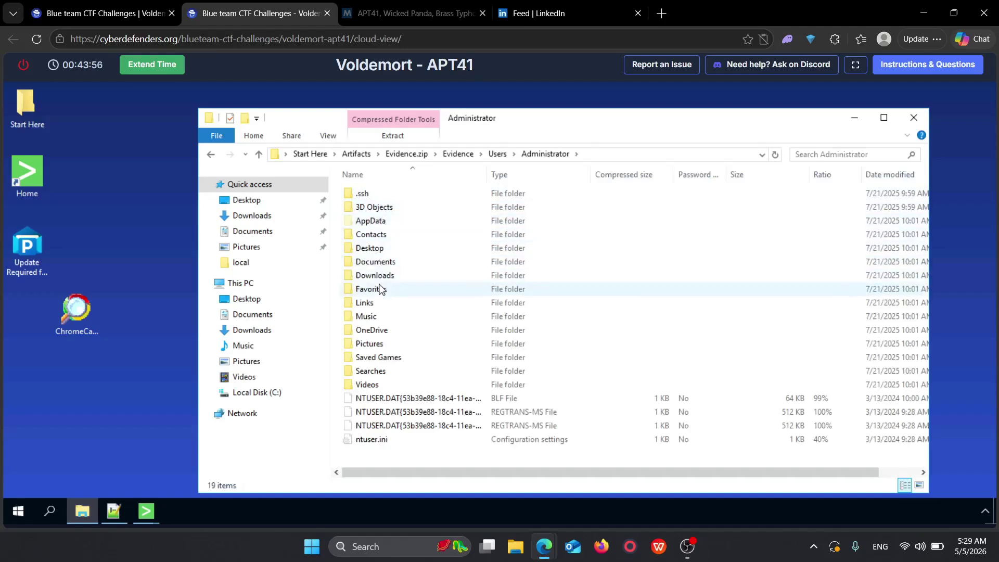
pyautogui.doubleClick(382, 223)
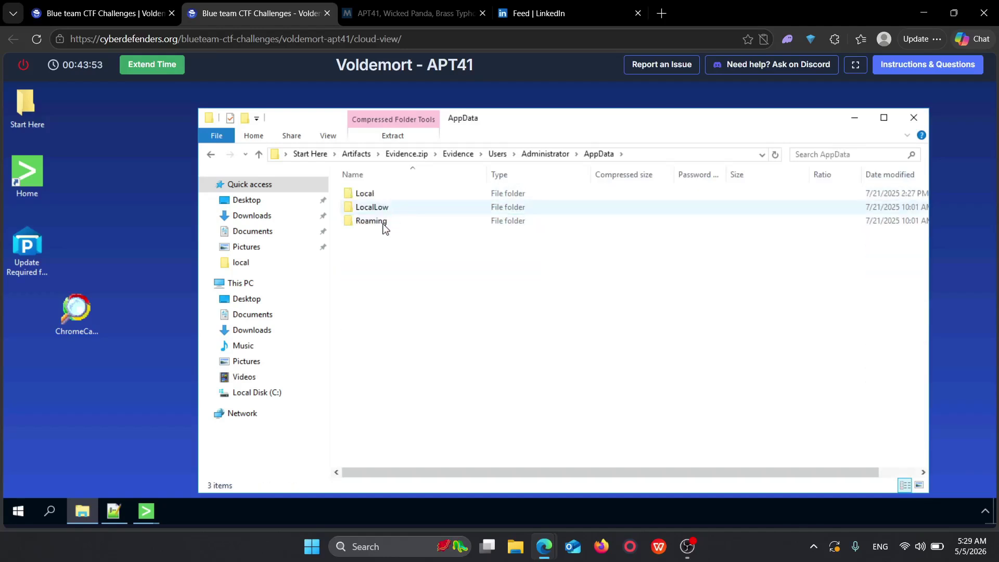
# Step: Browse to Local > Google > Chrome > User Data > Default > Cache > Cache_Data and view its files
pyautogui.doubleClick(370, 194)
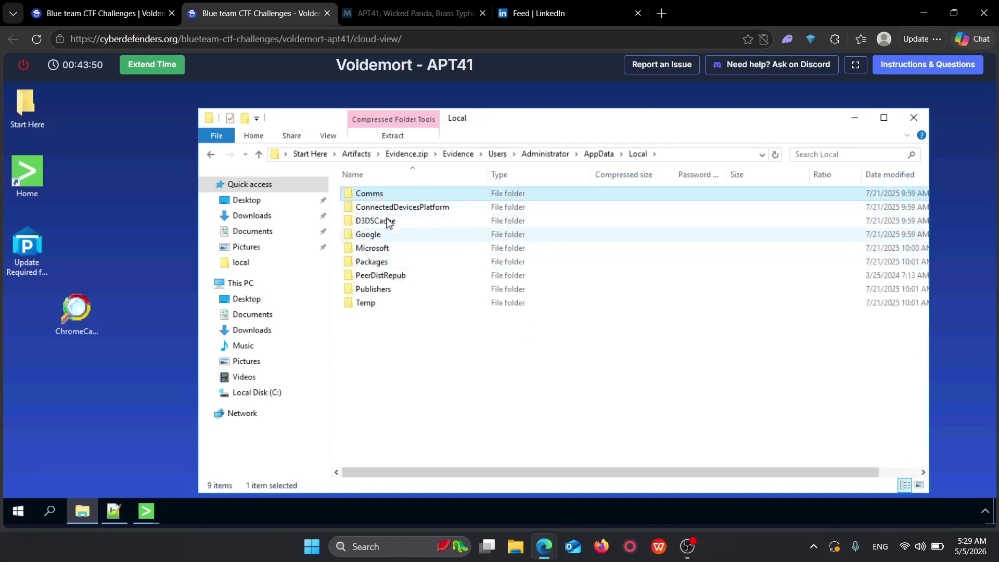
pyautogui.doubleClick(375, 235)
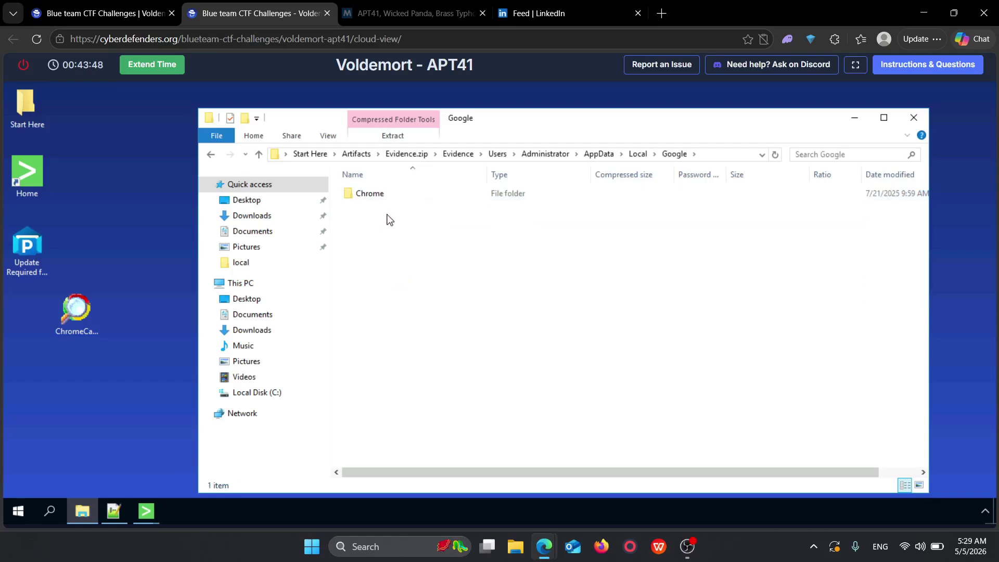
pyautogui.doubleClick(381, 195)
pyautogui.doubleClick(394, 196)
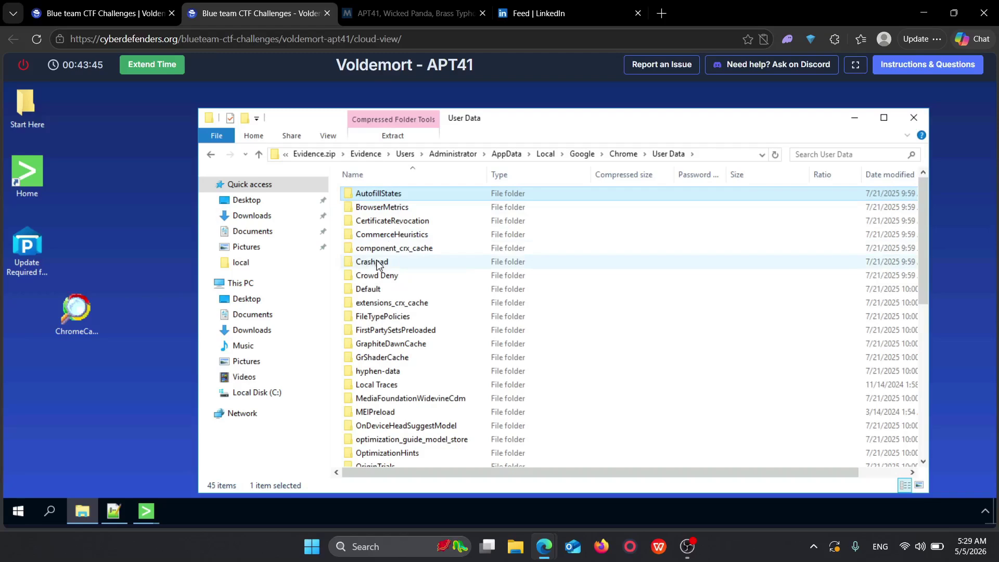
pyautogui.doubleClick(368, 289)
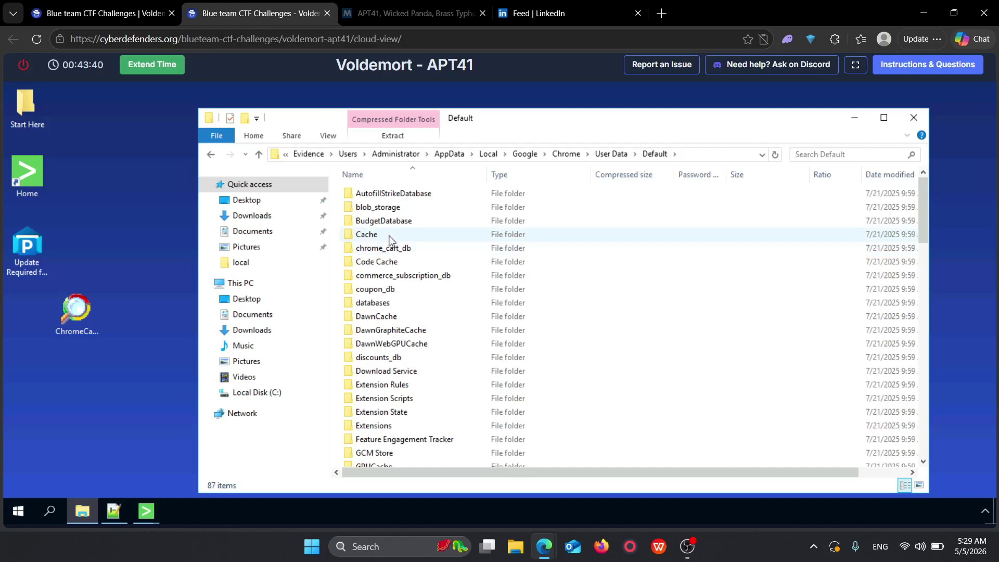
pyautogui.doubleClick(390, 235)
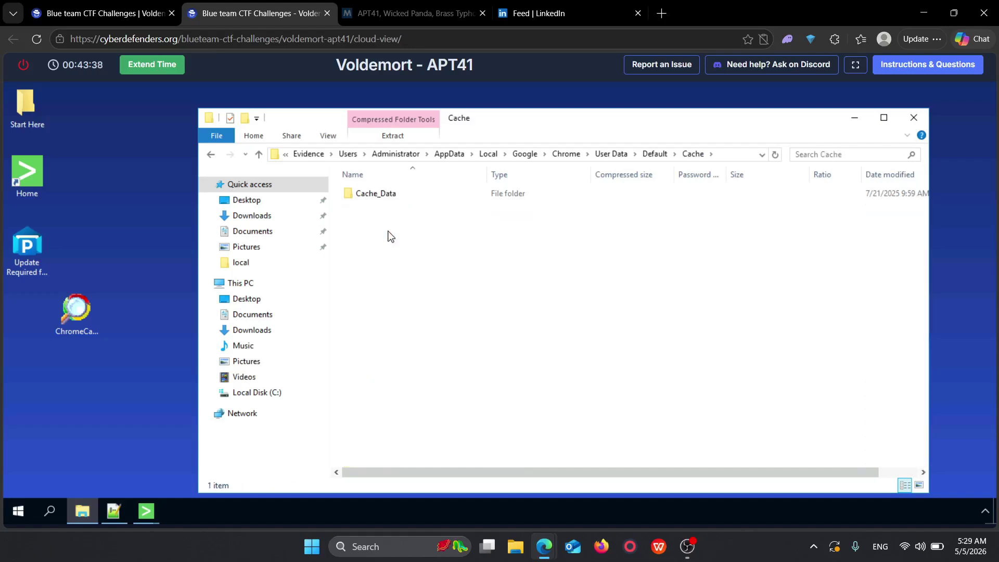
pyautogui.doubleClick(404, 198)
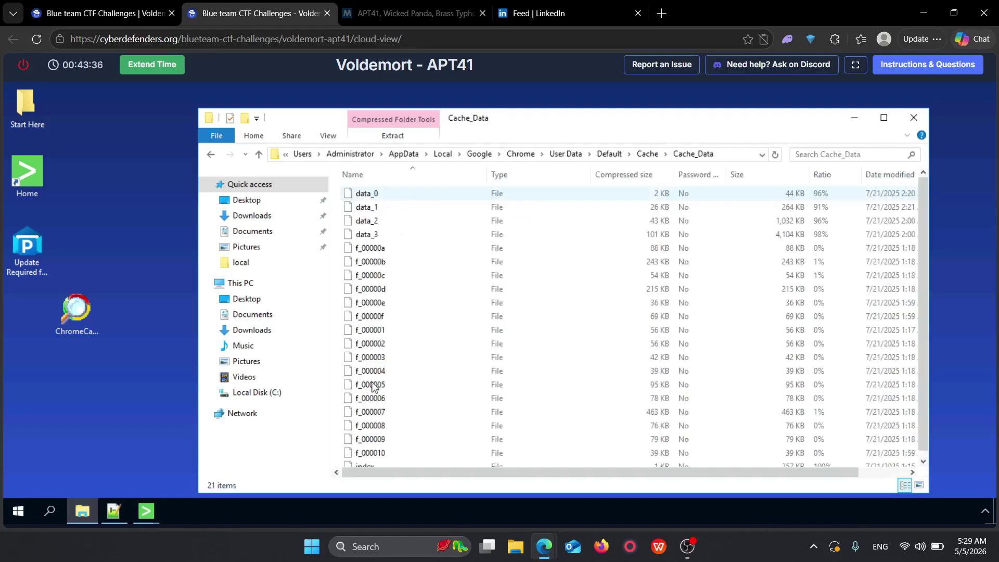
# Step: Return to the Cache folder, copy Cache_Data out of the archive onto the desktop, and close the folder window
pyautogui.click(212, 155)
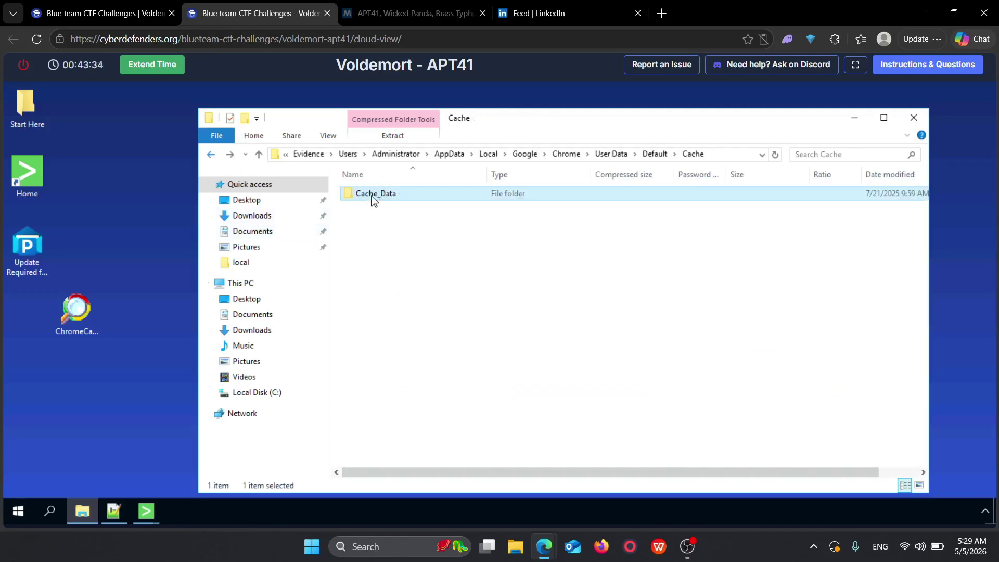
pyautogui.moveTo(406, 201); pyautogui.dragTo(33, 430)
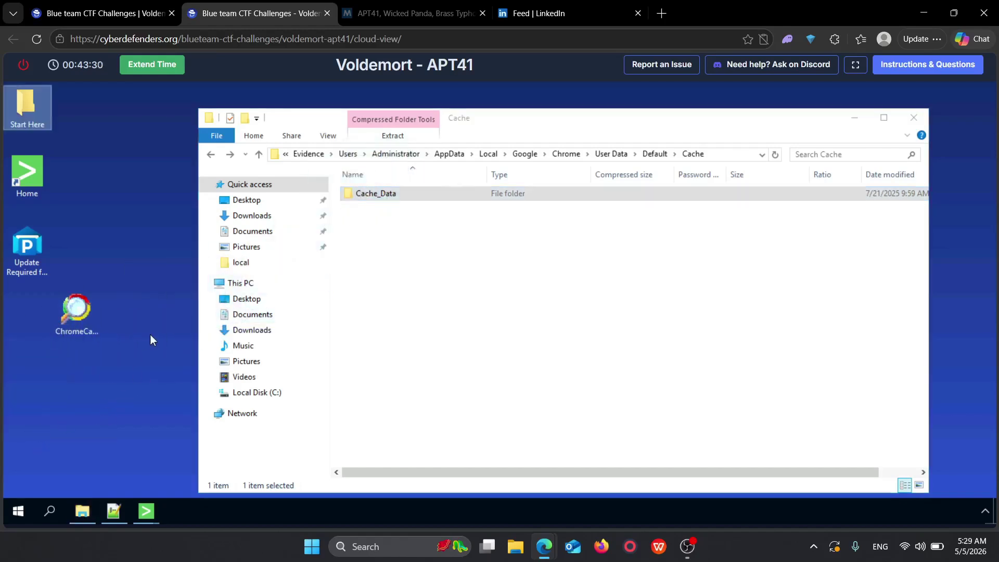
pyautogui.click(913, 118)
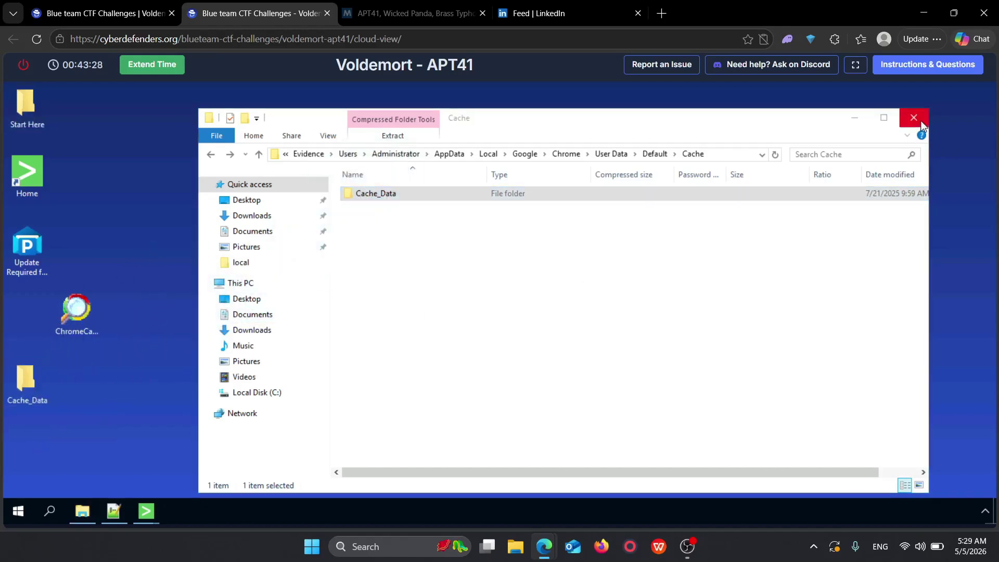
# Step: Launch ChromeCacheView from the desktop and open its cache folder selection dialog
pyautogui.doubleClick(76, 307)
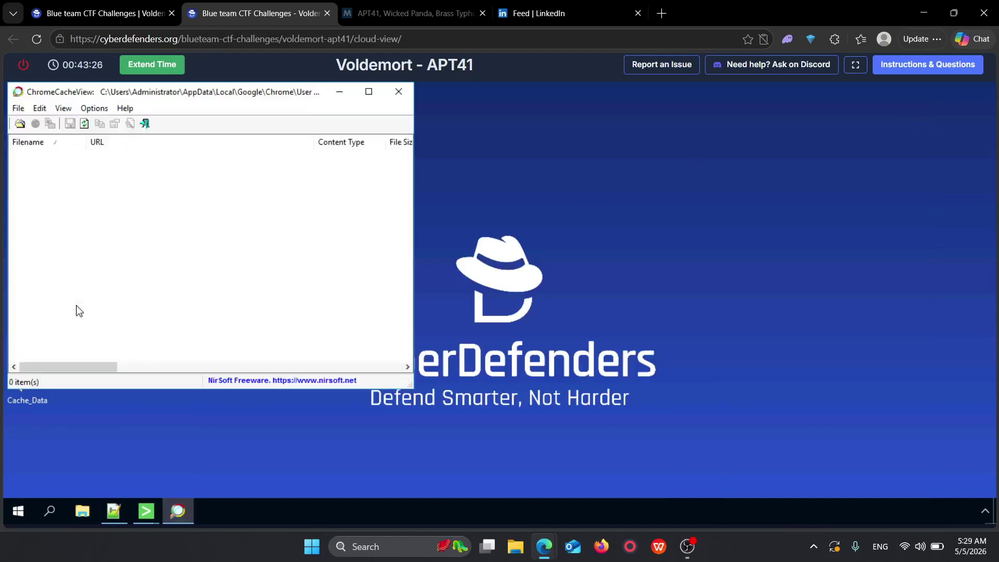
pyautogui.moveTo(255, 96); pyautogui.dragTo(394, 150)
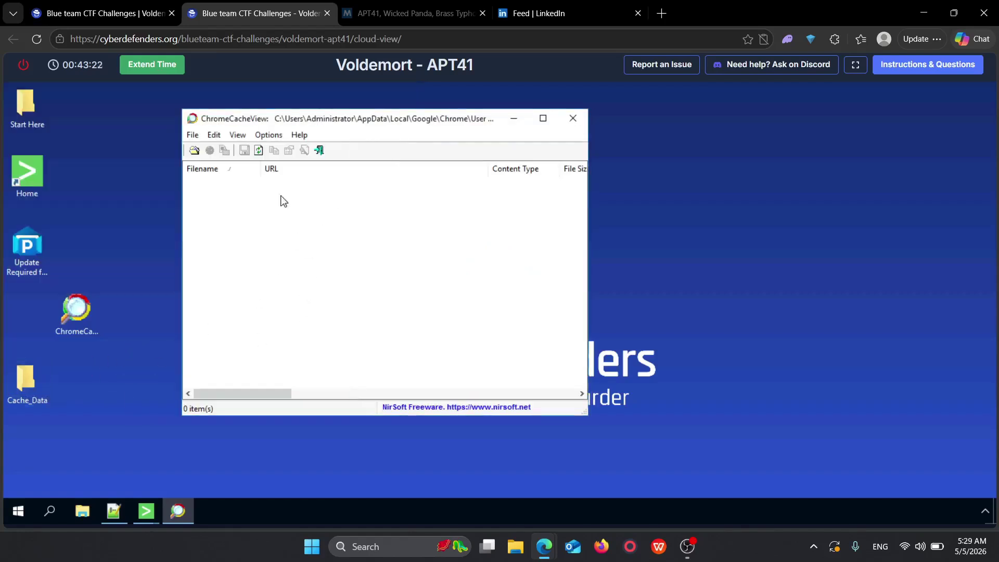
pyautogui.click(192, 135)
pyautogui.press('Right')
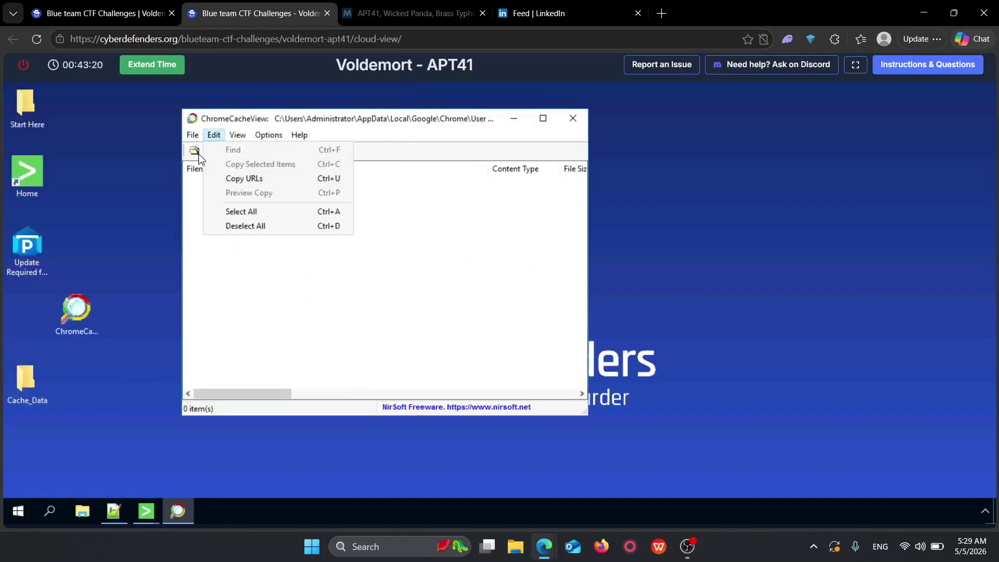
pyautogui.click(196, 153)
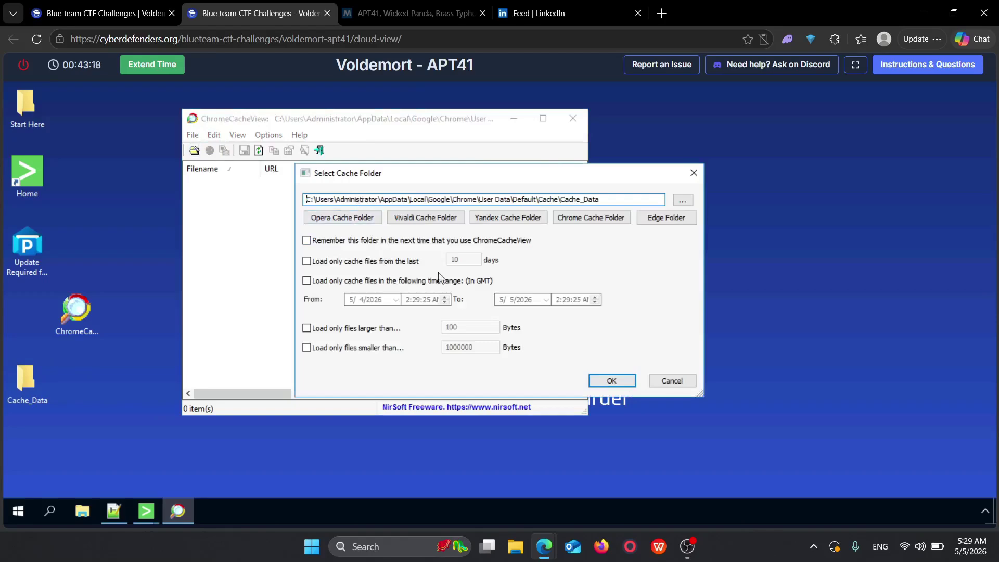
# Step: Browse for the cache folder and choose the top-level Desktop folder
pyautogui.click(683, 199)
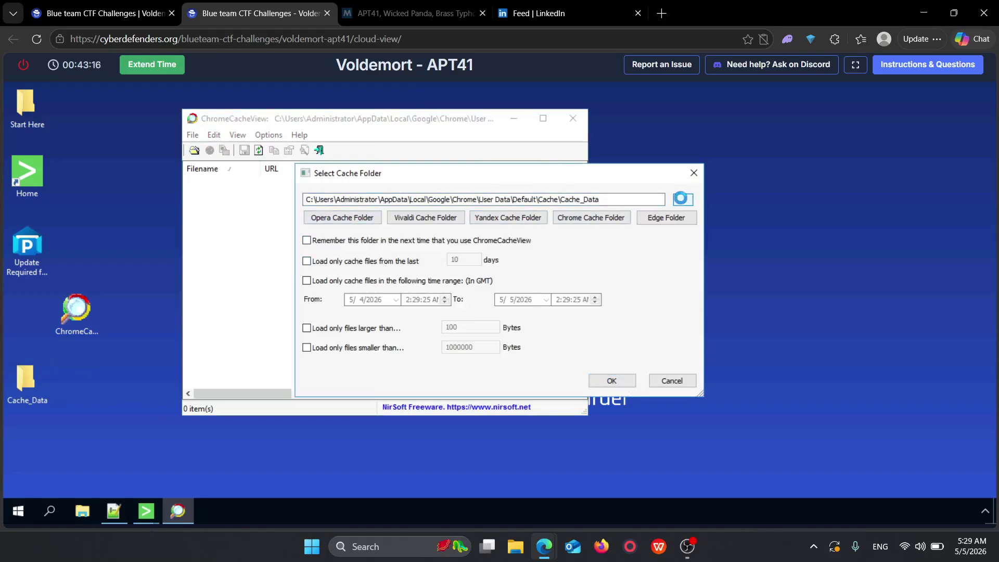
pyautogui.scroll(15, 522, 279)
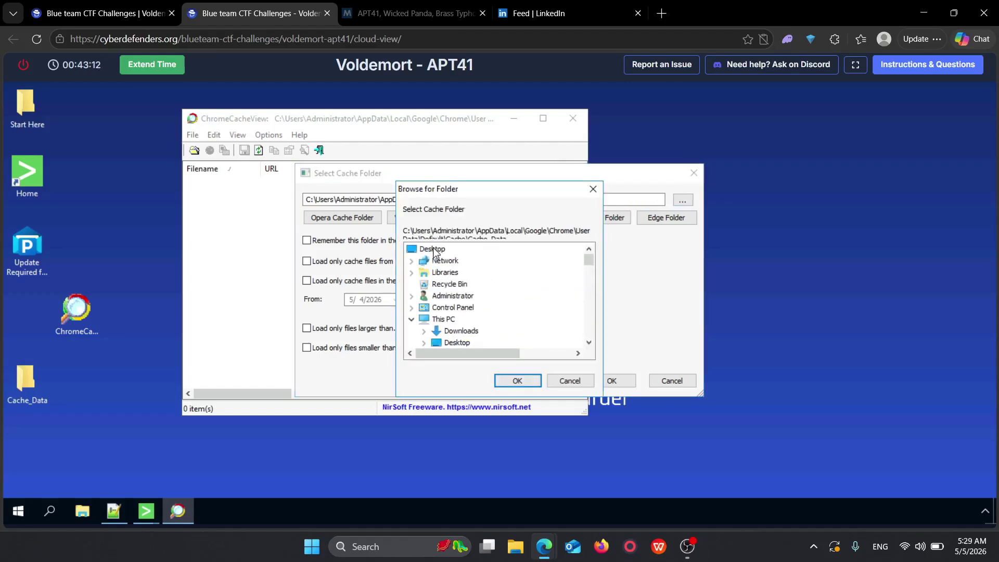
pyautogui.doubleClick(433, 250)
pyautogui.doubleClick(412, 252)
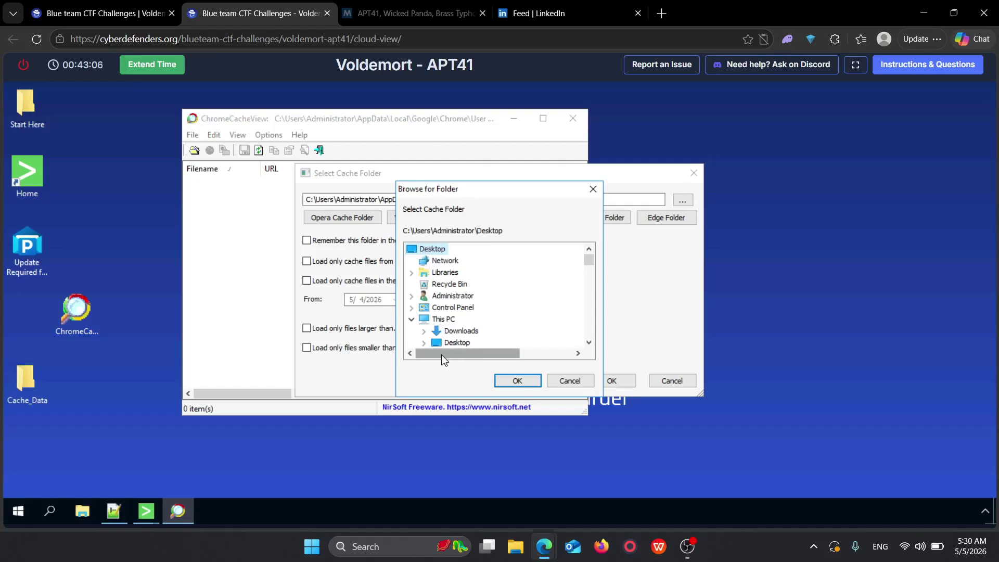
pyautogui.scroll(-5, 454, 309)
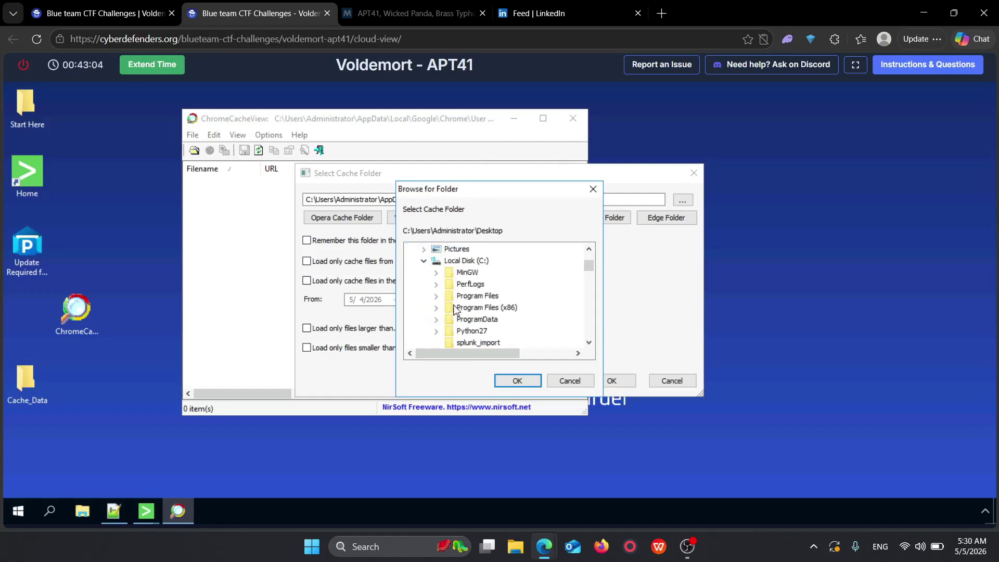
pyautogui.scroll(6, 454, 308)
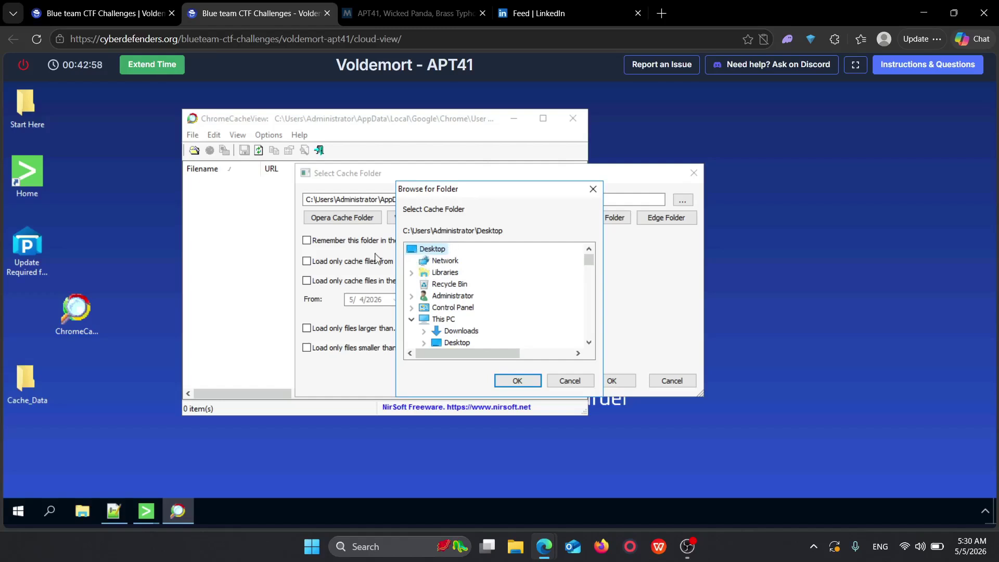
pyautogui.doubleClick(432, 251)
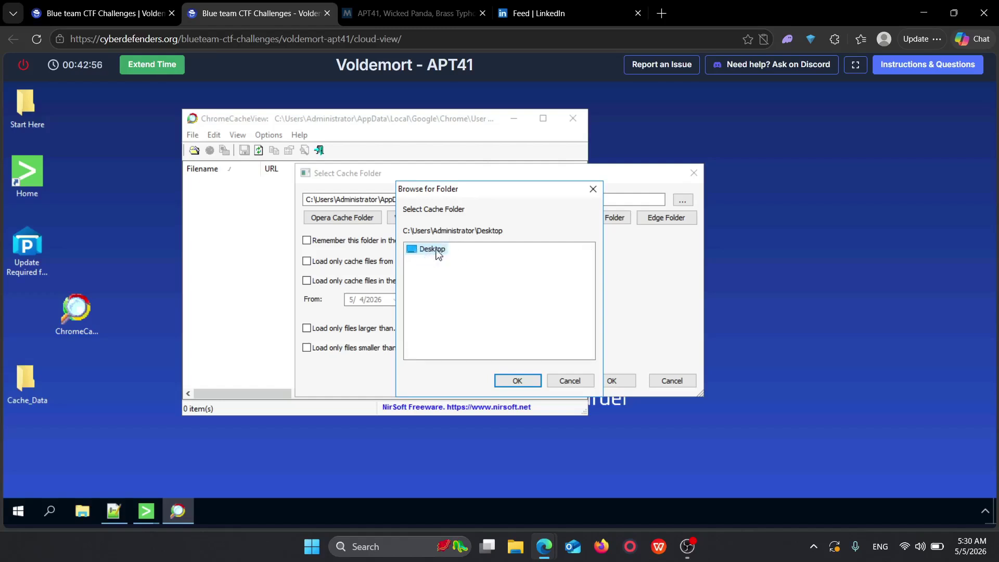
pyautogui.click(516, 380)
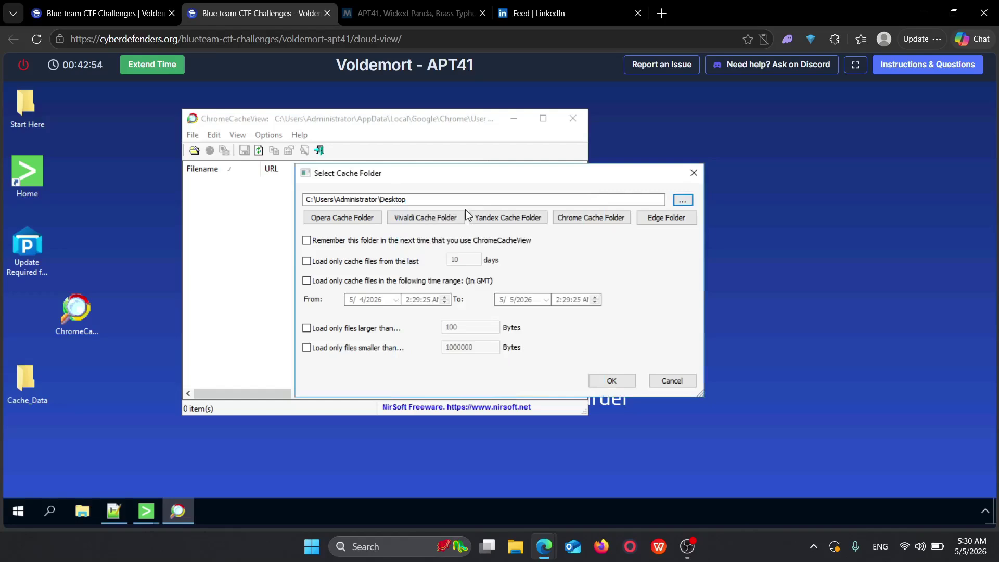
# Step: Select This PC > Desktop > Cache_Data as the cache folder and load its entries
pyautogui.click(683, 199)
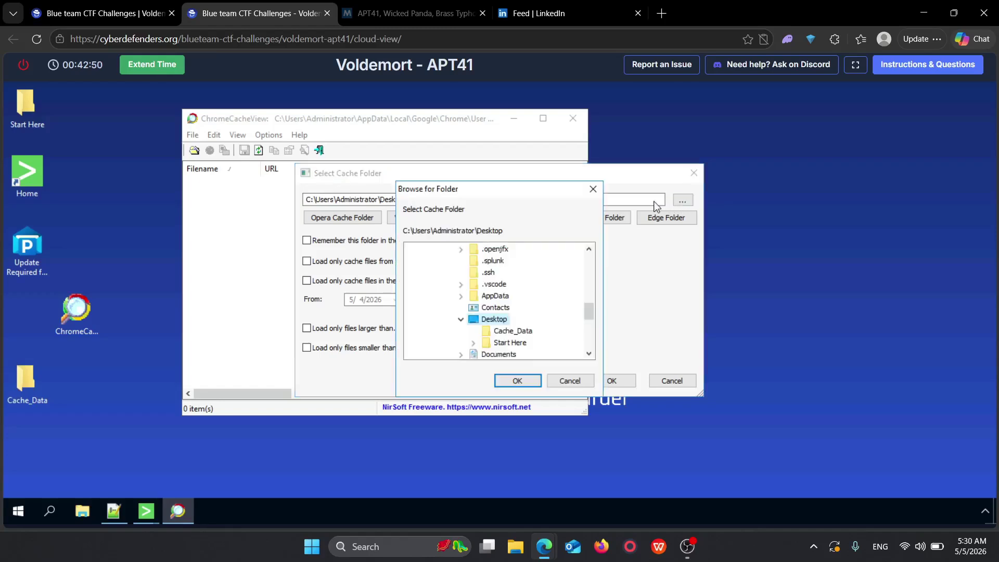
pyautogui.scroll(-3, 544, 276)
pyautogui.scroll(3, 488, 296)
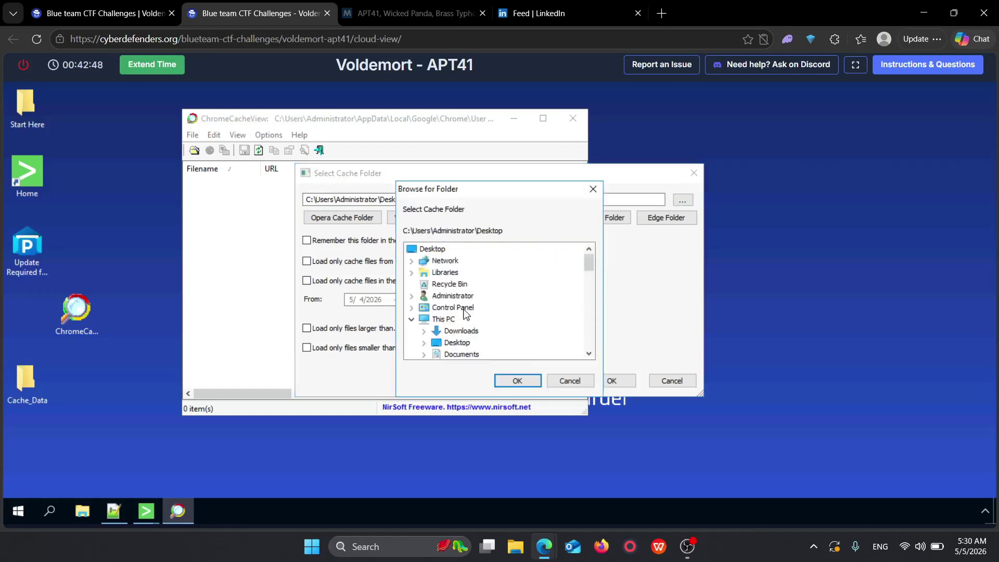
pyautogui.scroll(-1, 455, 320)
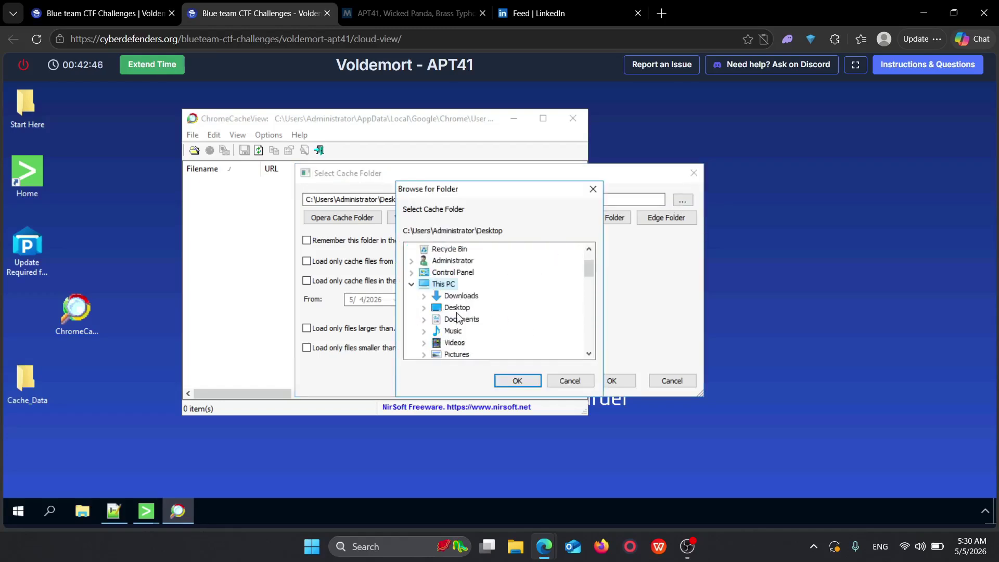
pyautogui.doubleClick(454, 309)
pyautogui.click(471, 320)
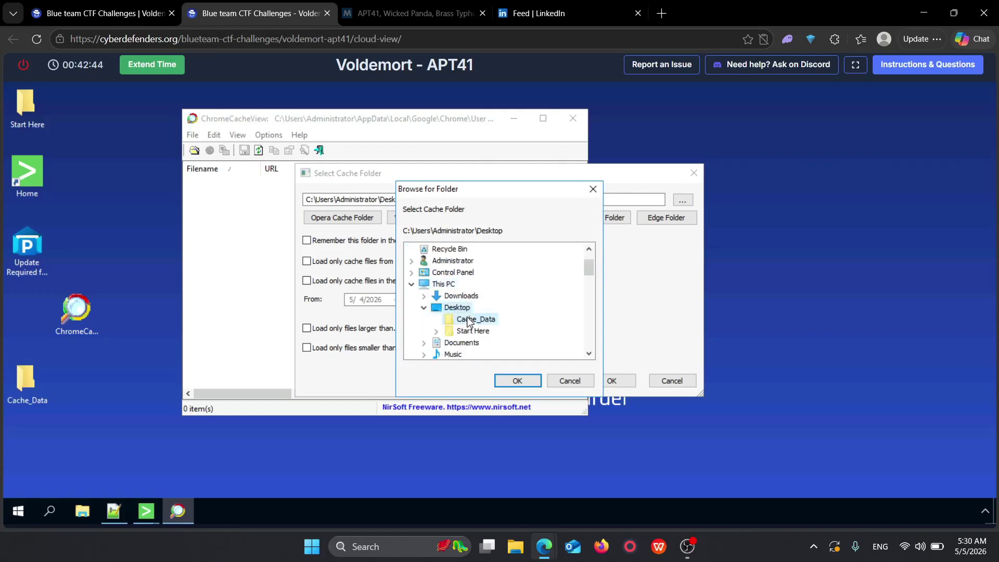
pyautogui.click(517, 381)
pyautogui.click(597, 385)
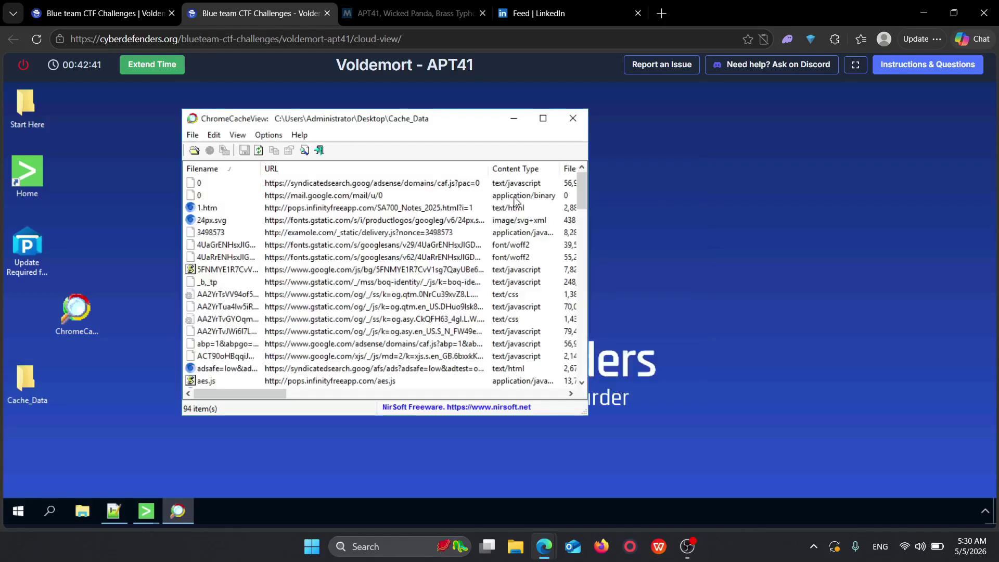
# Step: Maximize the cache list, skim its entries, and check question Q4 on the lab page
pyautogui.click(542, 118)
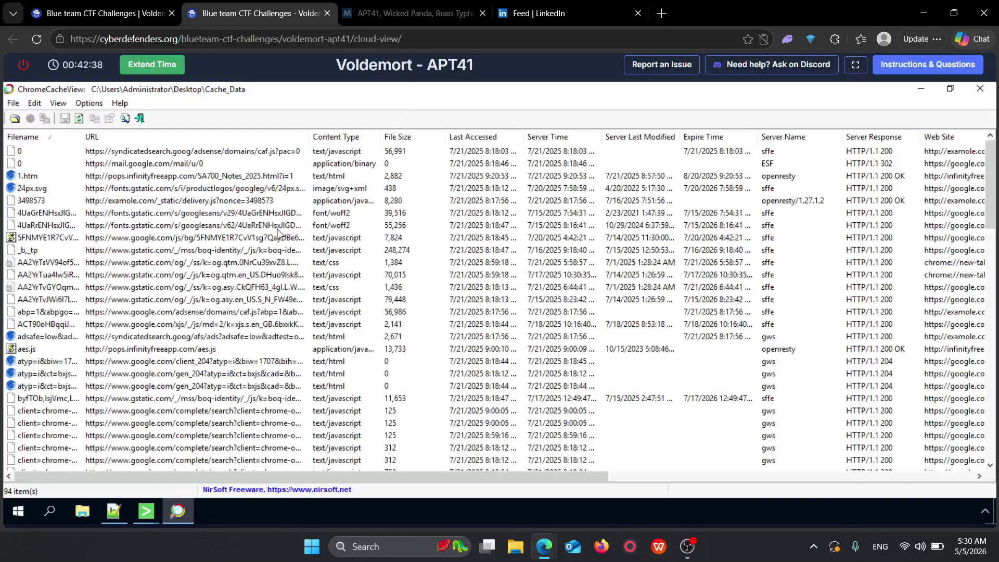
pyautogui.scroll(-5, 279, 233)
pyautogui.scroll(5, 278, 233)
pyautogui.hotkey('ctrl', 'shift', 'Tab')
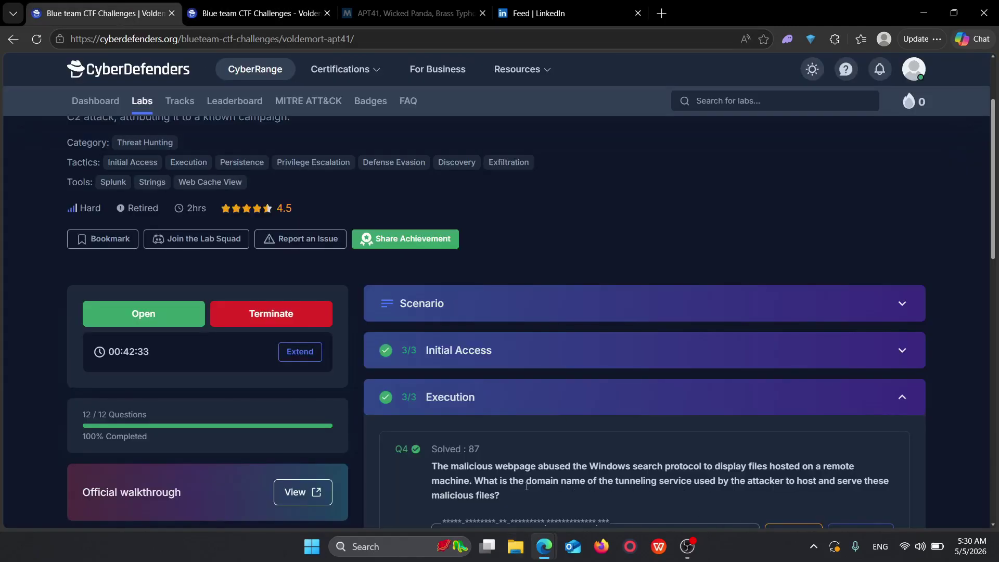
pyautogui.hotkey('ctrl', 'Tab')
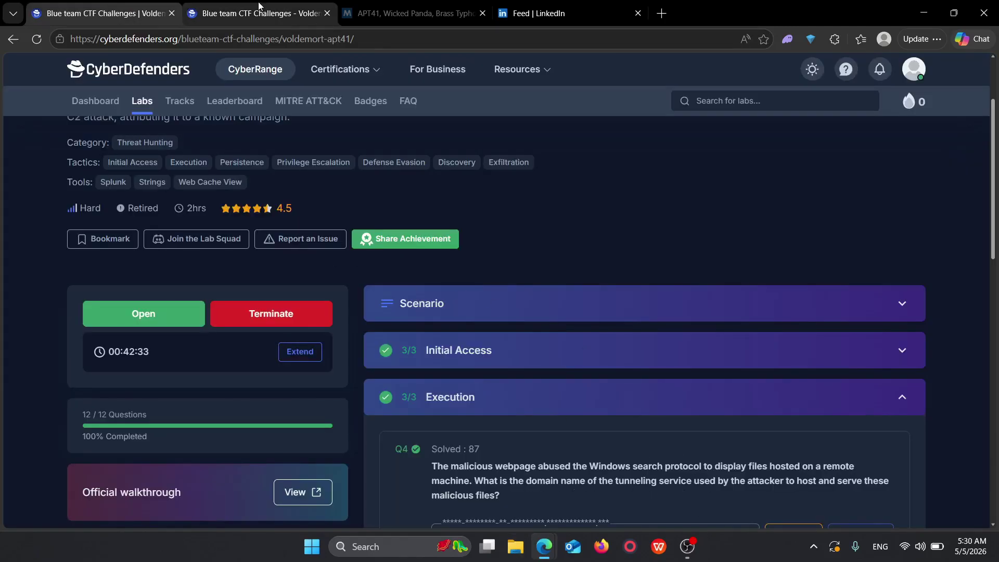
# Step: Look through the cached URLs and view the properties of the 1.htm entry for SA700_Notes_2025.html
pyautogui.click(151, 175)
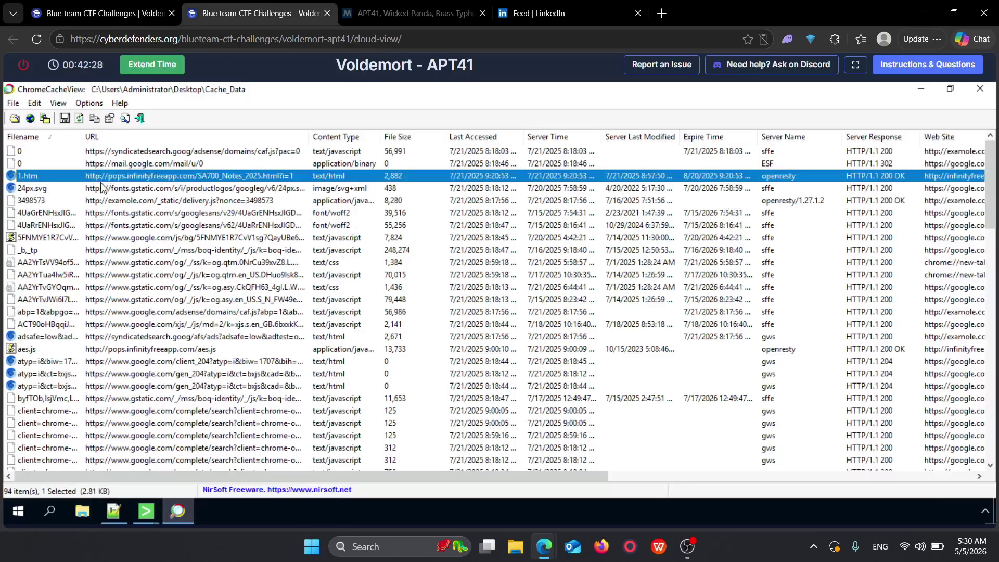
pyautogui.scroll(-10, 157, 257)
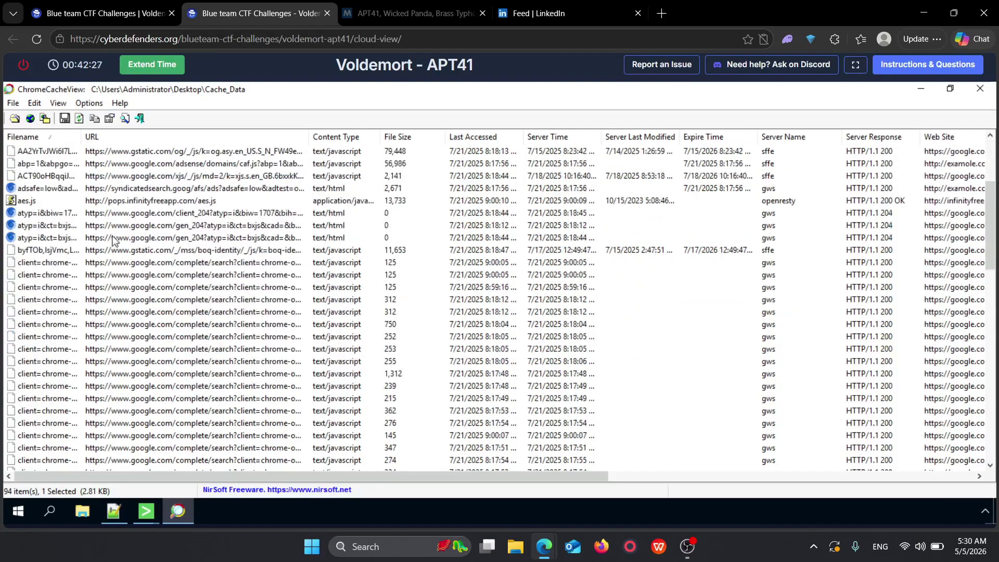
pyautogui.scroll(10, 155, 306)
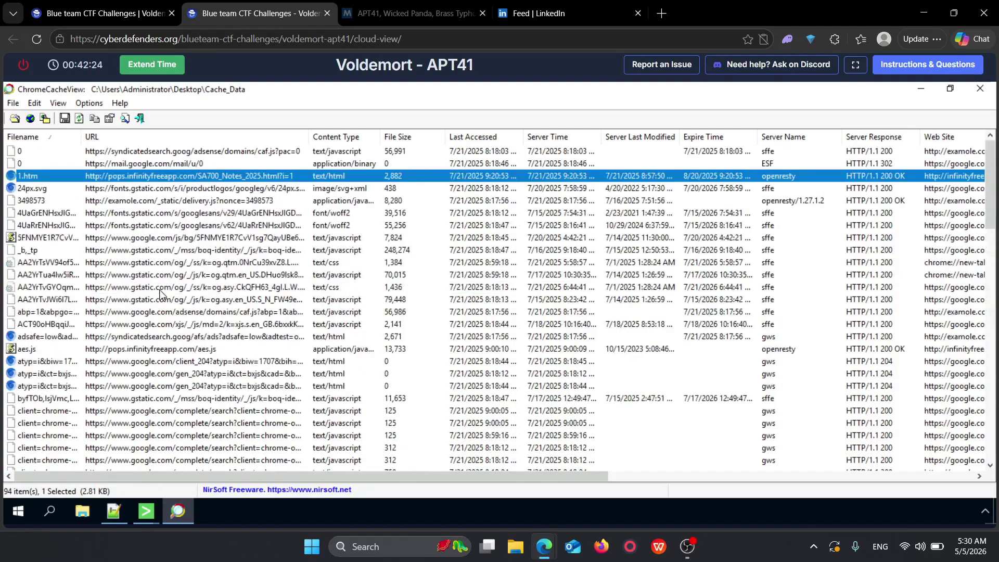
pyautogui.doubleClick(159, 177)
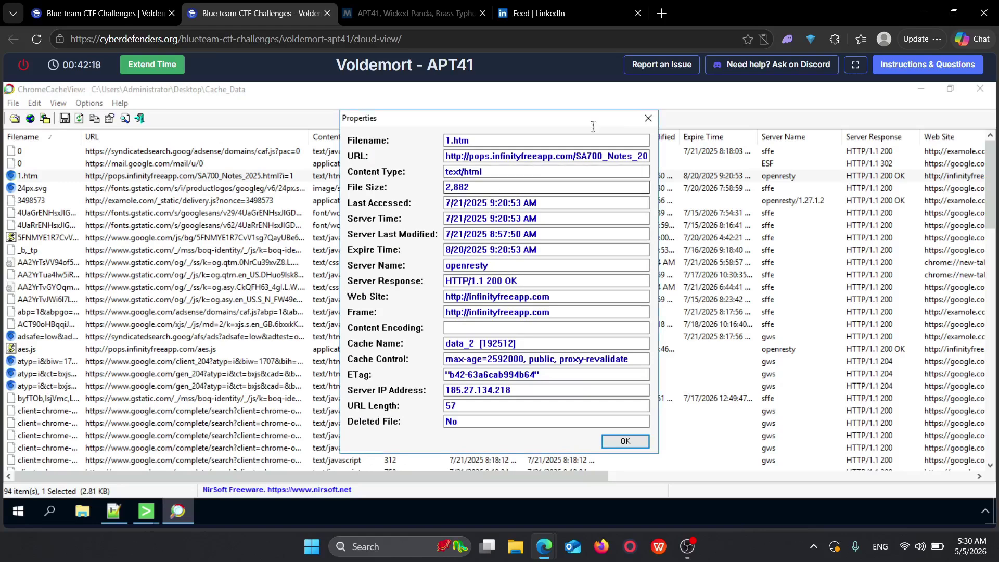
pyautogui.click(648, 118)
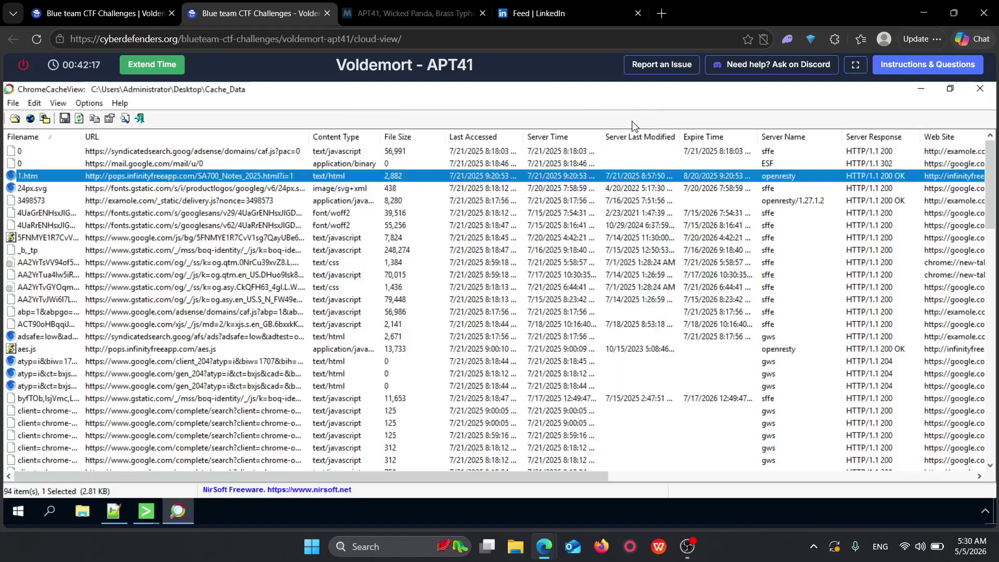
# Step: Open the cached 1.htm file with Visual Studio Code
pyautogui.rightClick(71, 176)
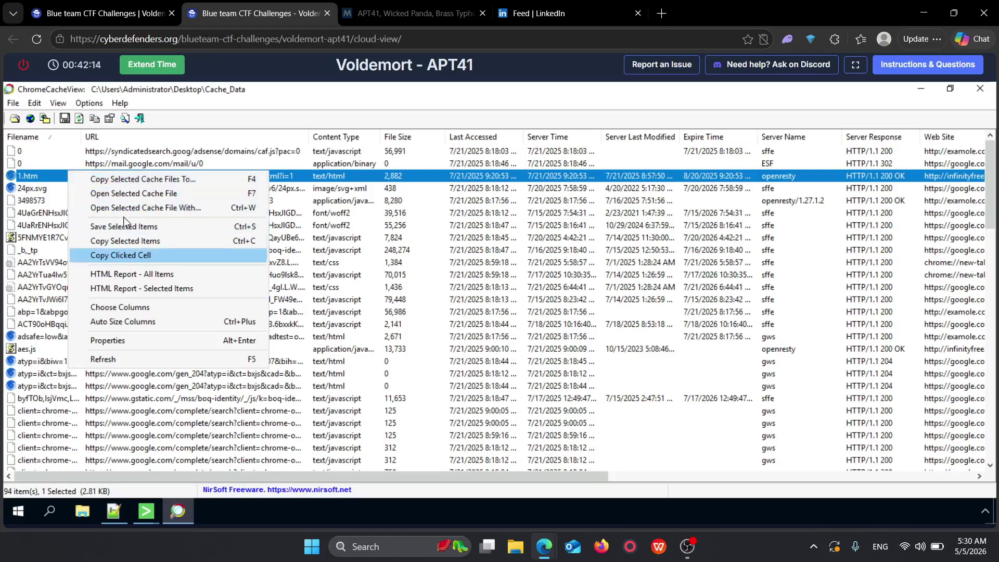
pyautogui.click(135, 195)
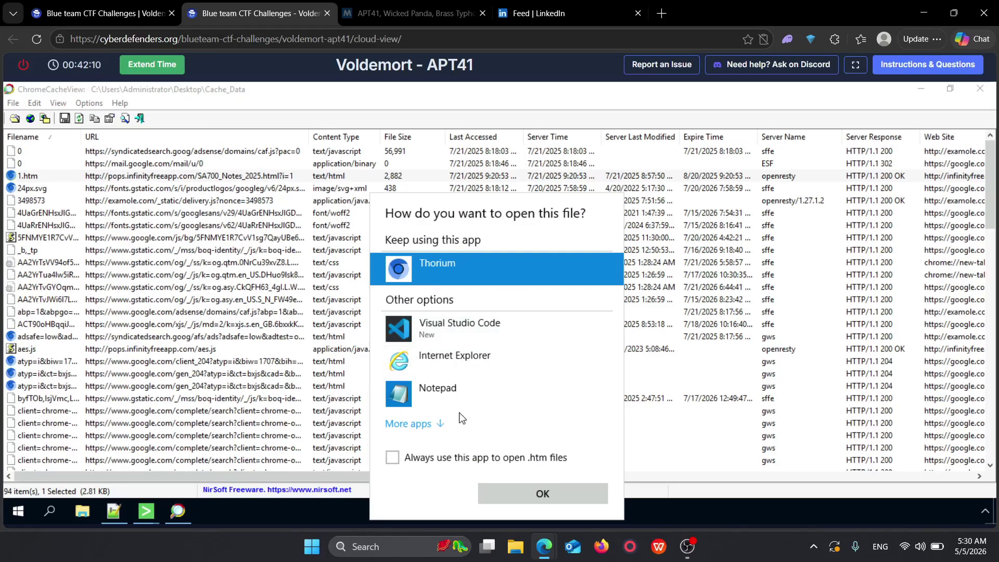
pyautogui.doubleClick(458, 333)
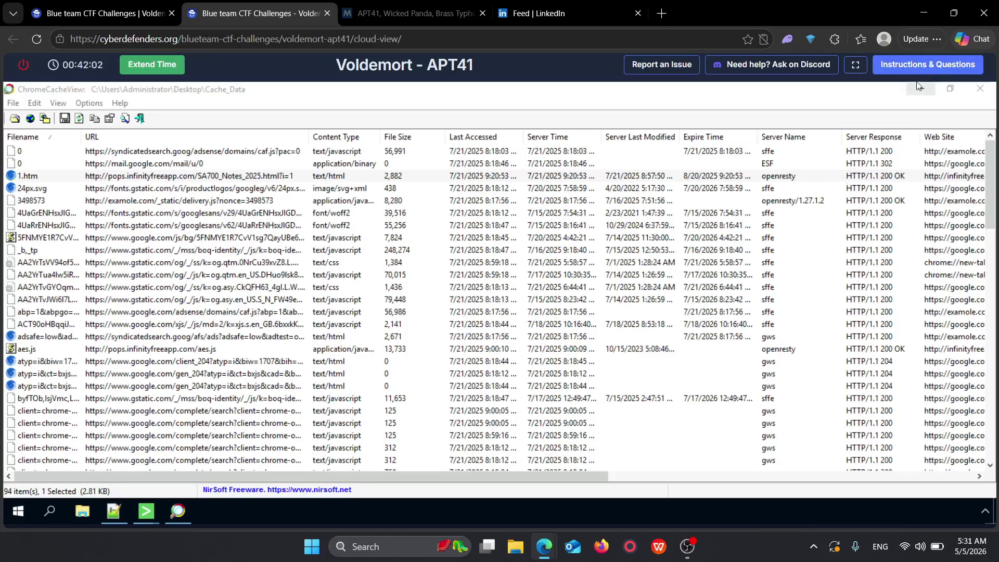
pyautogui.click(71, 5)
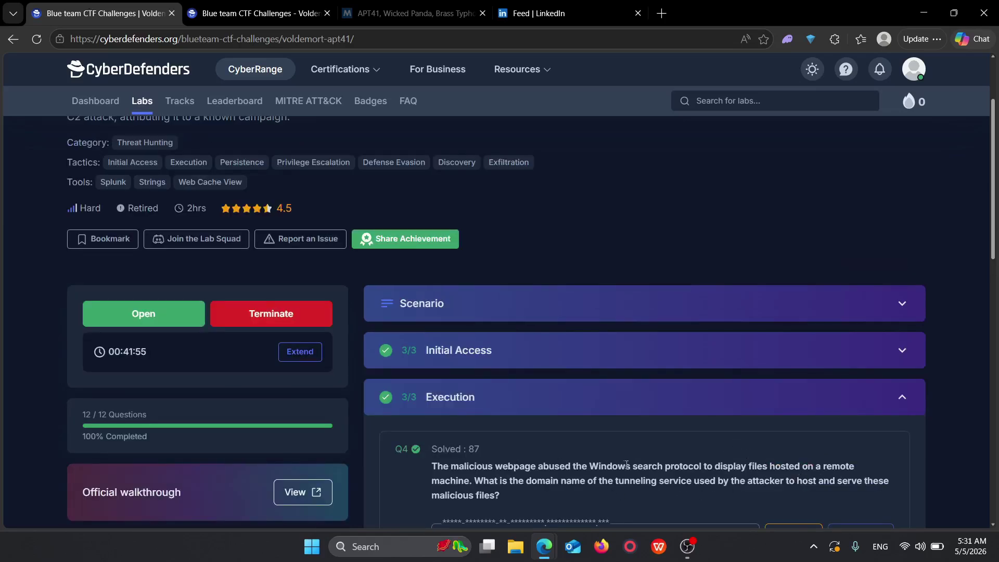
pyautogui.click(260, 5)
pyautogui.click(370, 5)
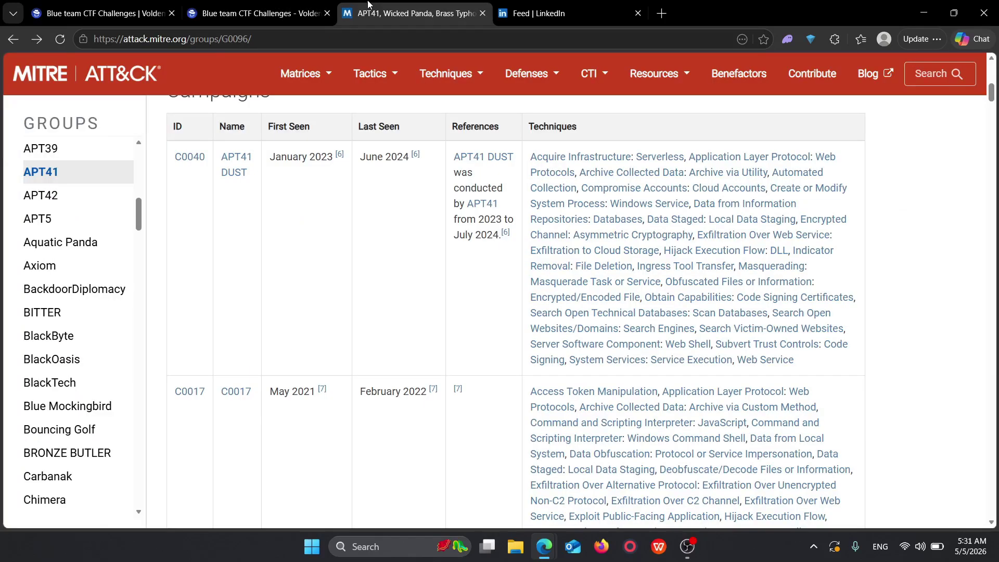
pyautogui.click(287, 4)
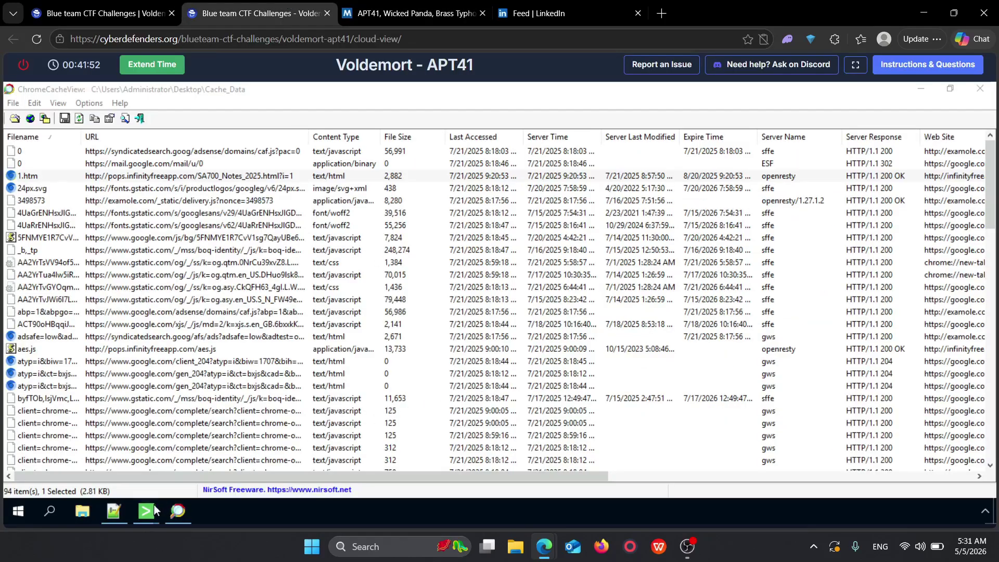
# Step: Bring the Visual Studio Code window with 1.htm to full size and read through its HTML to the download script
pyautogui.rightClick(230, 180)
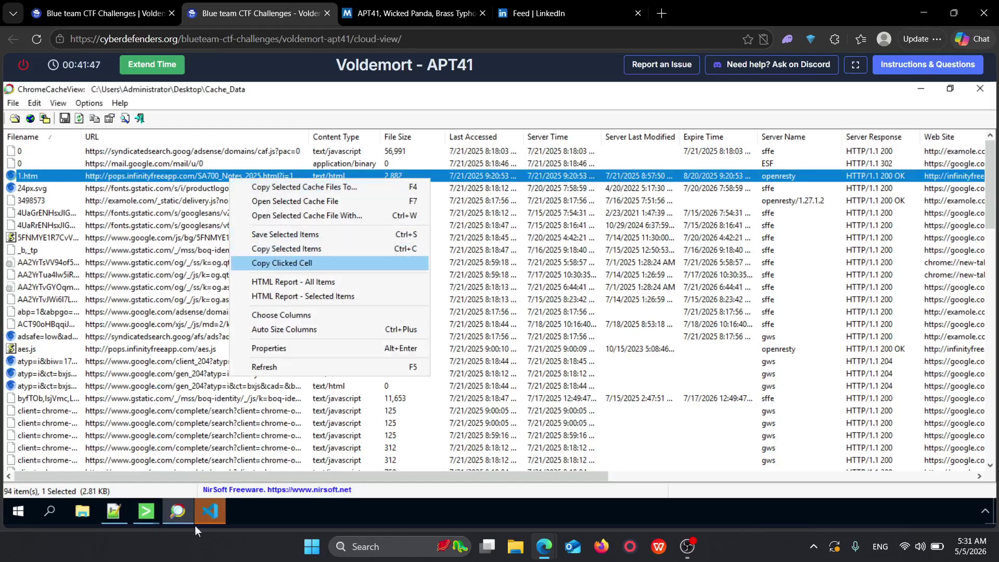
pyautogui.click(210, 514)
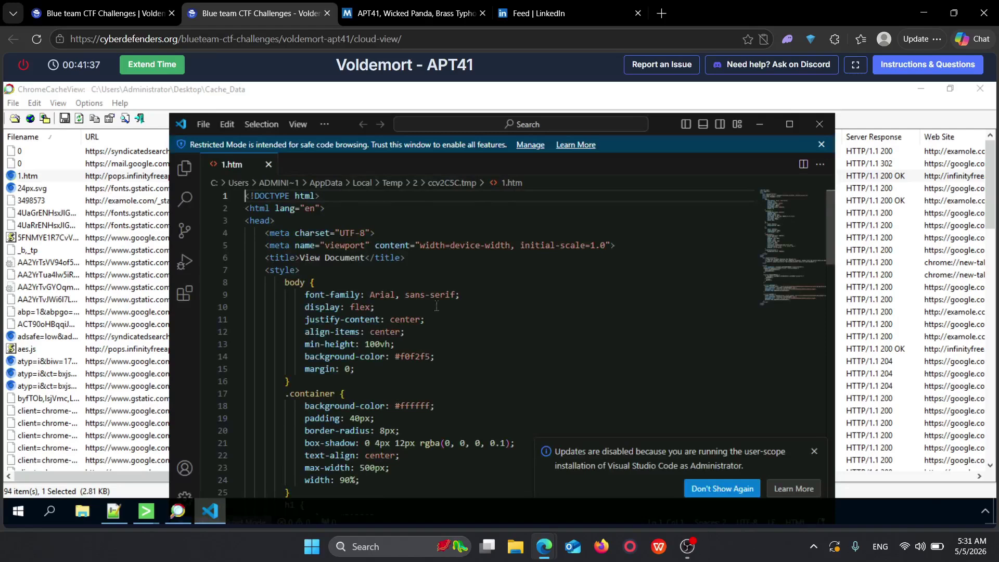
pyautogui.click(789, 125)
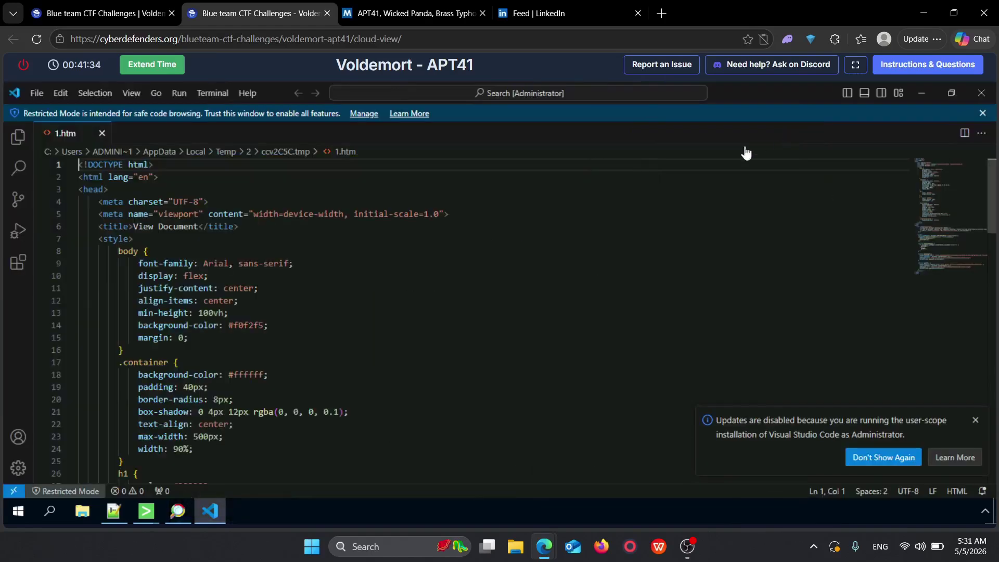
pyautogui.scroll(-13, 200, 360)
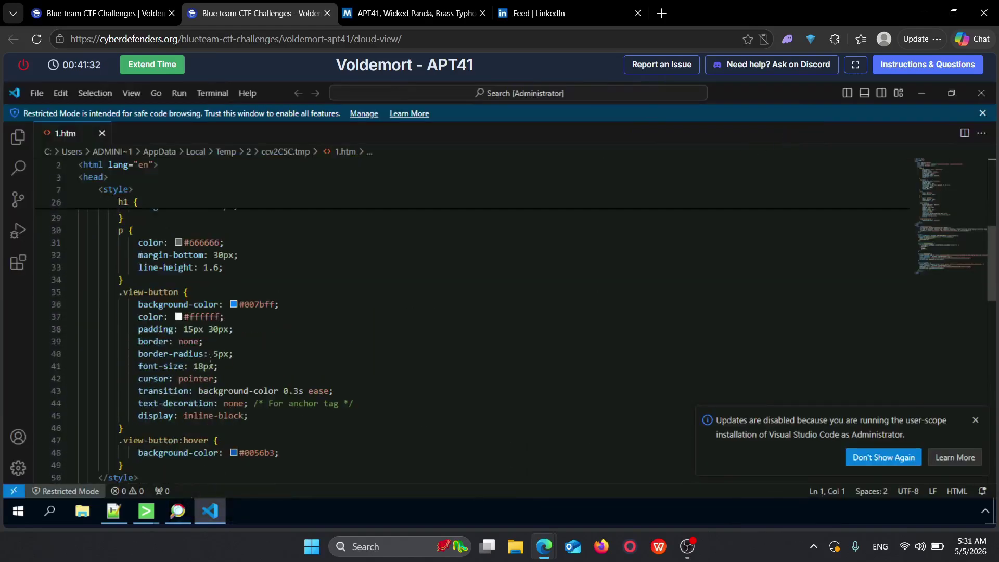
pyautogui.scroll(-1, 186, 374)
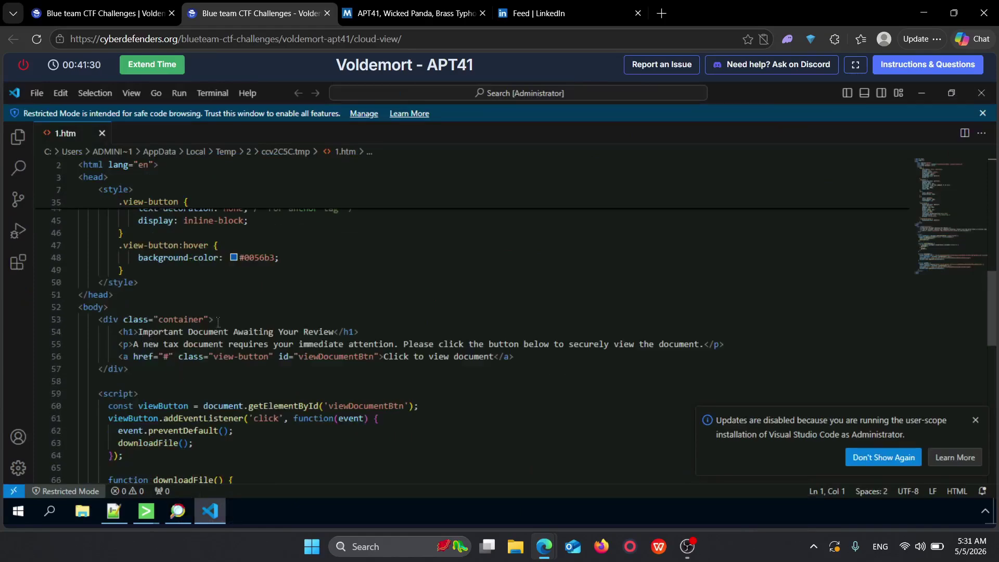
pyautogui.scroll(-3, 238, 340)
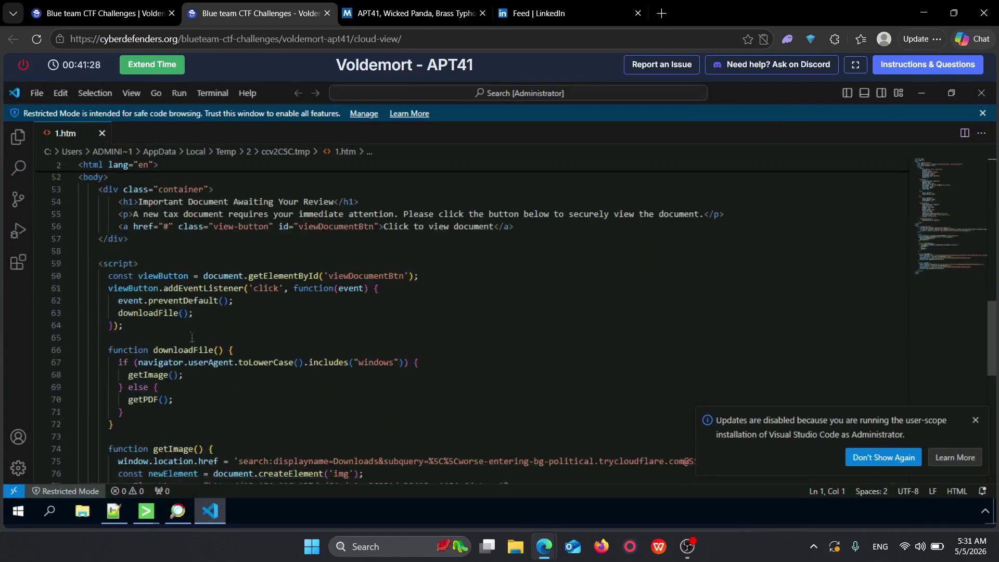
pyautogui.click(231, 230)
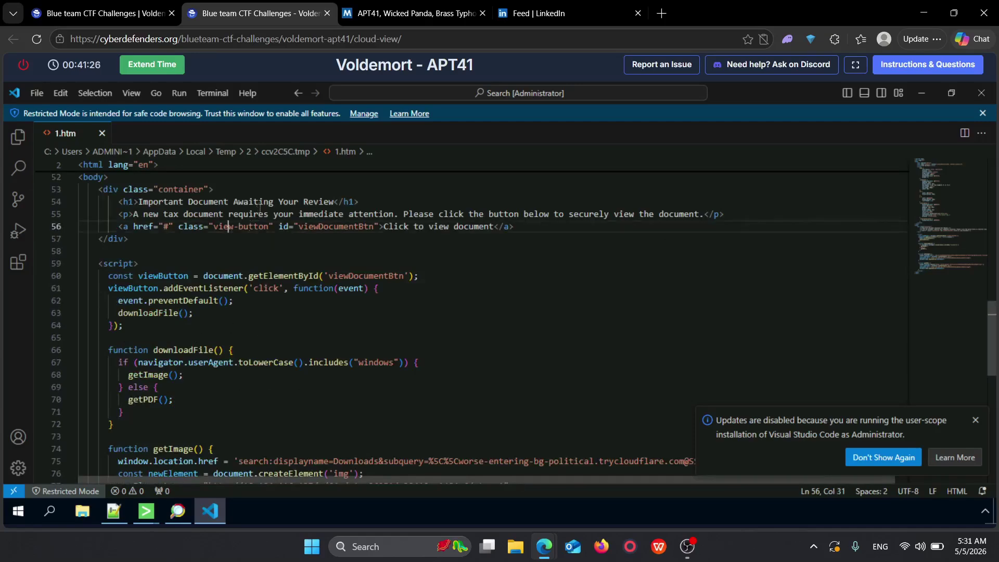
pyautogui.scroll(-2, 304, 259)
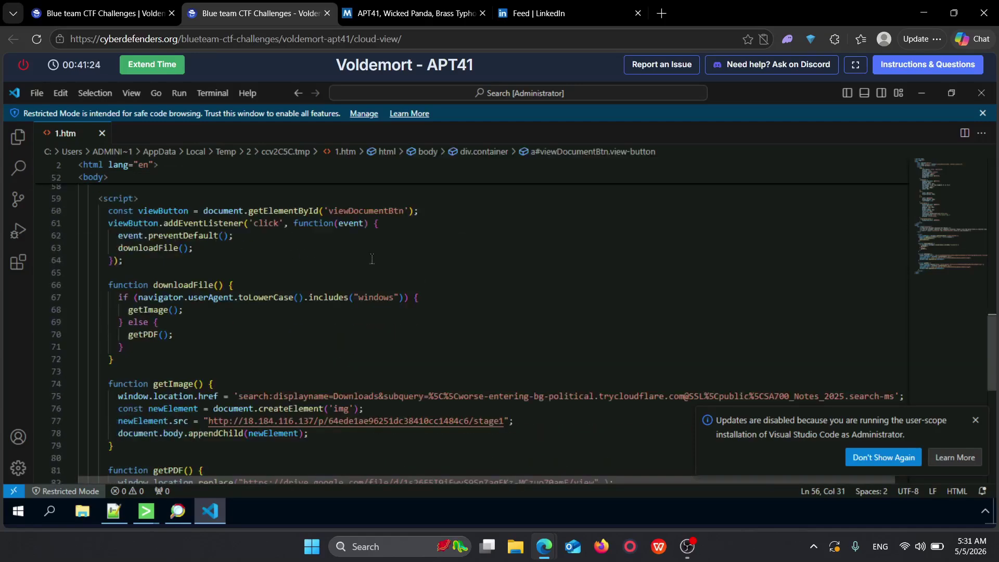
pyautogui.scroll(-1, 372, 259)
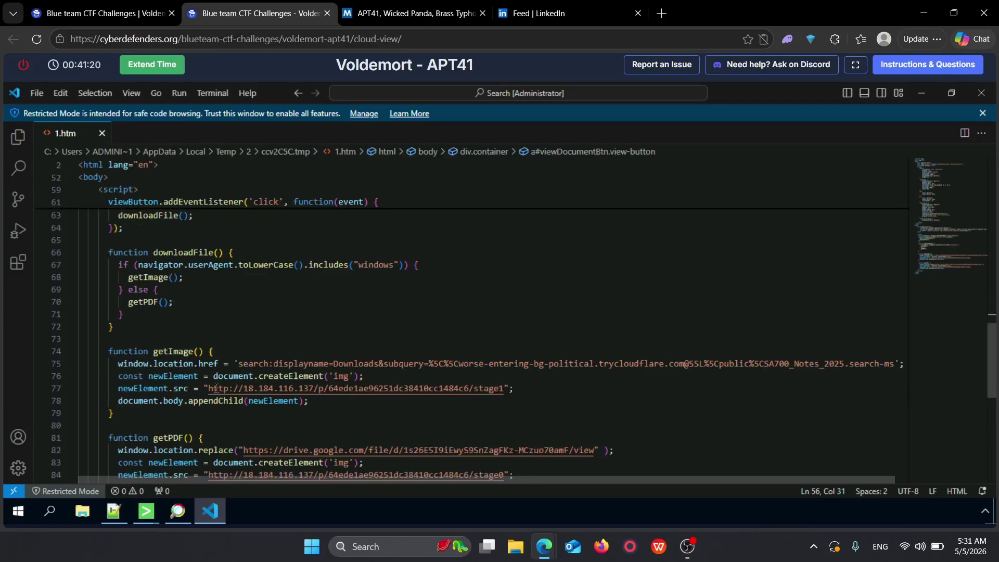
# Step: Examine the getImage function's image source URL, its img element creation, and the search: address assigned to window.location.href
pyautogui.moveTo(208, 388); pyautogui.dragTo(343, 388)
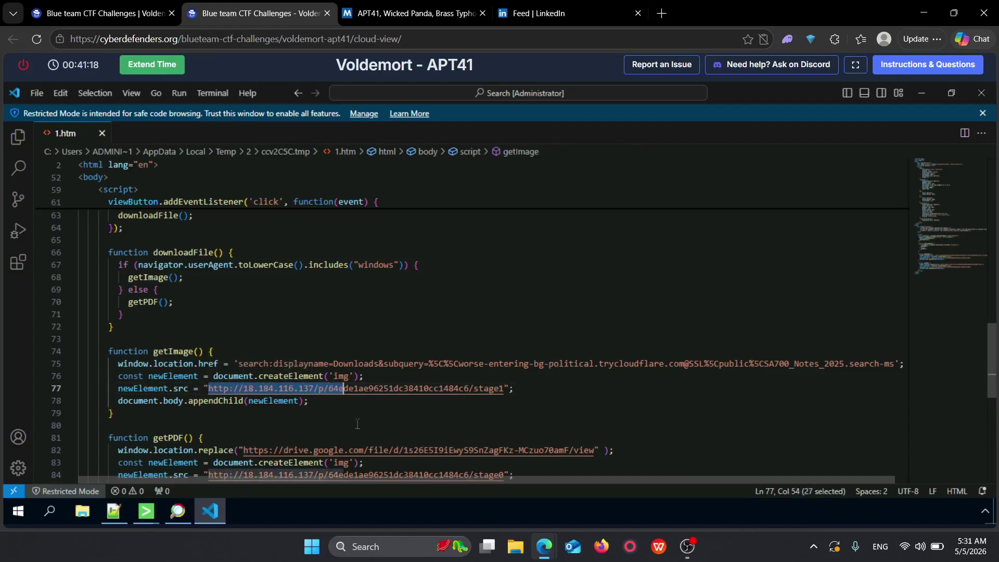
pyautogui.click(358, 424)
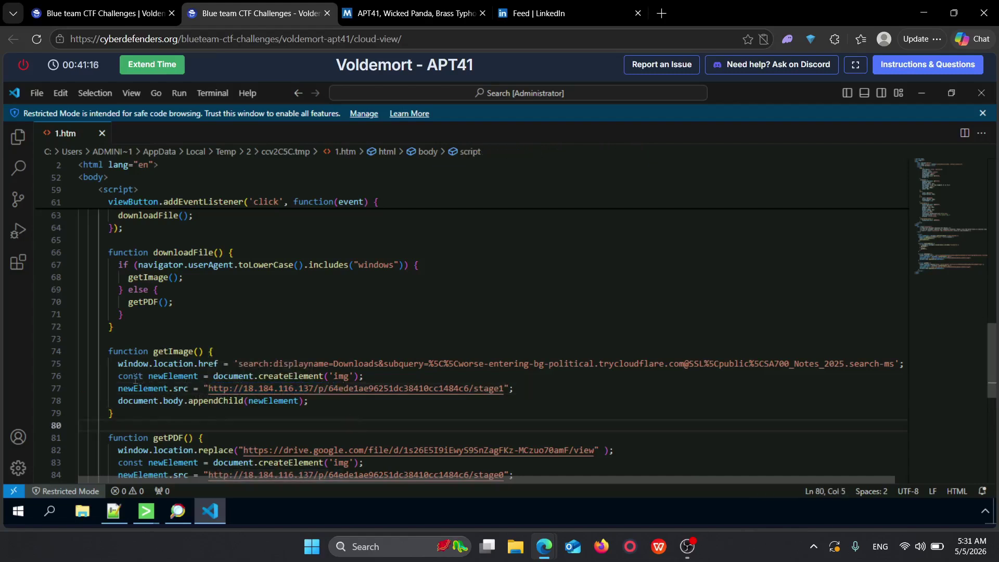
pyautogui.moveTo(212, 376); pyautogui.dragTo(323, 375)
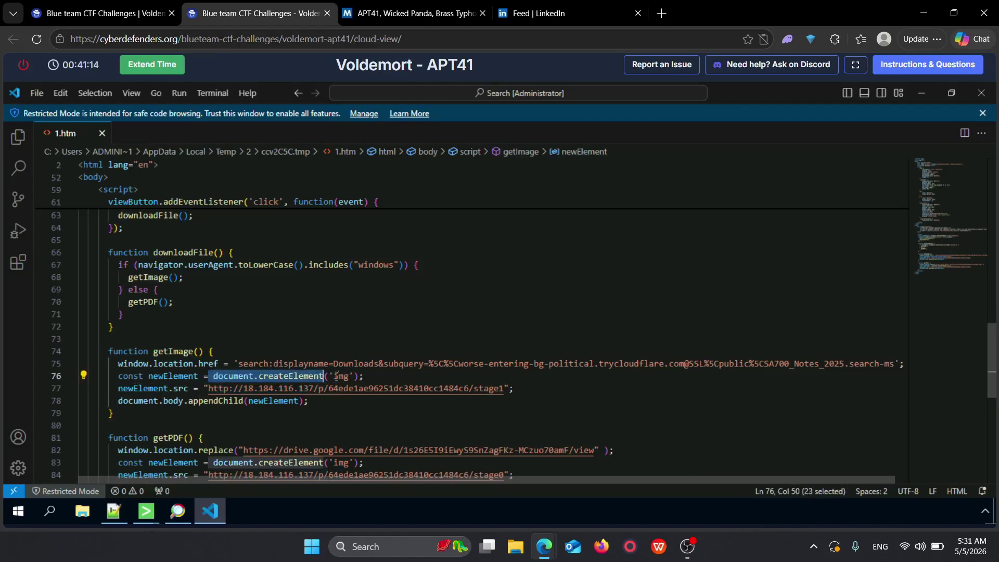
pyautogui.click(333, 376)
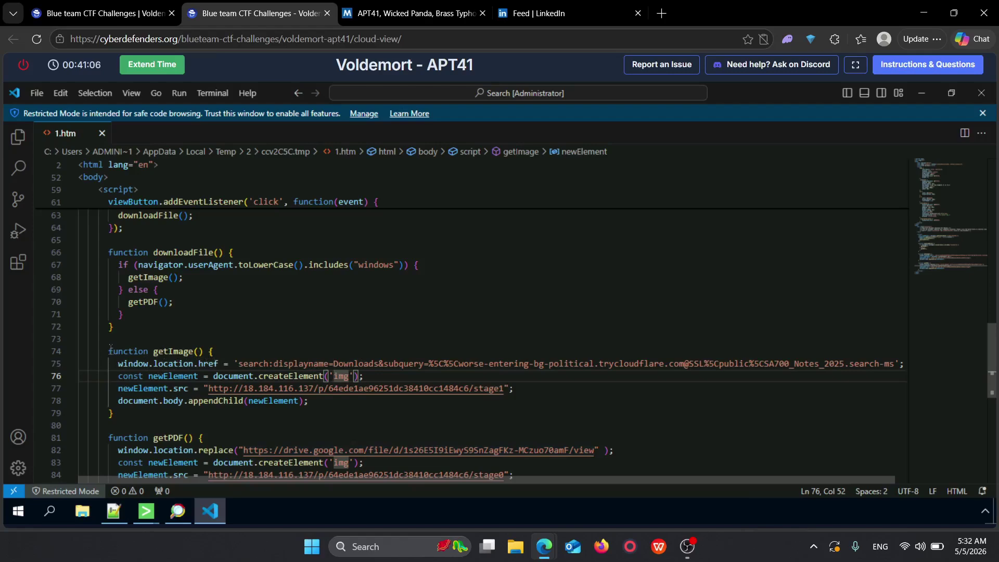
pyautogui.moveTo(179, 351); pyautogui.dragTo(418, 372)
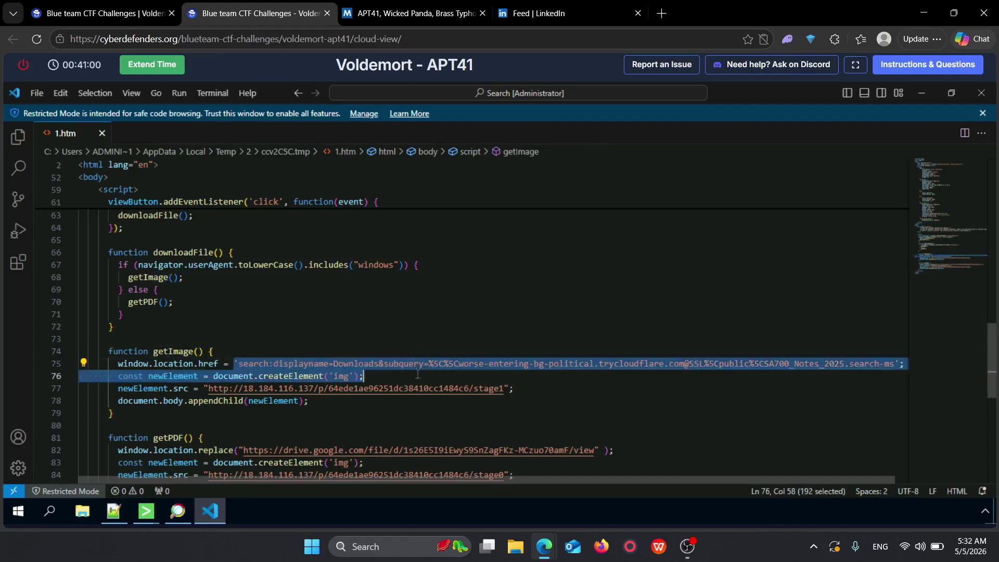
pyautogui.click(415, 424)
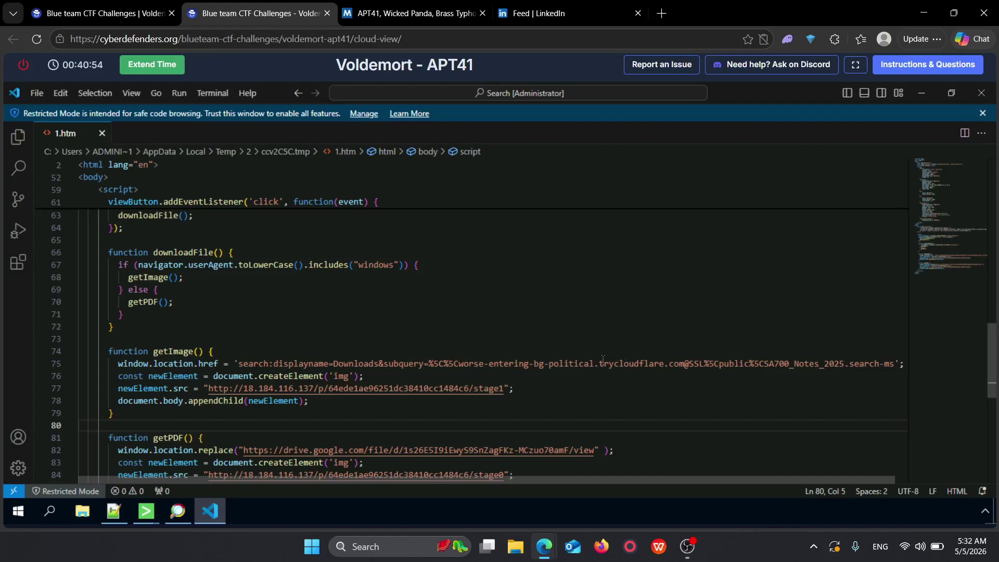
# Step: Highlight the trycloudflare domain and the search-ms extension in the window.location.href address of getImage
pyautogui.moveTo(595, 363); pyautogui.dragTo(667, 363)
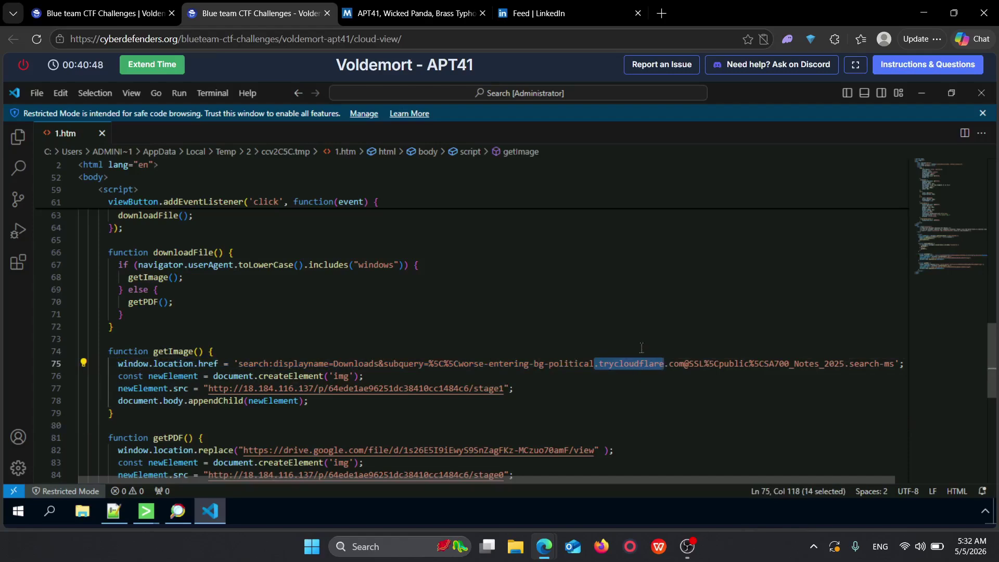
pyautogui.click(543, 305)
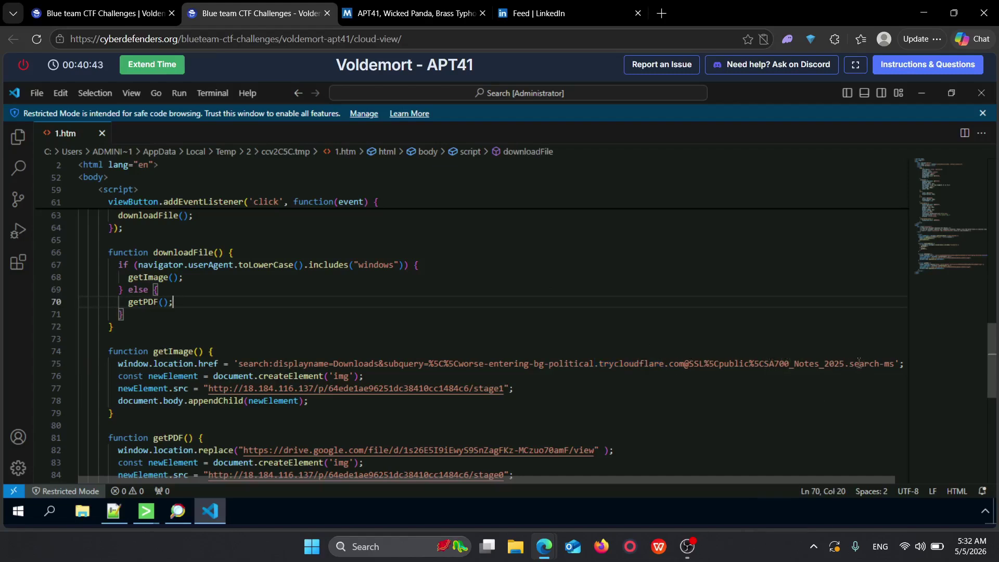
pyautogui.moveTo(850, 363); pyautogui.dragTo(895, 363)
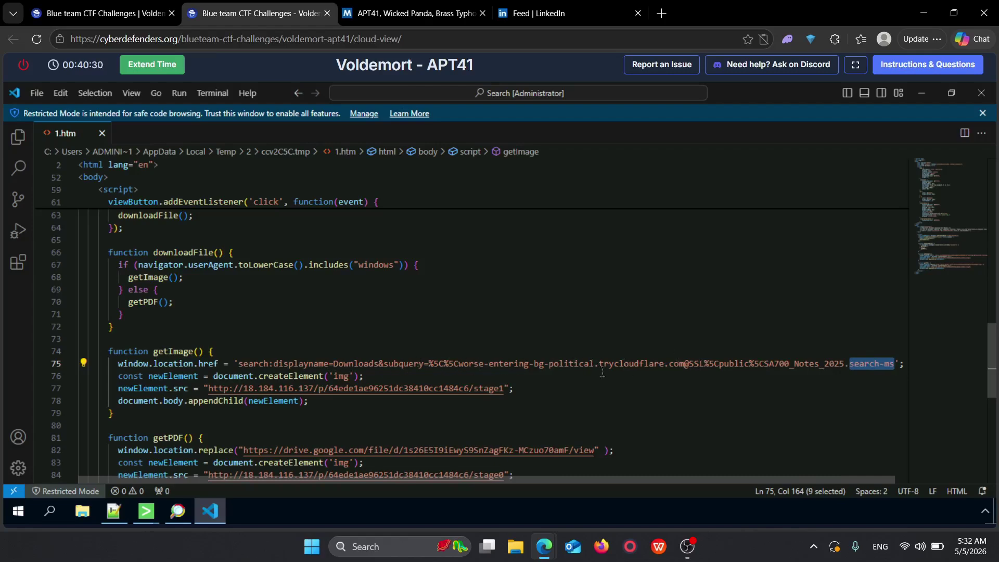
pyautogui.moveTo(595, 363); pyautogui.dragTo(649, 363)
pyautogui.click(620, 403)
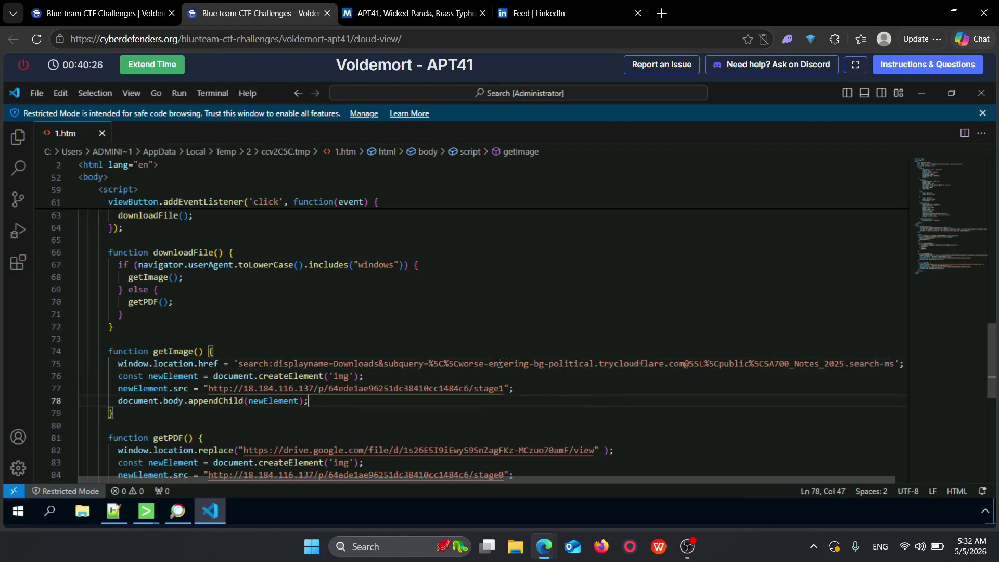
pyautogui.moveTo(453, 364); pyautogui.dragTo(485, 363)
pyautogui.press('Up')
pyautogui.press('Up')
pyautogui.press('Up')
pyautogui.press('Up')
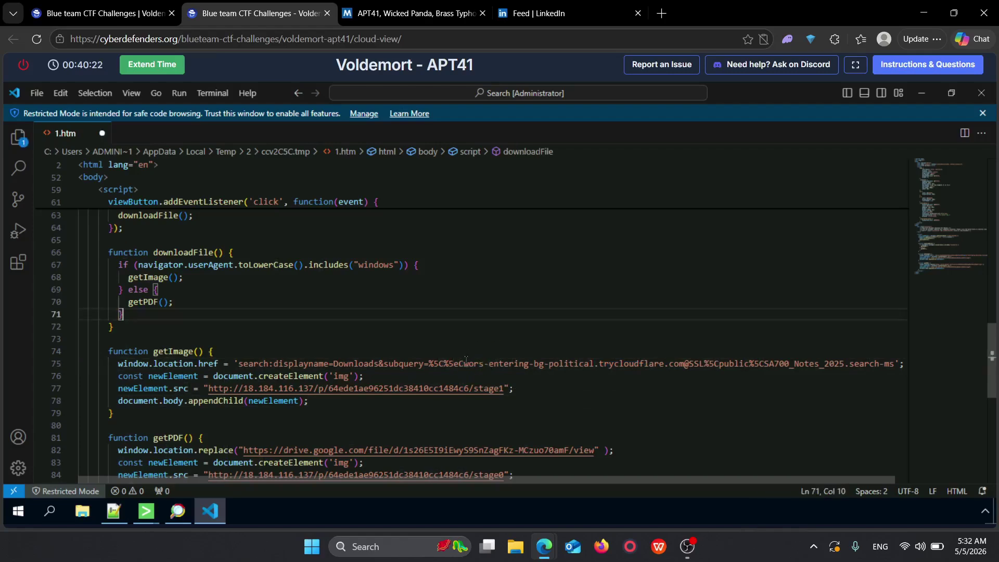
pyautogui.hotkey('ctrl', 'z')
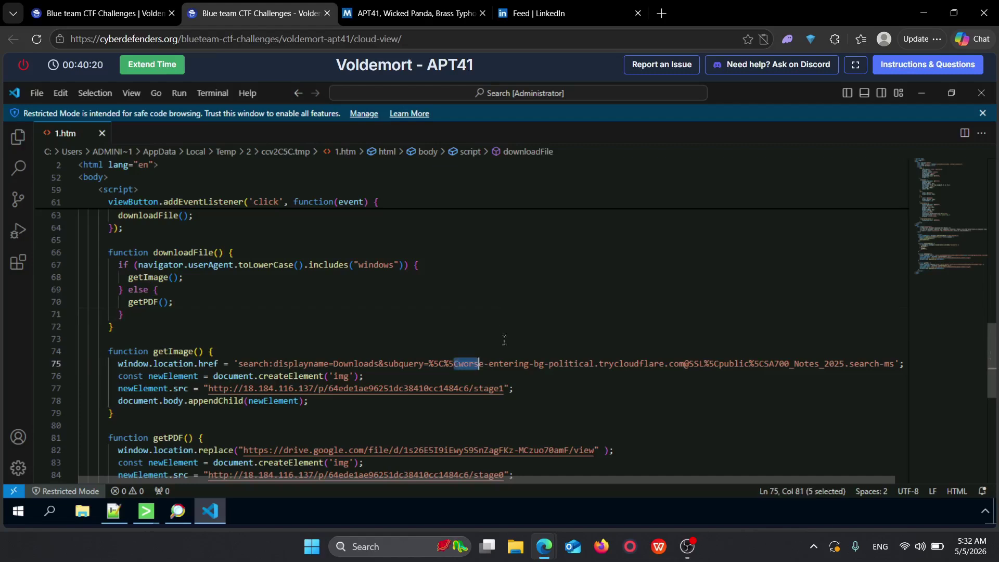
pyautogui.click(566, 388)
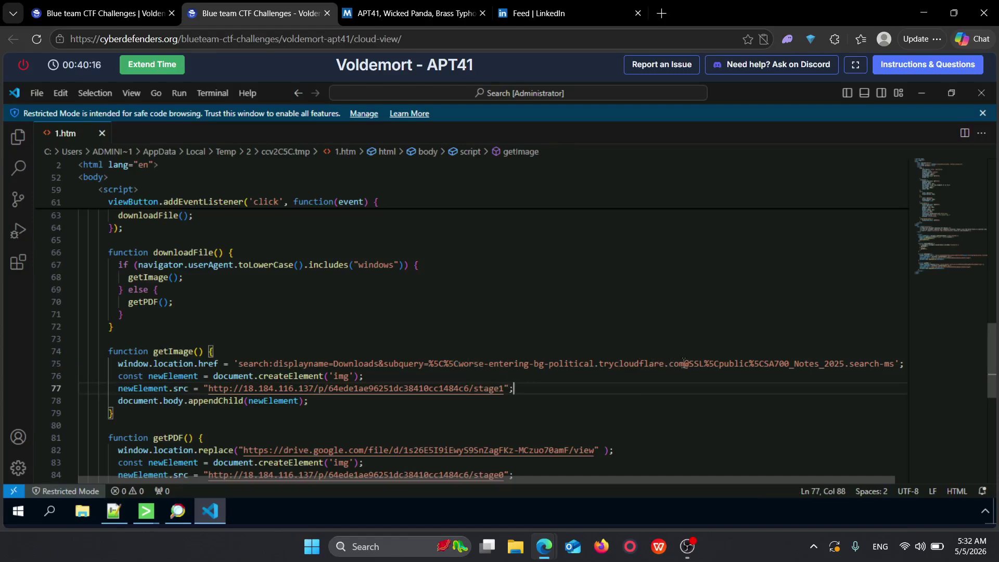
# Step: Select the full tunneling domain in the window.location.href address and compare it with question Q4 on the lab page
pyautogui.moveTo(684, 363); pyautogui.dragTo(459, 363)
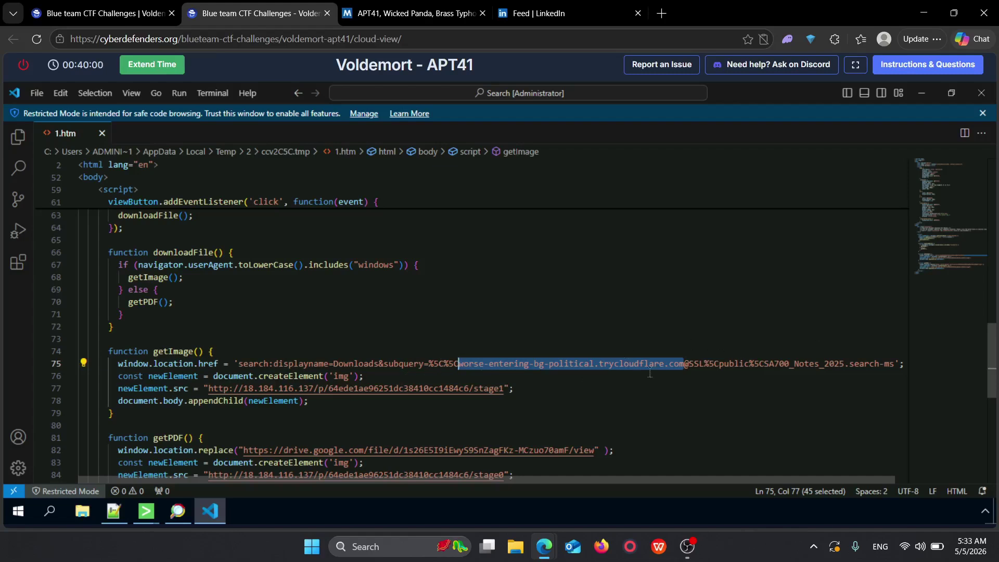
pyautogui.click(104, 4)
pyautogui.scroll(-1, 527, 475)
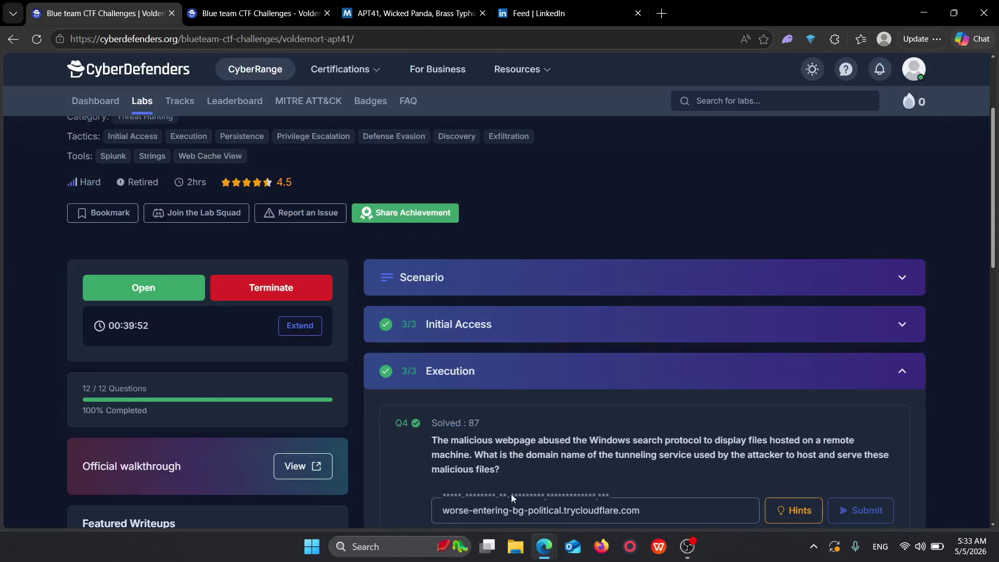
pyautogui.click(255, 13)
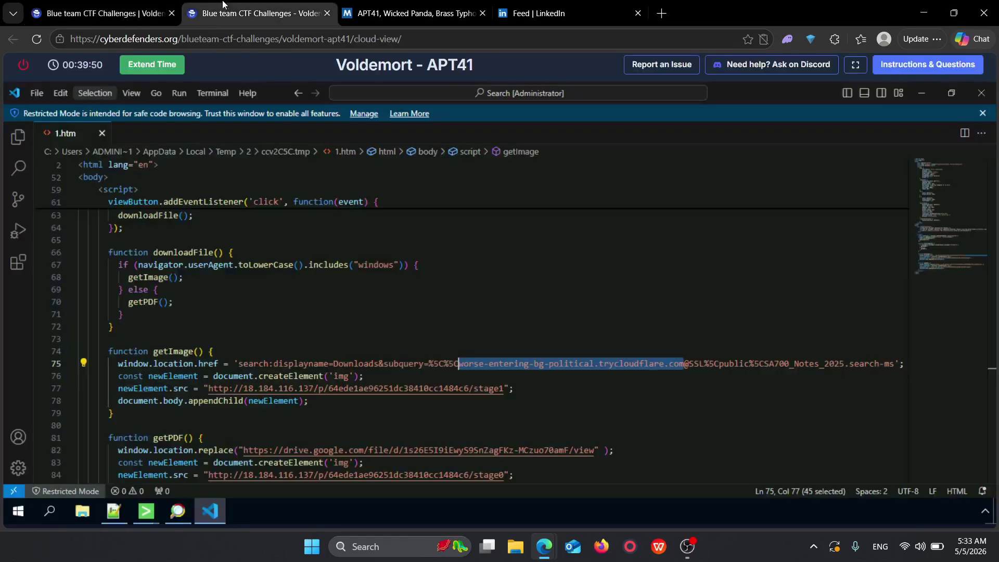
# Step: Read question Q5 about the image server's IP address in the Execution section of the lab page
pyautogui.click(111, 6)
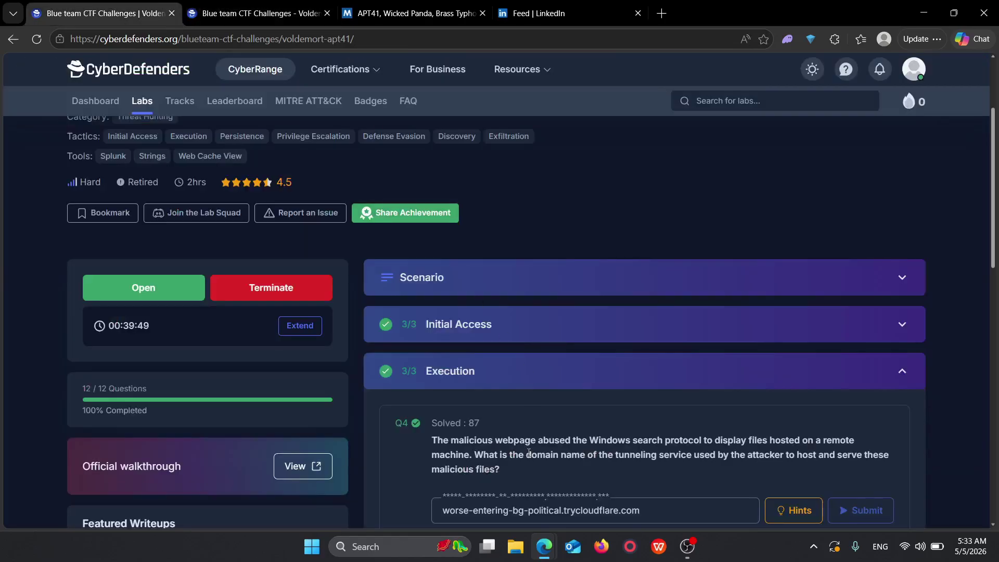
pyautogui.scroll(-1, 386, 515)
pyautogui.scroll(-1, 385, 516)
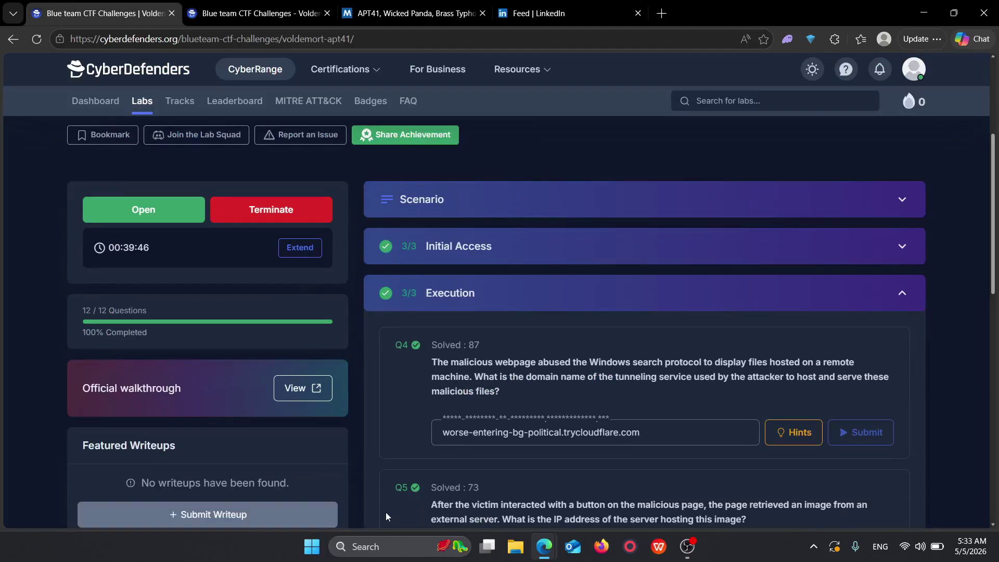
pyautogui.scroll(-1, 385, 512)
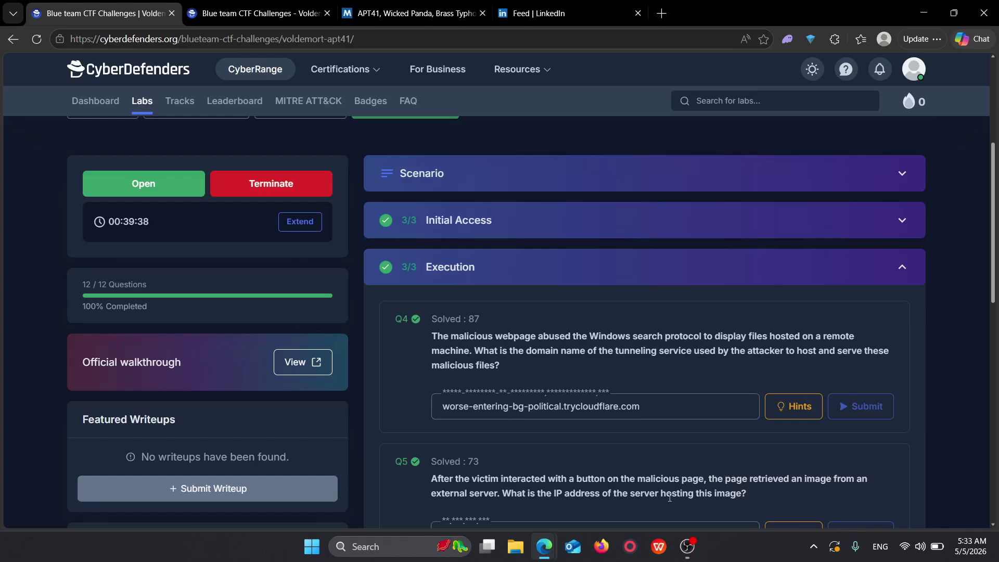
# Step: Trace the getImage function in 1.htm, select the IP address in its newElement.src URL, and return to question Q5
pyautogui.click(244, 11)
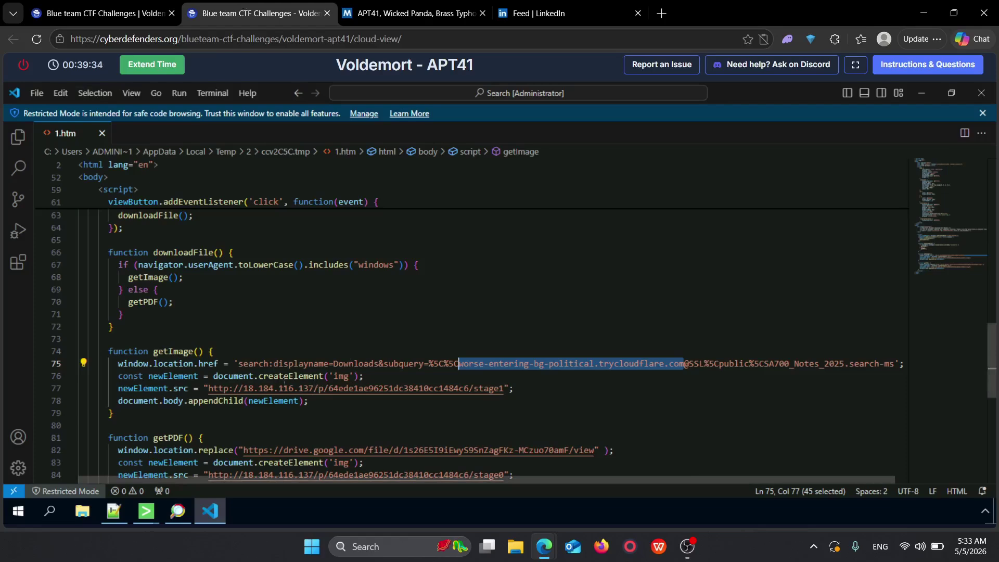
pyautogui.scroll(-2, 291, 382)
pyautogui.scroll(1, 182, 357)
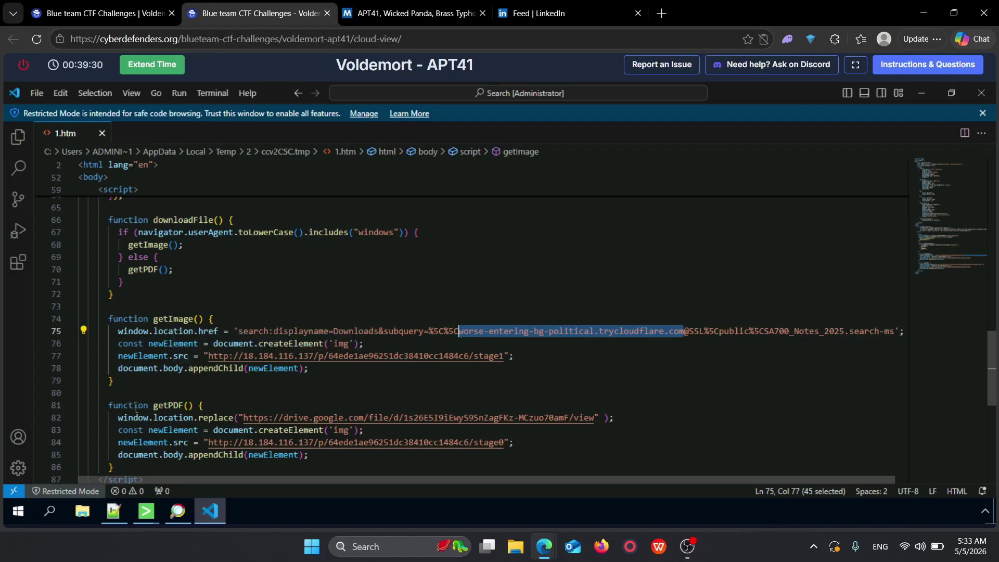
pyautogui.doubleClick(171, 318)
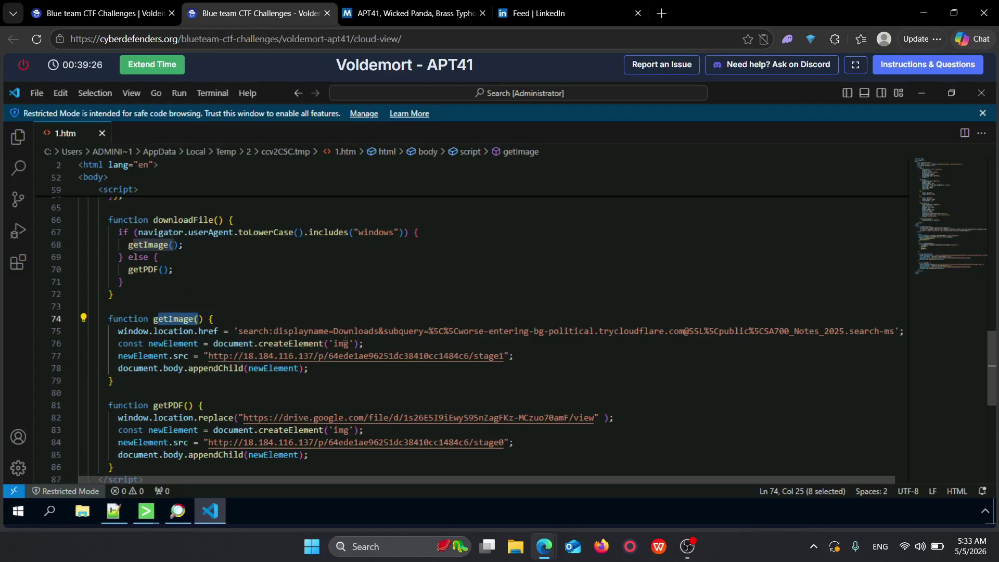
pyautogui.moveTo(334, 344); pyautogui.dragTo(352, 343)
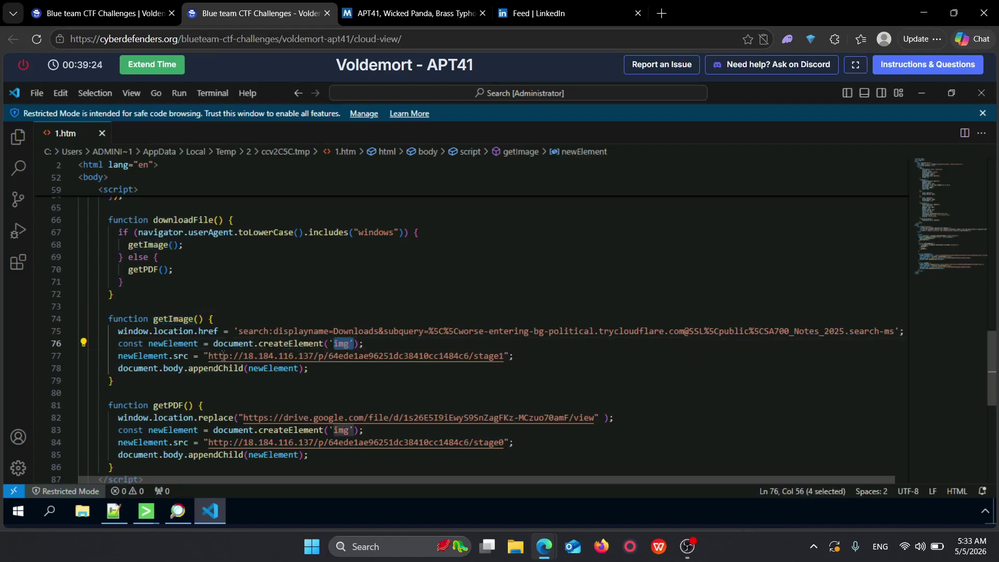
pyautogui.moveTo(204, 356); pyautogui.dragTo(518, 366)
pyautogui.click(311, 386)
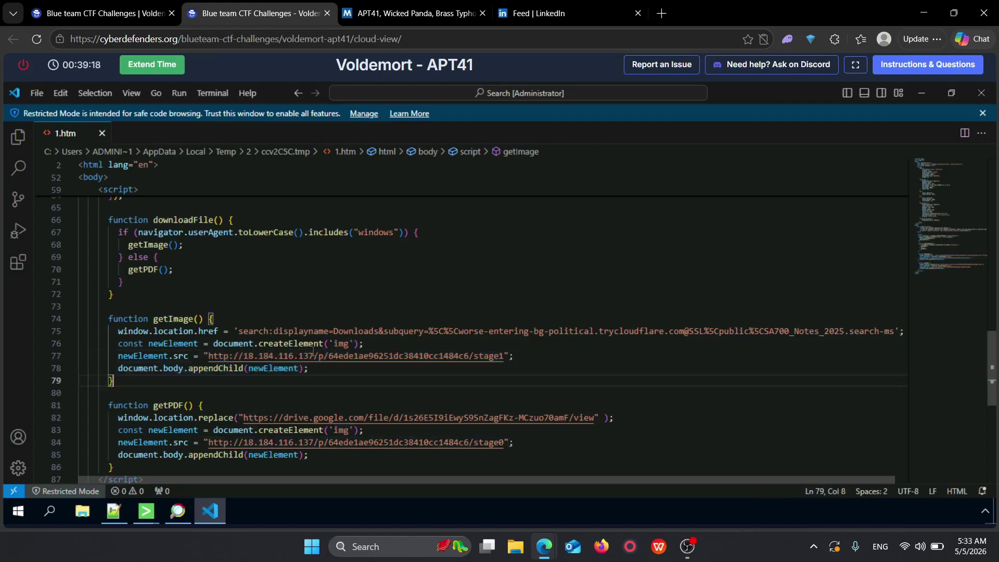
pyautogui.moveTo(243, 355); pyautogui.dragTo(316, 356)
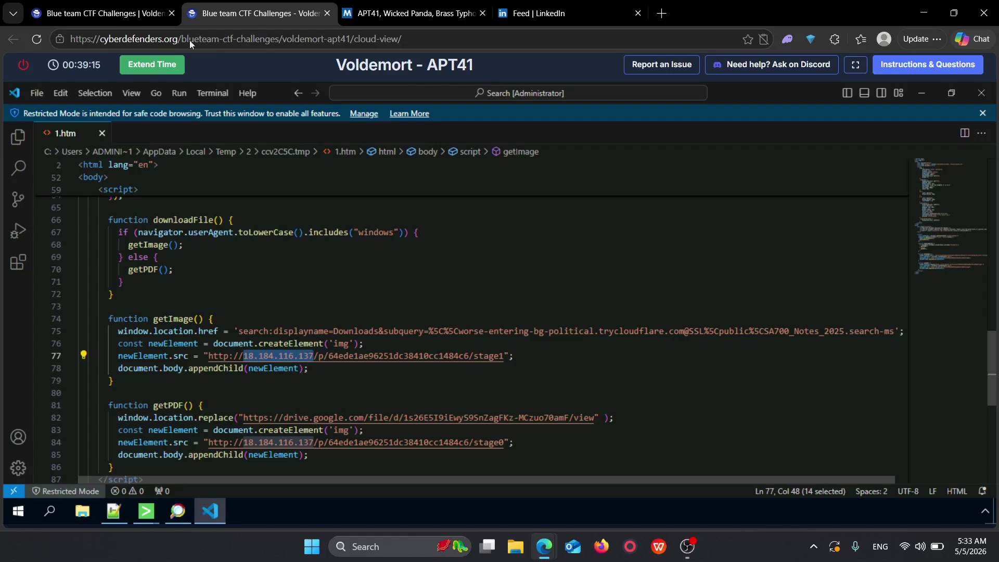
pyautogui.click(138, 5)
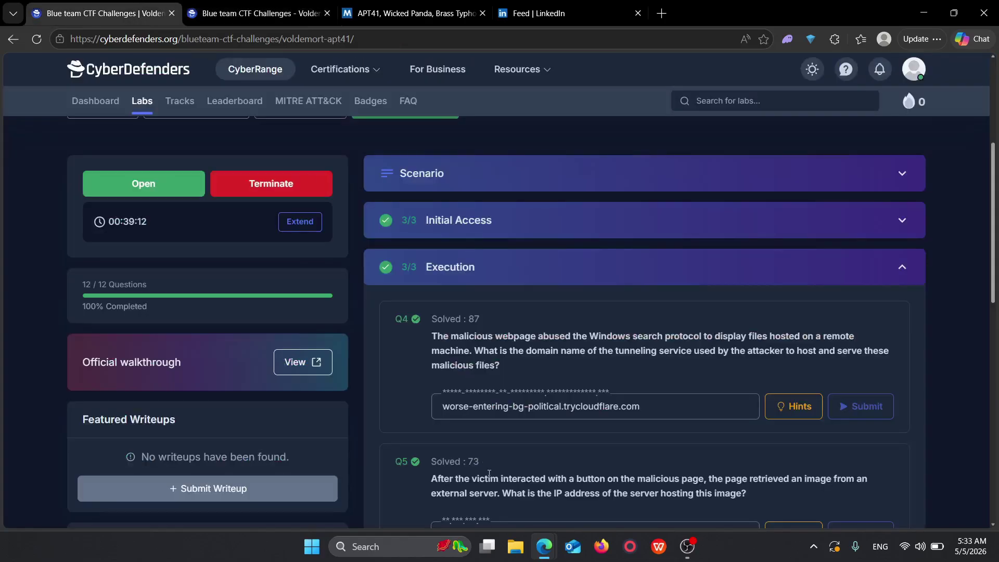
# Step: Read question Q6 about the executed malicious script, and copy the full tunneling domain from the window.location.href address in 1.htm
pyautogui.scroll(-1, 489, 473)
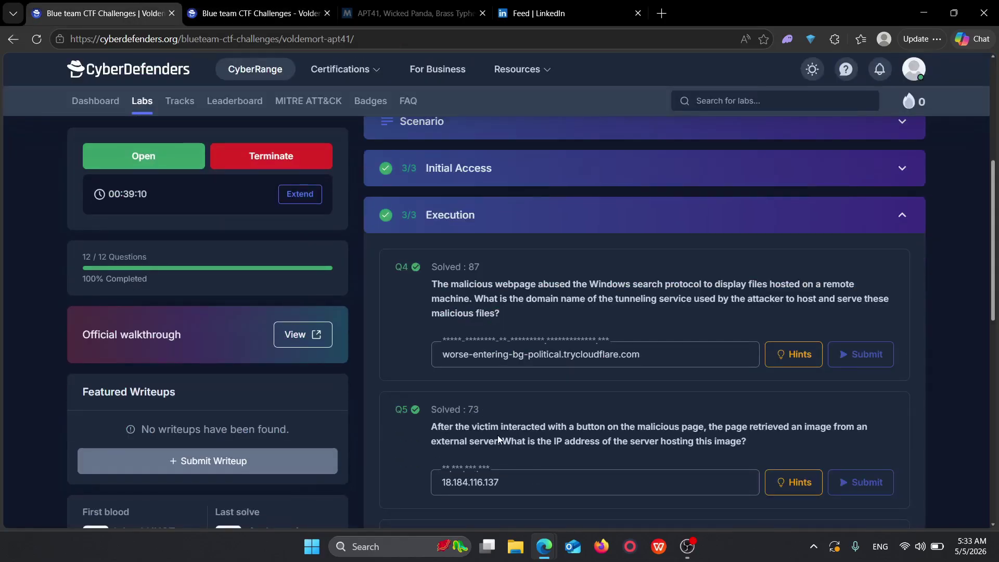
pyautogui.scroll(-3, 498, 439)
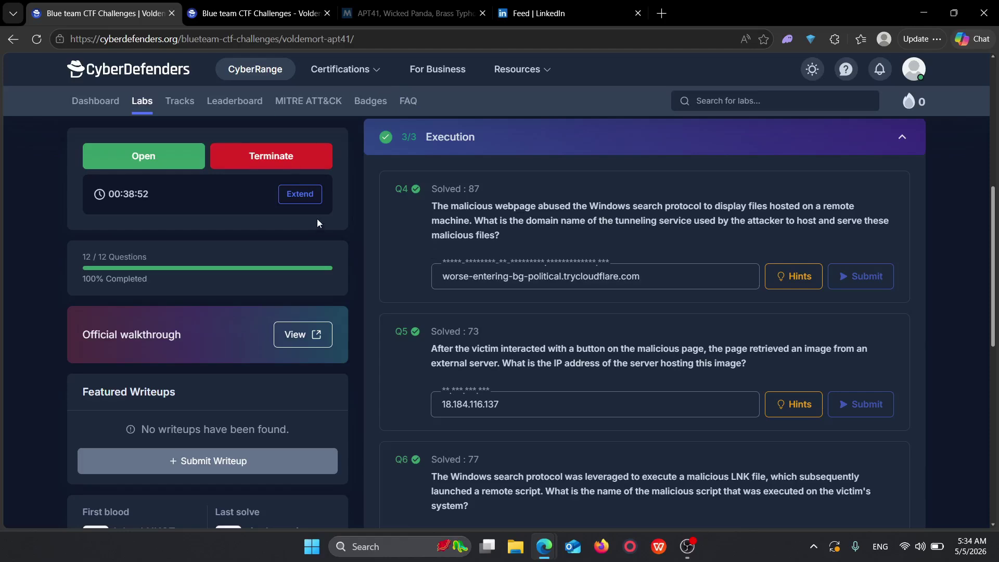
pyautogui.hotkey('ctrl', 'Tab')
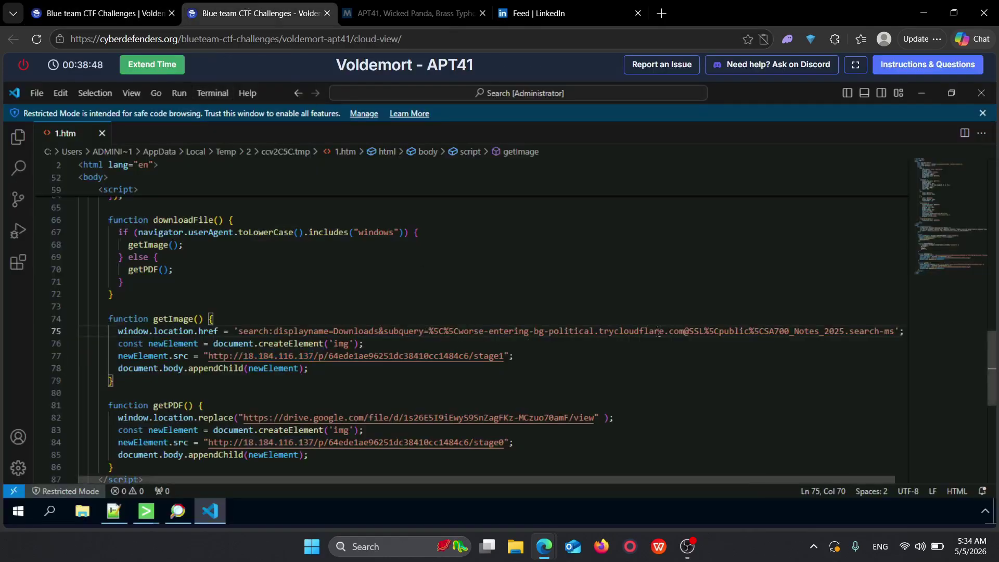
pyautogui.moveTo(458, 332); pyautogui.dragTo(684, 333)
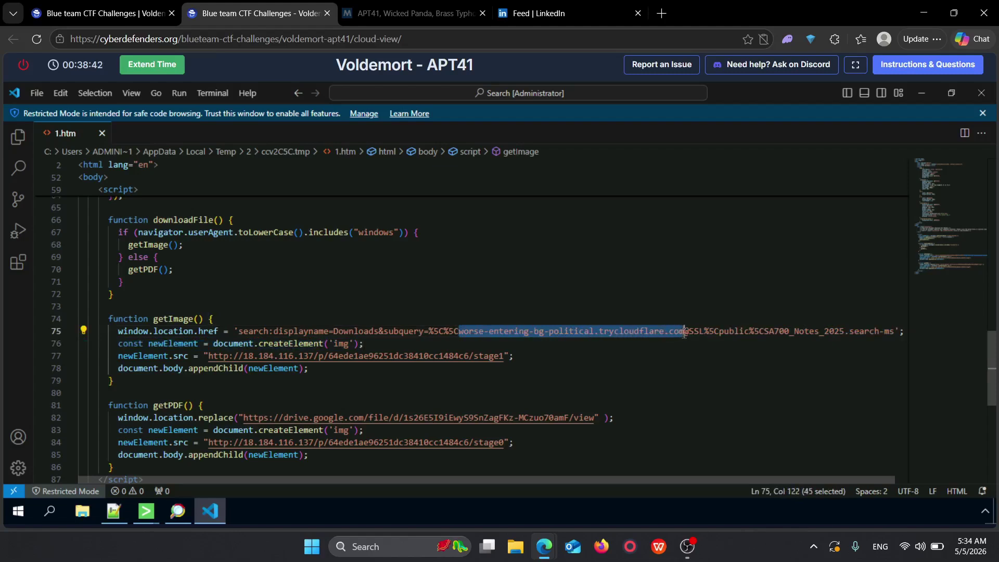
pyautogui.rightClick(665, 332)
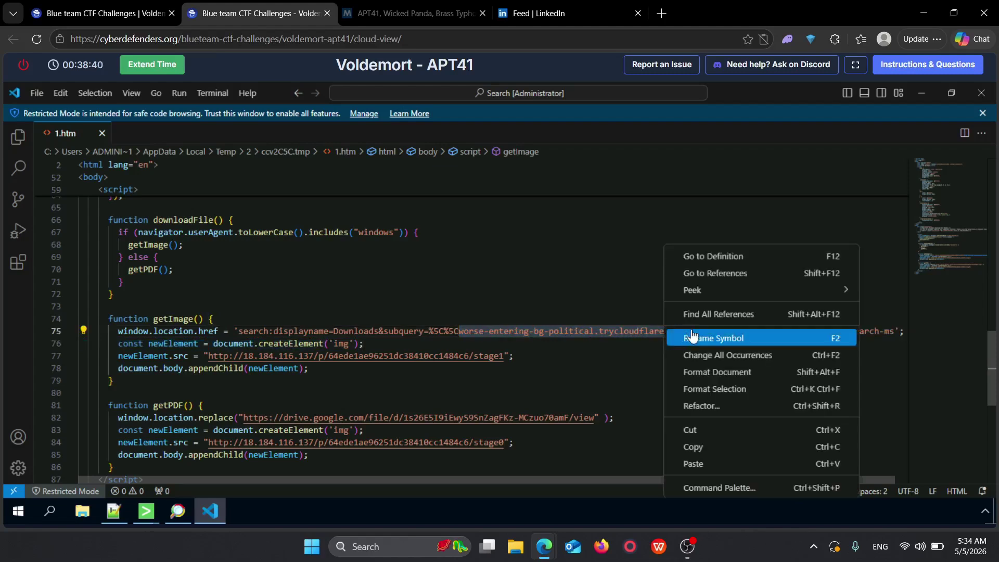
pyautogui.click(723, 447)
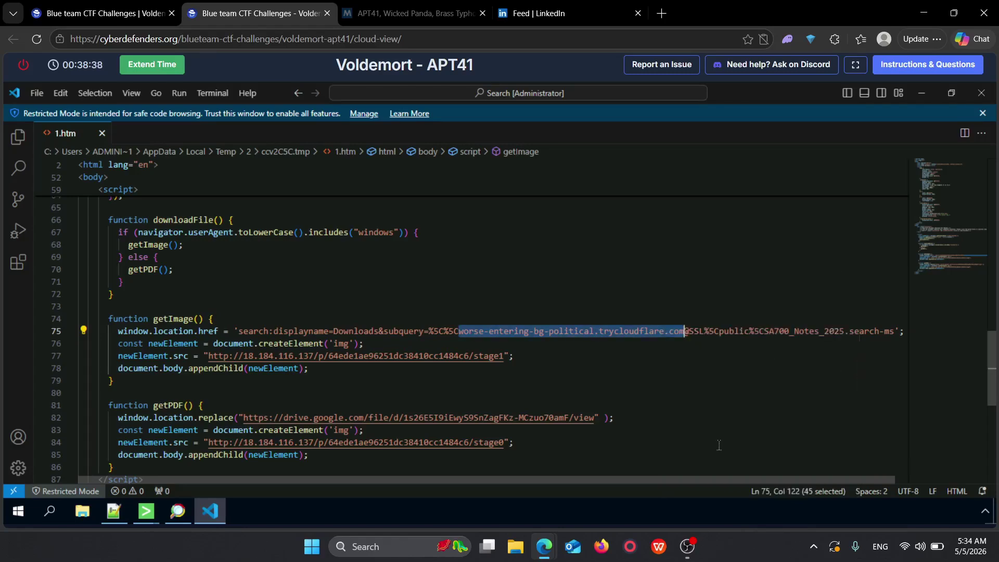
# Step: Minimize the code editor, close ChromeCacheView, and open the Search & Reporting app in the Splunk window
pyautogui.click(923, 93)
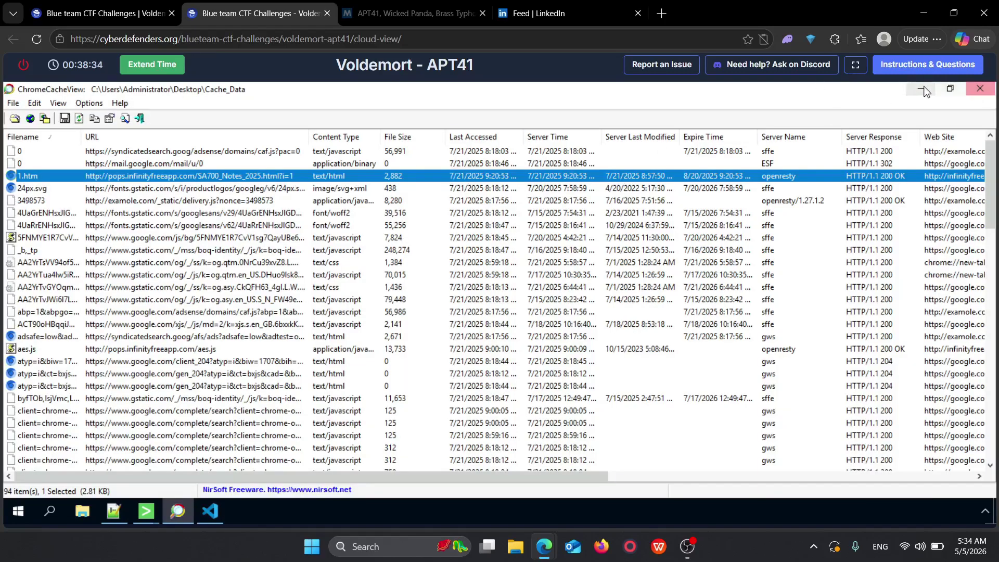
pyautogui.click(979, 91)
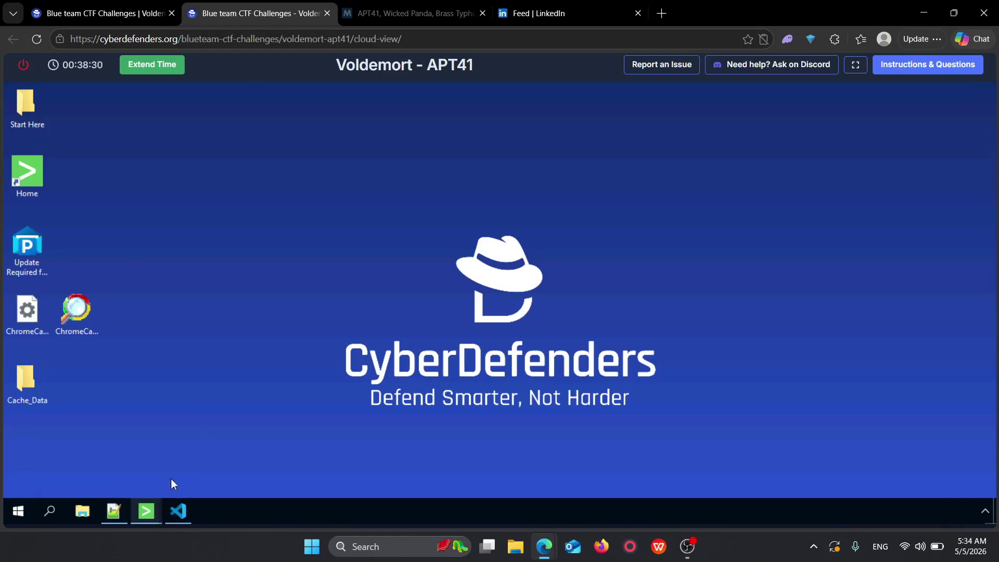
pyautogui.moveTo(151, 509)
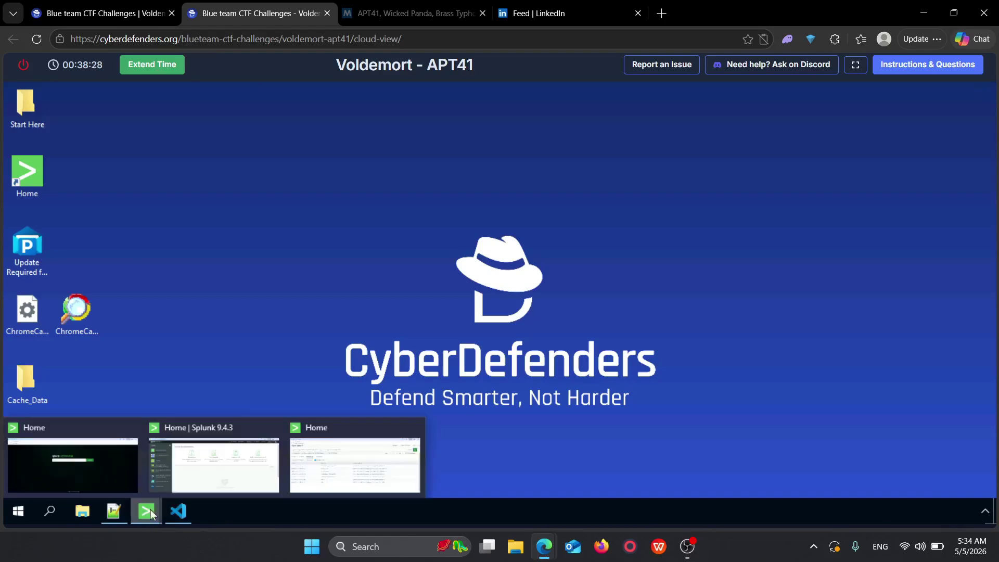
pyautogui.click(216, 470)
pyautogui.click(114, 167)
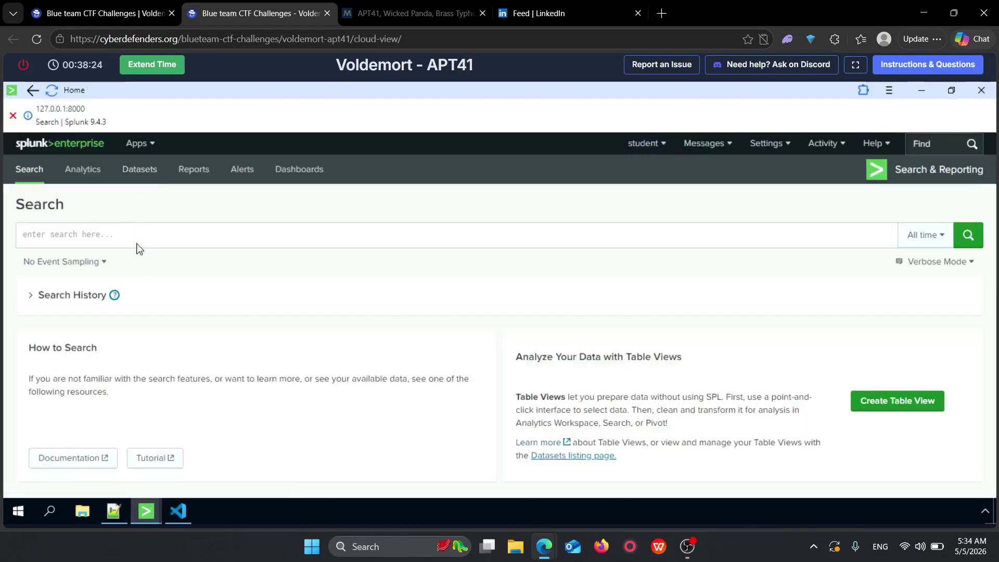
# Step: Search all Splunk indexes with index=* for the copied domain worse-entering-bg-political.trycloudflare.com
pyautogui.click(138, 243)
pyautogui.write('inde')
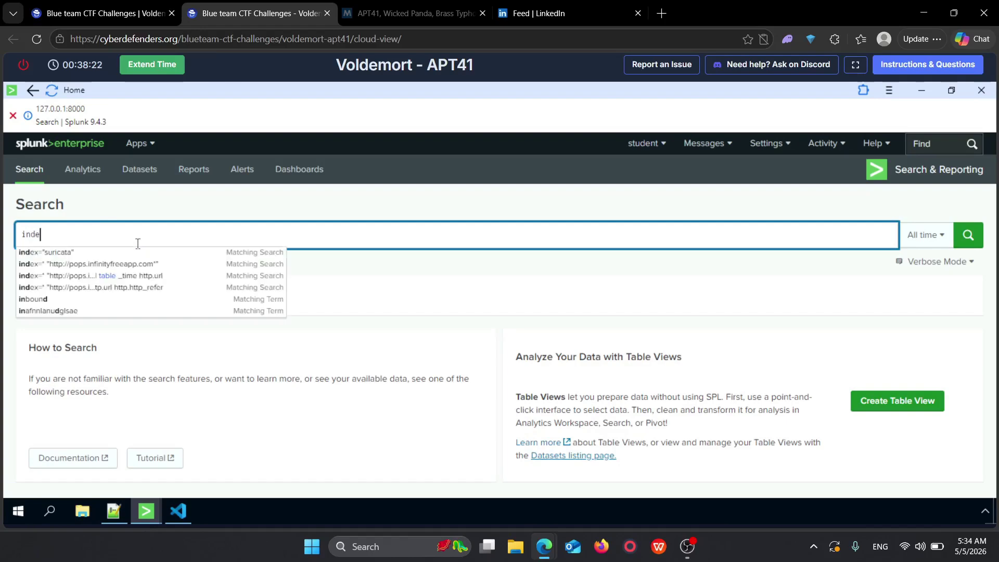
pyautogui.write('x=*')
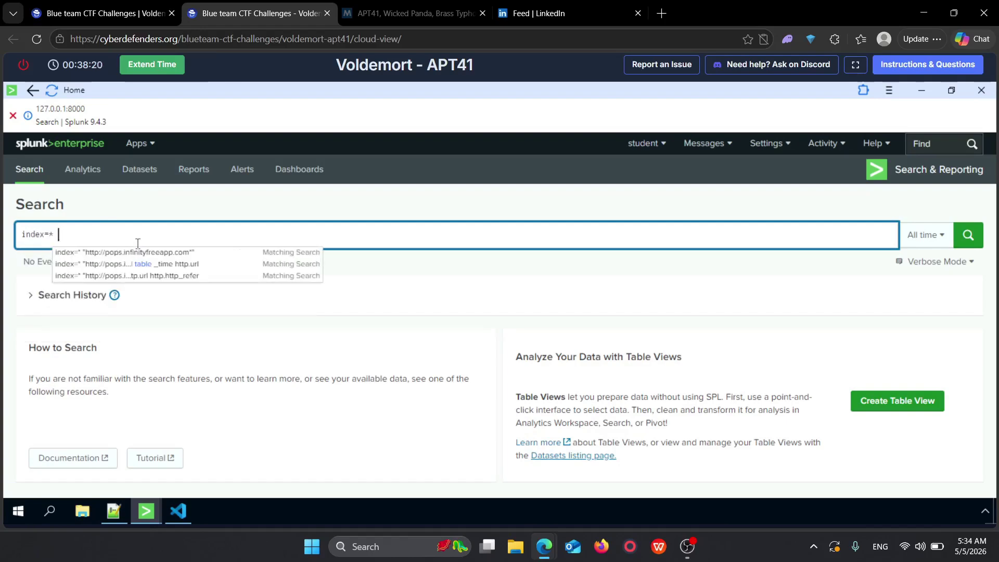
pyautogui.hotkey('ctrl', 'v')
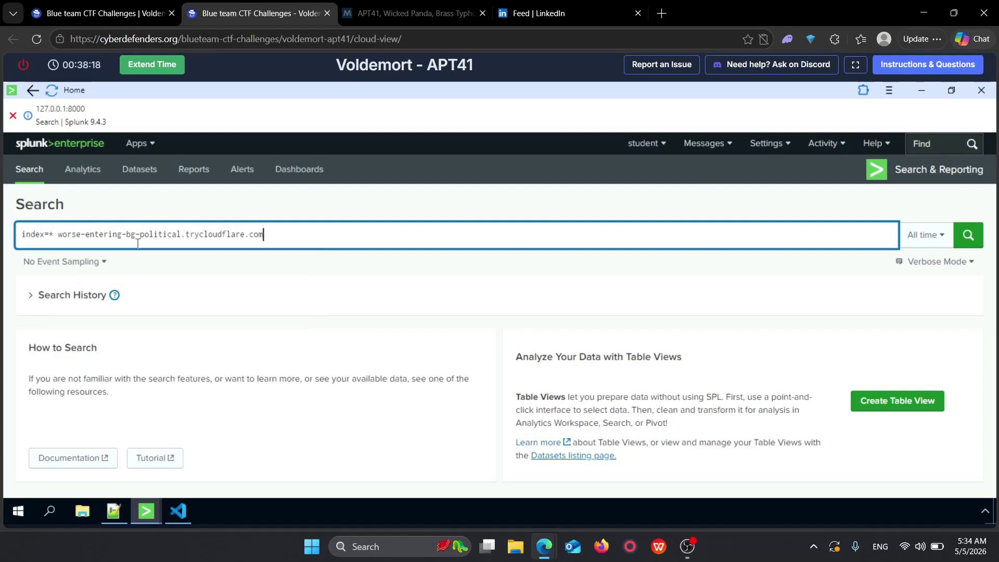
pyautogui.write('"')
pyautogui.press('Left')
pyautogui.press('Left')
pyautogui.press('Left')
pyautogui.press('Left')
pyautogui.press('Left')
pyautogui.press('Left')
pyautogui.press('Left')
pyautogui.press('Left')
pyautogui.press('Left')
pyautogui.press('Left')
pyautogui.press('Left')
pyautogui.press('Left')
pyautogui.press('Left')
pyautogui.press('Left')
pyautogui.press('Left')
pyautogui.press('Left')
pyautogui.press('Left')
pyautogui.press('Left')
pyautogui.press('Left')
pyautogui.press('Left')
pyautogui.press('Left')
pyautogui.press('Left')
pyautogui.press('Left')
pyautogui.press('Left')
pyautogui.press('Left')
pyautogui.press('Left')
pyautogui.press('Left')
pyautogui.press('Left')
pyautogui.press('Left')
pyautogui.press('Left')
pyautogui.press('Left')
pyautogui.press('Left')
pyautogui.press('Left')
pyautogui.write('"')
pyautogui.press('Return')
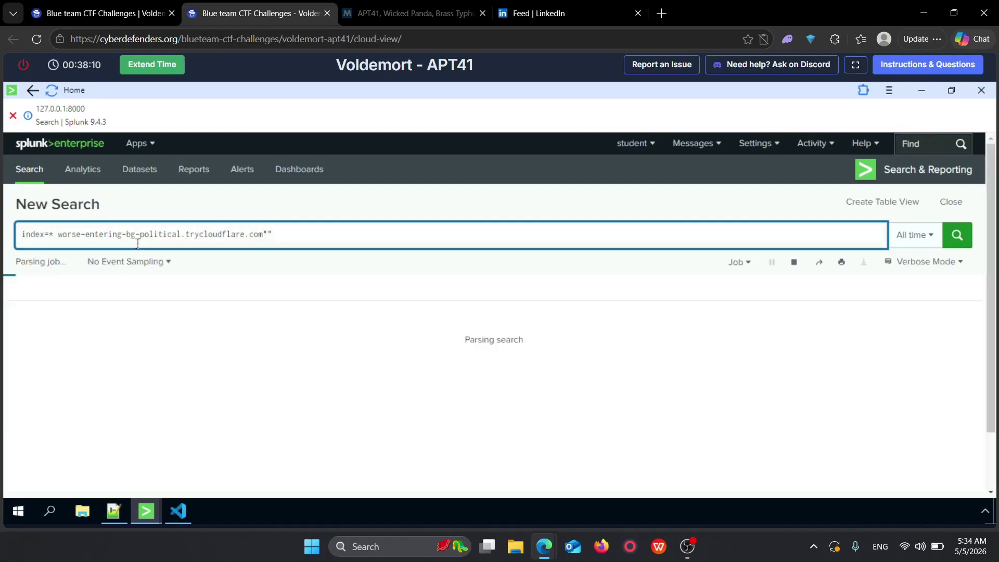
# Step: Correct the query to index=* "worse-entering-bg-political.trycloudflare.com" with the domain in quotation marks, and rerun the search
pyautogui.press('BackSpace')
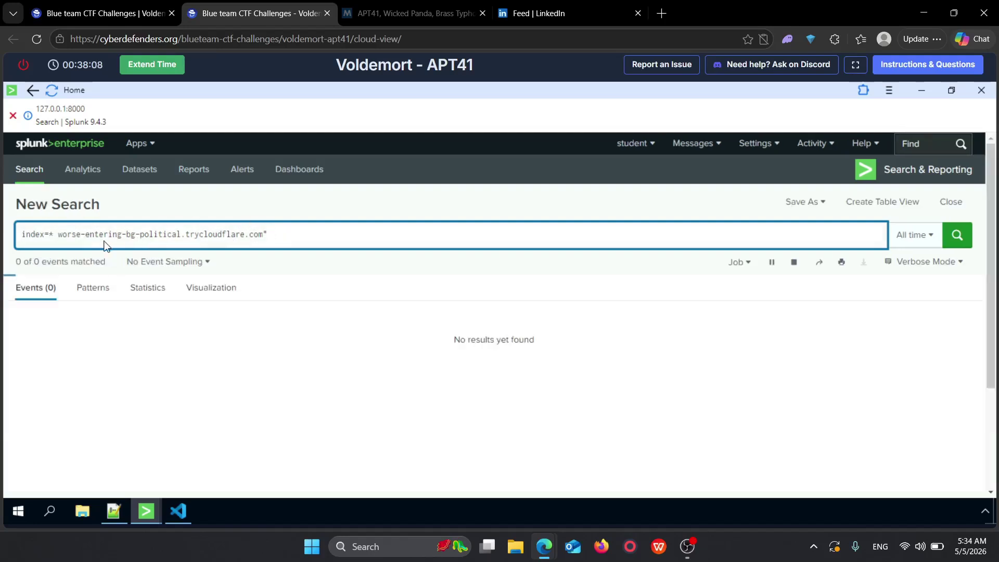
pyautogui.click(58, 235)
pyautogui.write('"')
pyautogui.press('Return')
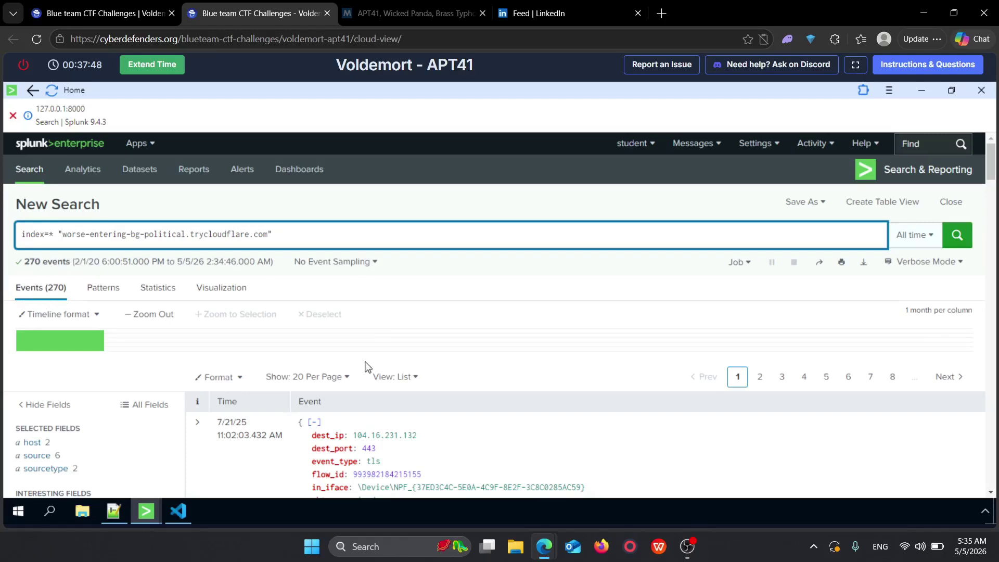
# Step: Examine the values of the sourcetype and app fields for the events that match the tunneling domain
pyautogui.scroll(-3, 84, 364)
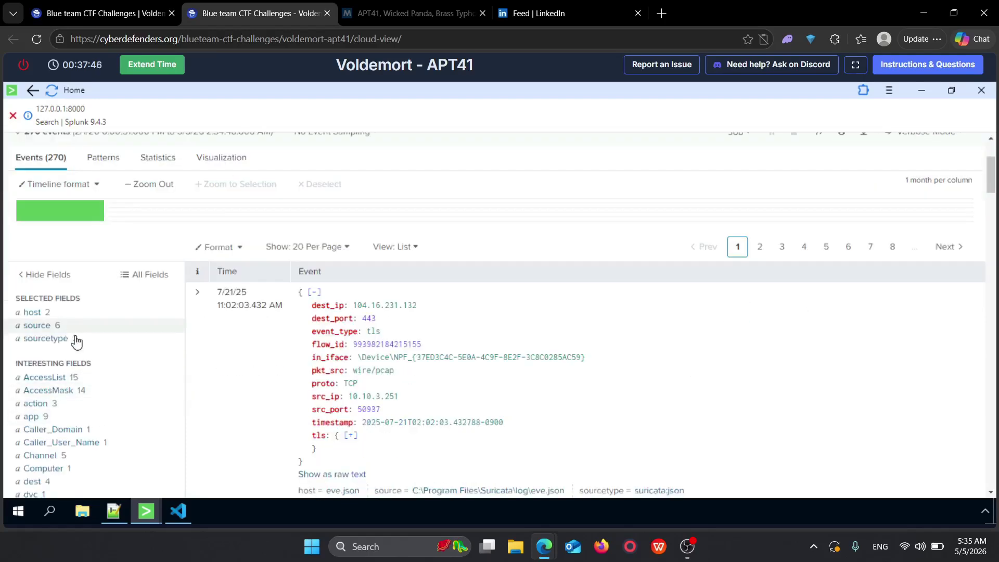
pyautogui.click(75, 341)
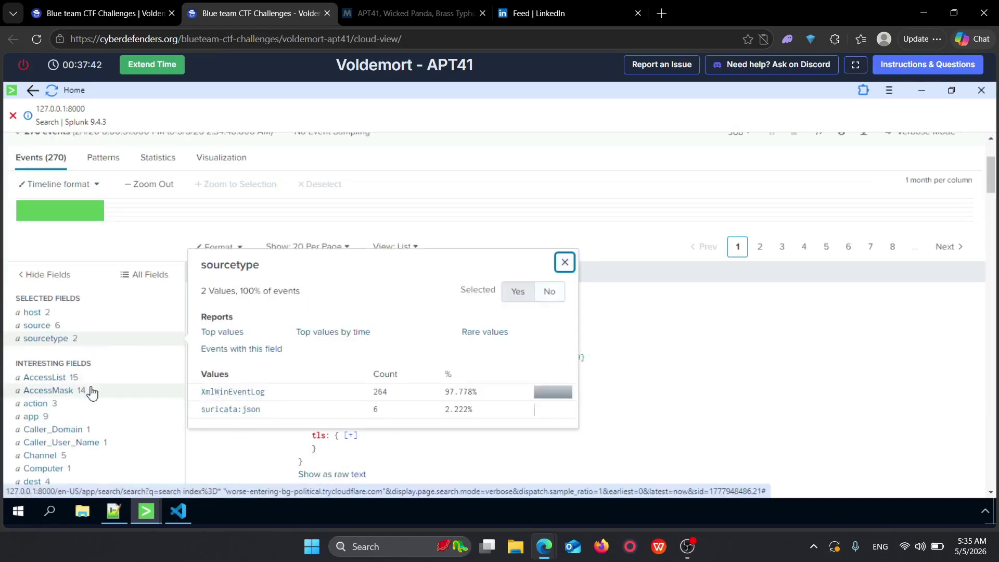
pyautogui.click(36, 417)
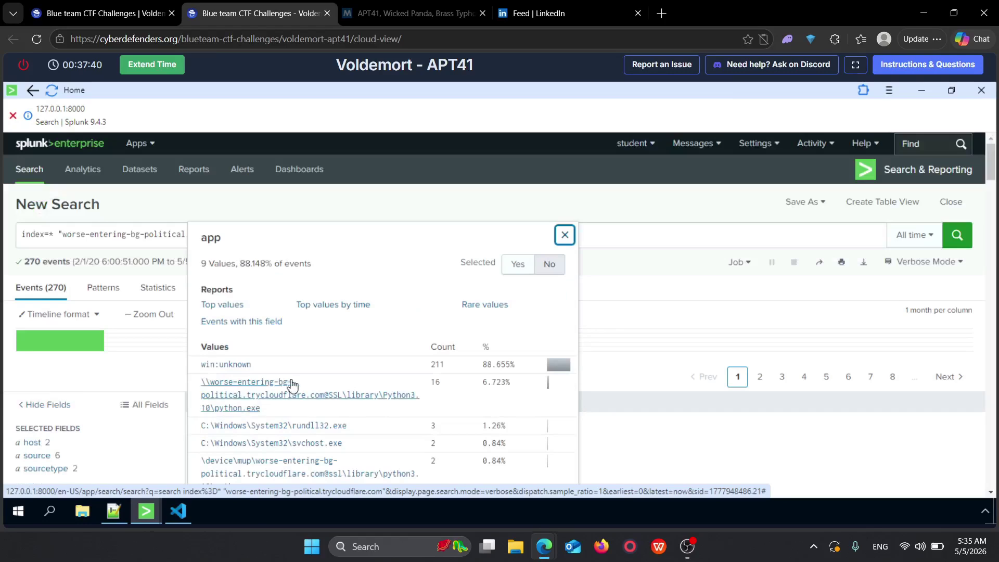
pyautogui.scroll(-1, 334, 377)
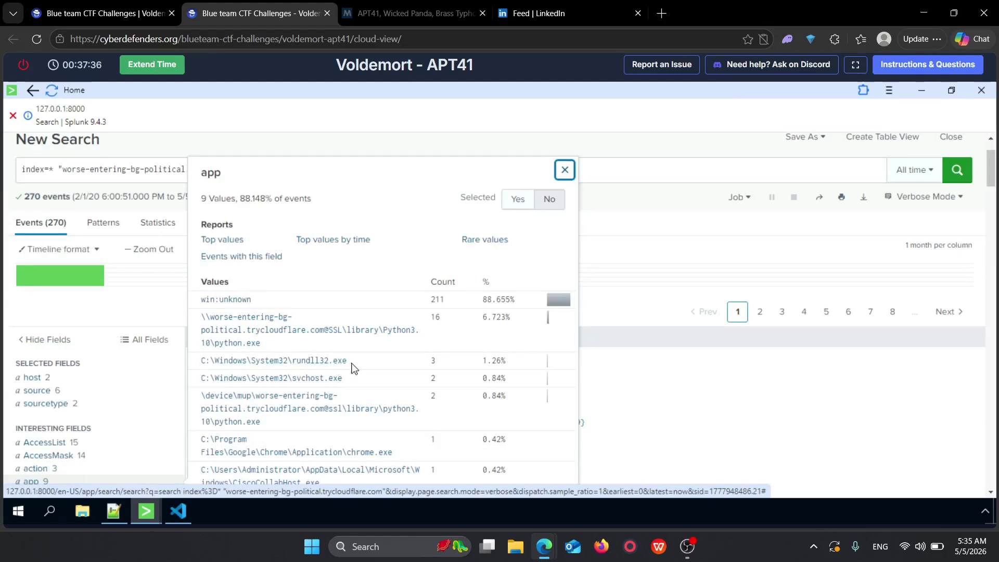
pyautogui.scroll(-1, 348, 412)
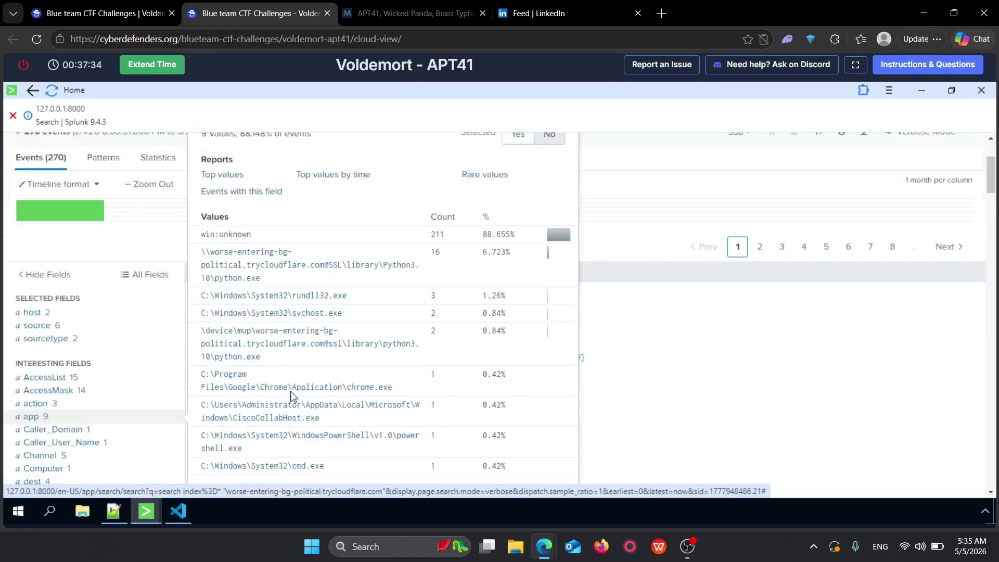
pyautogui.scroll(1, 147, 305)
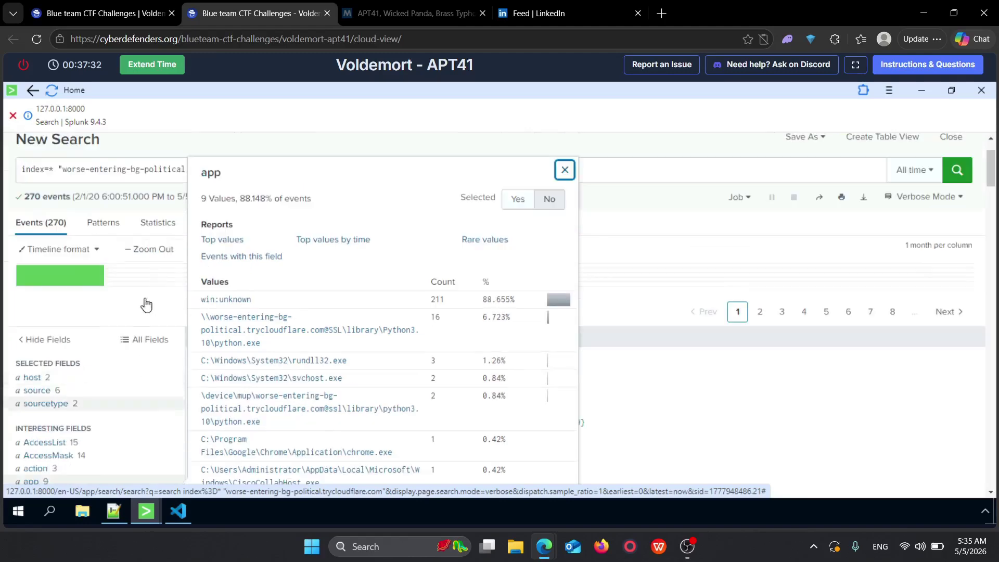
# Step: Filter the full field list by "comman" and expand the CommandLine field to examine its values
pyautogui.click(144, 339)
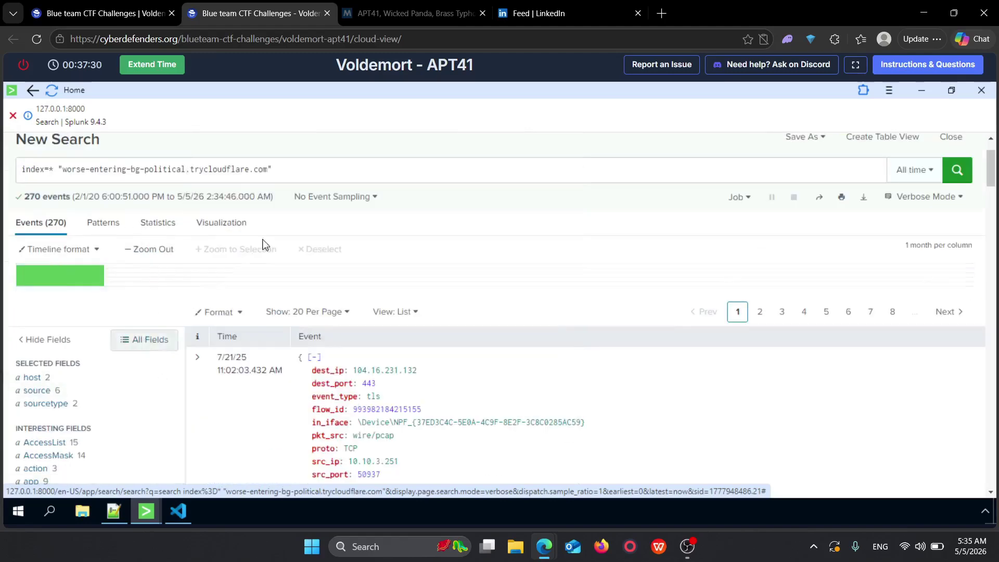
pyautogui.click(392, 207)
pyautogui.write('comman')
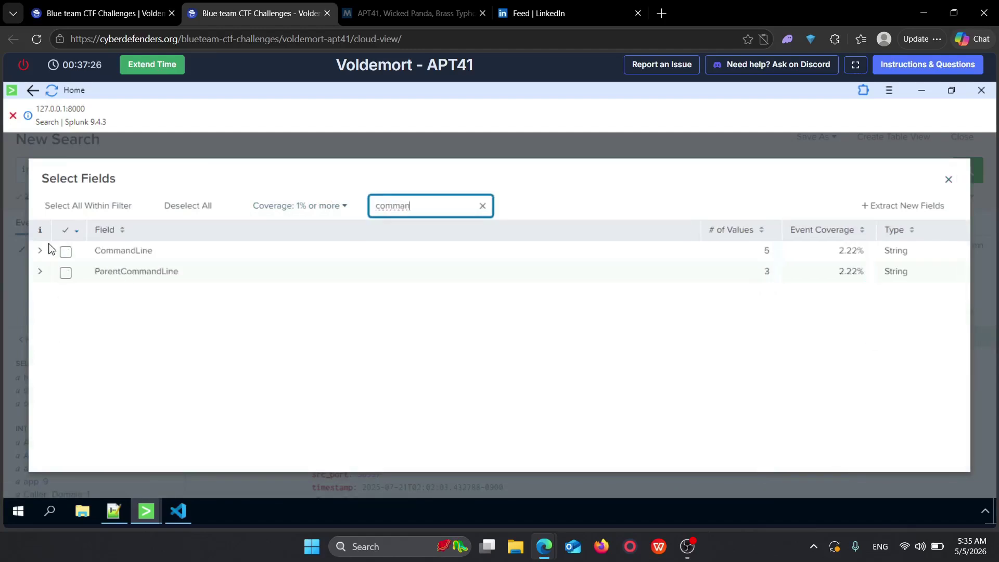
pyautogui.click(40, 252)
pyautogui.scroll(-1, 156, 316)
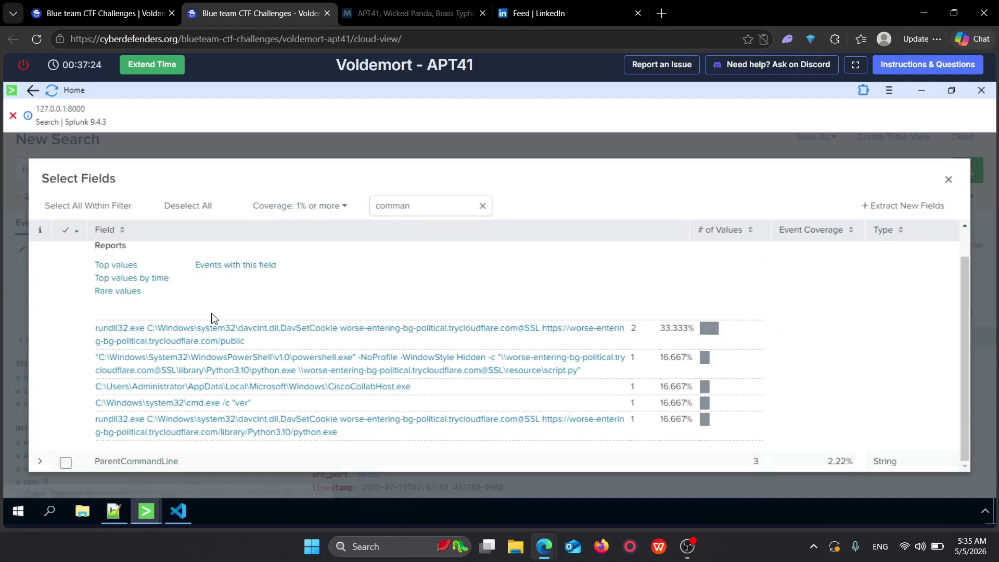
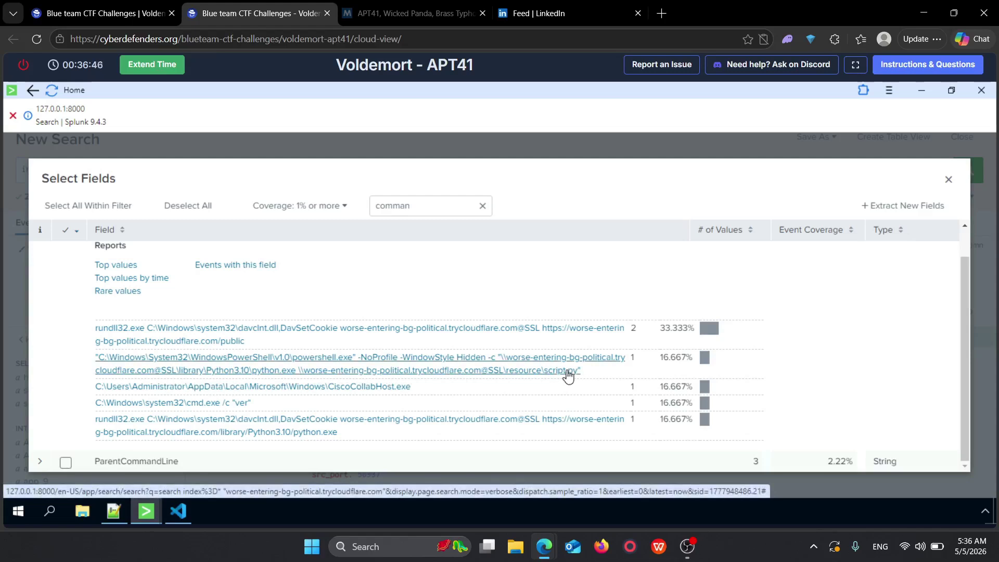
# Step: Narrow the search to the hidden PowerShell CommandLine value that launches script.py, and highlight the resource\script.py part of the query
pyautogui.click(425, 359)
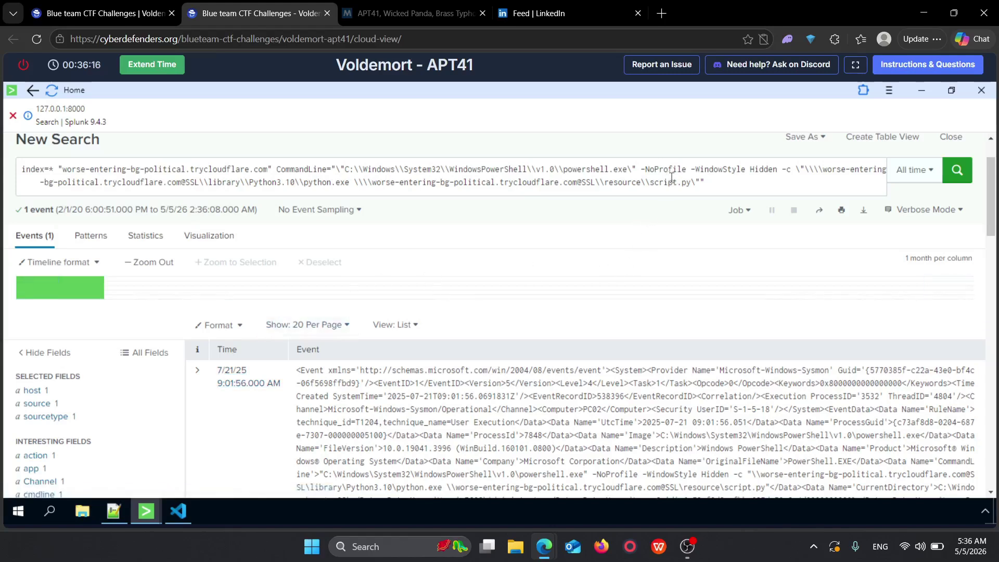
pyautogui.moveTo(654, 181); pyautogui.dragTo(592, 187)
pyautogui.click(687, 189)
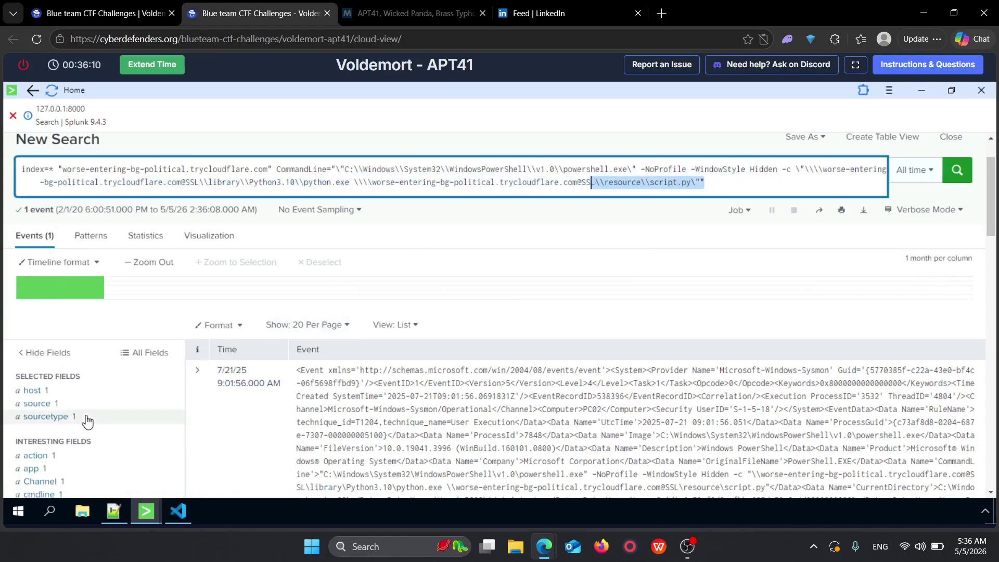
# Step: Check the values of the CommandLine and dest fields for the PowerShell script event
pyautogui.scroll(-6, 100, 394)
pyautogui.scroll(1, 369, 225)
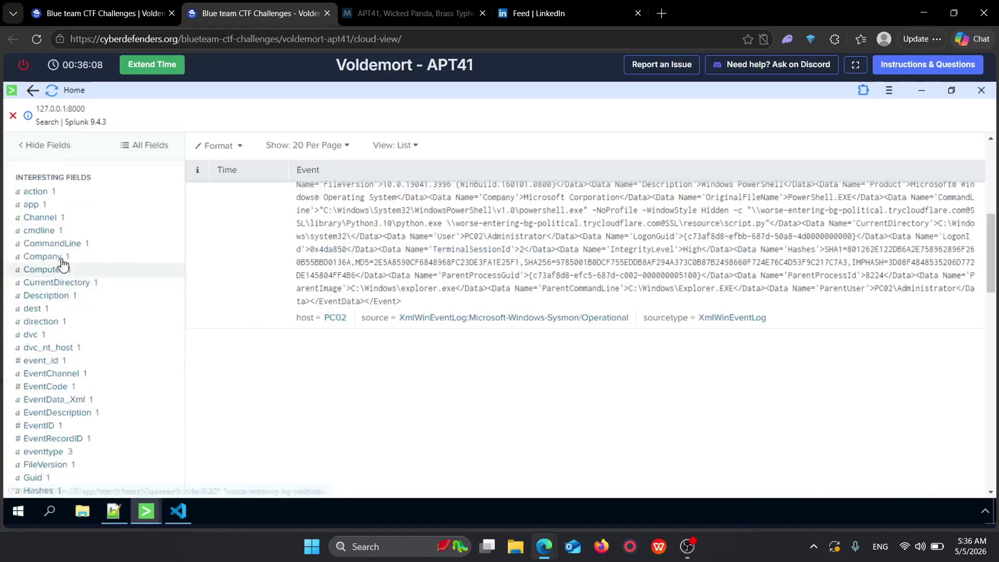
pyautogui.click(42, 255)
pyautogui.click(59, 243)
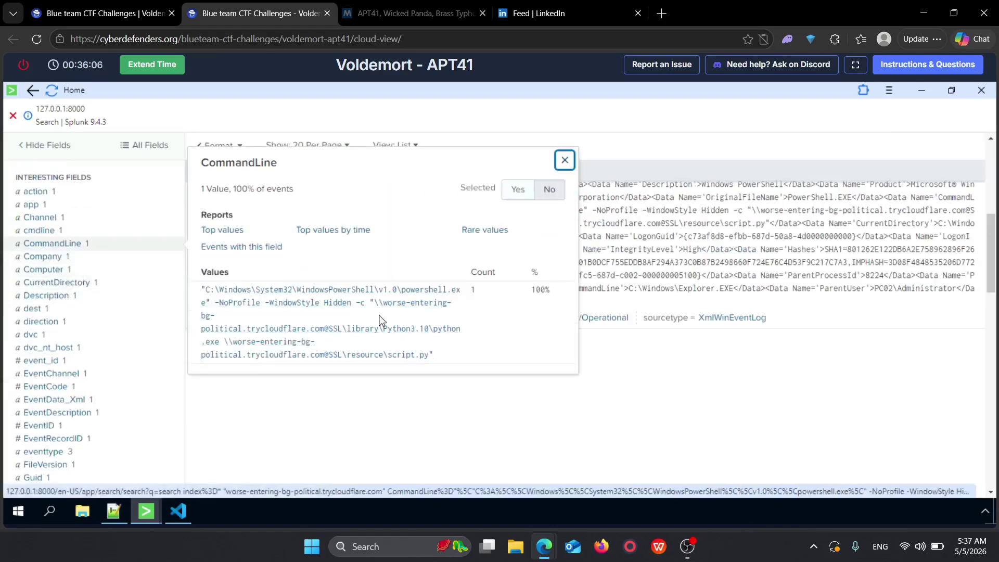
pyautogui.click(73, 310)
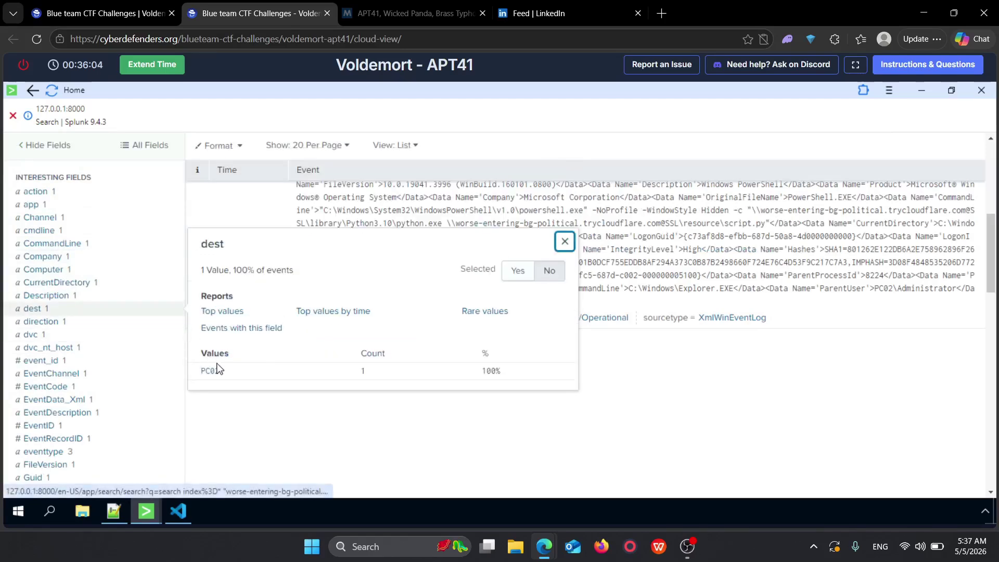
pyautogui.scroll(-1, 96, 352)
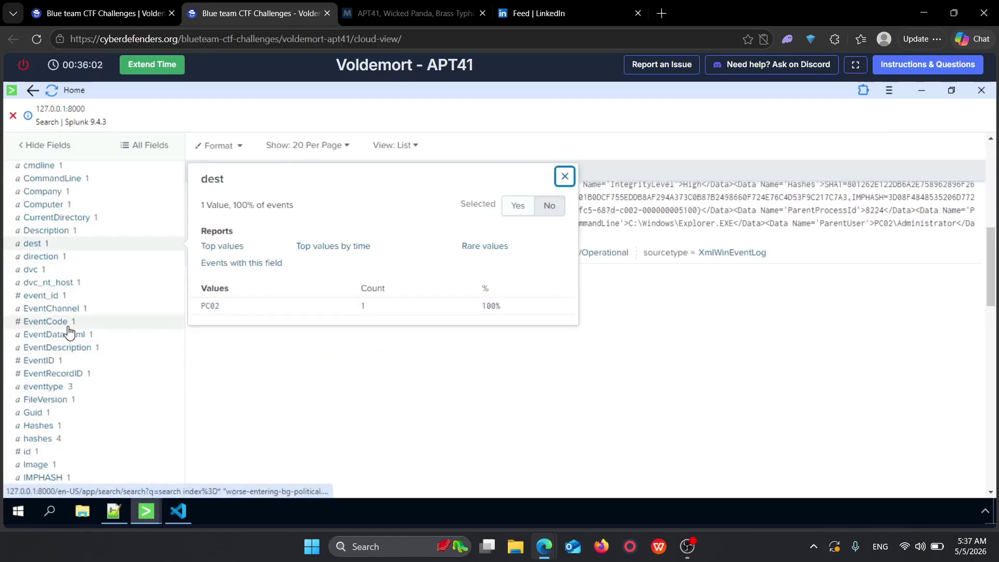
pyautogui.click(68, 324)
# Step: Inspect the event's parent process details in the ParentImage, parent_process_name and parent_process_path fields
pyautogui.scroll(-2, 72, 330)
pyautogui.scroll(-10, 78, 312)
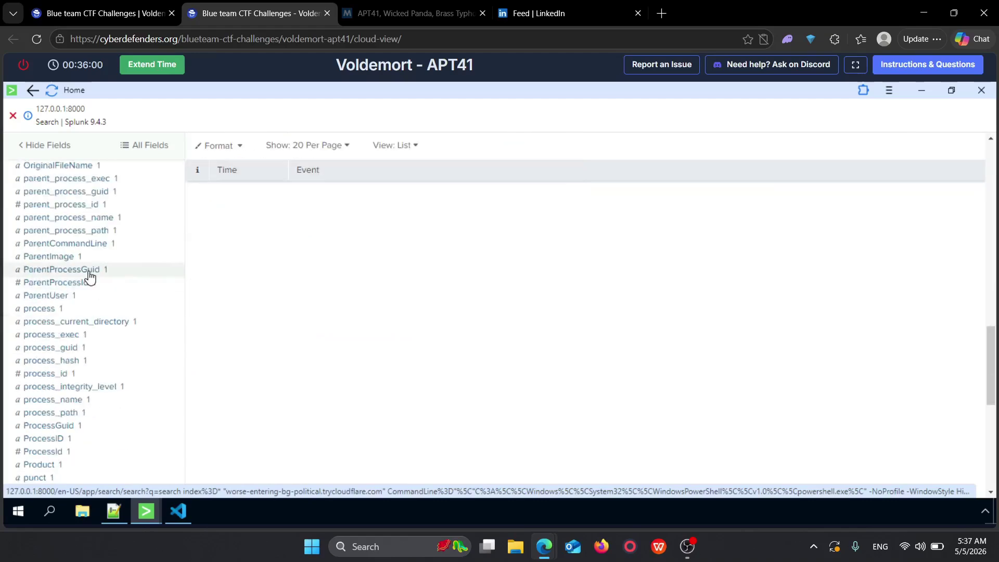
pyautogui.scroll(4, 86, 271)
pyautogui.click(83, 258)
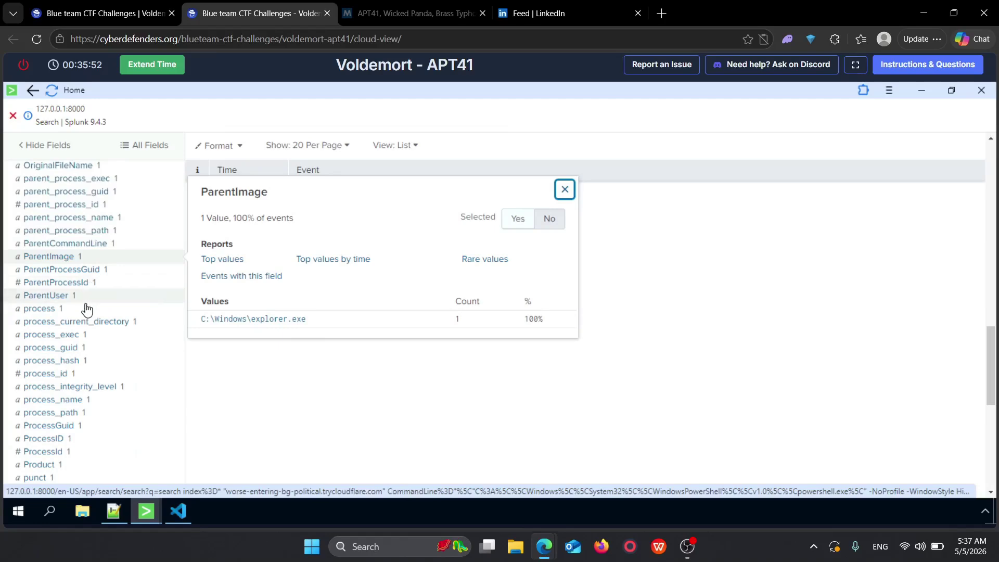
pyautogui.scroll(3, 72, 326)
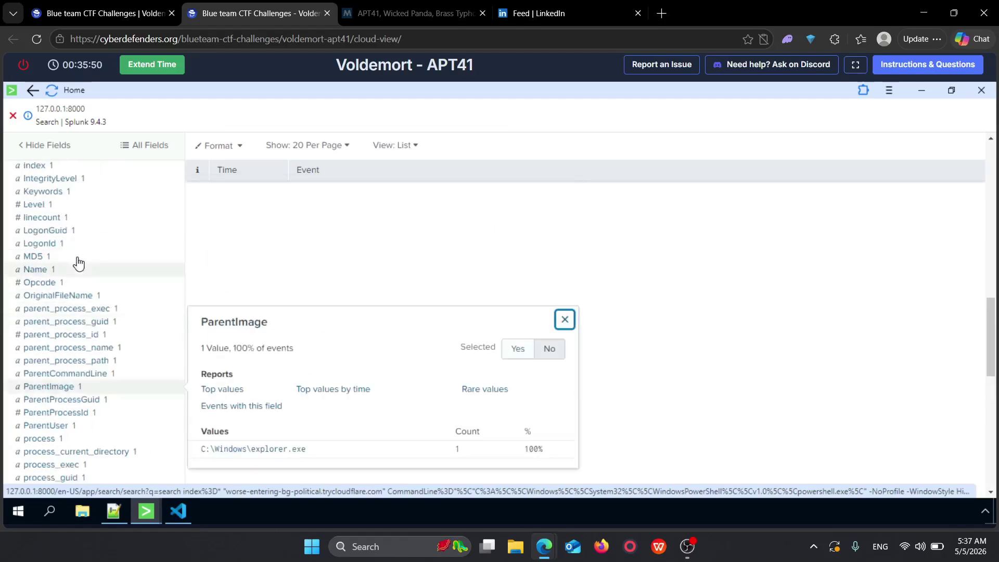
pyautogui.click(78, 336)
pyautogui.click(80, 354)
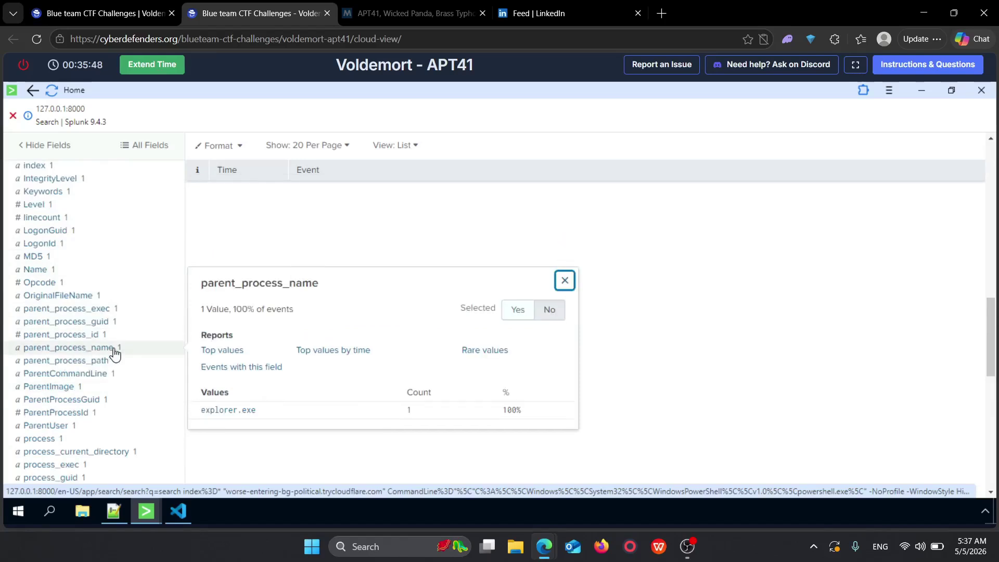
pyautogui.click(102, 375)
pyautogui.click(104, 361)
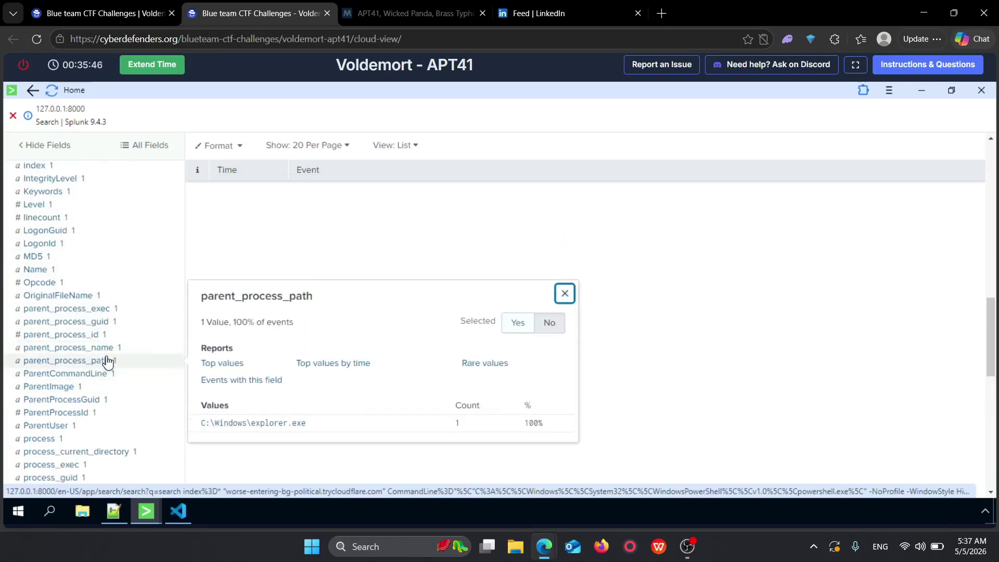
# Step: Check the event's process_name value, then return to the event details
pyautogui.scroll(-3, 91, 328)
pyautogui.scroll(-4, 89, 333)
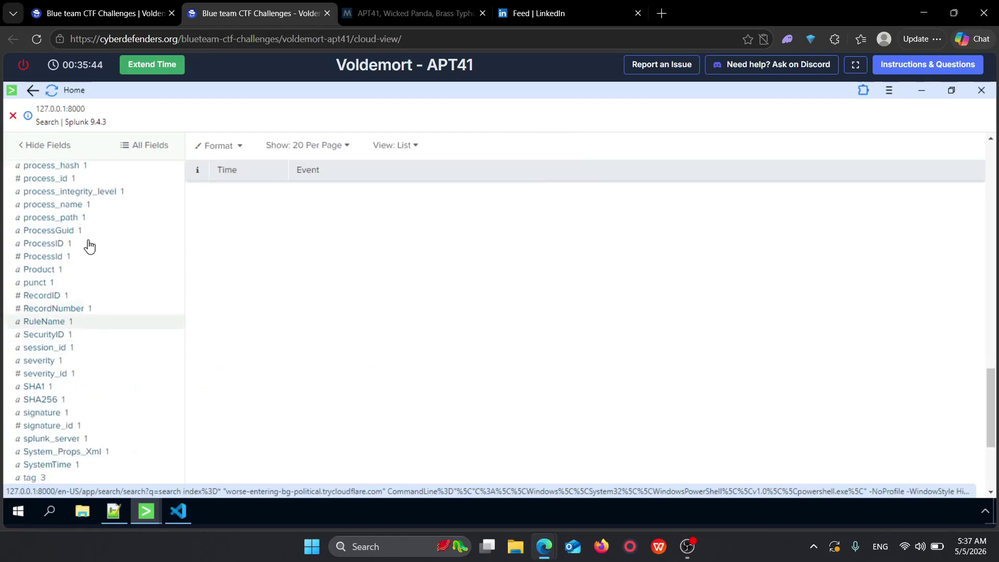
pyautogui.click(75, 206)
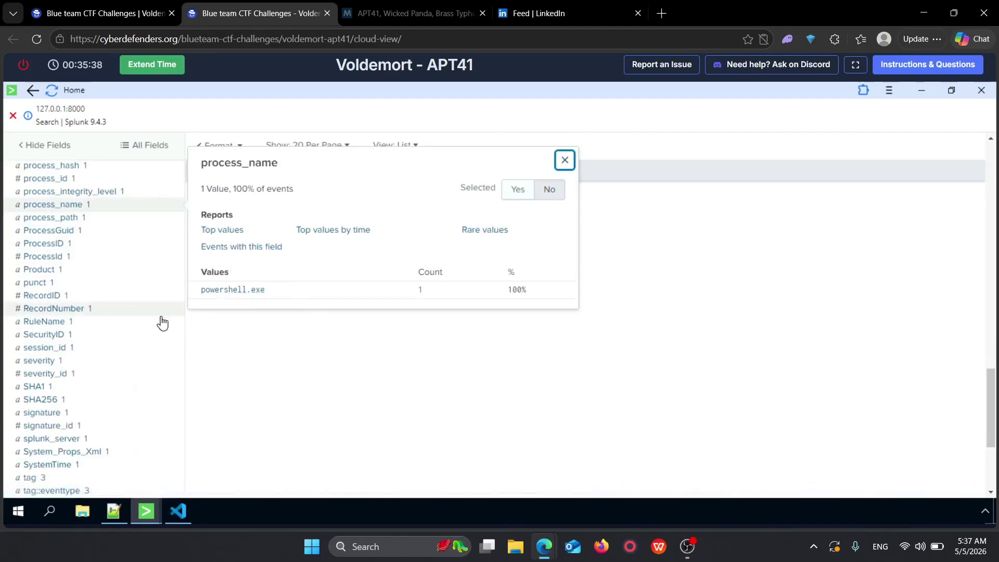
pyautogui.scroll(10, 450, 309)
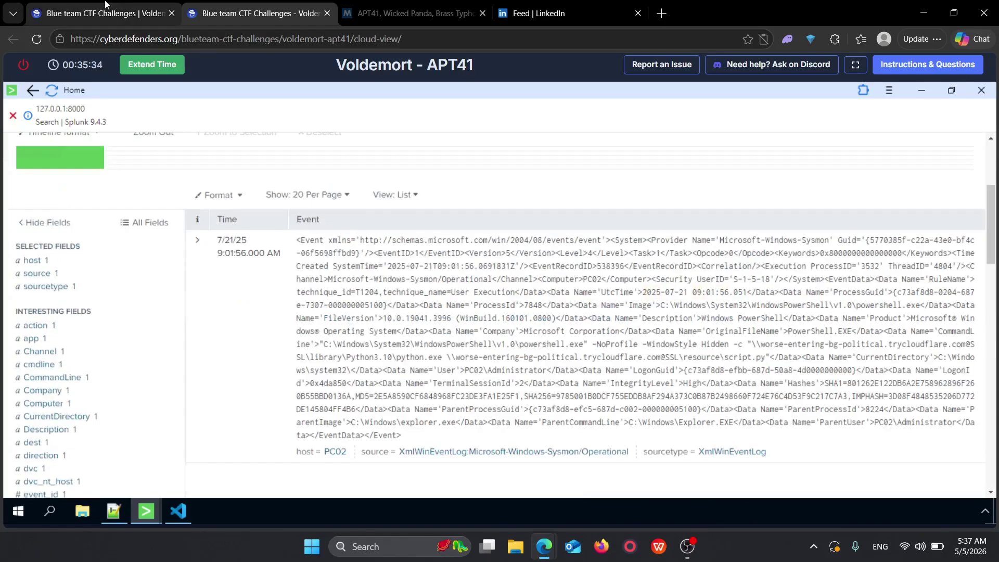
# Step: Switch to the lab's question page and review the Execution questions about the tunneling domain, image server and malicious script
pyautogui.hotkey('ctrl', 'shift', 'Tab')
pyautogui.scroll(-1, 526, 392)
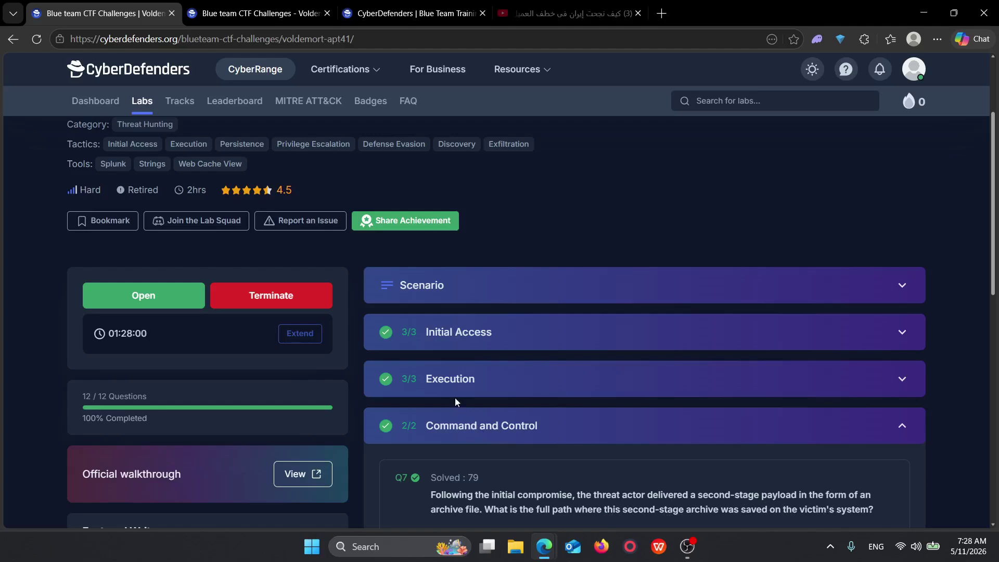
pyautogui.click(445, 385)
pyautogui.scroll(-1, 445, 385)
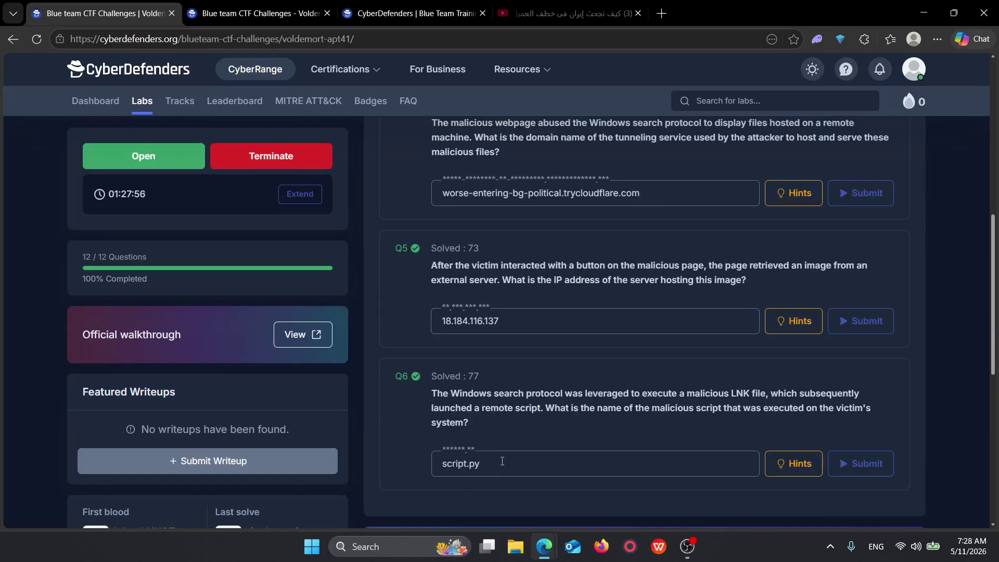
pyautogui.scroll(3, 496, 460)
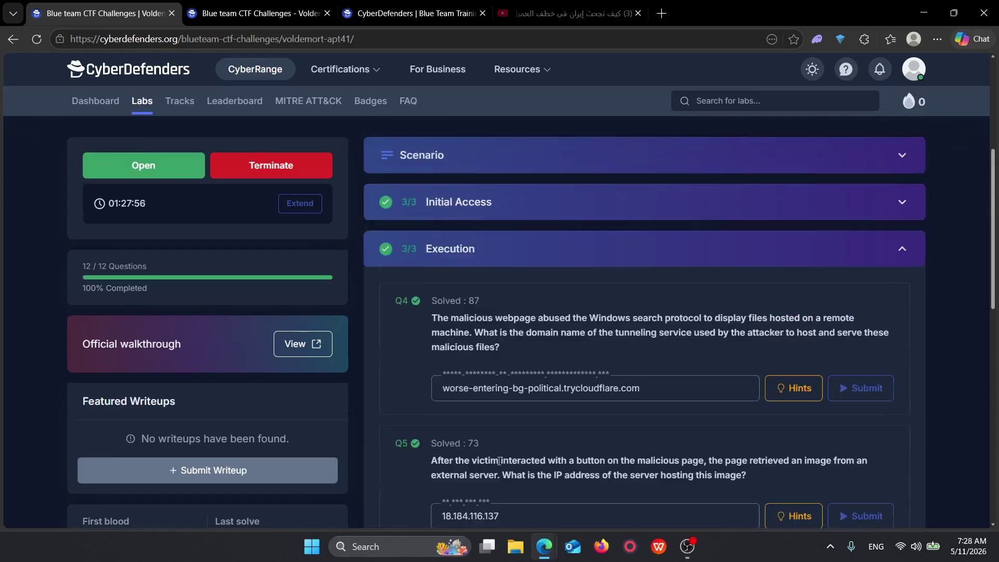
# Step: Collapse the Execution section and read question Q7 about the path of the second-stage archive under Command and Control
pyautogui.click(464, 266)
pyautogui.click(473, 295)
pyautogui.scroll(3, 472, 296)
pyautogui.scroll(-1, 518, 384)
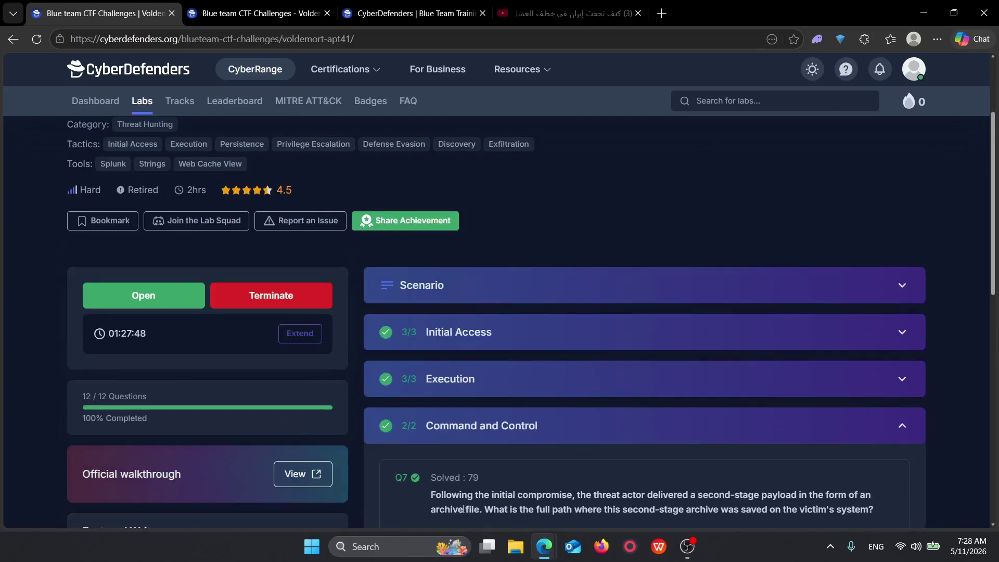
# Step: Return to the Splunk search, filter its full field list by "file", and add file_name and file_path to the selected fields
pyautogui.click(293, 16)
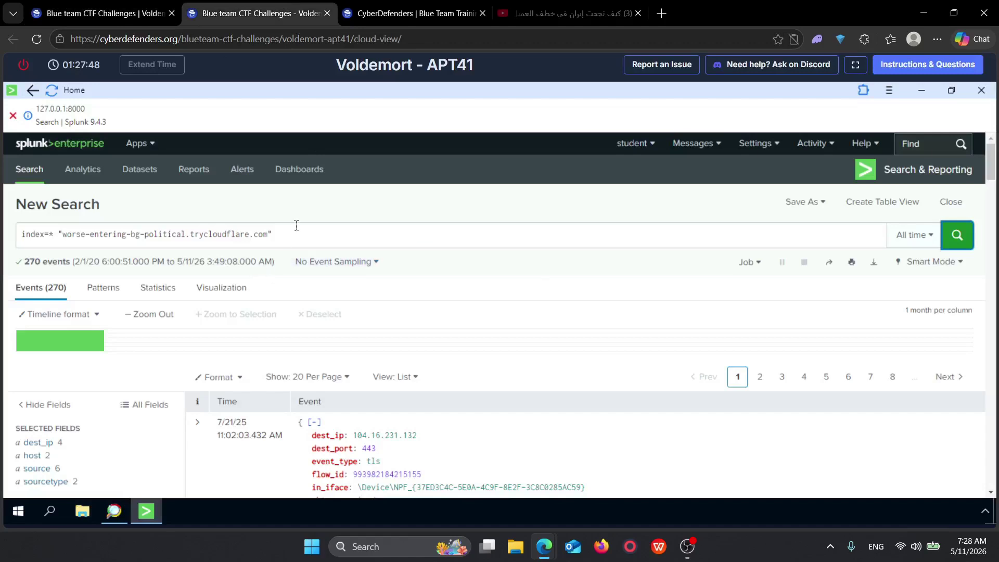
pyautogui.click(263, 237)
pyautogui.click(145, 404)
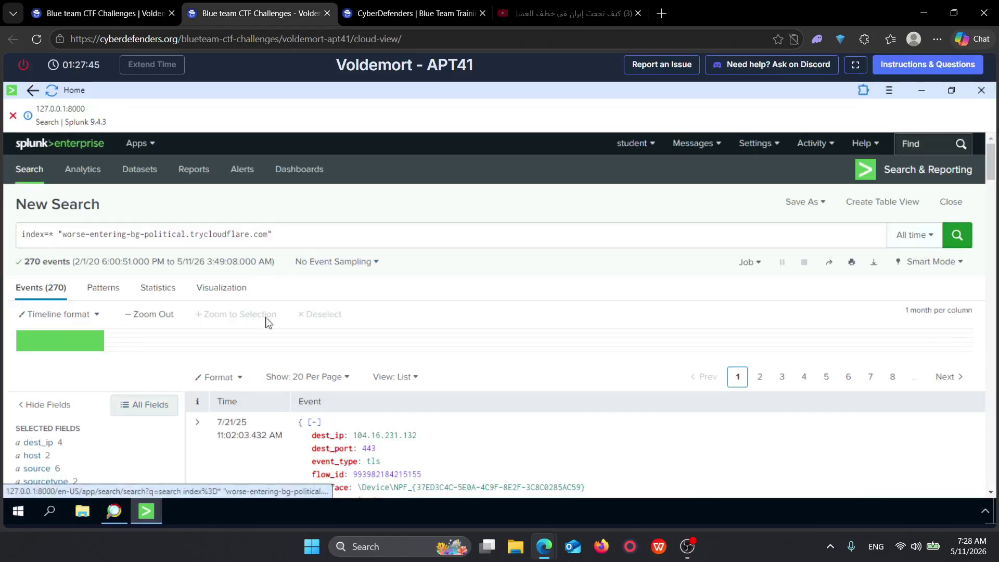
pyautogui.click(405, 216)
pyautogui.doubleClick(406, 216)
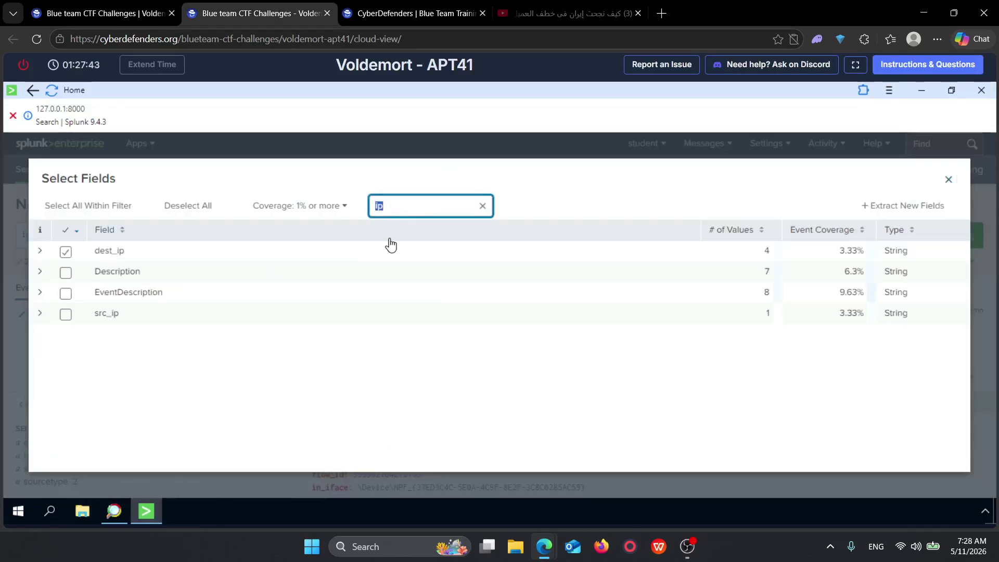
pyautogui.press('BackSpace')
pyautogui.write('f')
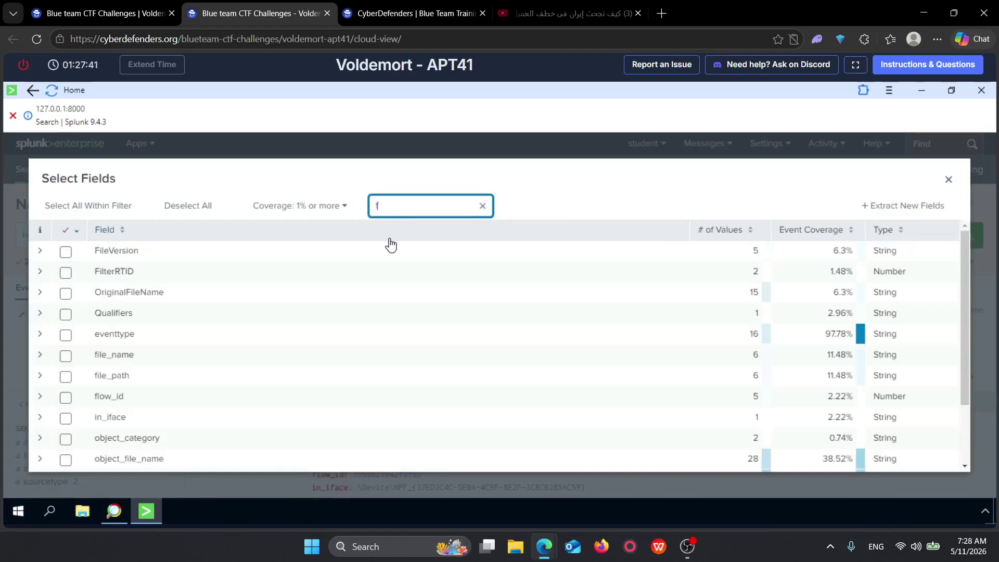
pyautogui.write('iles')
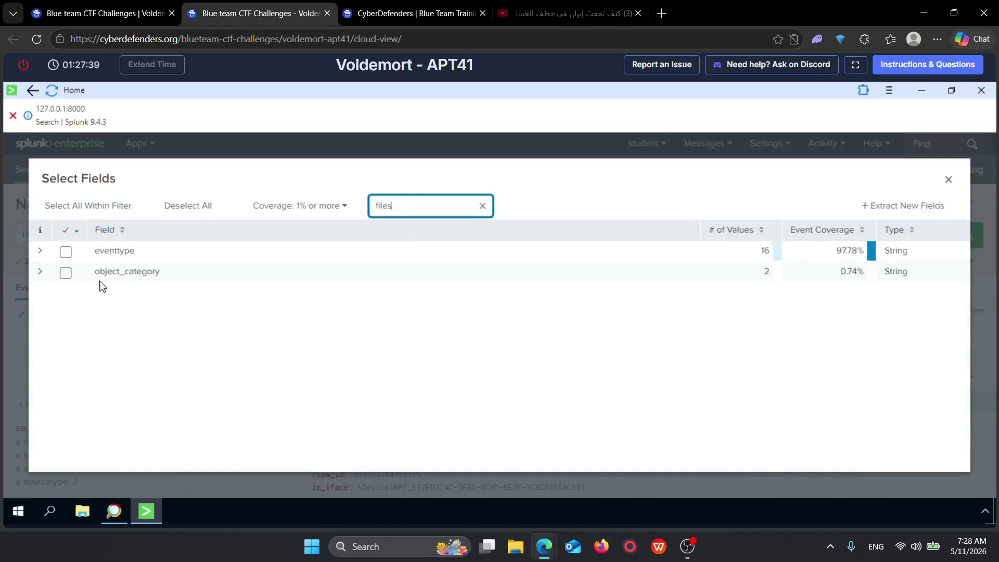
pyautogui.press('BackSpace')
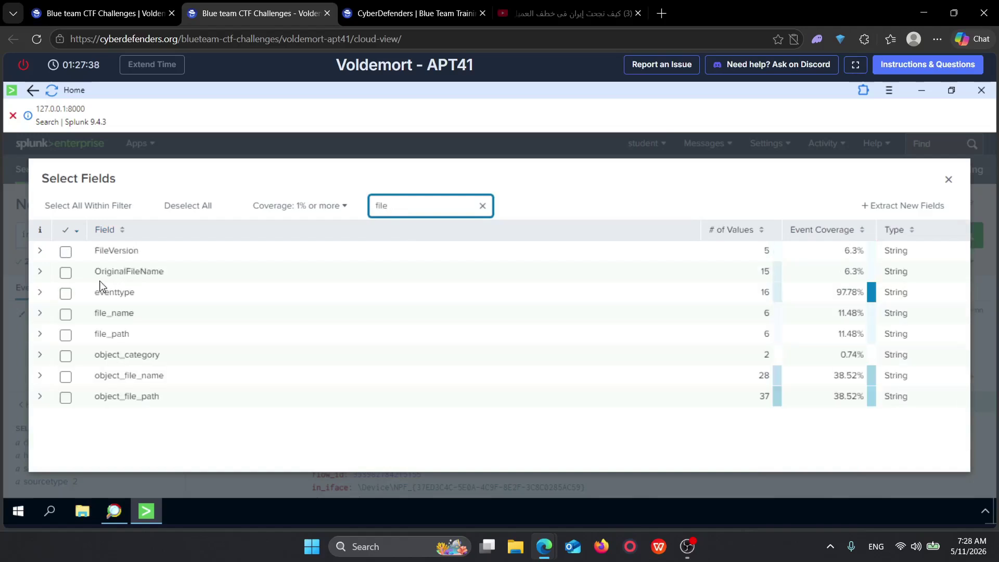
pyautogui.click(65, 314)
pyautogui.click(65, 335)
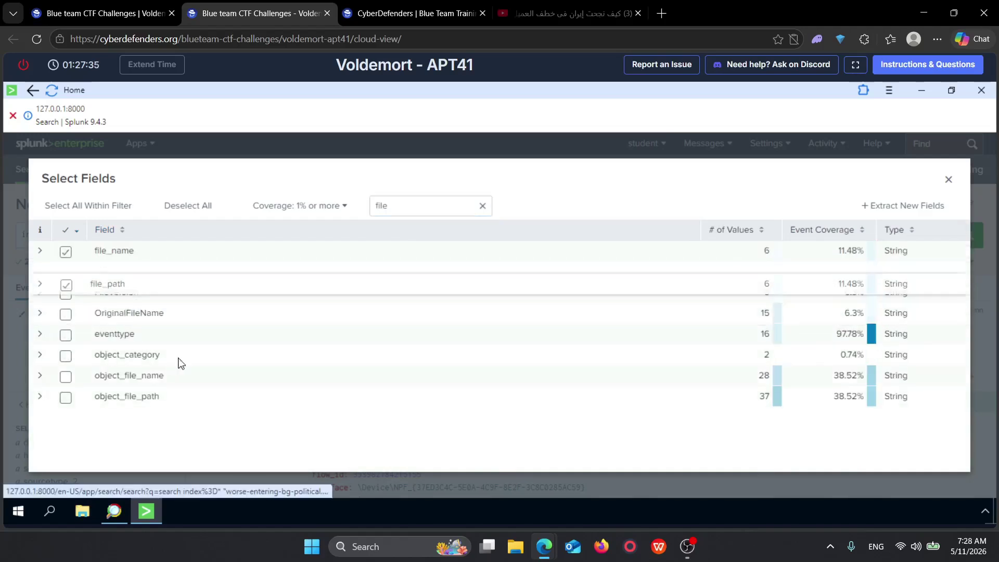
pyautogui.click(15, 339)
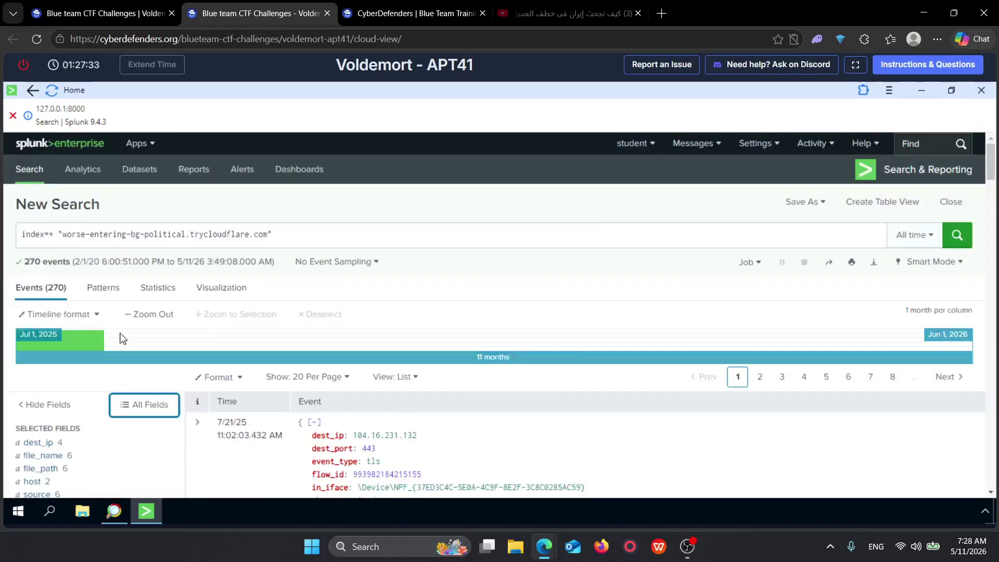
# Step: Review the file_name values in the events that mention the tunneling domain
pyautogui.scroll(-1, 62, 416)
pyautogui.click(58, 392)
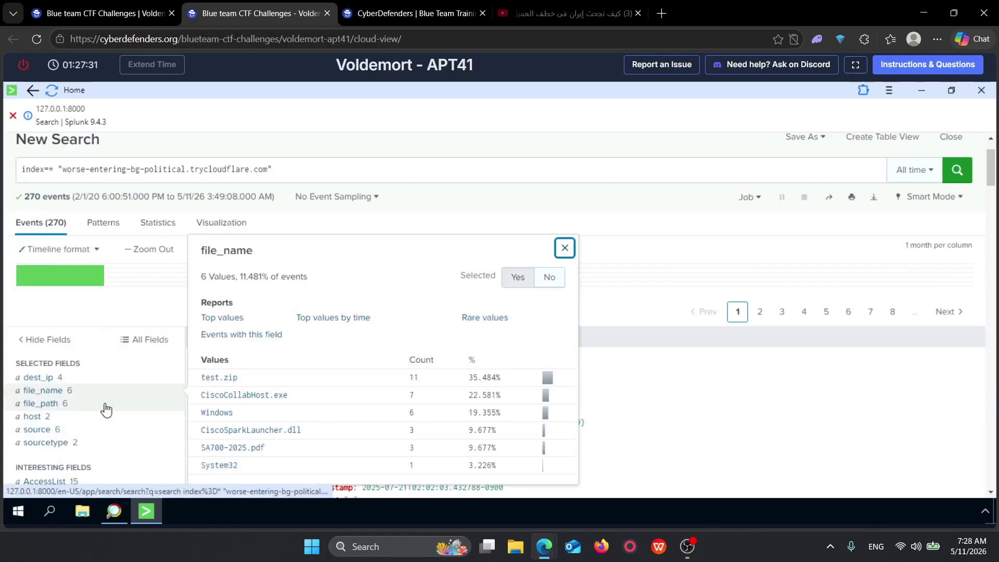
pyautogui.scroll(-2, 299, 408)
pyautogui.scroll(1, 233, 266)
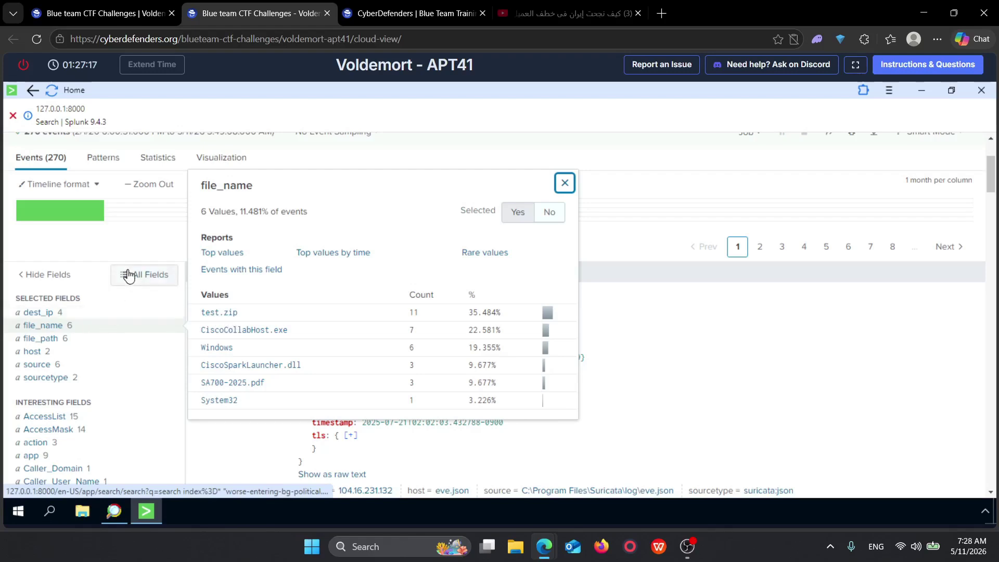
# Step: Append "| table" to the end of the tunneling domain search query
pyautogui.scroll(3, 128, 268)
pyautogui.click(305, 241)
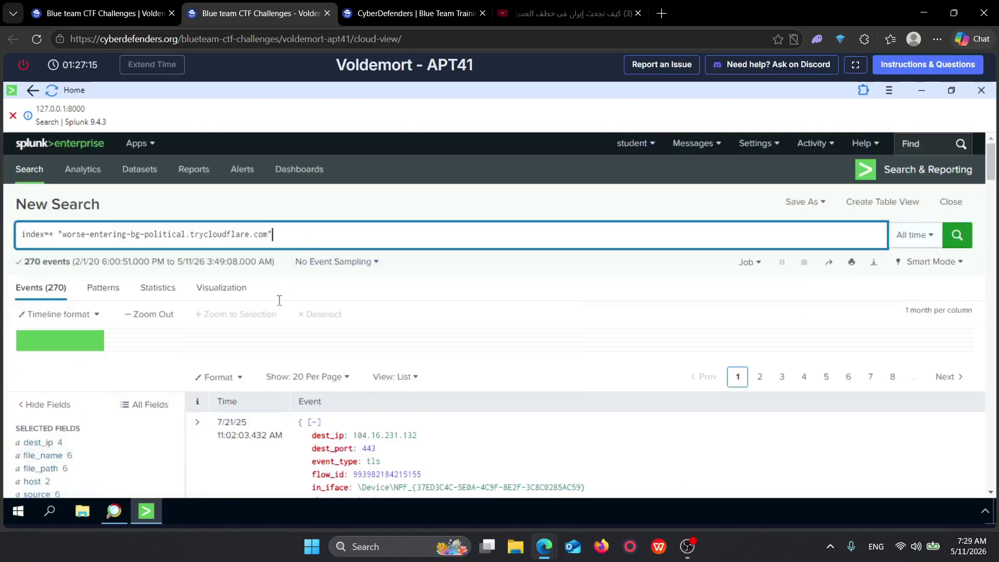
pyautogui.write('| ')
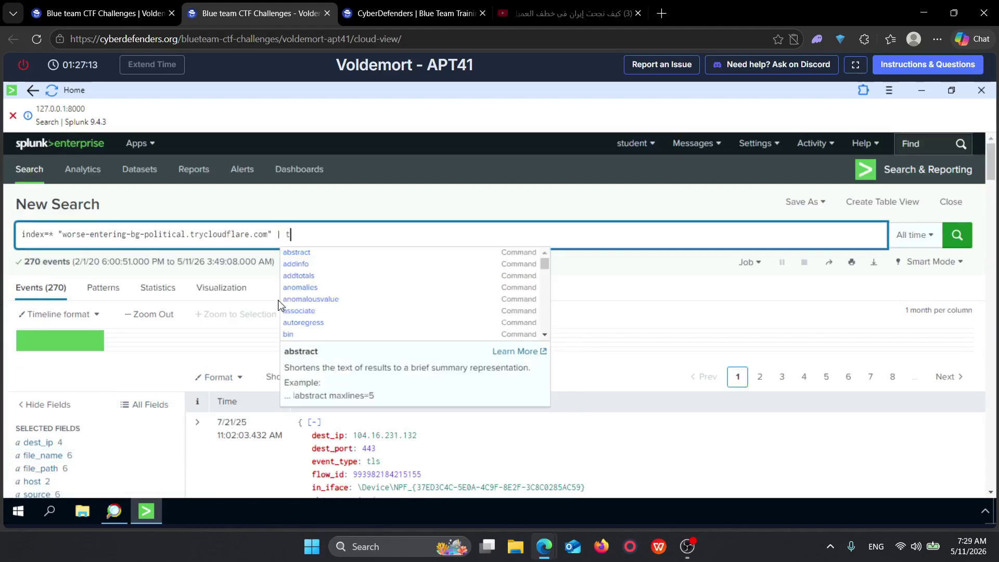
pyautogui.write('table')
pyautogui.scroll(-4, 49, 428)
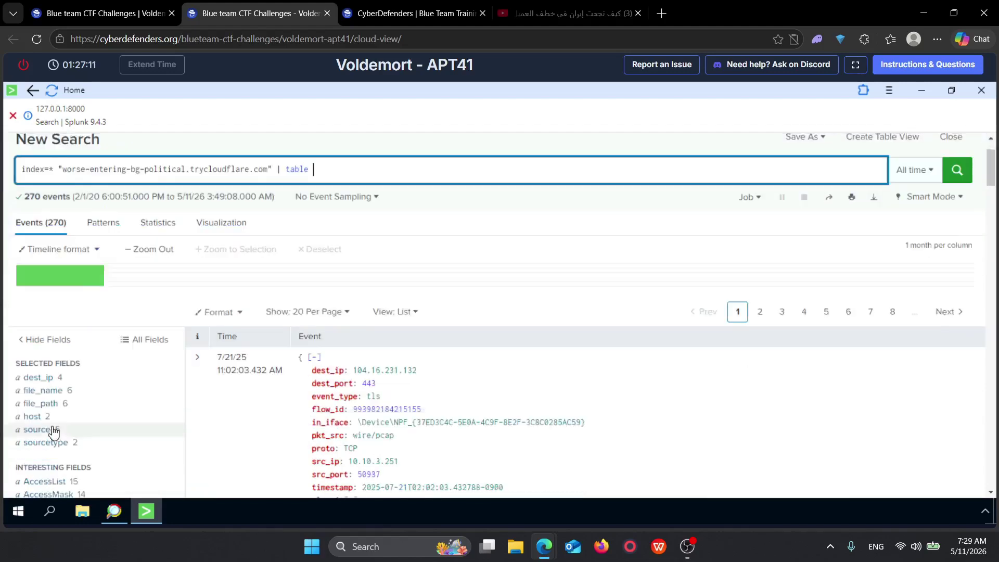
pyautogui.scroll(4, 189, 300)
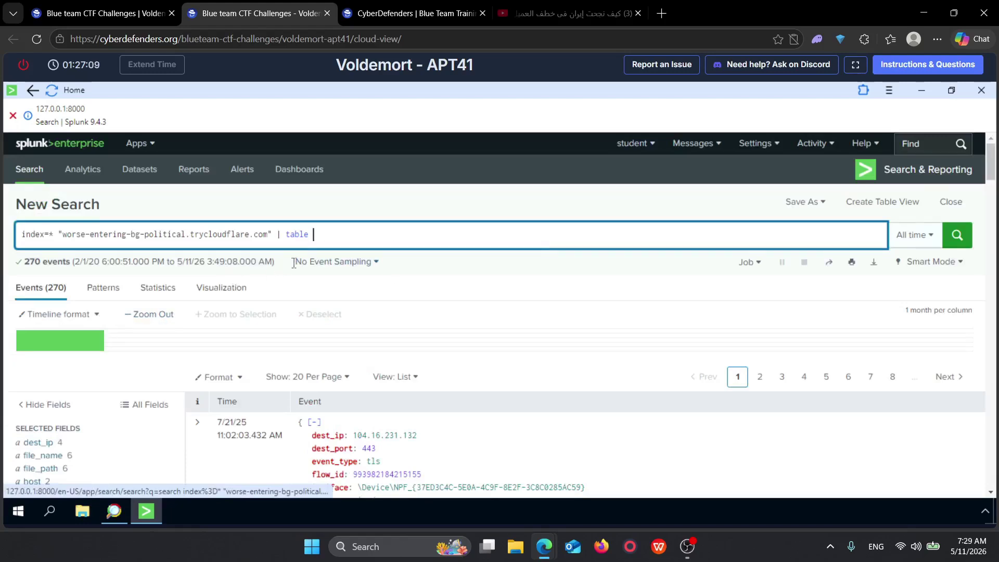
# Step: Copy the file_name field name from its value summary and add it to the query's table command
pyautogui.scroll(-3, 49, 437)
pyautogui.click(67, 327)
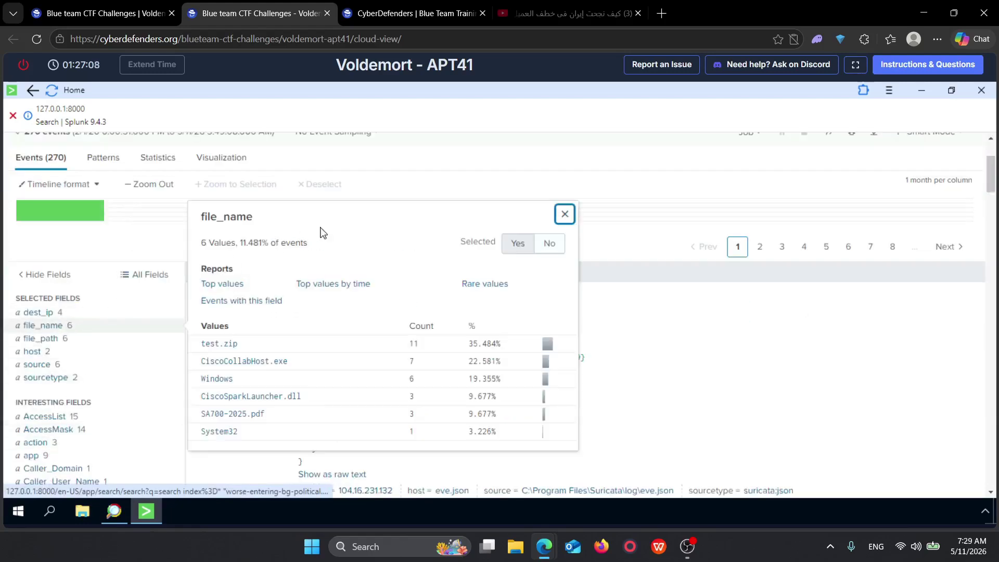
pyautogui.doubleClick(227, 221)
pyautogui.rightClick(227, 221)
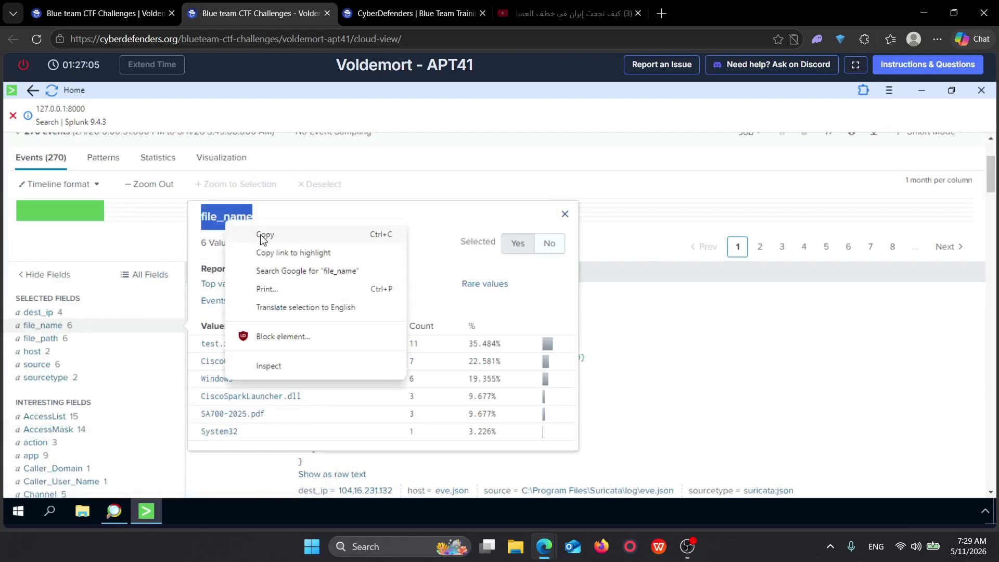
pyautogui.click(265, 232)
pyautogui.scroll(3, 364, 232)
pyautogui.click(349, 240)
pyautogui.click(348, 240)
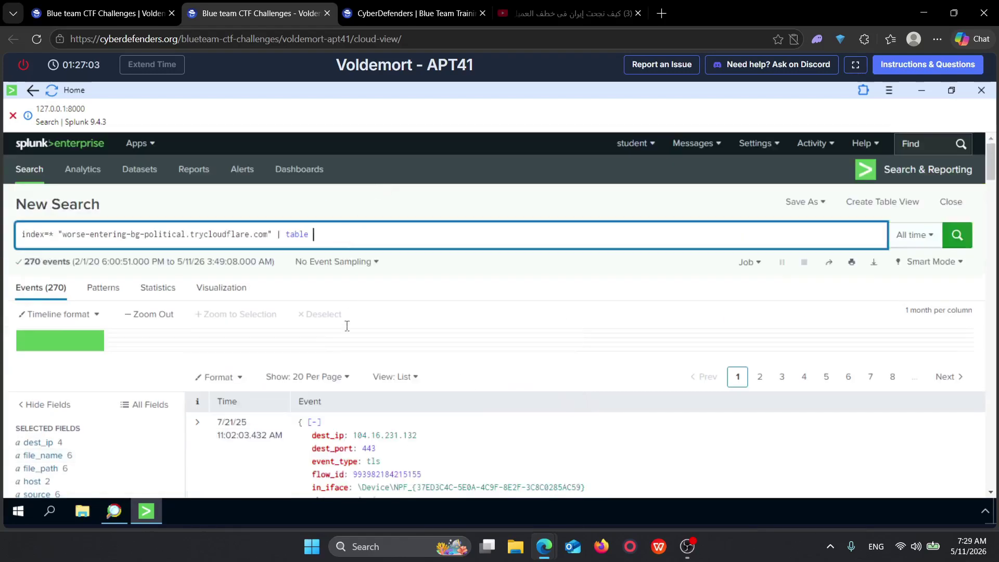
pyautogui.hotkey('ctrl', 'v')
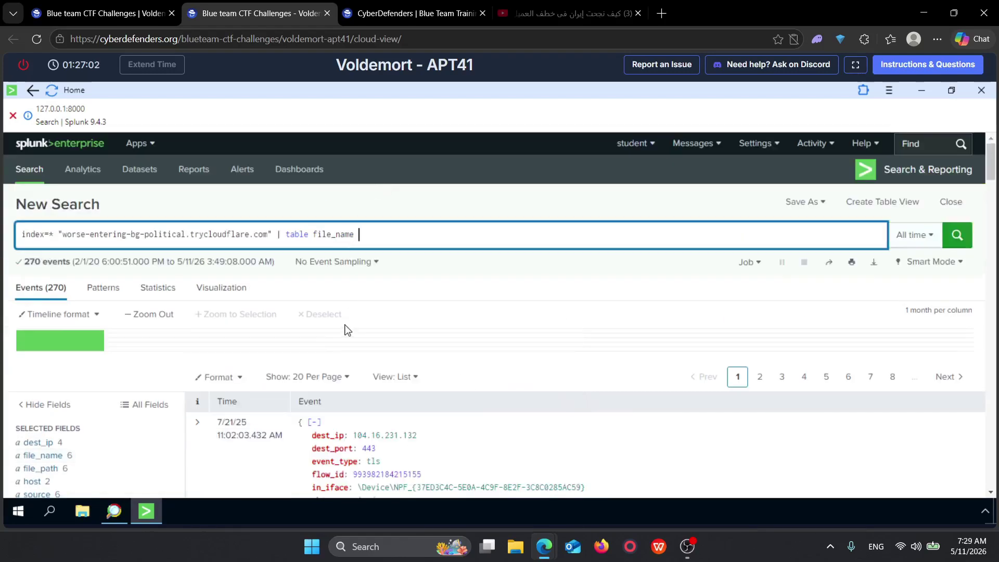
# Step: Copy the file_path field name from its value summary and add it after file_name in the query's table command
pyautogui.click(42, 470)
pyautogui.doubleClick(232, 185)
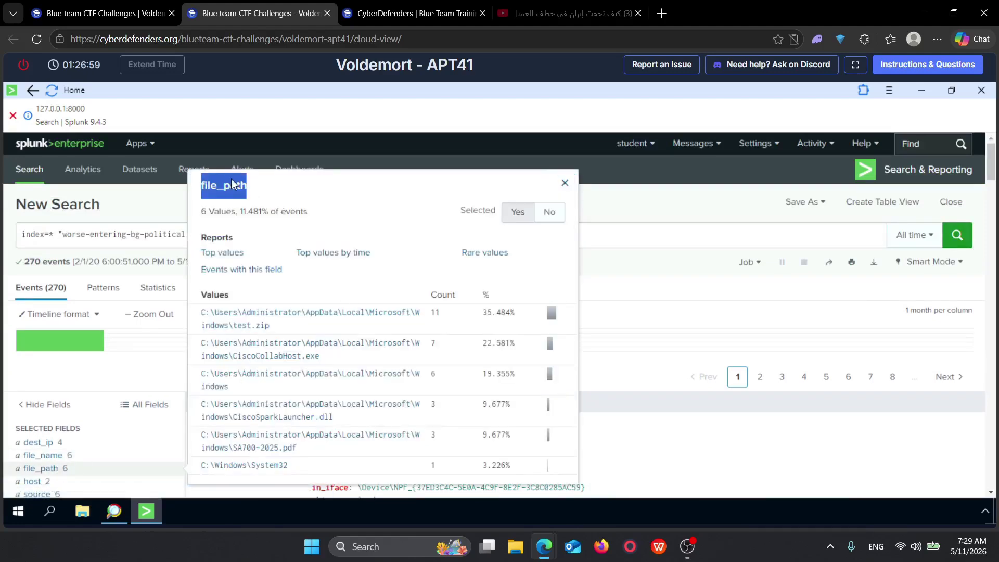
pyautogui.rightClick(245, 186)
pyautogui.click(268, 194)
pyautogui.click(654, 230)
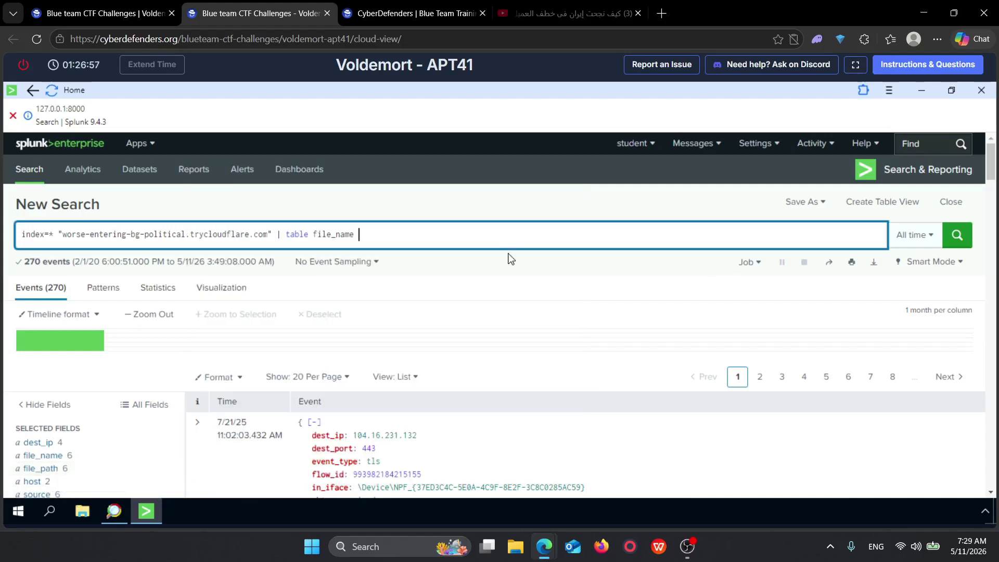
pyautogui.hotkey('ctrl', 'v')
# Step: Filter the full field list by "process" and add the process field to the selected fields
pyautogui.click(144, 404)
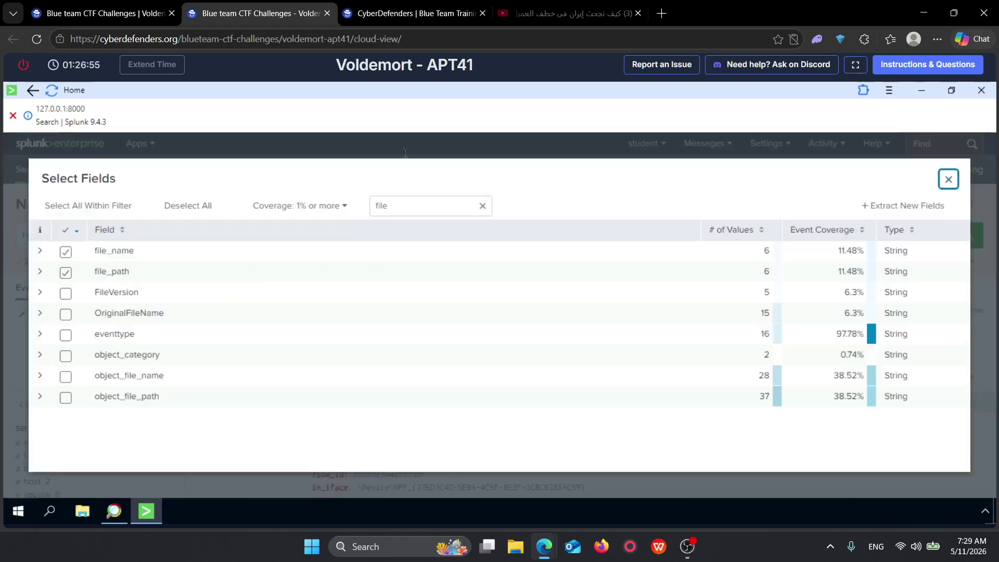
pyautogui.doubleClick(412, 212)
pyautogui.write('p')
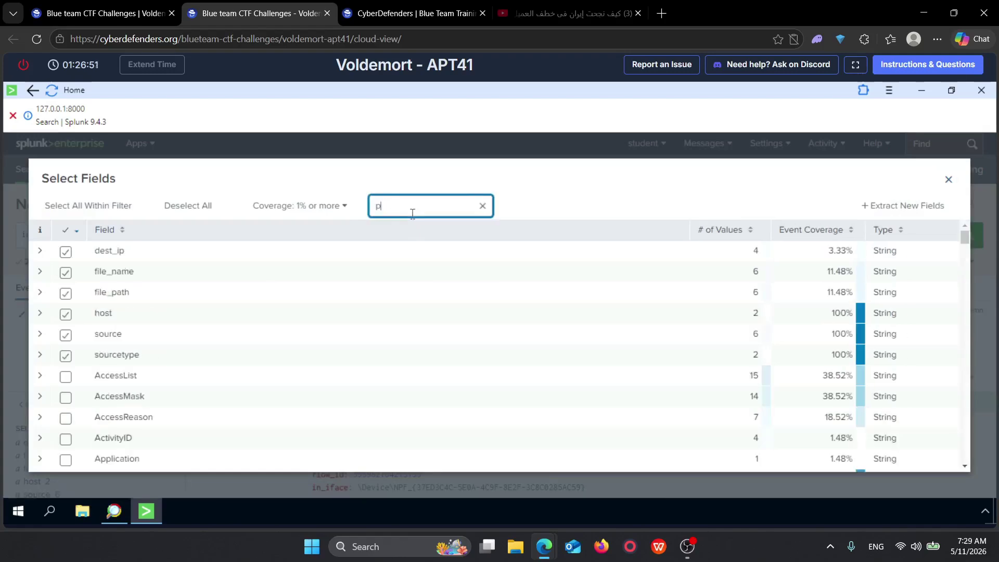
pyautogui.write('rocess')
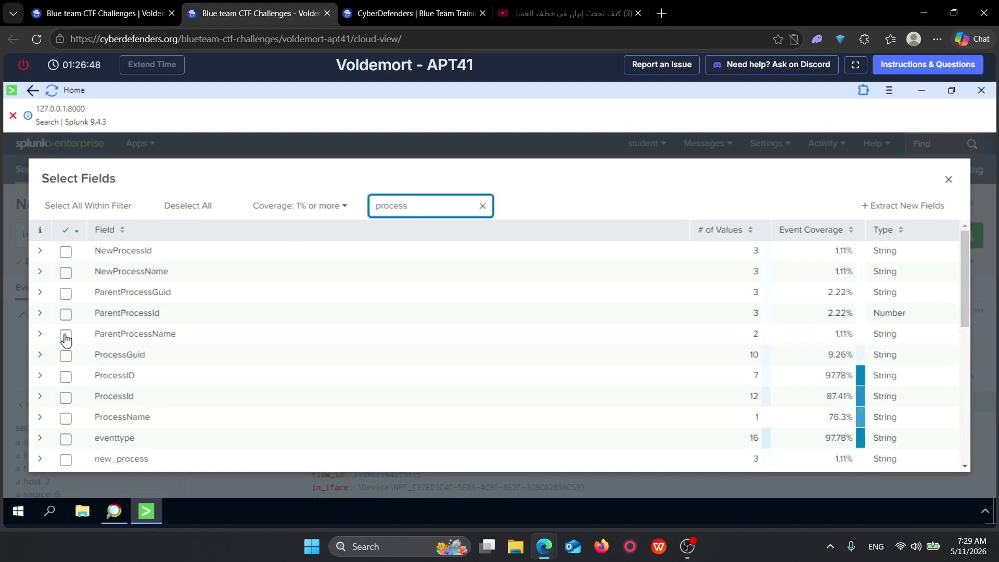
pyautogui.scroll(-2, 78, 374)
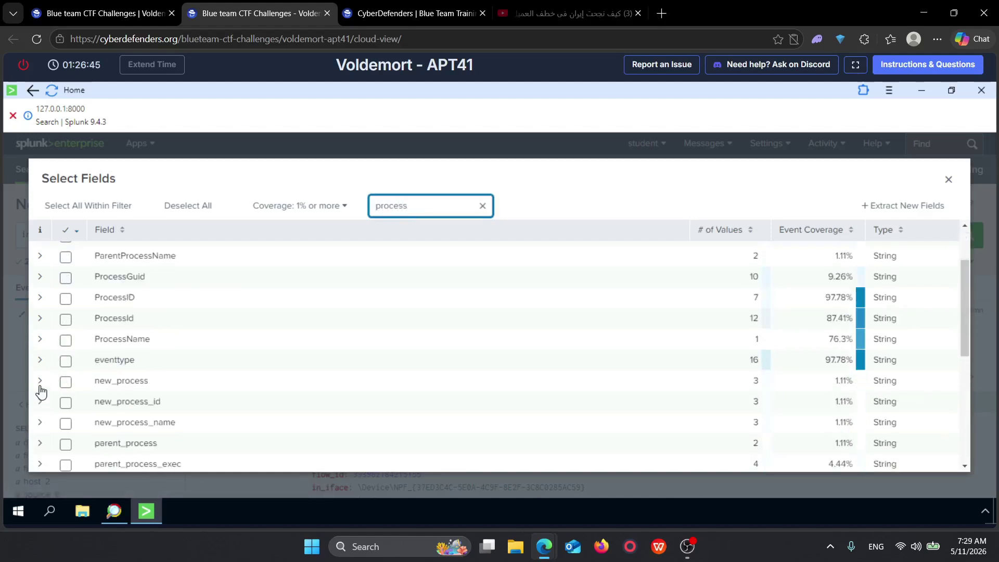
pyautogui.scroll(-4, 42, 390)
pyautogui.click(62, 413)
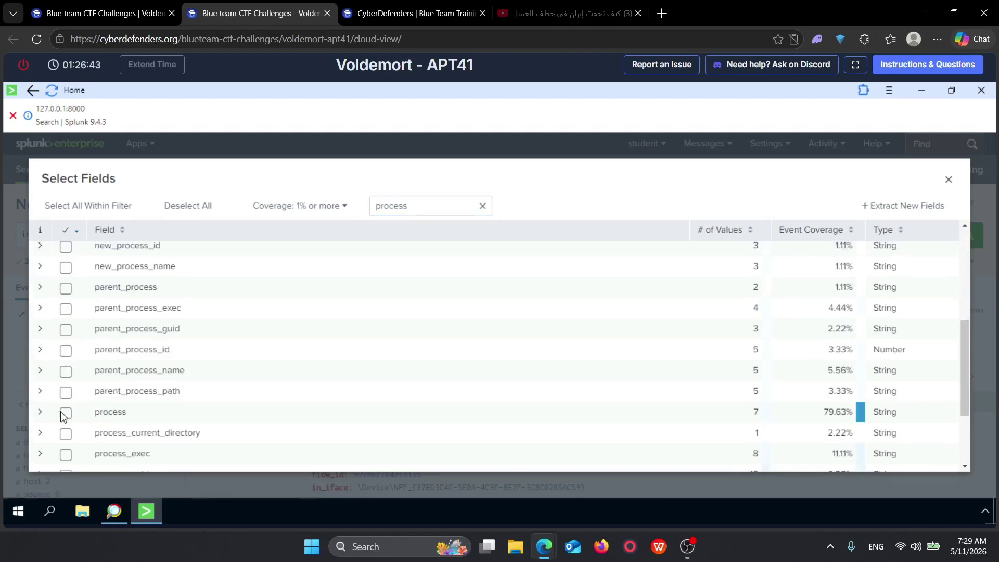
pyautogui.click(65, 415)
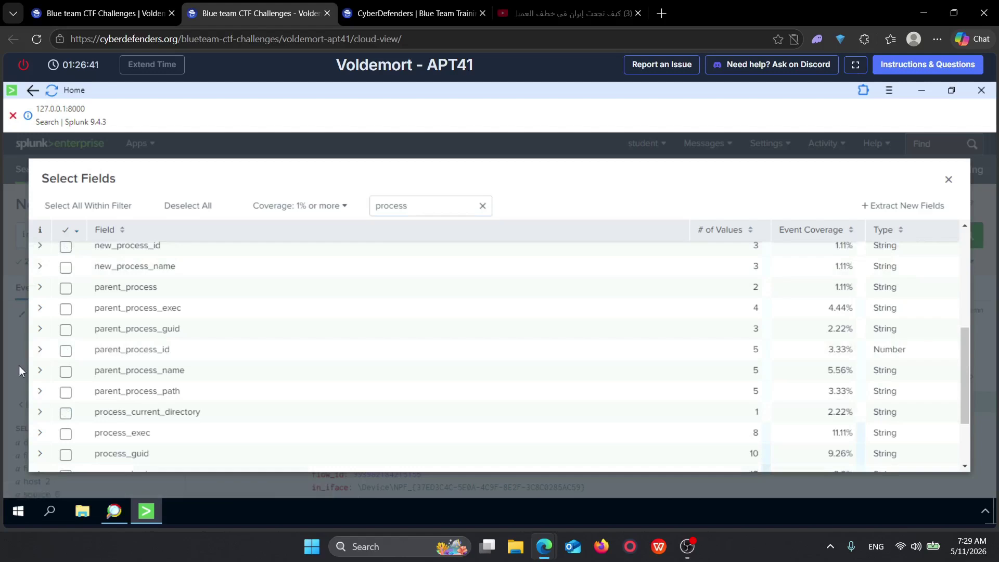
pyautogui.click(18, 365)
# Step: Add process as the third column of the table command and run the search
pyautogui.click(422, 240)
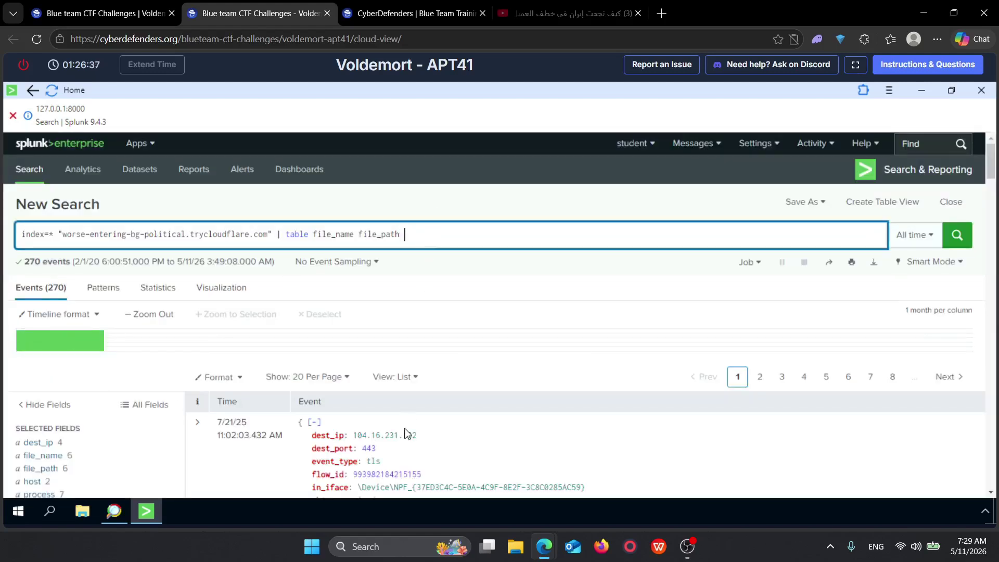
pyautogui.write('process')
pyautogui.press('Return')
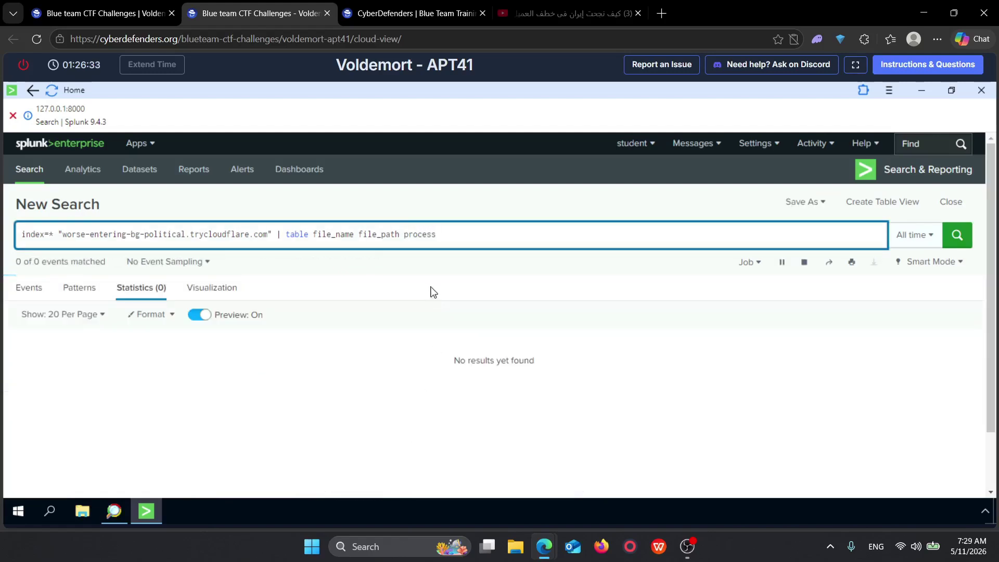
# Step: Page through the results table up to page 8, checking the file_name, file_path and process columns
pyautogui.scroll(-1, 431, 290)
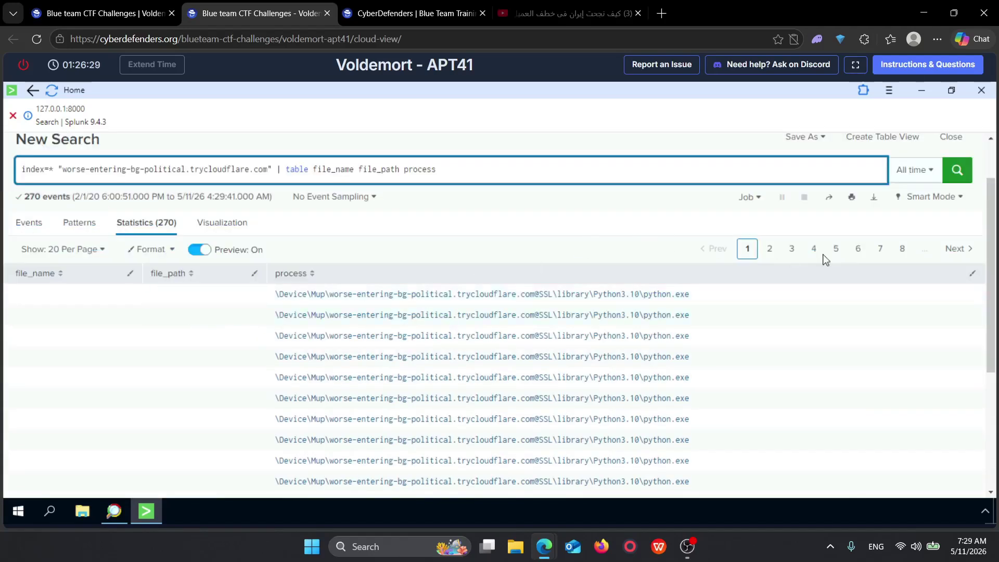
pyautogui.click(791, 248)
pyautogui.click(856, 249)
pyautogui.click(879, 250)
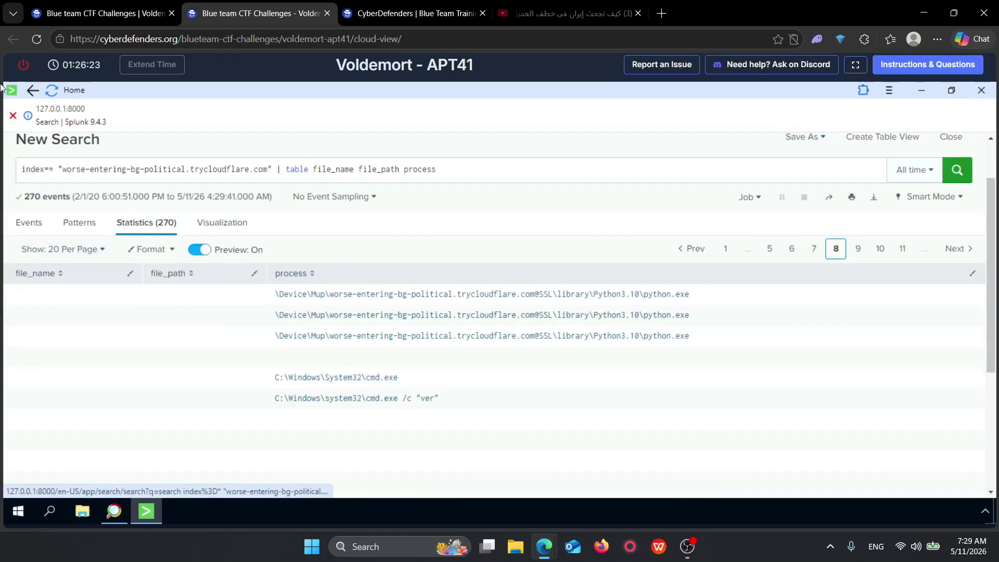
# Step: Return to the event list and filter it to the file_path value C:\Users\Administrator\AppData\Local\Microsoft\Windows\test.zip
pyautogui.click(33, 91)
pyautogui.scroll(-3, 73, 364)
pyautogui.scroll(1, 74, 366)
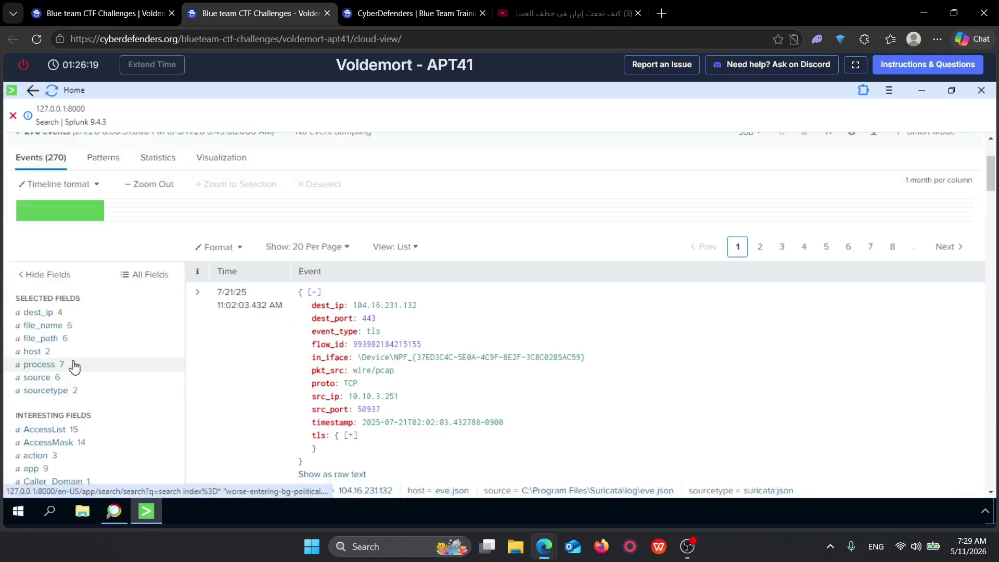
pyautogui.click(66, 341)
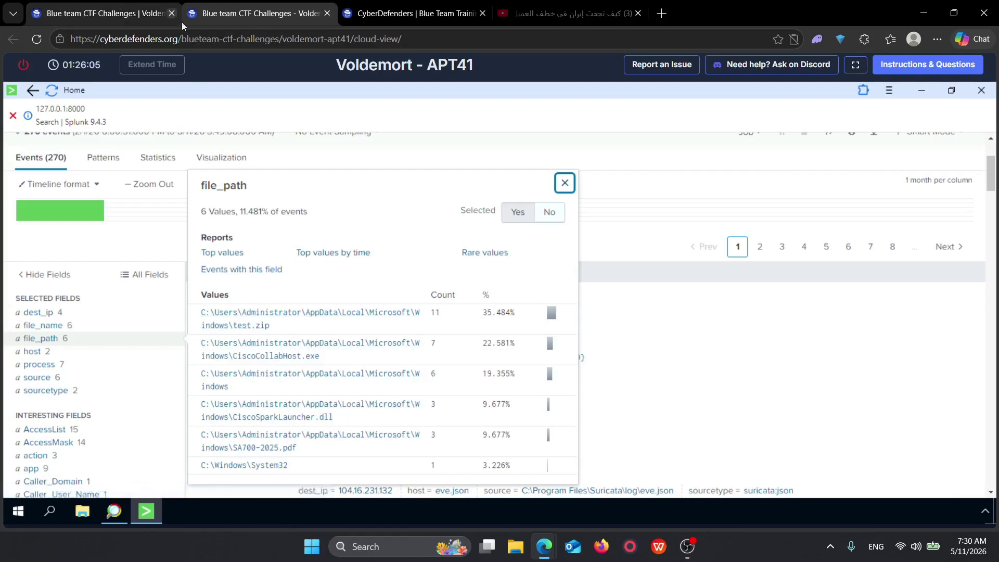
pyautogui.click(267, 325)
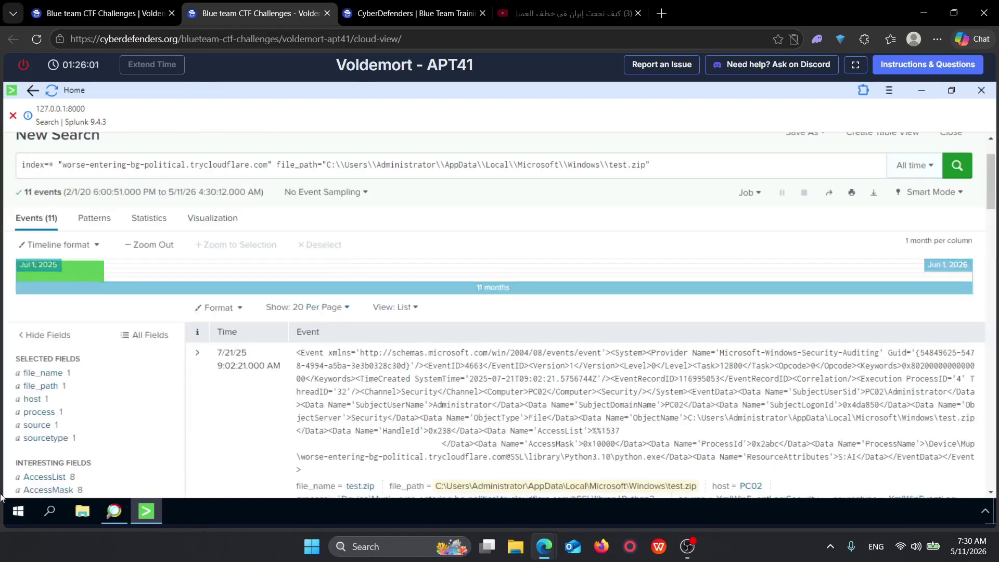
# Step: Review the file_name and file_path values of the filtered test.zip events
pyautogui.click(51, 373)
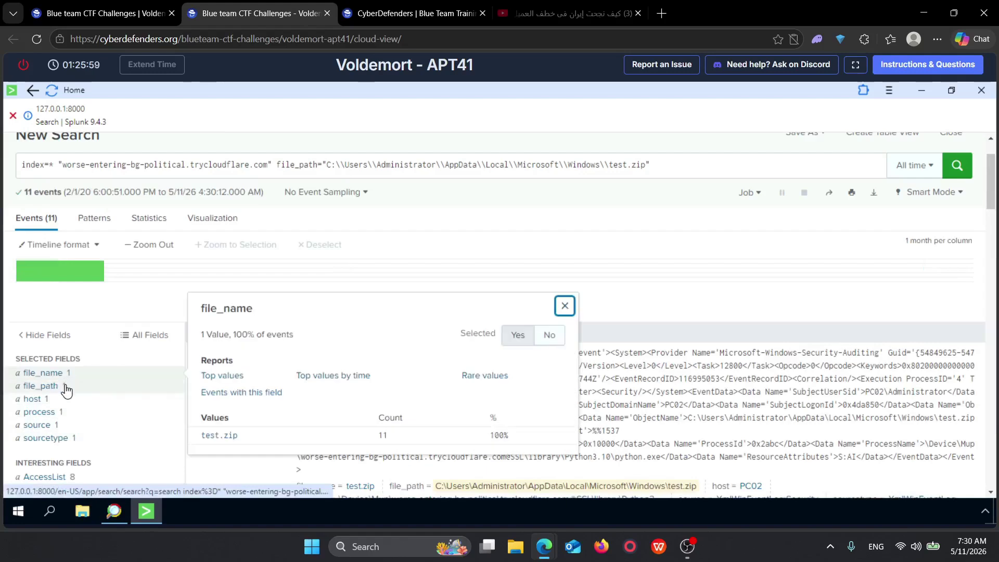
pyautogui.click(64, 387)
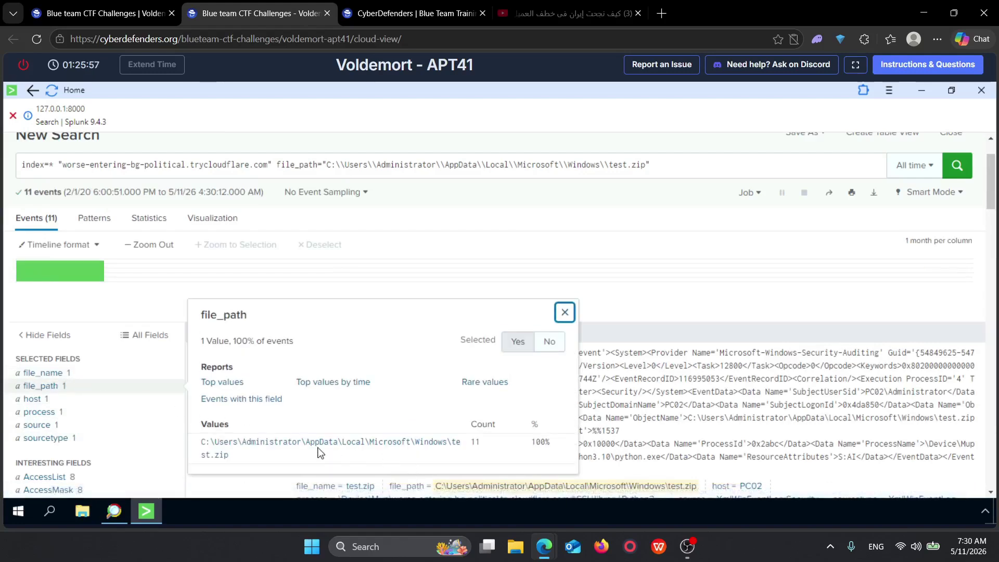
pyautogui.scroll(-1, 125, 429)
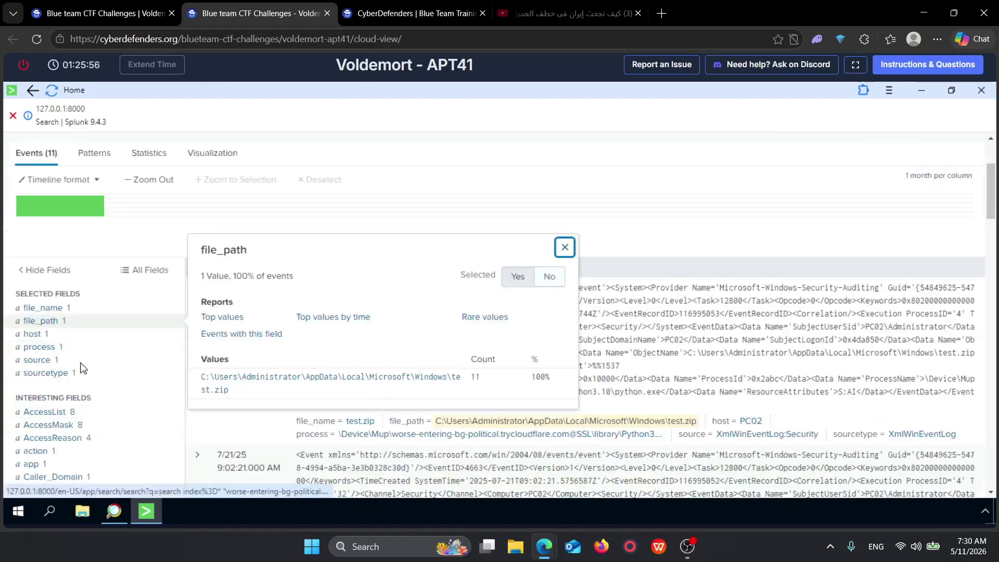
# Step: Inspect the process and ProcessName values for the test.zip events in the full field list
pyautogui.click(150, 270)
pyautogui.click(378, 208)
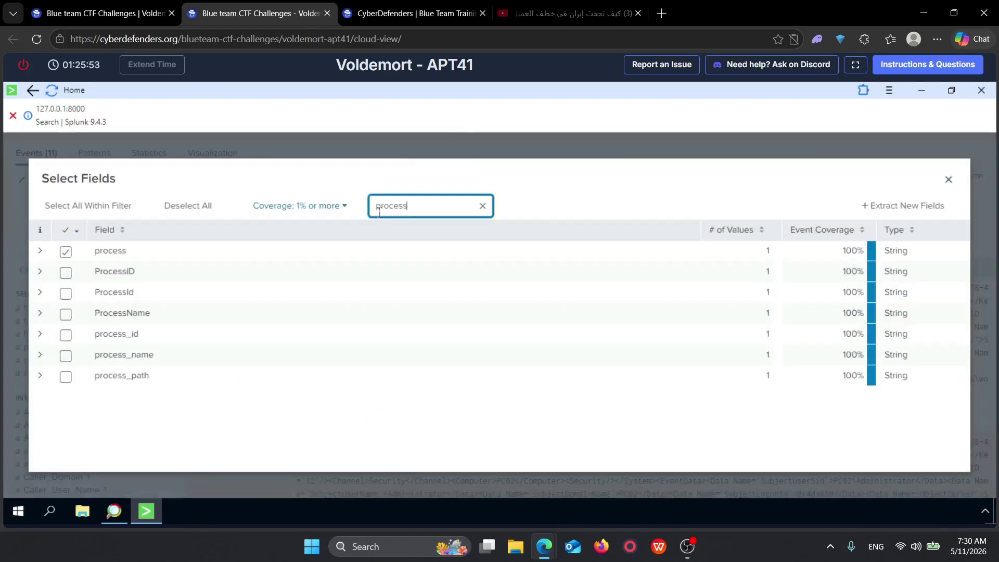
pyautogui.click(39, 251)
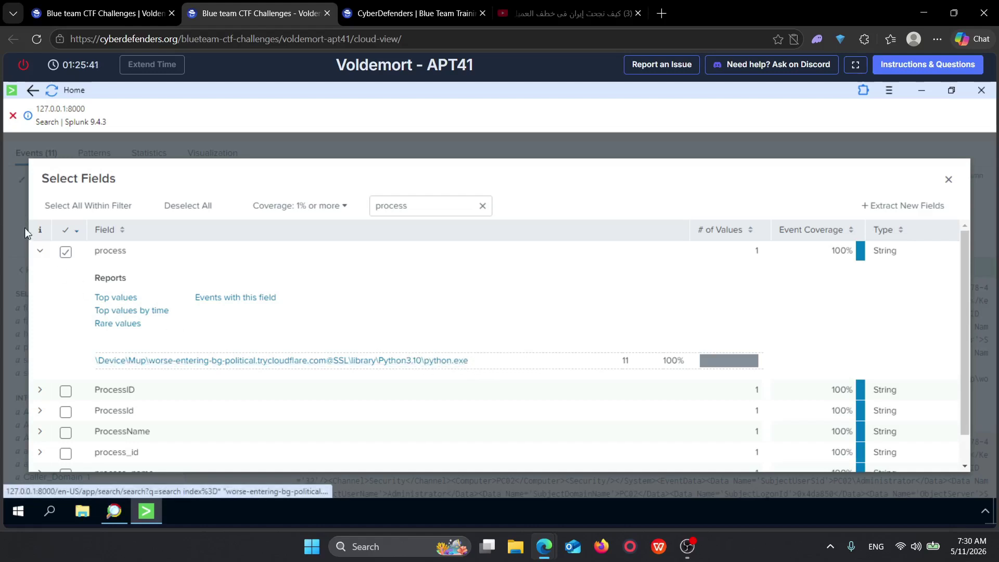
pyautogui.click(53, 263)
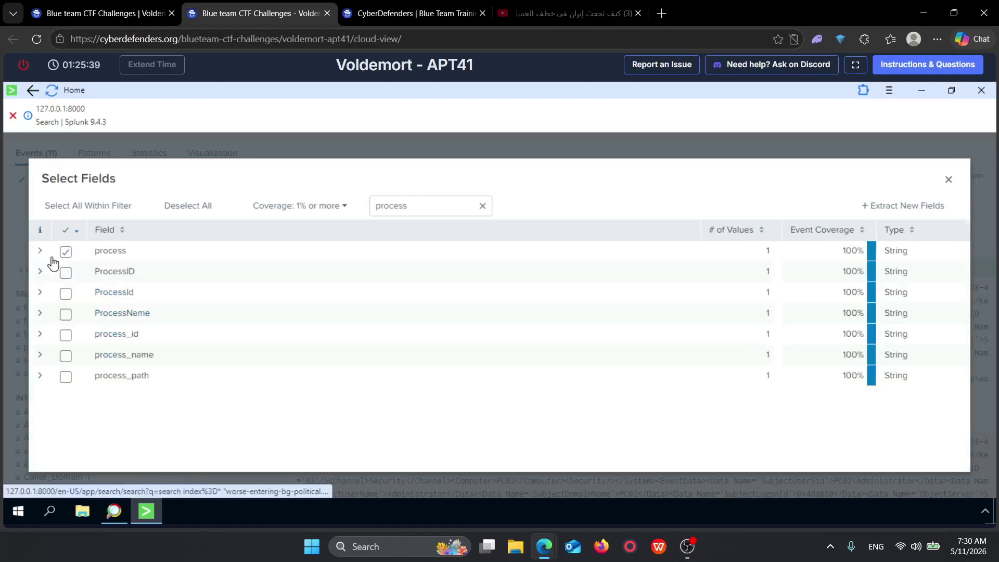
pyautogui.click(40, 314)
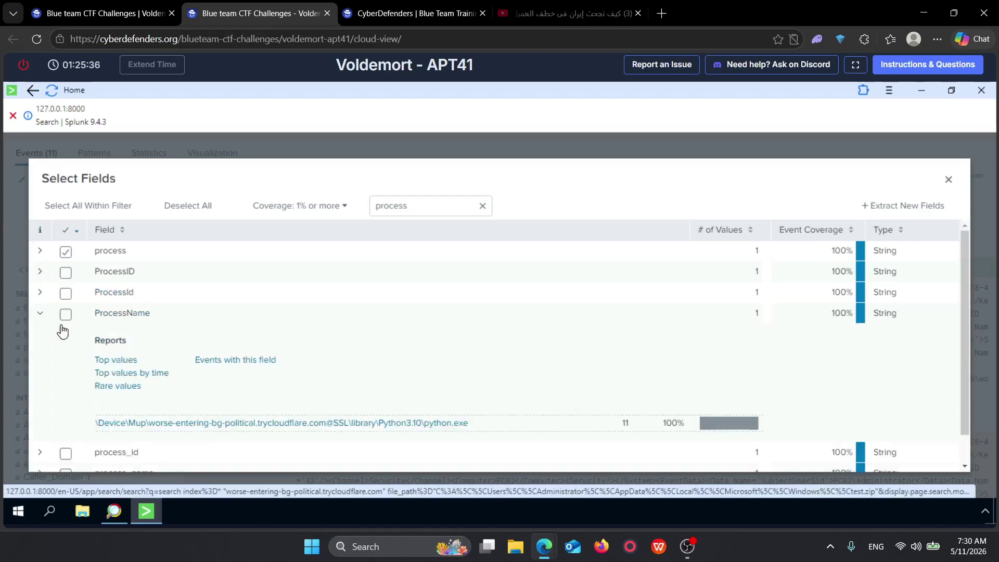
pyautogui.click(20, 277)
# Step: Filter the full field list by "eve" and inspect the EventCode values of the test.zip events
pyautogui.click(140, 272)
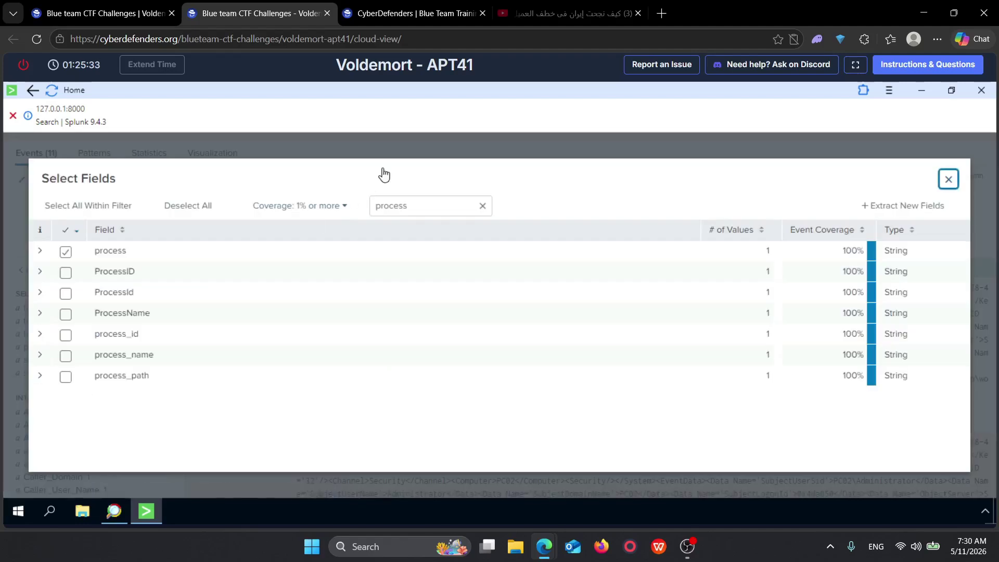
pyautogui.doubleClick(404, 207)
pyautogui.write('eve')
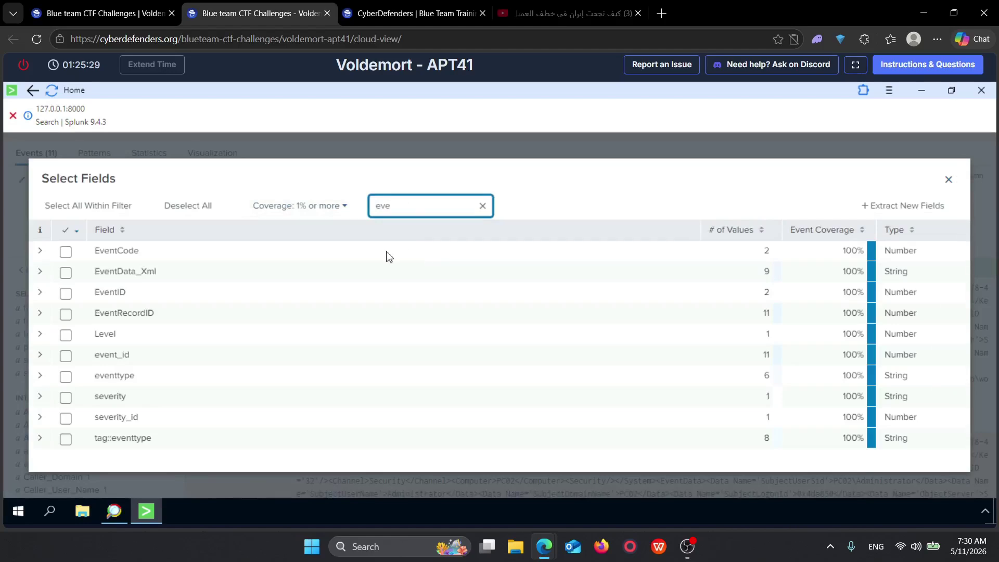
pyautogui.click(35, 251)
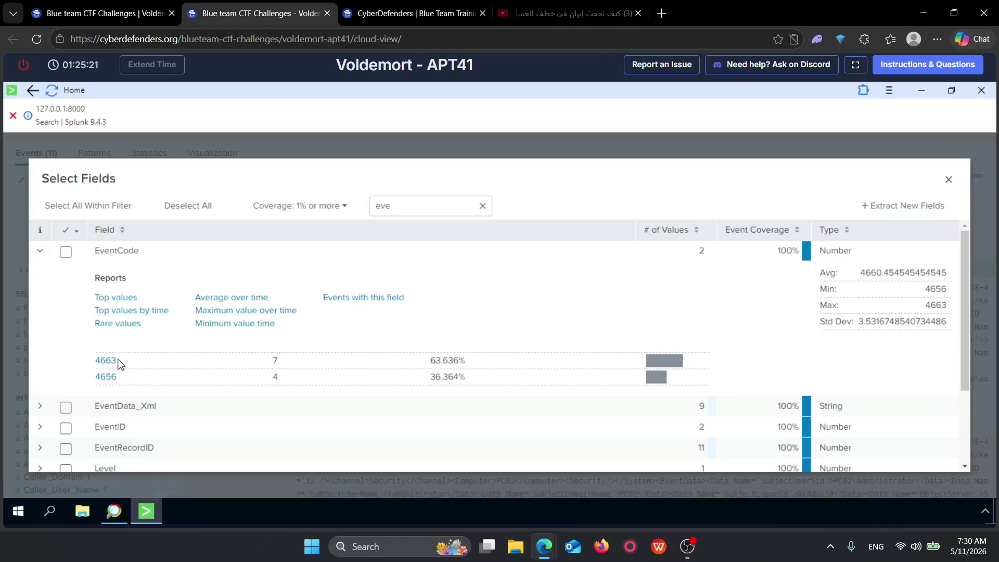
pyautogui.click(10, 285)
# Step: Select the test.zip path in the file_path values and check it against the Q7 answer on the CyberDefenders lab page
pyautogui.click(63, 321)
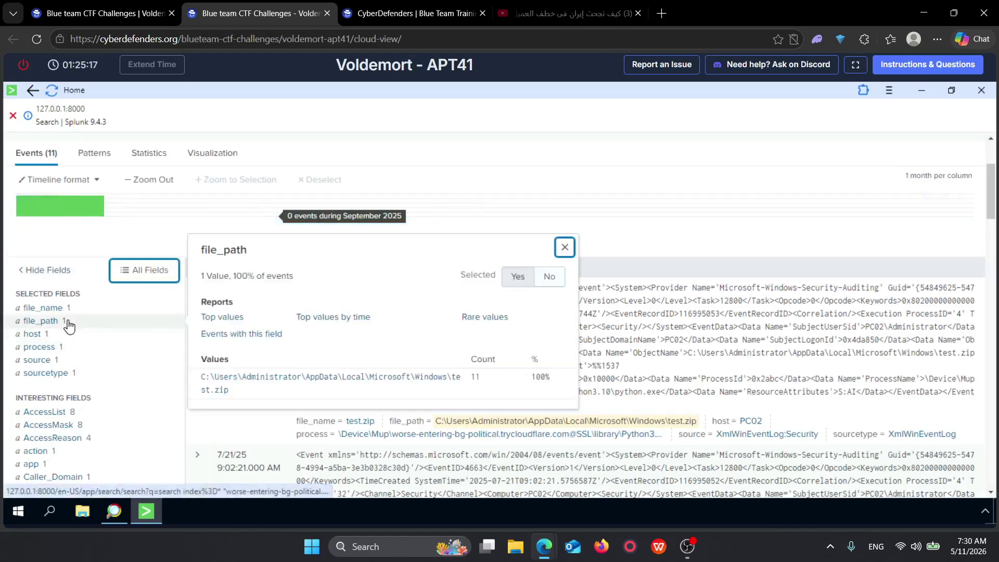
pyautogui.moveTo(227, 376); pyautogui.dragTo(228, 384)
pyautogui.tripleClick(227, 385)
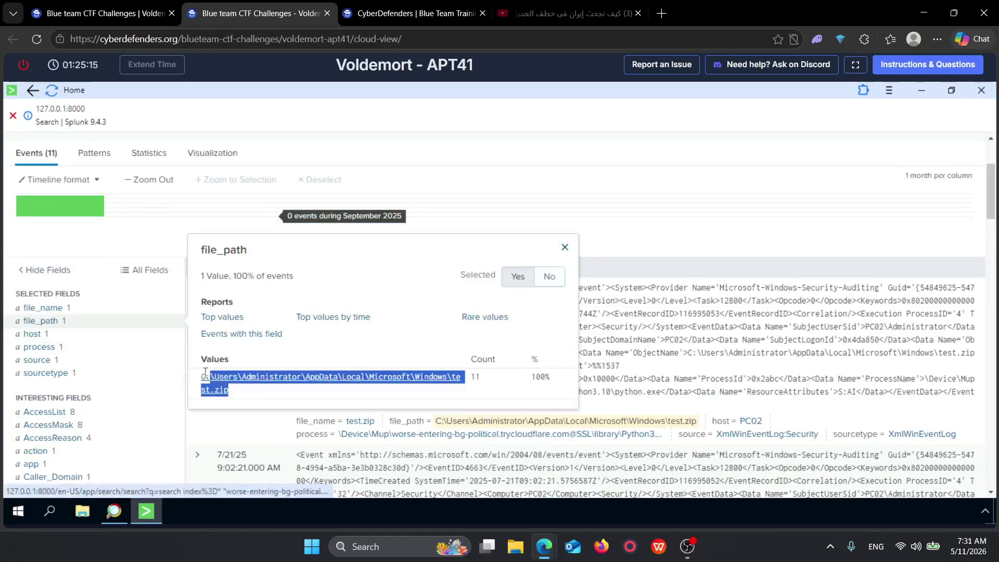
pyautogui.hotkey('ctrl', 'shift', 'Tab')
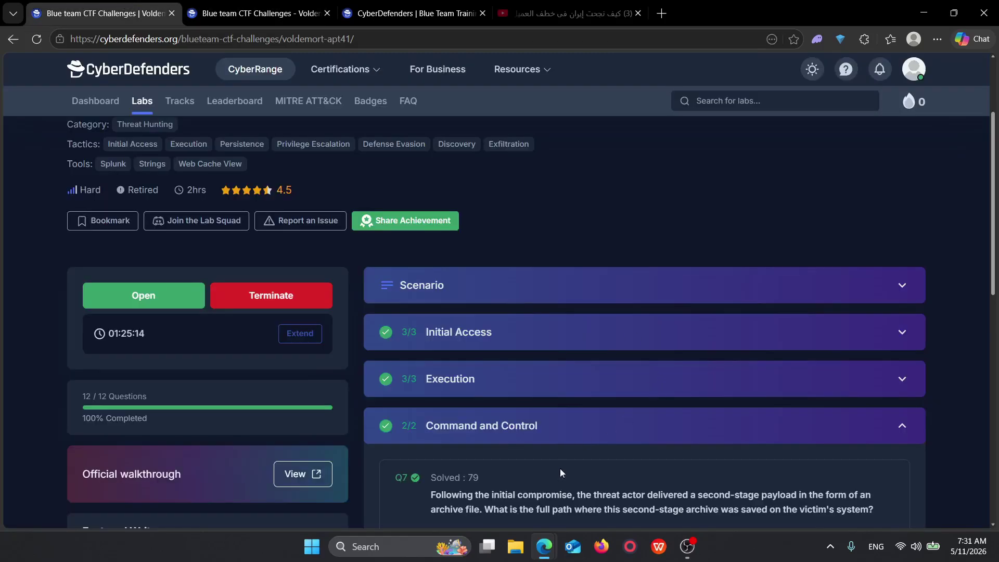
pyautogui.scroll(-1, 543, 509)
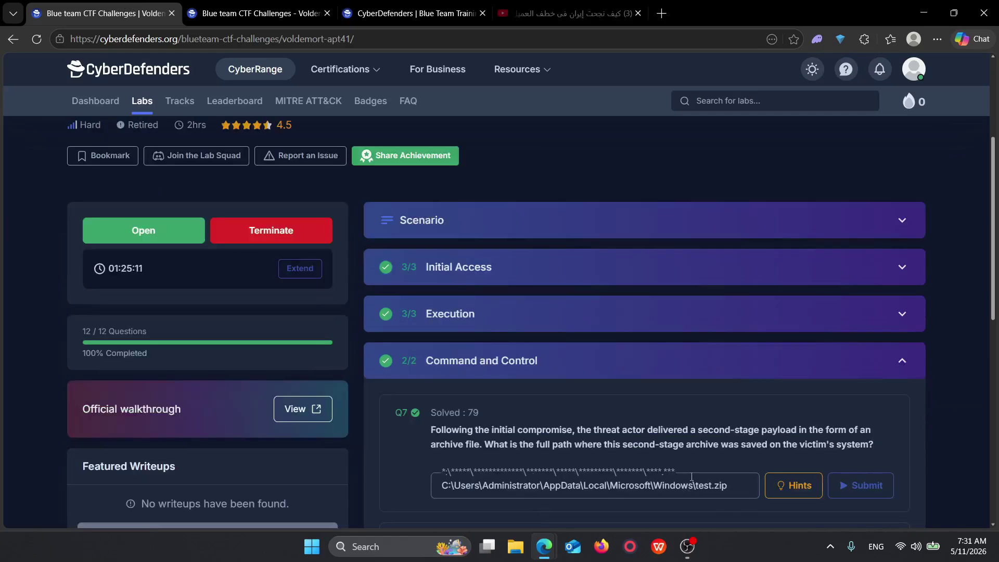
pyautogui.scroll(-1, 455, 425)
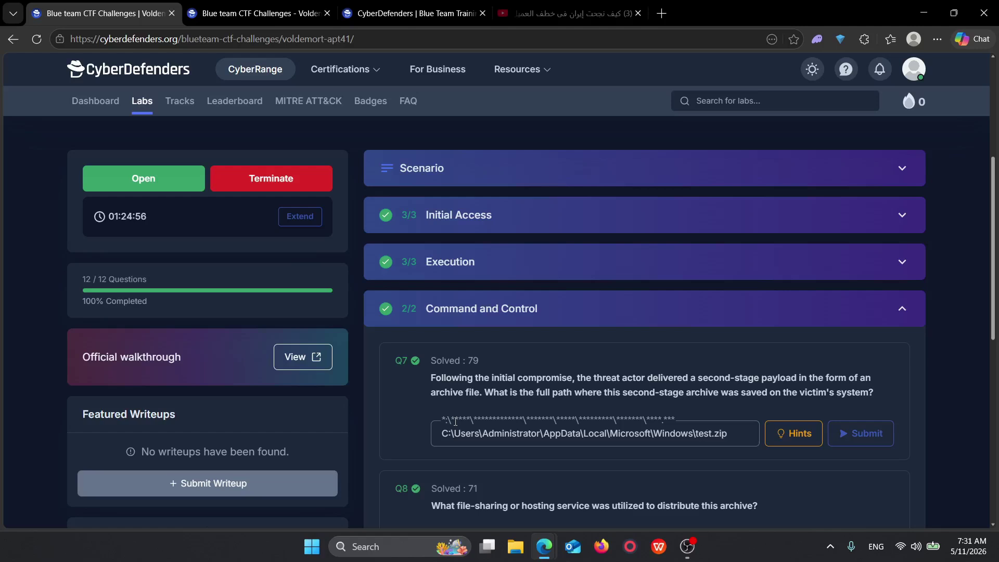
# Step: Return to Splunk, remove the file_path filter from the query and rerun the tunneling domain search
pyautogui.click(217, 5)
pyautogui.scroll(3, 125, 231)
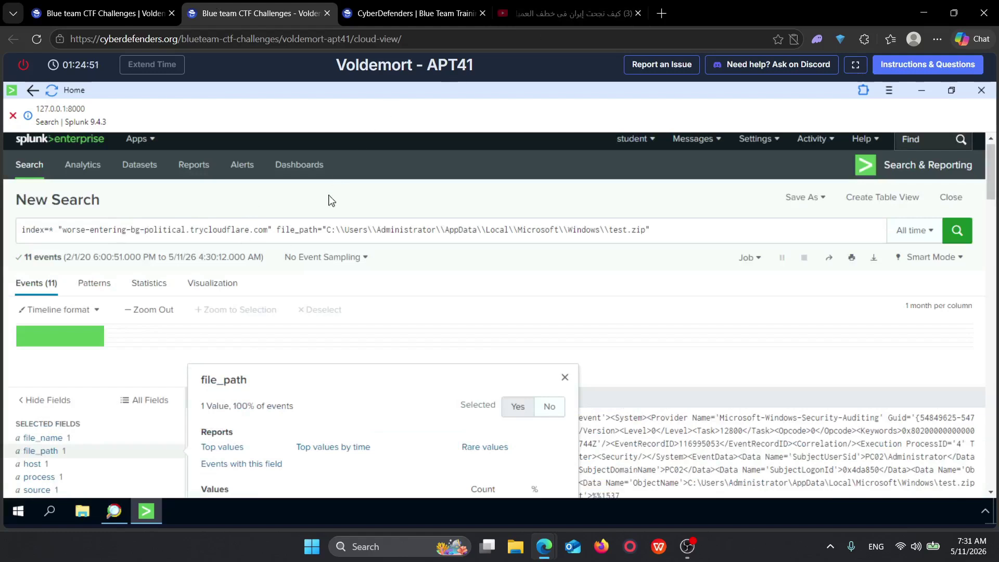
pyautogui.moveTo(277, 230); pyautogui.dragTo(611, 251)
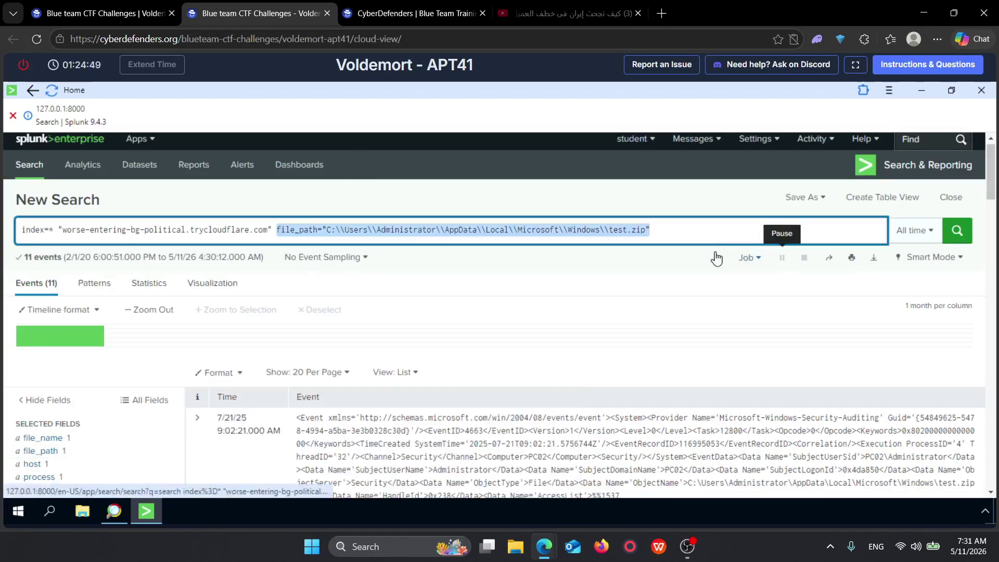
pyautogui.press('BackSpace')
pyautogui.press('Return')
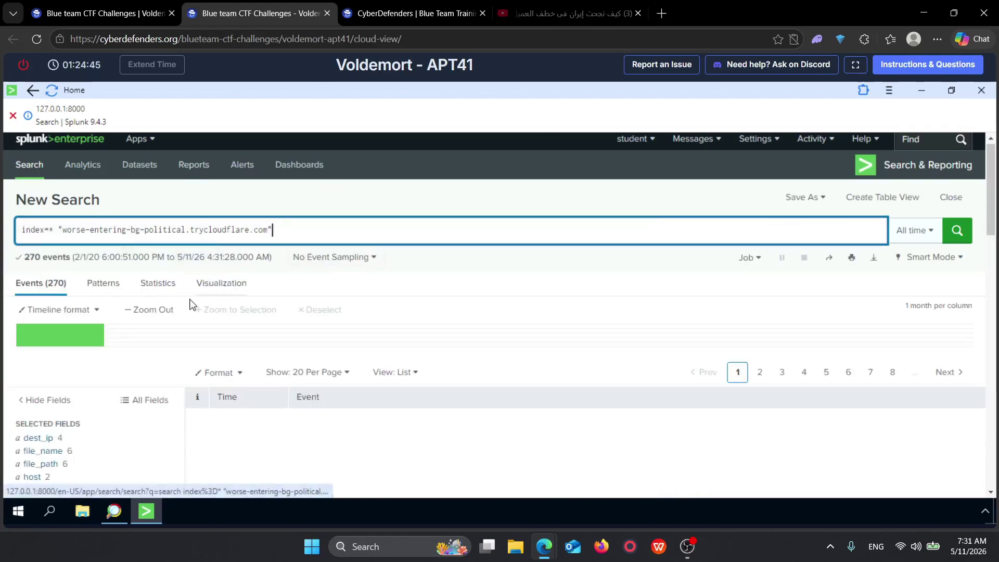
# Step: Review the file_name and host values across all events that mention the tunneling domain
pyautogui.scroll(-1, 63, 400)
pyautogui.click(61, 385)
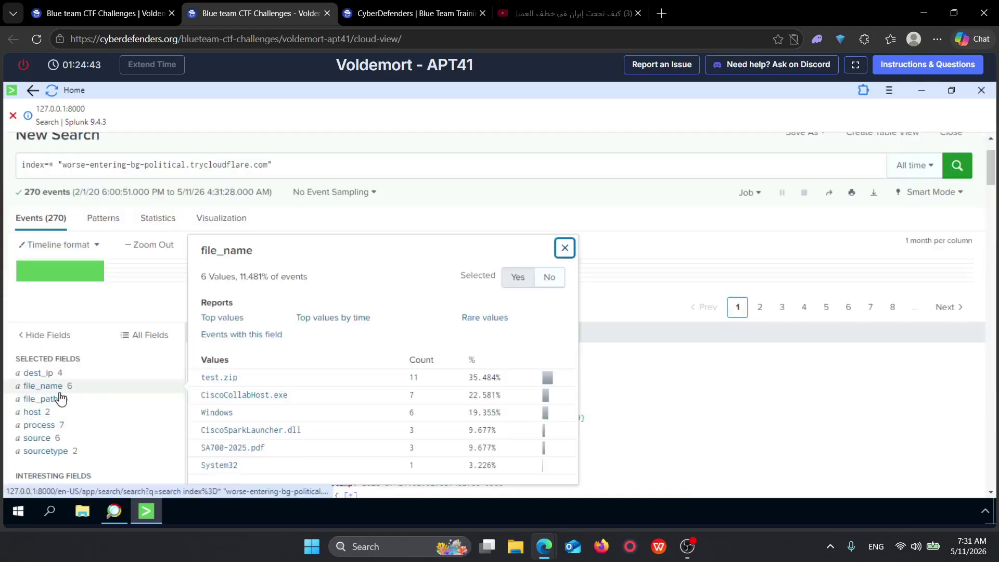
pyautogui.click(67, 412)
pyautogui.scroll(-1, 68, 415)
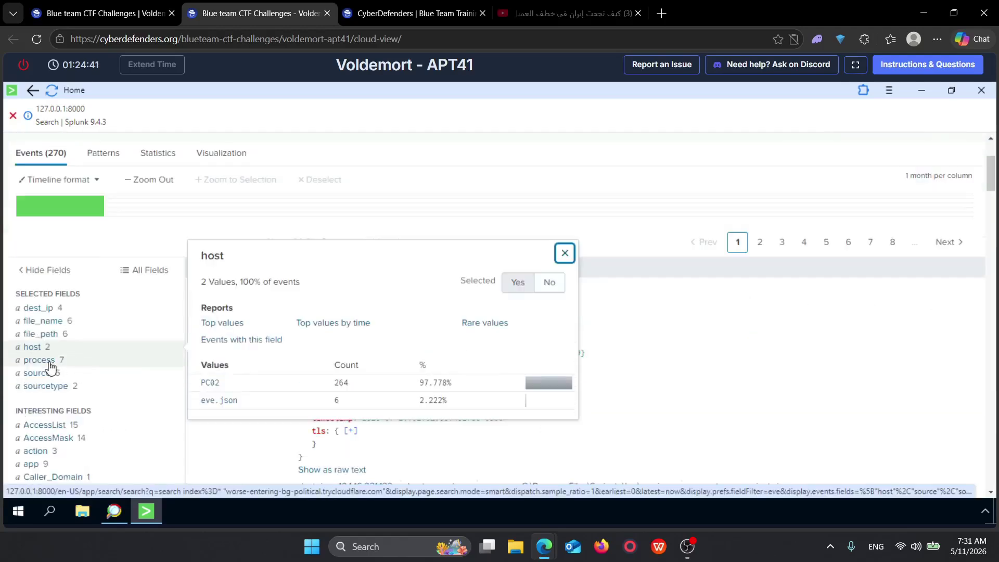
# Step: Review the source values of the tunneling domain events, and look for a URL field by filtering the full field list by "url"
pyautogui.click(39, 372)
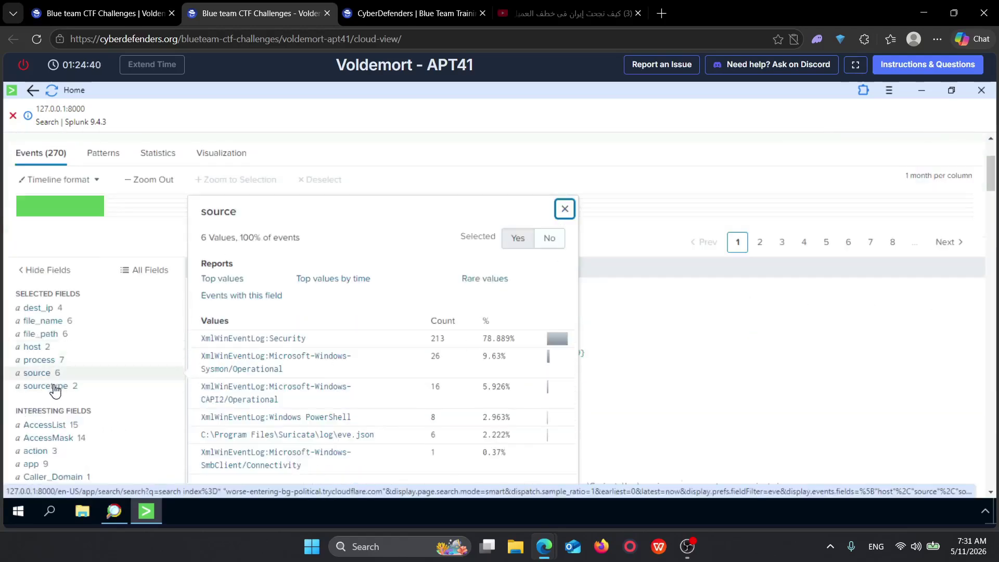
pyautogui.click(145, 270)
pyautogui.doubleClick(419, 203)
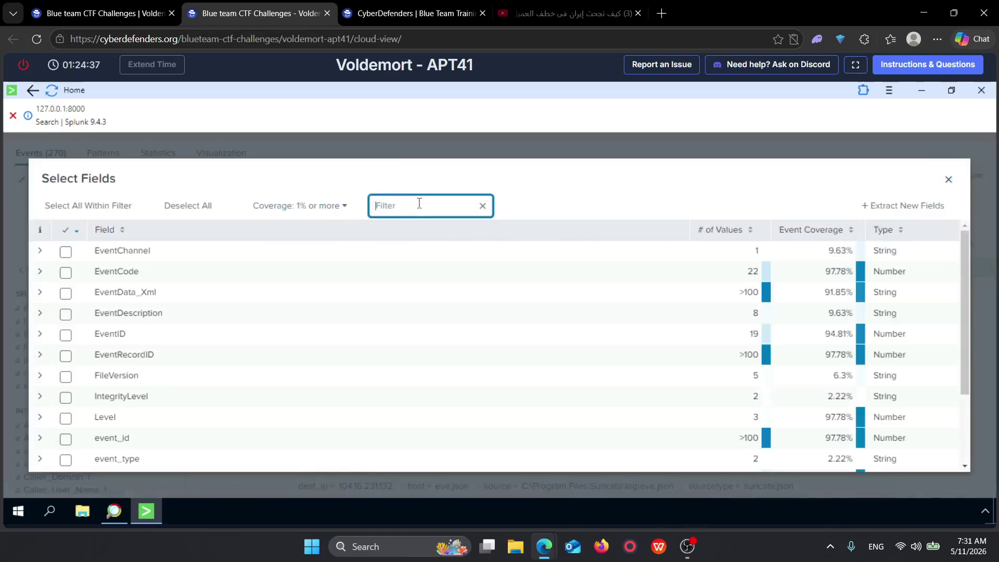
pyautogui.write('url')
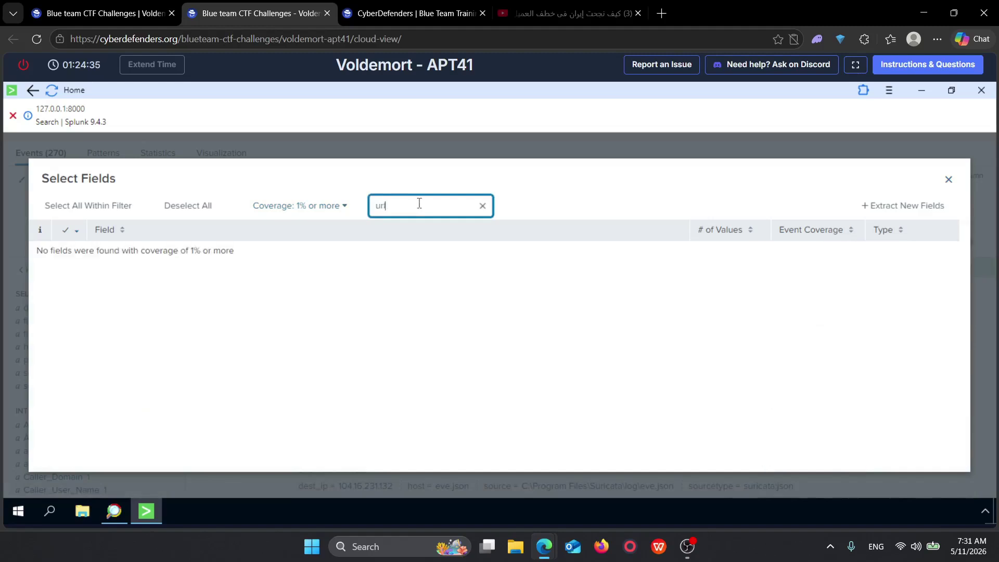
pyautogui.press('BackSpace')
pyautogui.press('BackSpace')
pyautogui.press('BackSpace')
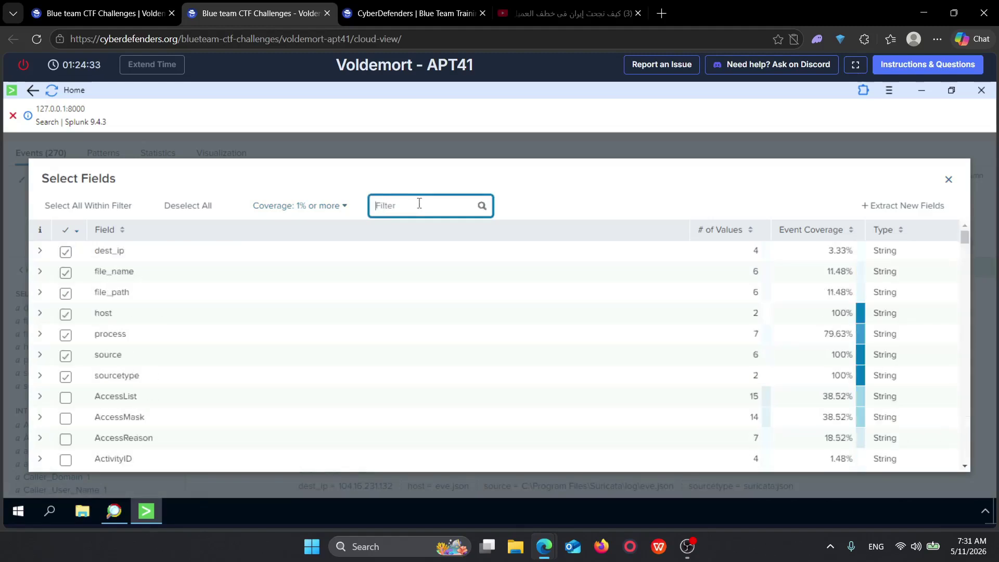
# Step: Filter the full field list by "dns" and inspect the dns.rrtype and dns.type values
pyautogui.write('dns')
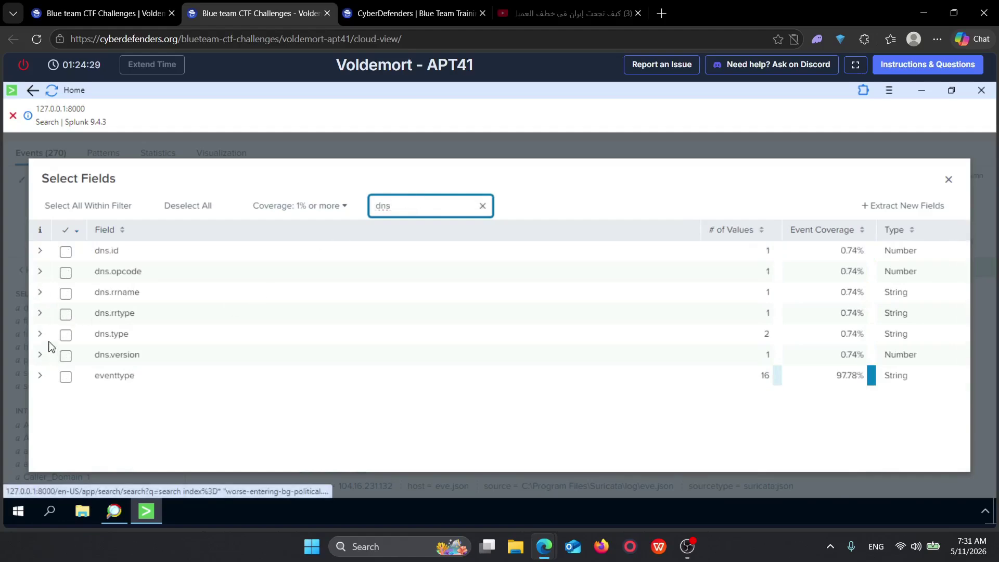
pyautogui.click(44, 316)
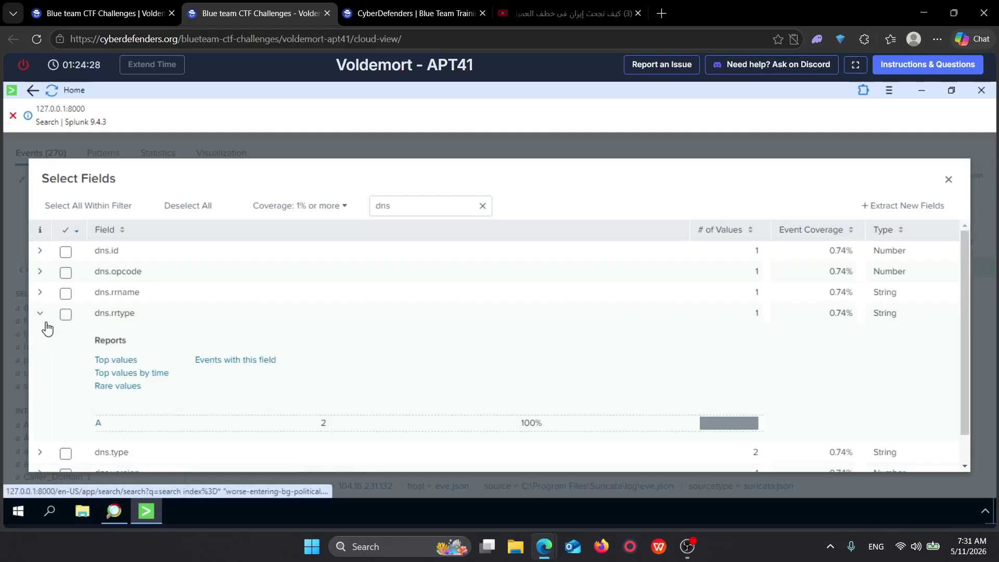
pyautogui.click(43, 318)
pyautogui.click(45, 343)
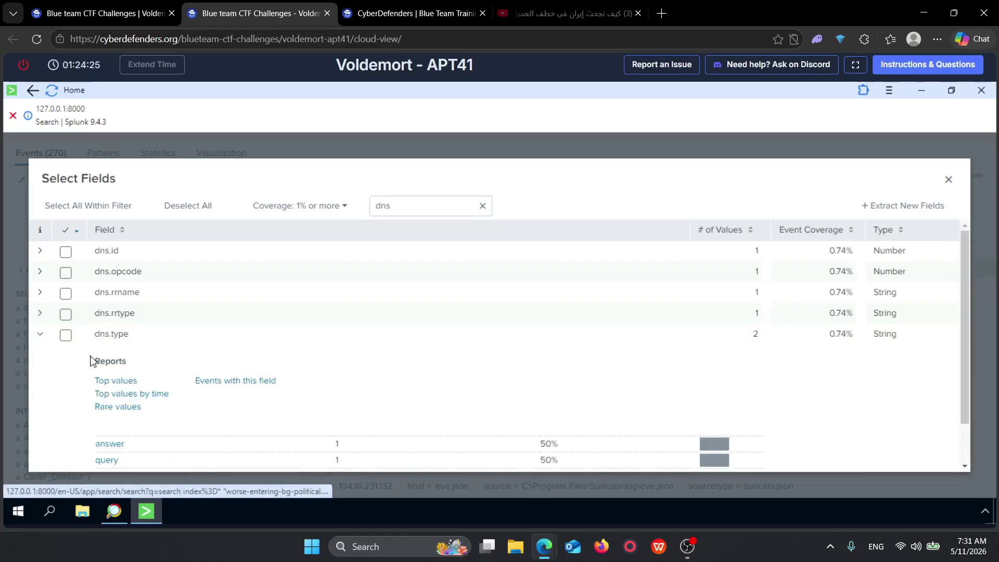
pyautogui.scroll(-1, 190, 391)
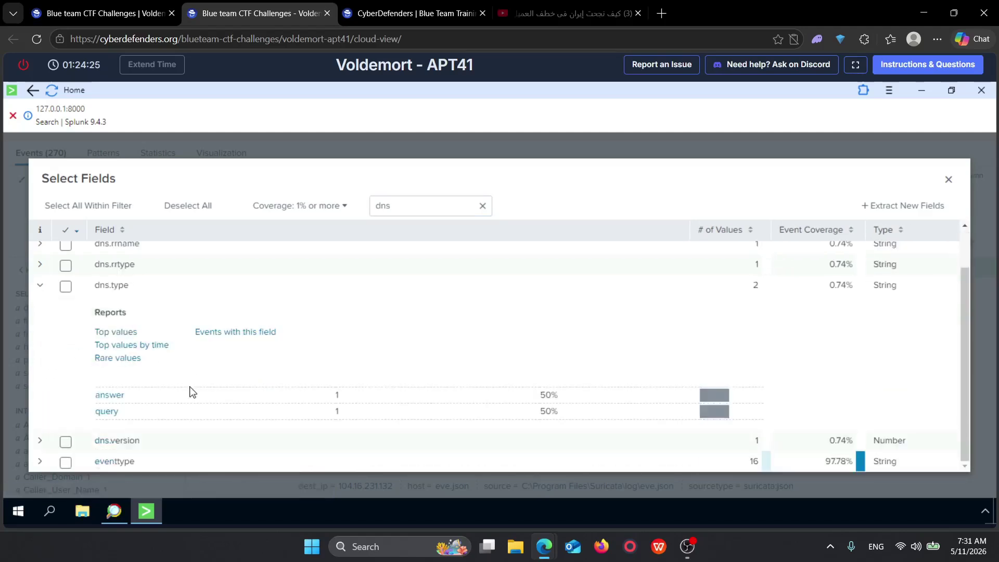
# Step: Filter the full field list by "quer" and narrow the search to the QueryName value download1589.mediafire.com
pyautogui.click(397, 206)
pyautogui.hotkey('ctrl', 'a')
pyautogui.press('BackSpace')
pyautogui.write('q')
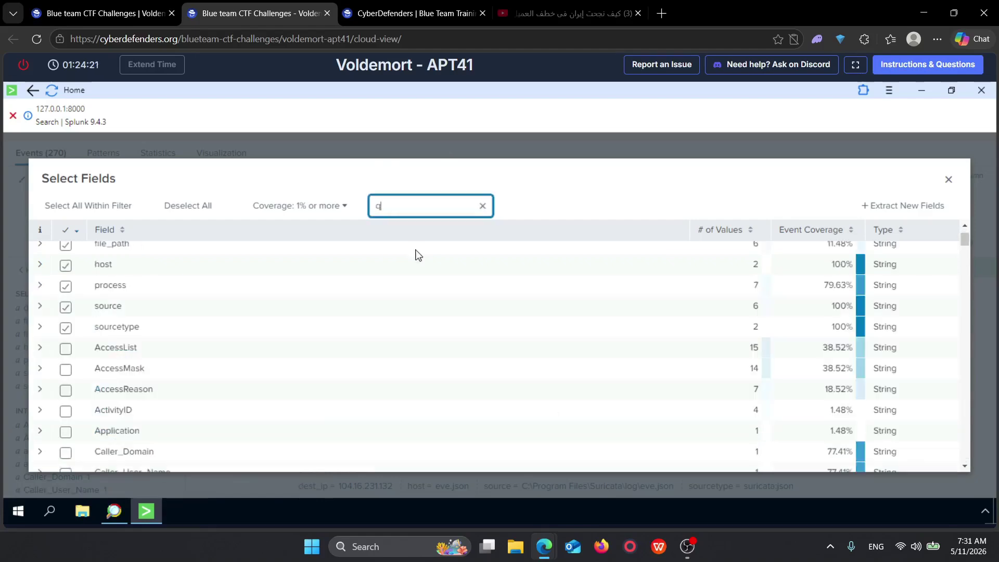
pyautogui.write('ue')
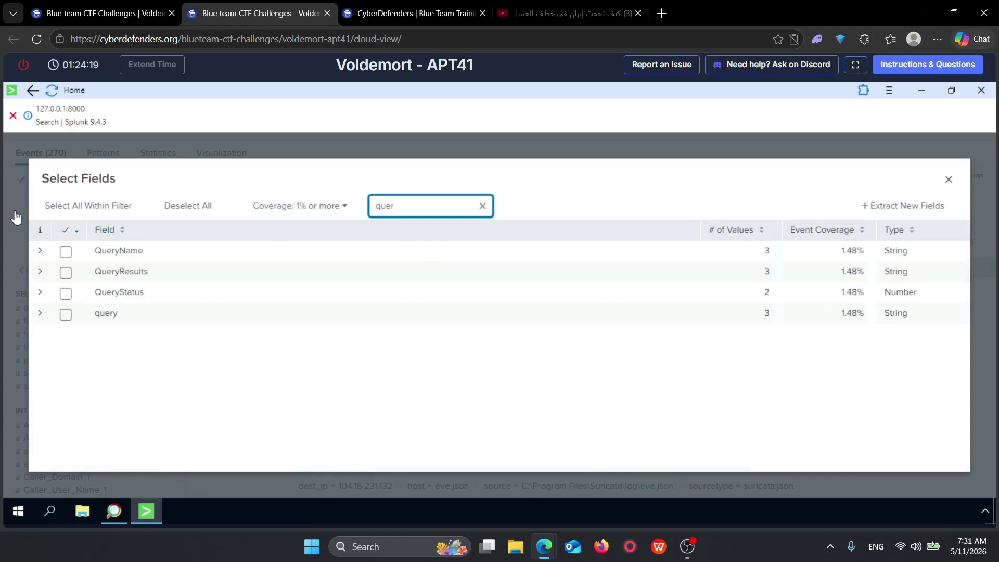
pyautogui.write('r')
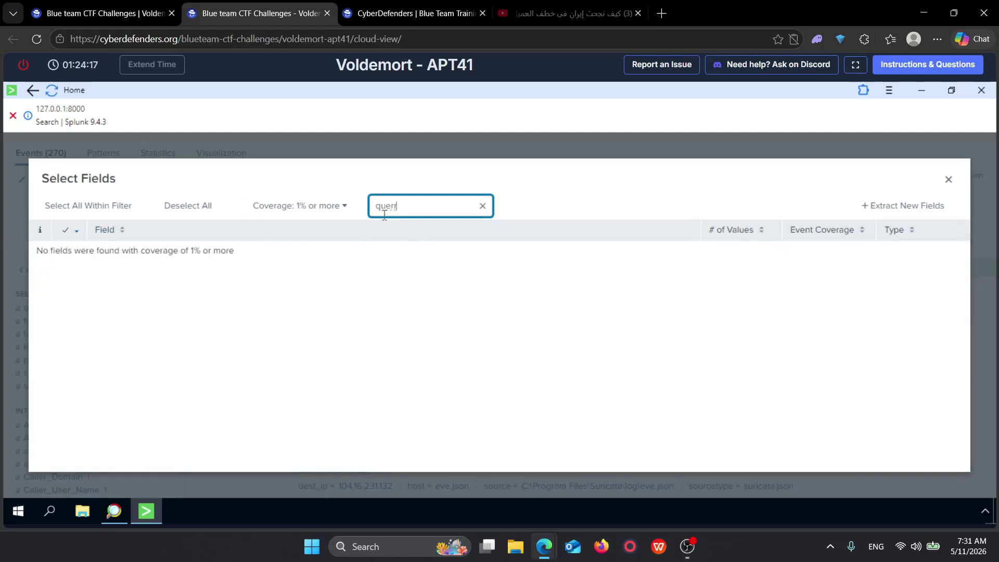
pyautogui.press('BackSpace')
pyautogui.click(41, 252)
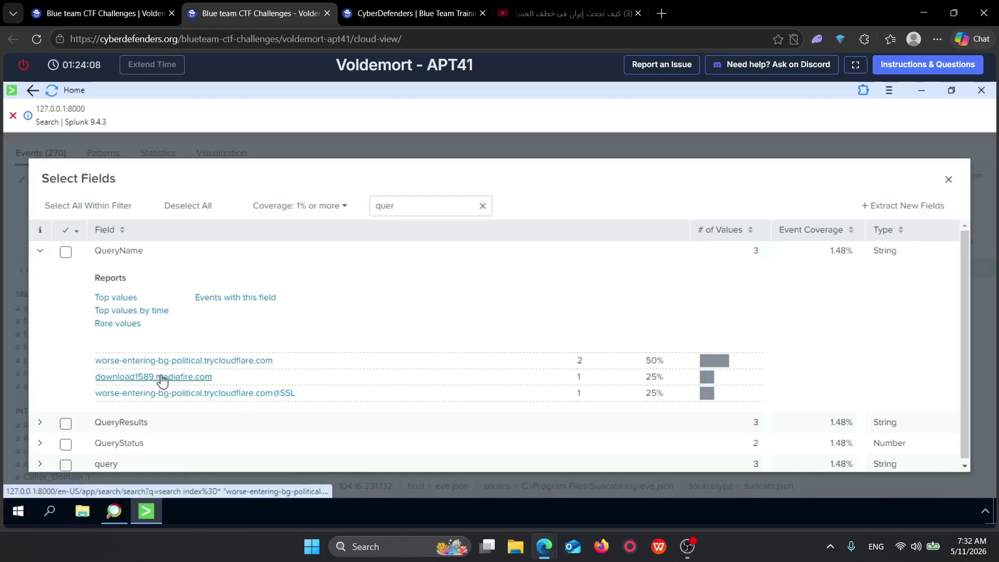
pyautogui.click(188, 382)
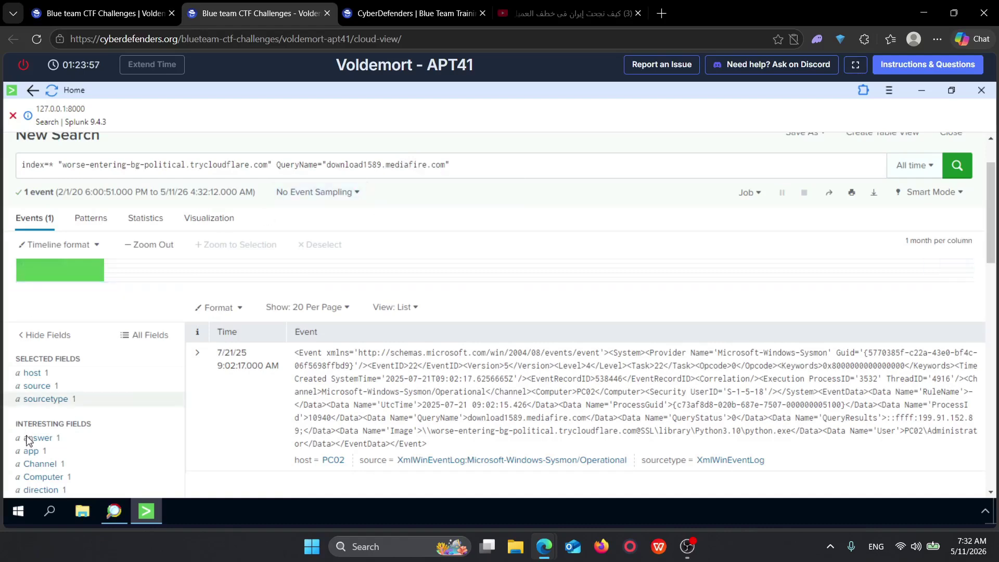
# Step: Inspect the answer and app field values of the mediafire DNS query event
pyautogui.scroll(-3, 41, 385)
pyautogui.click(49, 310)
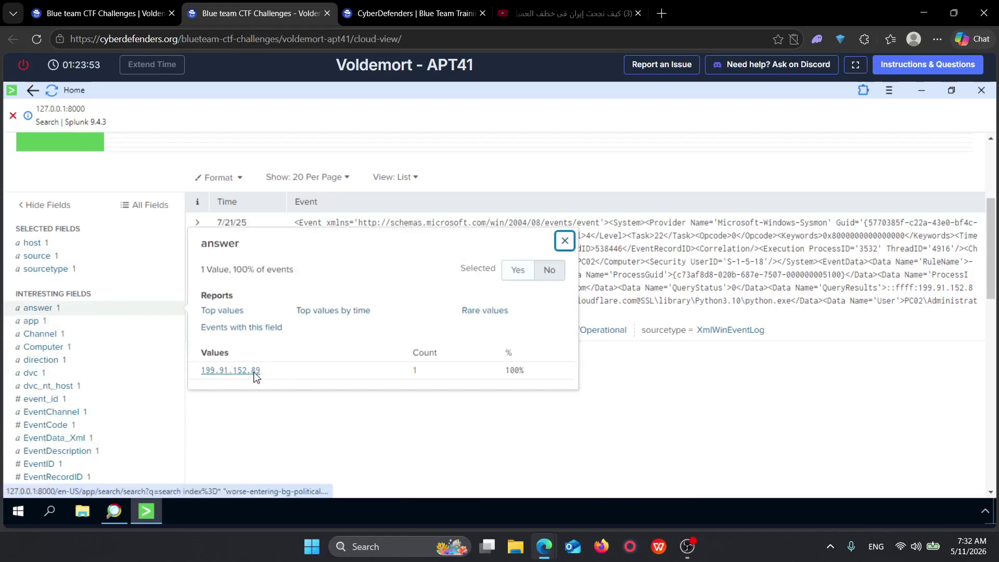
pyautogui.click(61, 321)
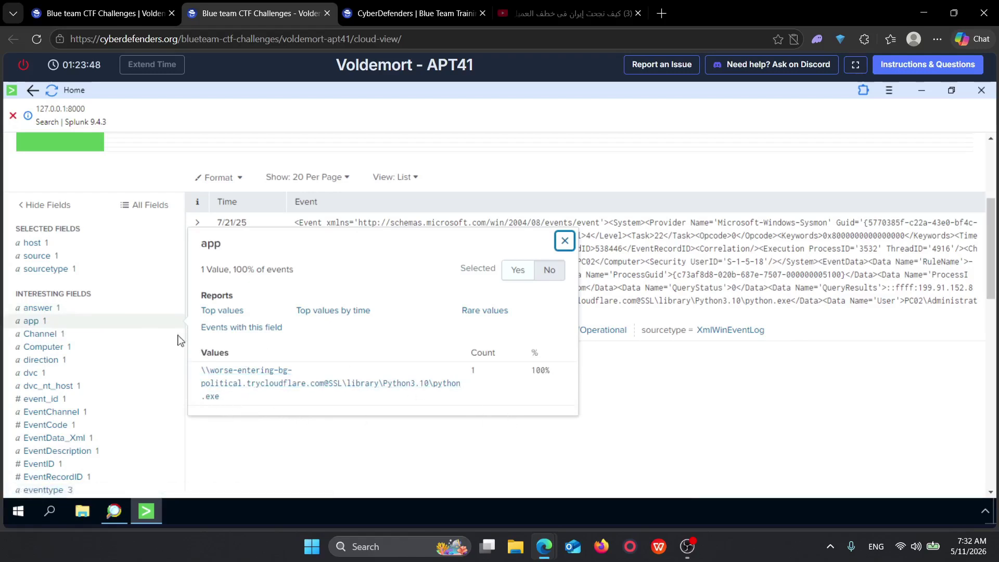
# Step: Inspect the process ID, process_path and process_name values of the mediafire DNS query event
pyautogui.scroll(-5, 97, 335)
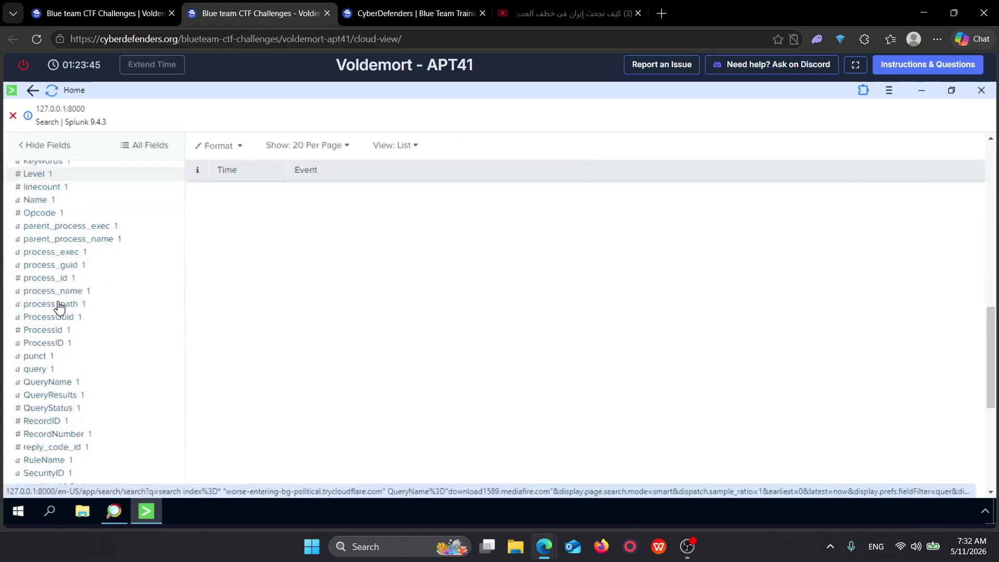
pyautogui.scroll(-3, 60, 306)
pyautogui.click(44, 264)
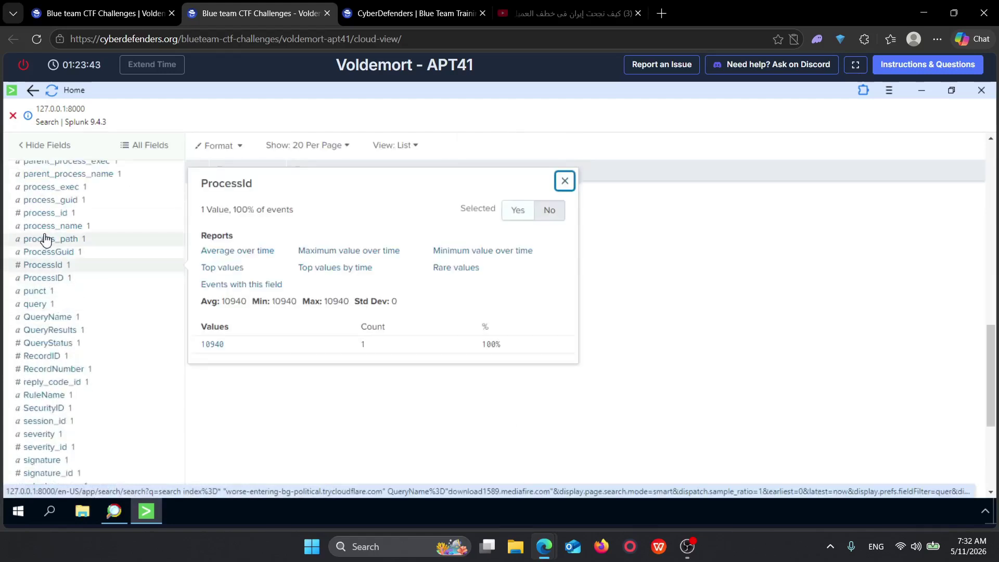
pyautogui.click(46, 239)
pyautogui.click(52, 226)
pyautogui.click(52, 225)
pyautogui.click(52, 225)
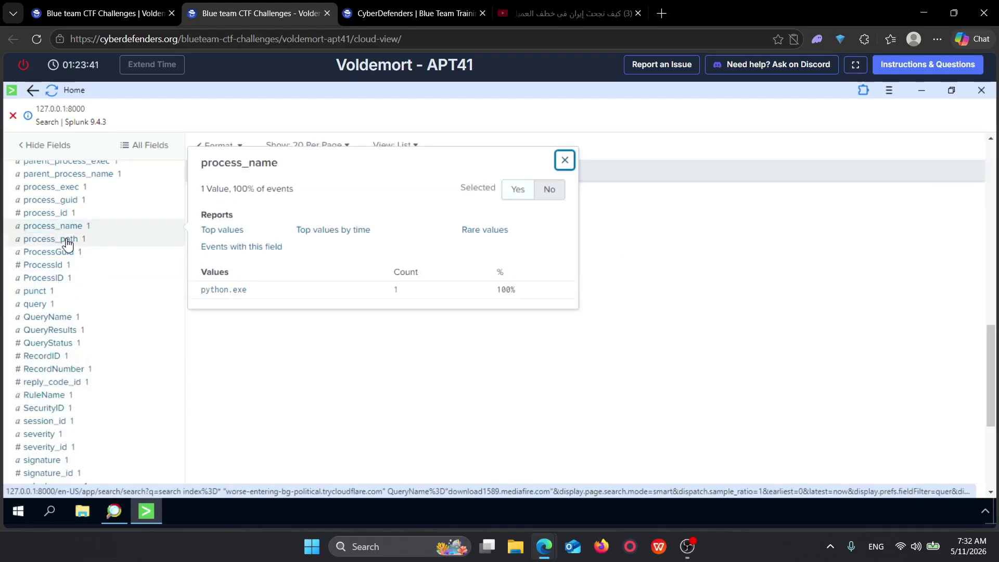
pyautogui.click(67, 240)
pyautogui.click(72, 274)
# Step: Inspect the signature, user_id and user field values of the mediafire DNS query event
pyautogui.scroll(-5, 69, 283)
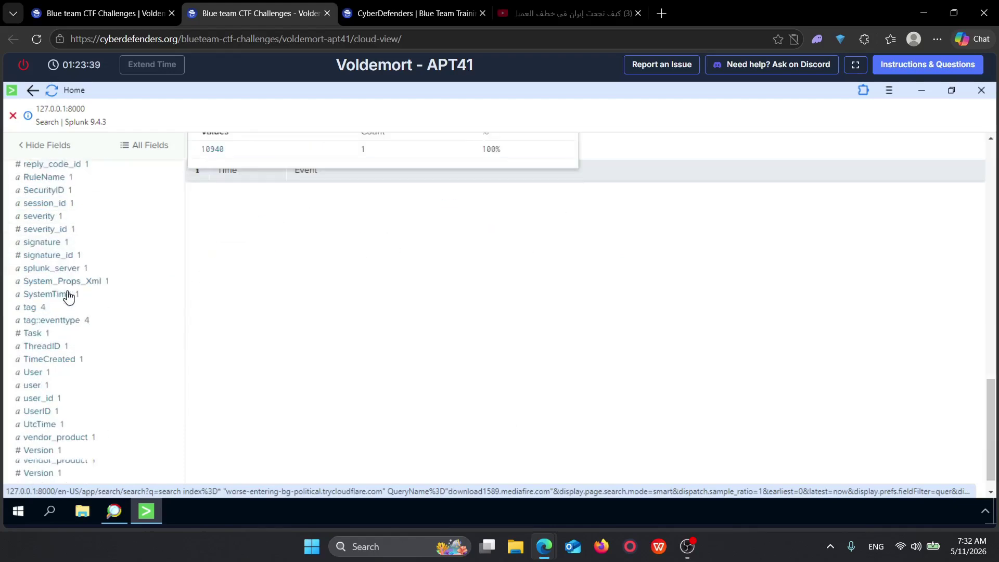
pyautogui.click(49, 244)
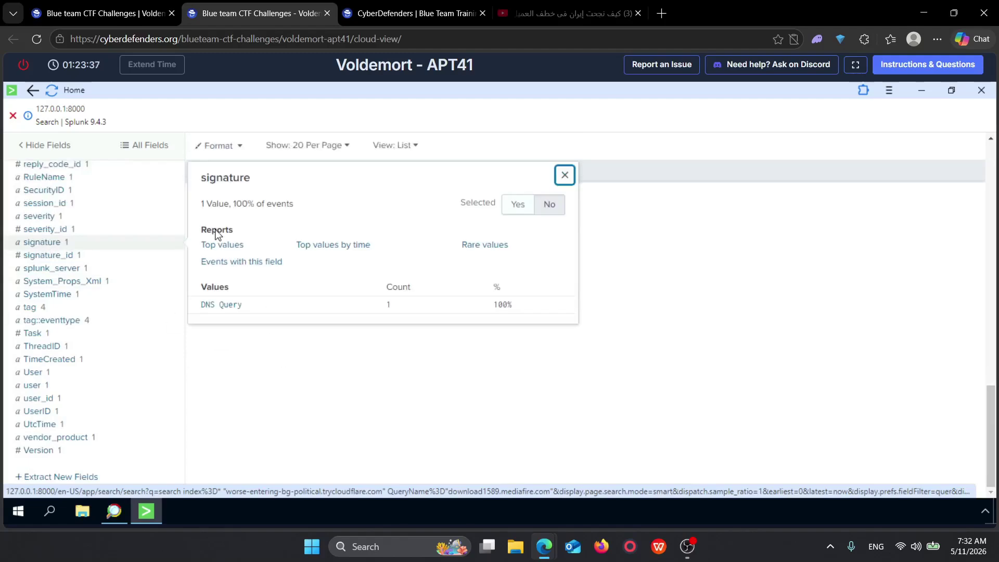
pyautogui.click(56, 398)
pyautogui.click(54, 386)
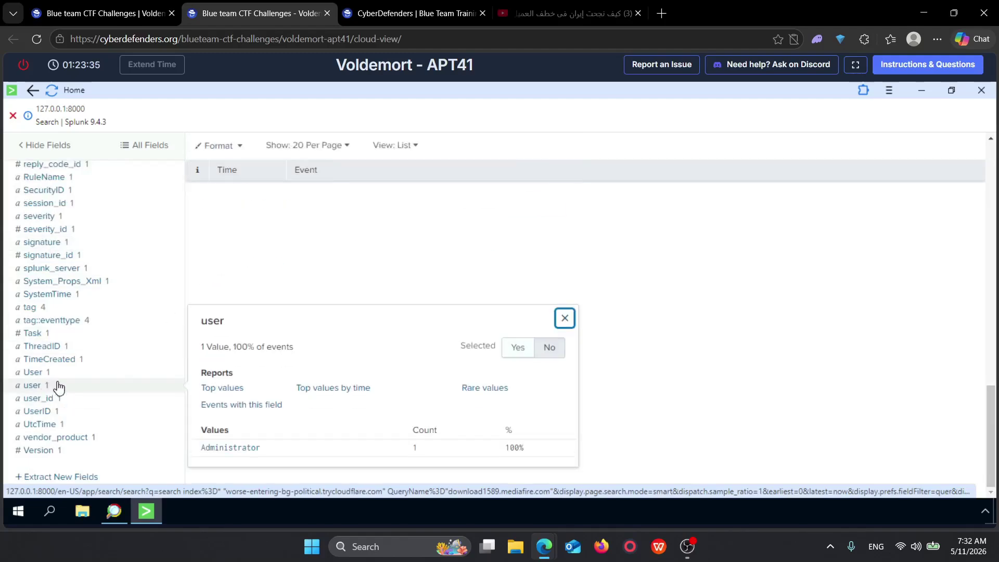
pyautogui.scroll(1, 81, 394)
pyautogui.scroll(10, 80, 394)
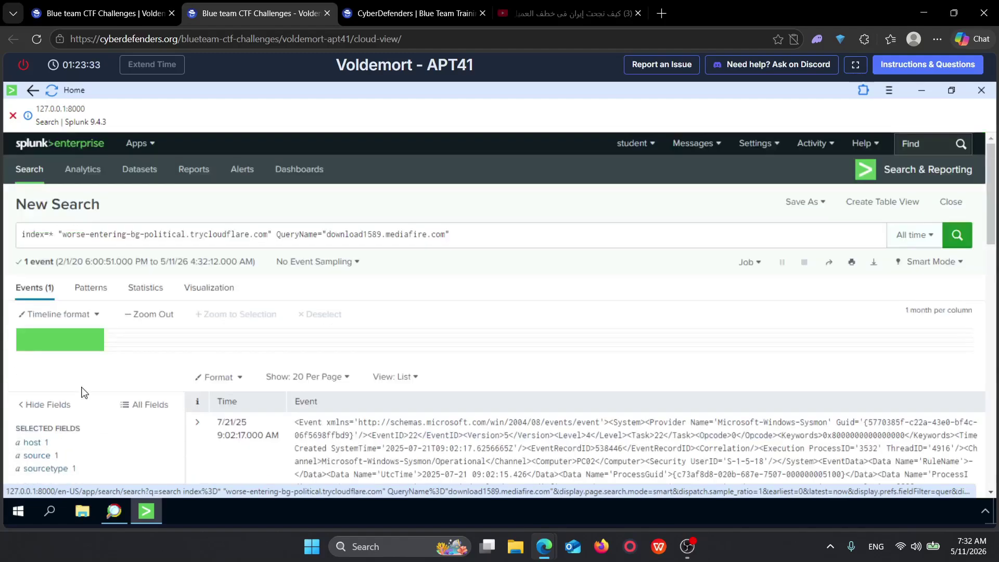
pyautogui.scroll(-8, 385, 240)
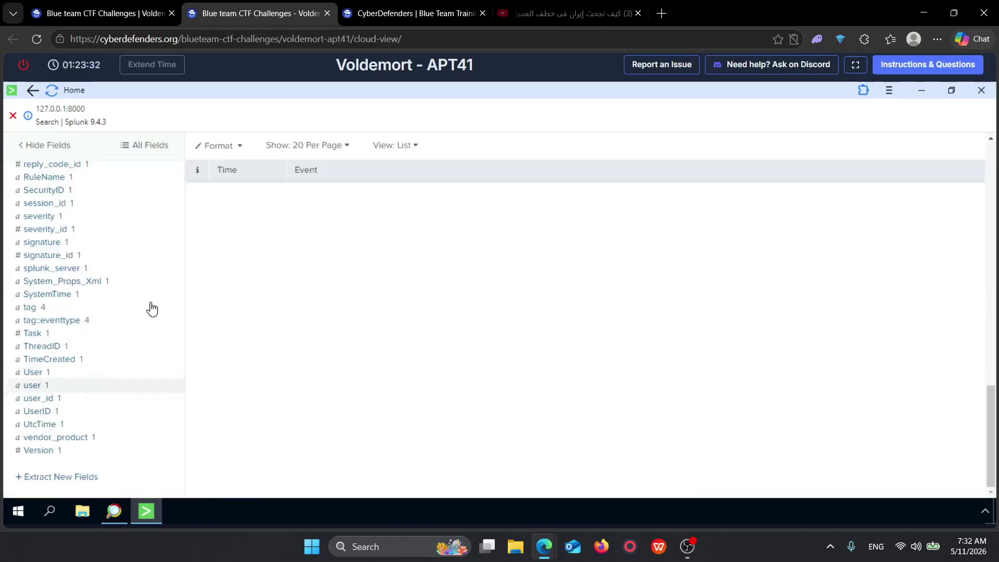
# Step: Expand the QueryName values in the full field list and check the mediafire domain against the Q8 answer on the CyberDefenders lab page
pyautogui.scroll(5, 151, 307)
pyautogui.click(151, 146)
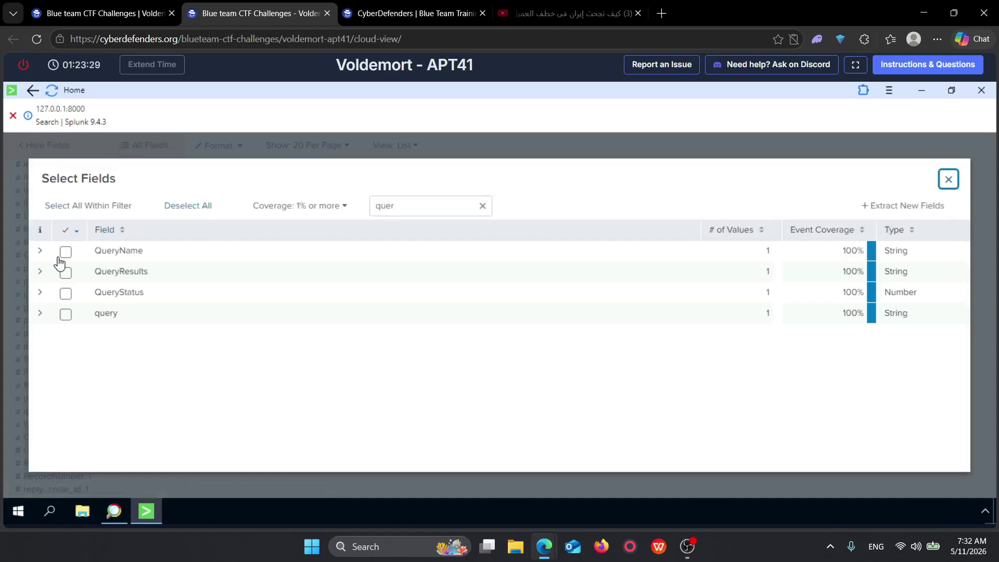
pyautogui.click(44, 251)
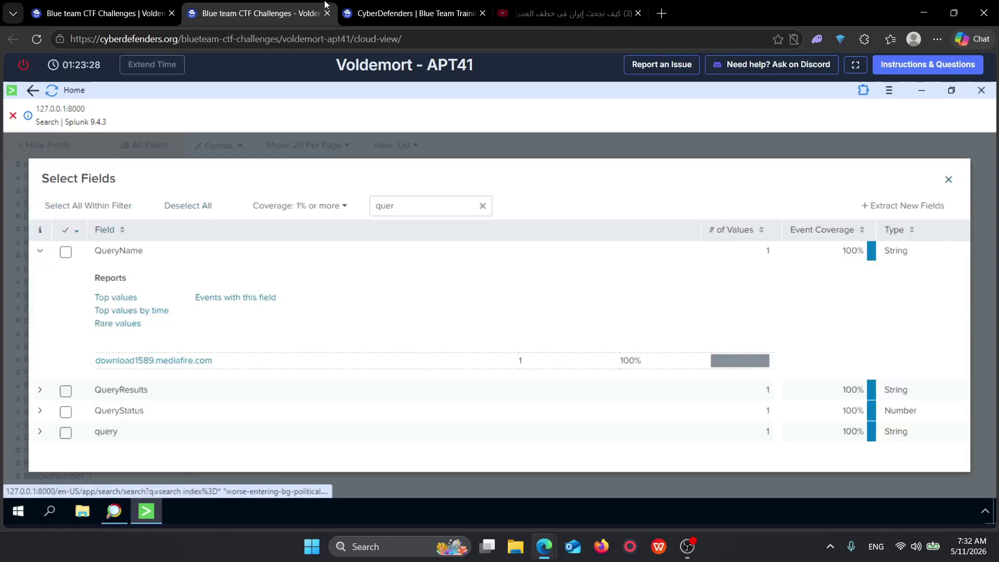
pyautogui.click(351, 5)
pyautogui.click(253, 5)
pyautogui.click(137, 4)
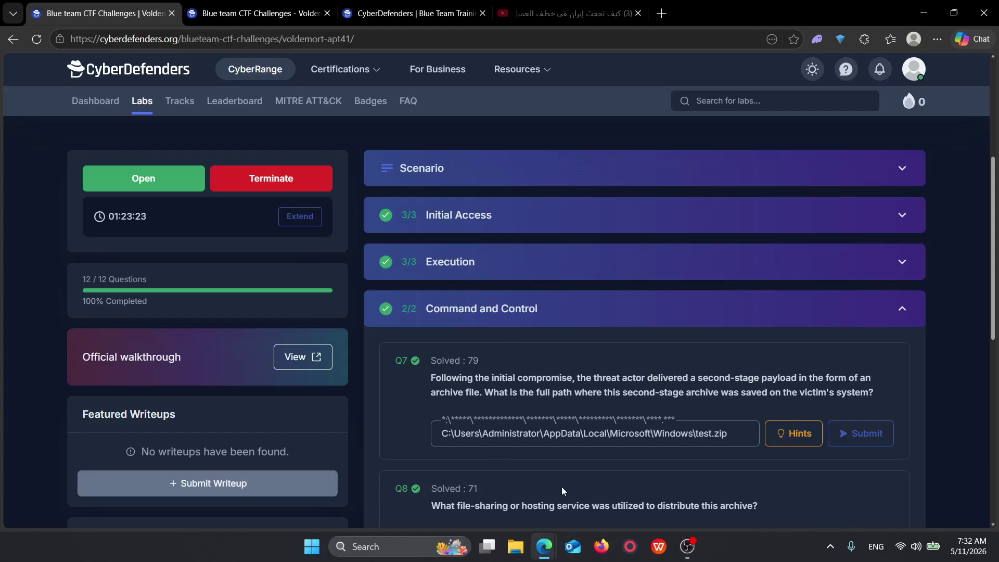
pyautogui.click(244, 4)
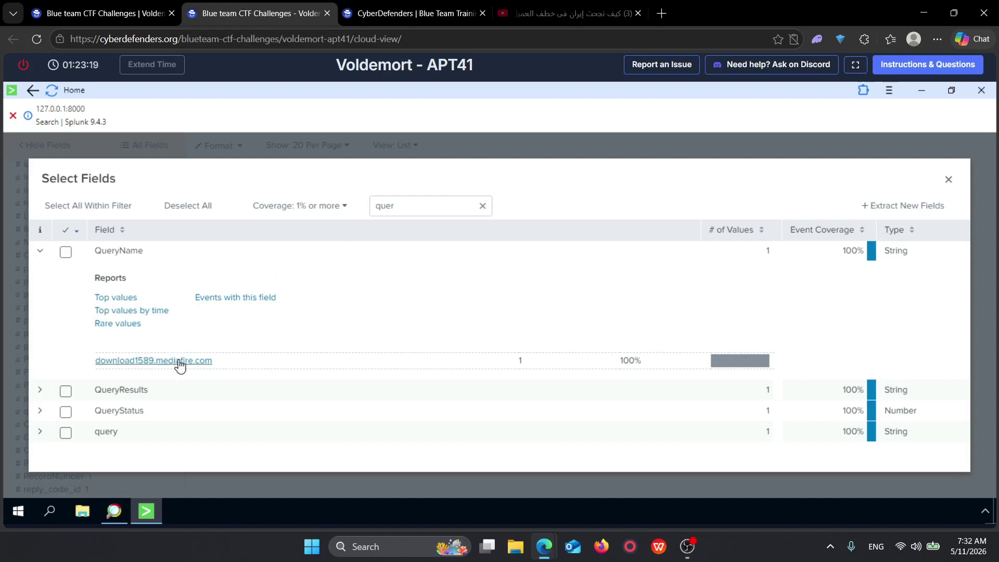
pyautogui.click(128, 5)
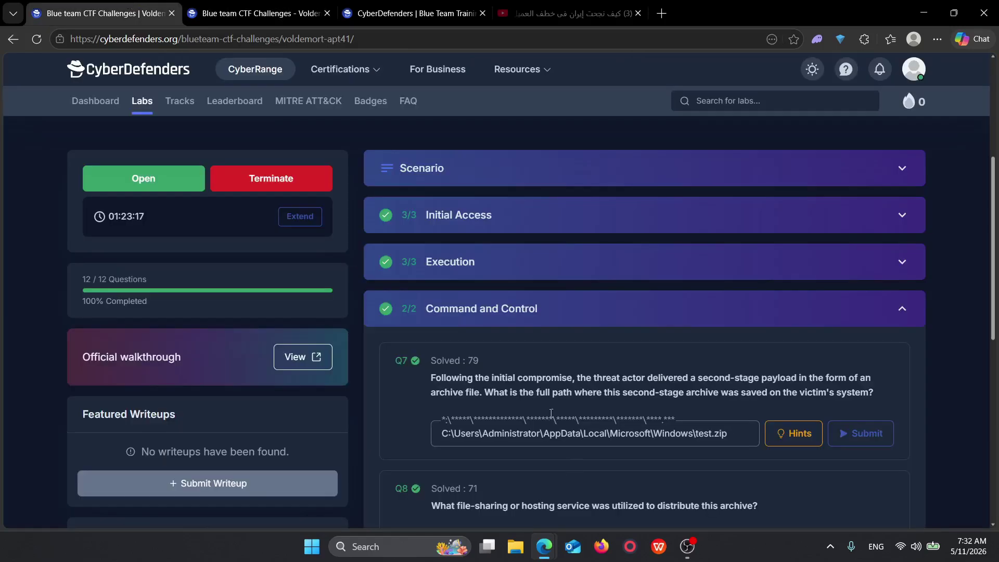
pyautogui.scroll(-1, 552, 457)
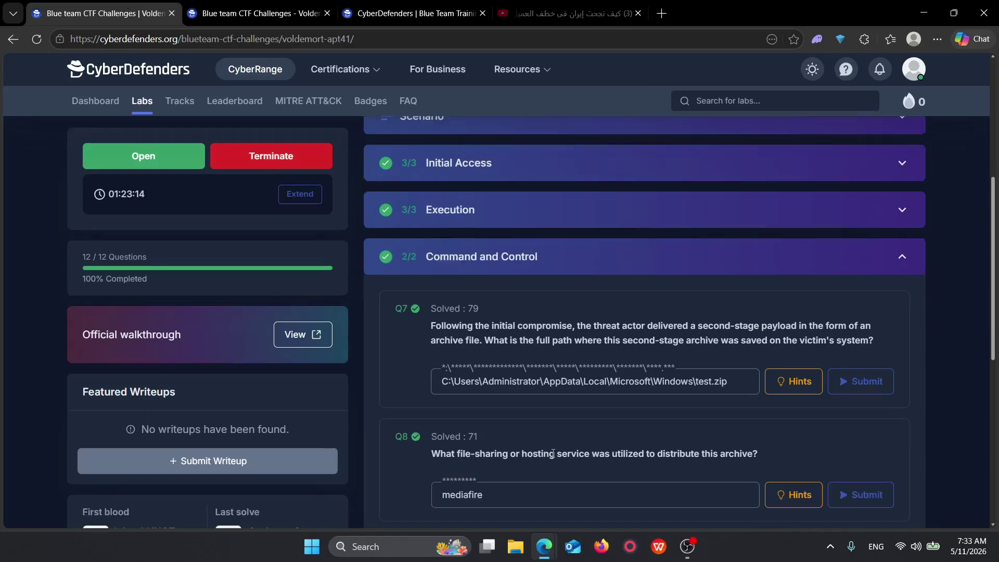
# Step: Collapse the solved Command and Control section and expand Exfiltration to read Q9 about the exfiltration server's IP address
pyautogui.click(468, 256)
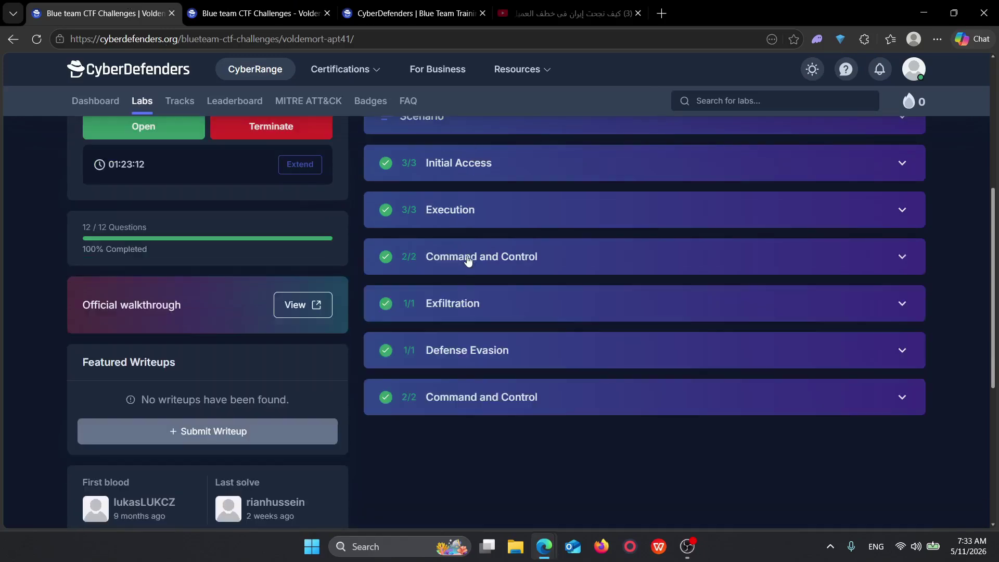
pyautogui.scroll(1, 459, 334)
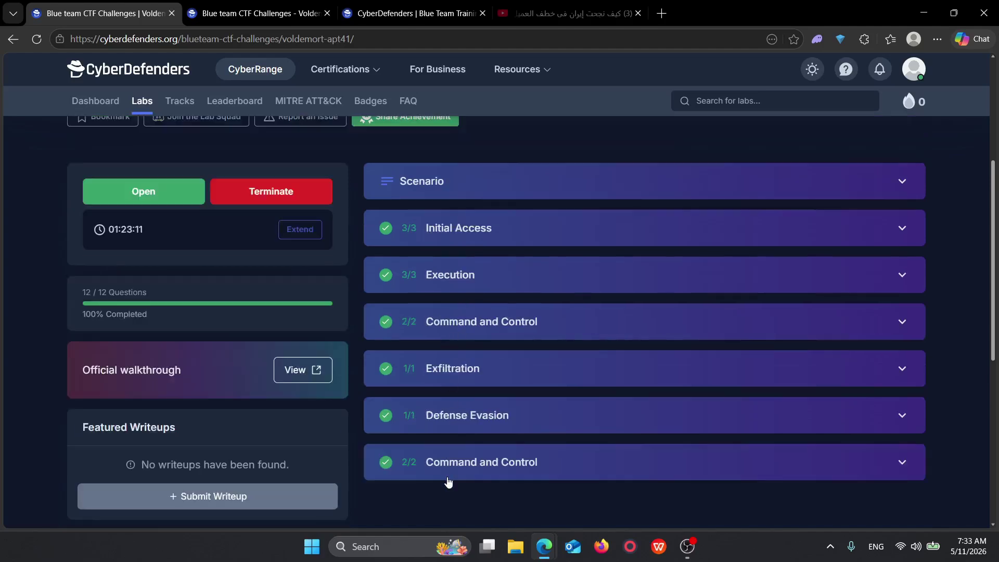
pyautogui.click(432, 379)
pyautogui.scroll(2, 435, 381)
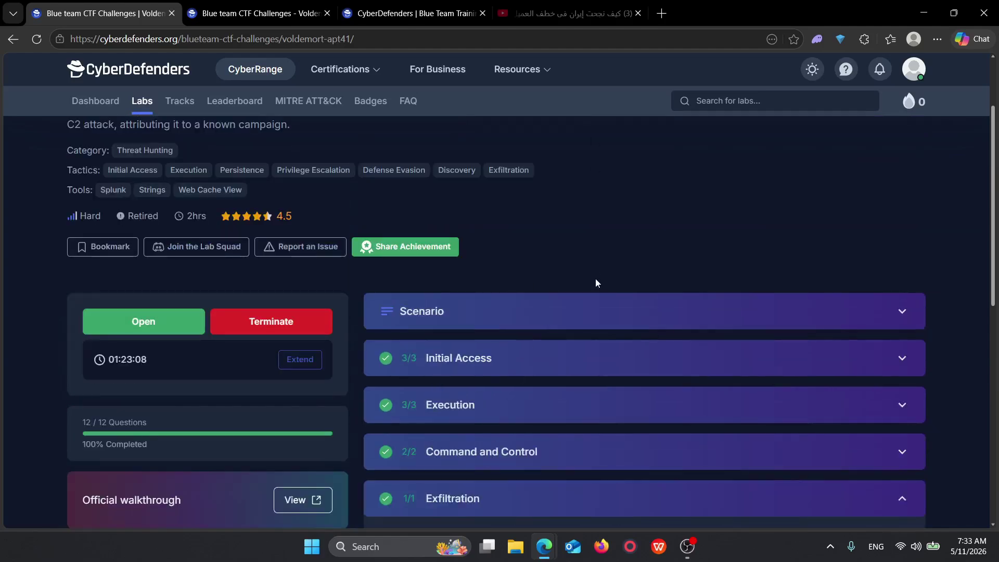
pyautogui.scroll(-2, 592, 282)
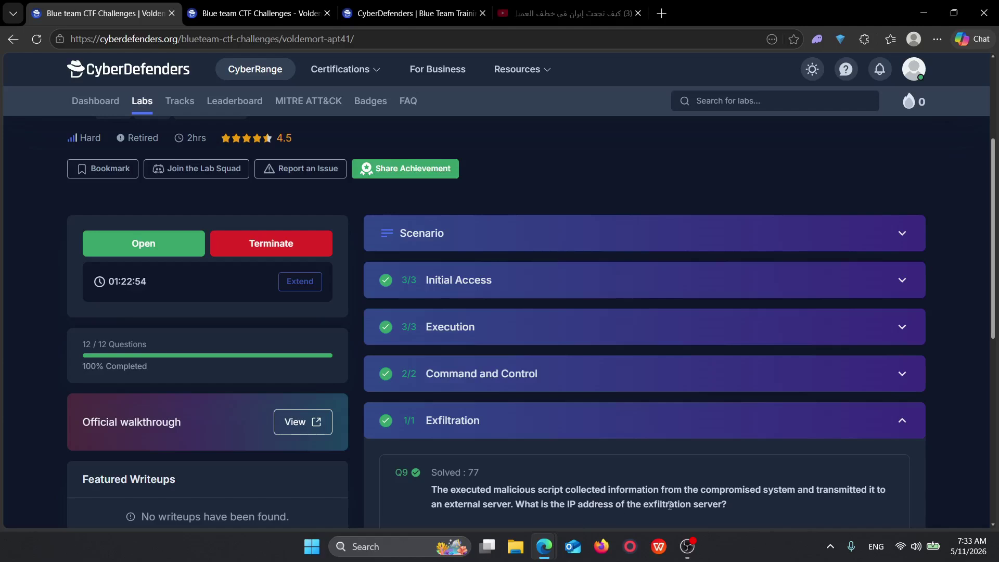
# Step: Return to the Splunk lab tab, remove the QueryName filter from the trycloudflare search and rerun it
pyautogui.click(238, 4)
pyautogui.click(185, 161)
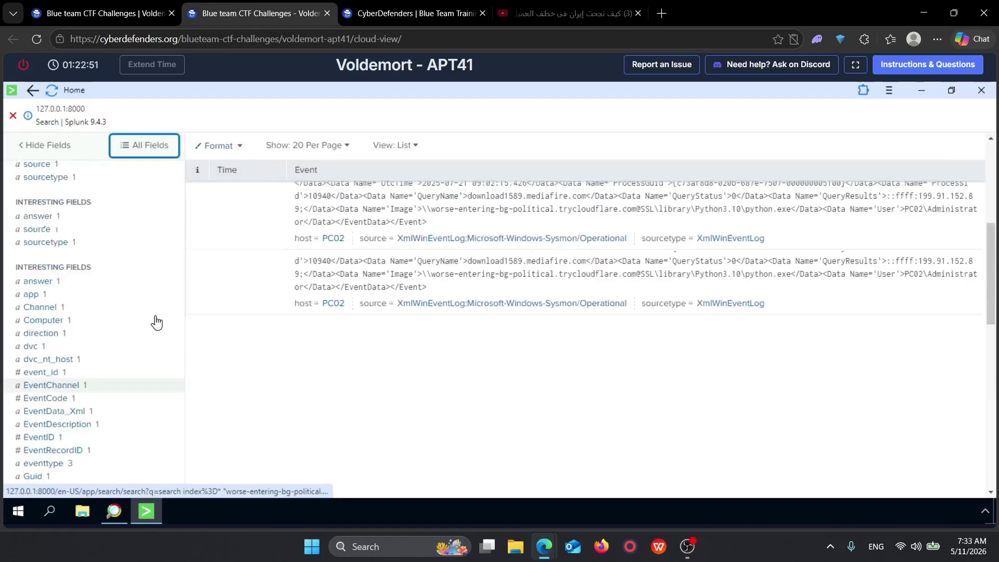
pyautogui.scroll(5, 157, 317)
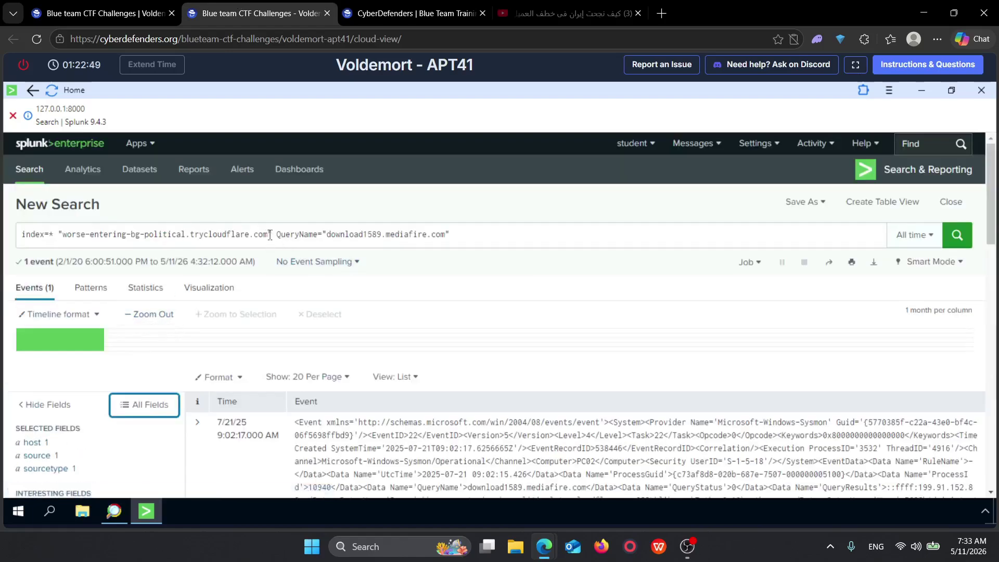
pyautogui.moveTo(276, 234); pyautogui.dragTo(460, 295)
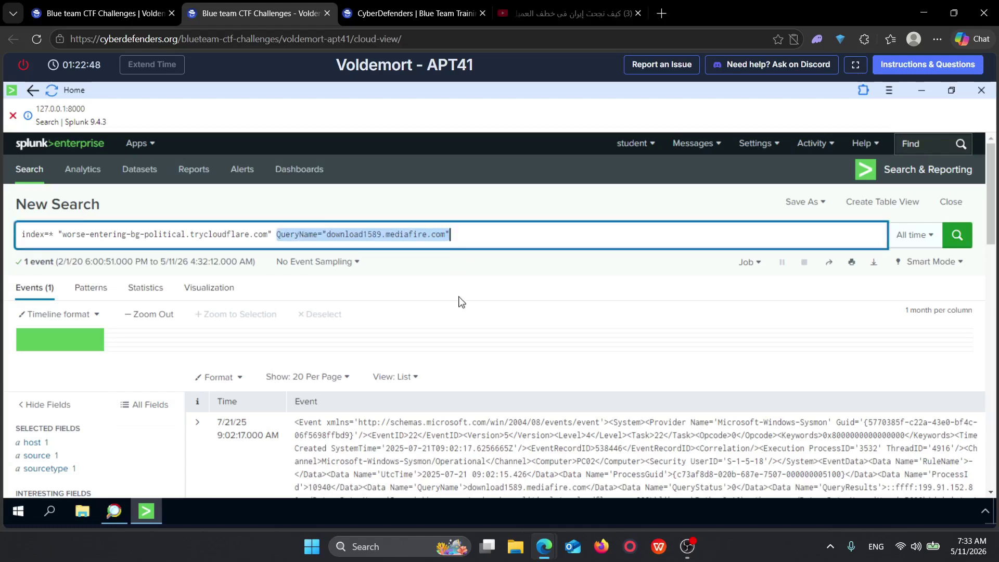
pyautogui.press('BackSpace')
pyautogui.press('Return')
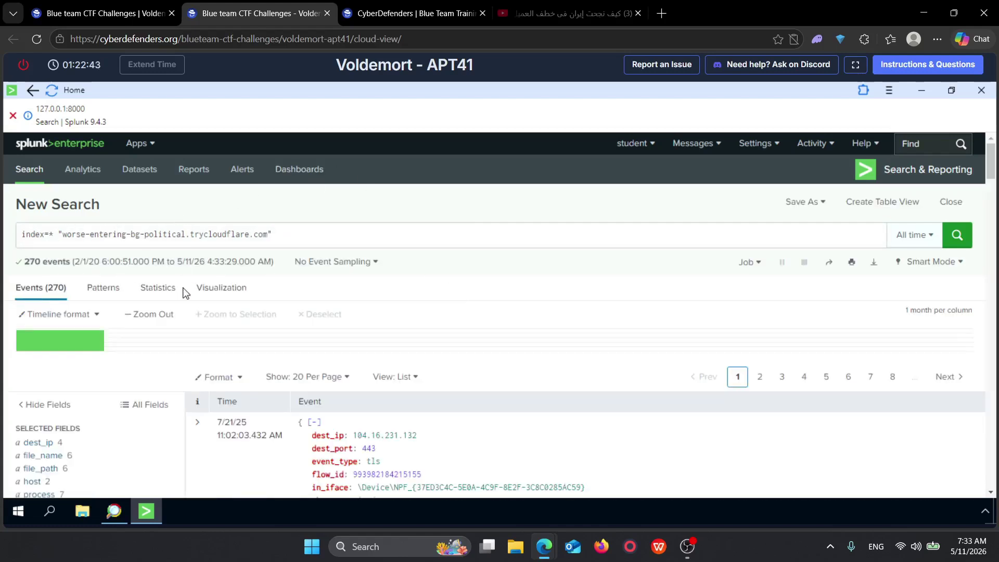
# Step: Filter the full field list by "dest" and examine the dest_ip values of the trycloudflare events
pyautogui.click(141, 406)
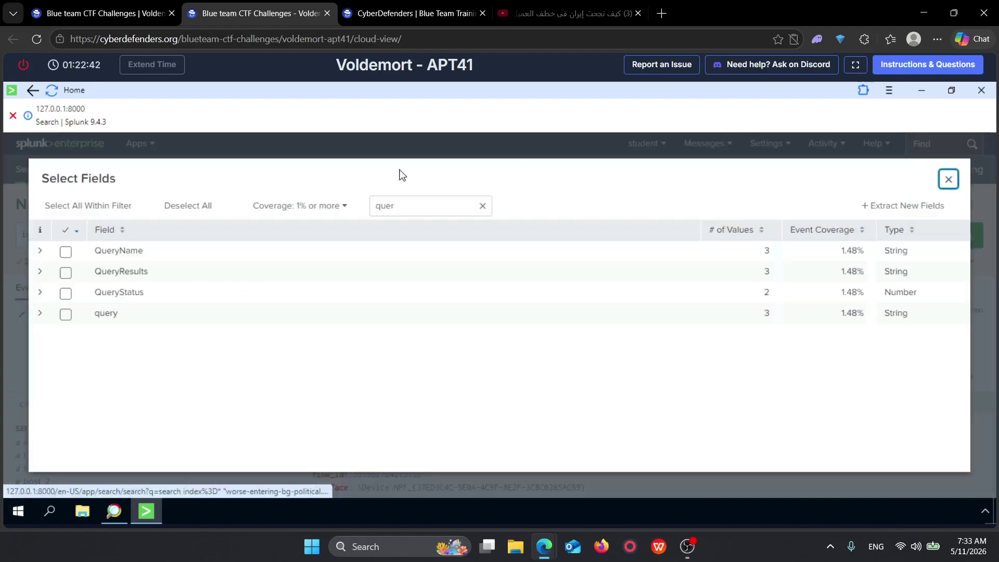
pyautogui.doubleClick(389, 204)
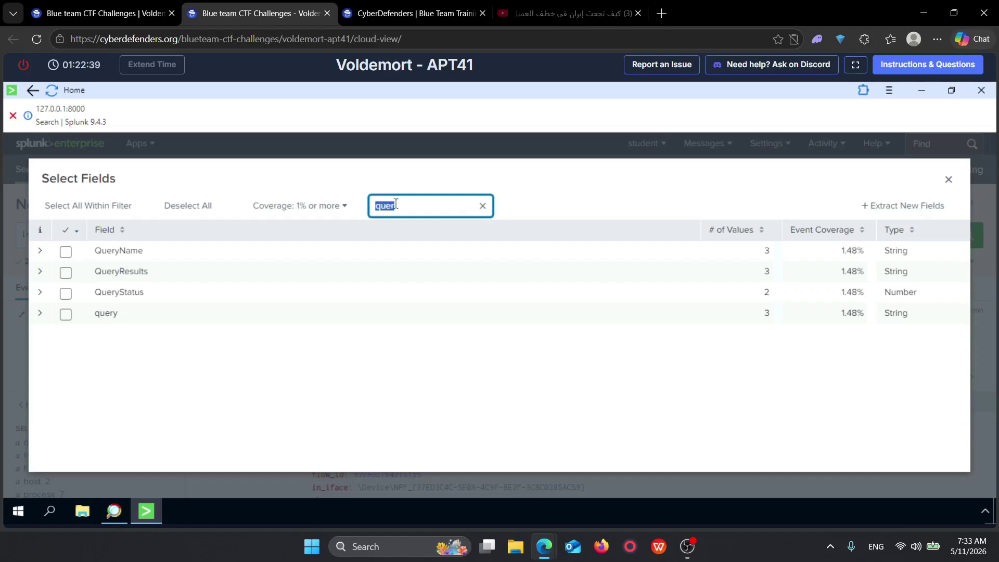
pyautogui.press('BackSpace')
pyautogui.write('dest')
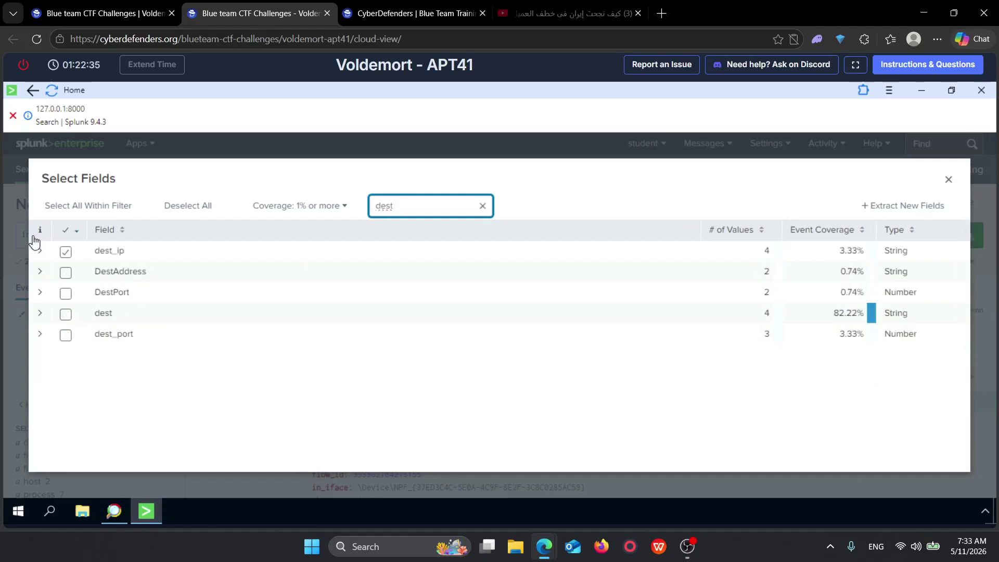
pyautogui.click(40, 251)
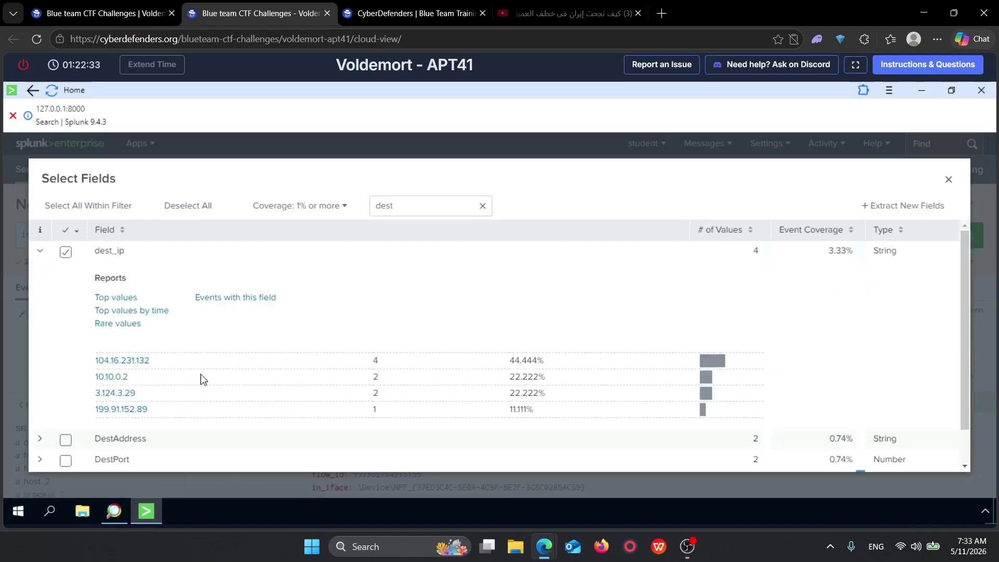
pyautogui.moveTo(70, 420); pyautogui.dragTo(214, 419)
pyautogui.click(156, 413)
# Step: Narrow the search to dest_ip 104.16.231.132 and inspect the dest_ip and sourcetype values of its events
pyautogui.click(126, 360)
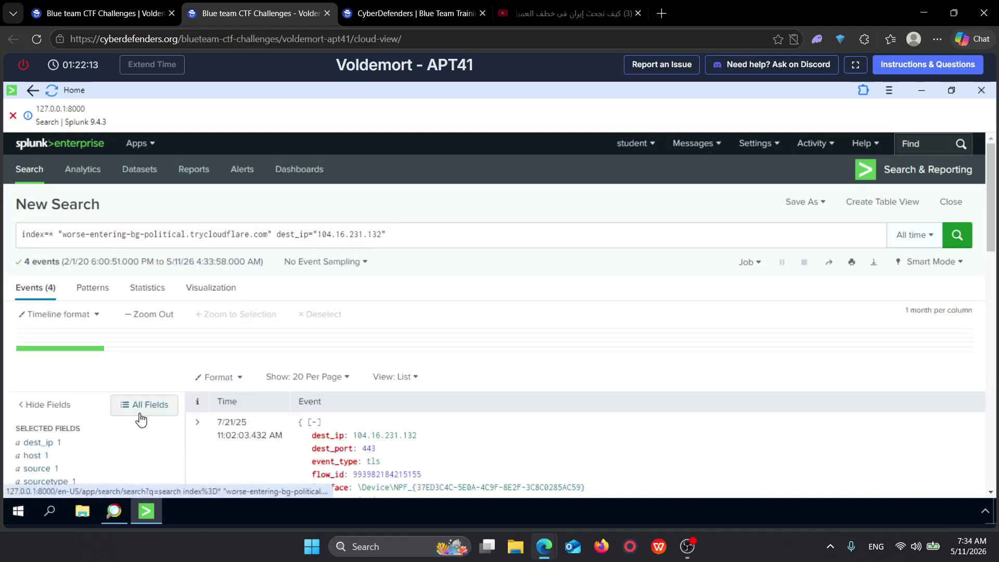
pyautogui.scroll(-3, 130, 411)
pyautogui.click(38, 312)
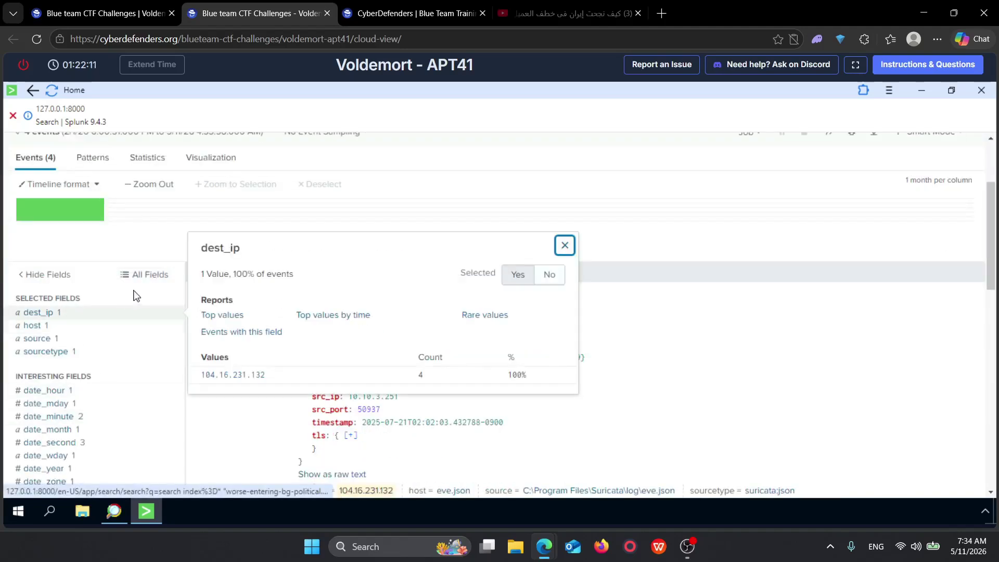
pyautogui.click(204, 462)
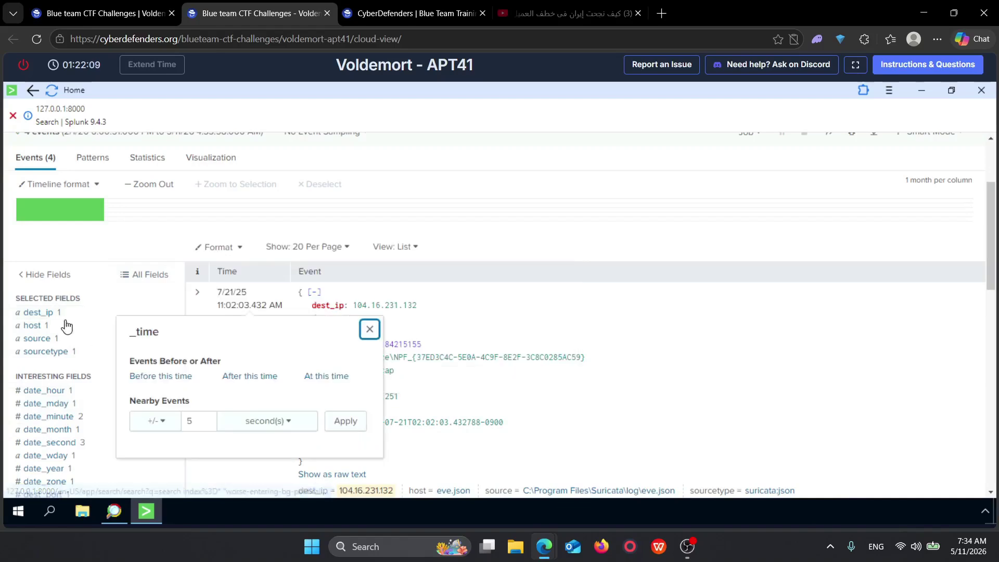
pyautogui.click(66, 350)
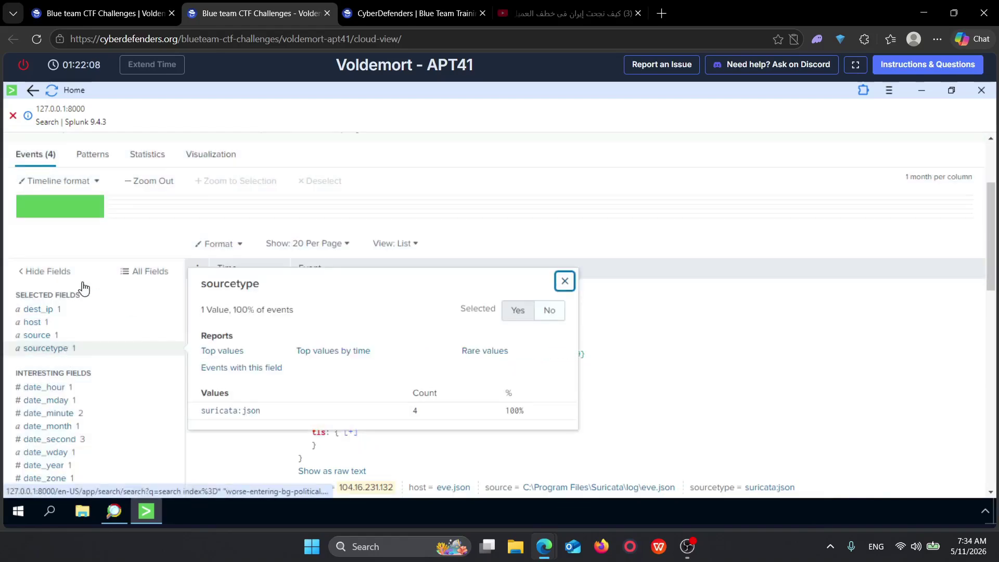
# Step: Filter the full field list by "pr", inspect the proto values and close the list
pyautogui.click(151, 270)
pyautogui.doubleClick(430, 201)
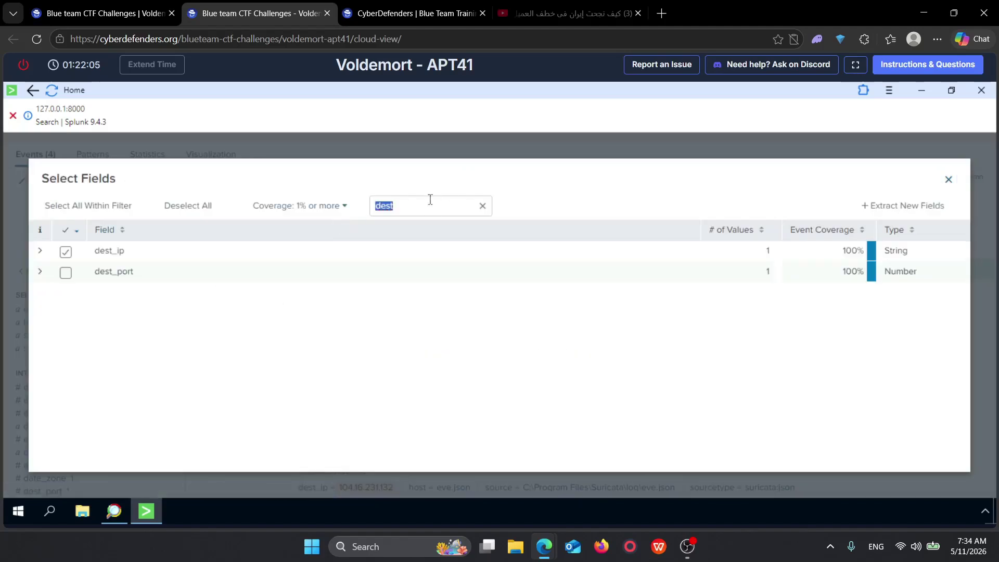
pyautogui.write('pr')
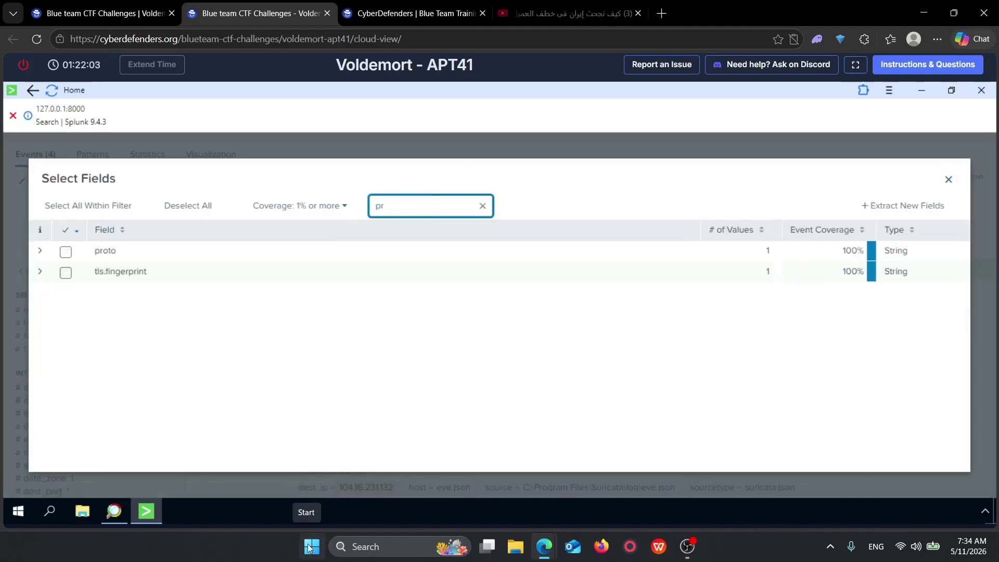
pyautogui.click(40, 251)
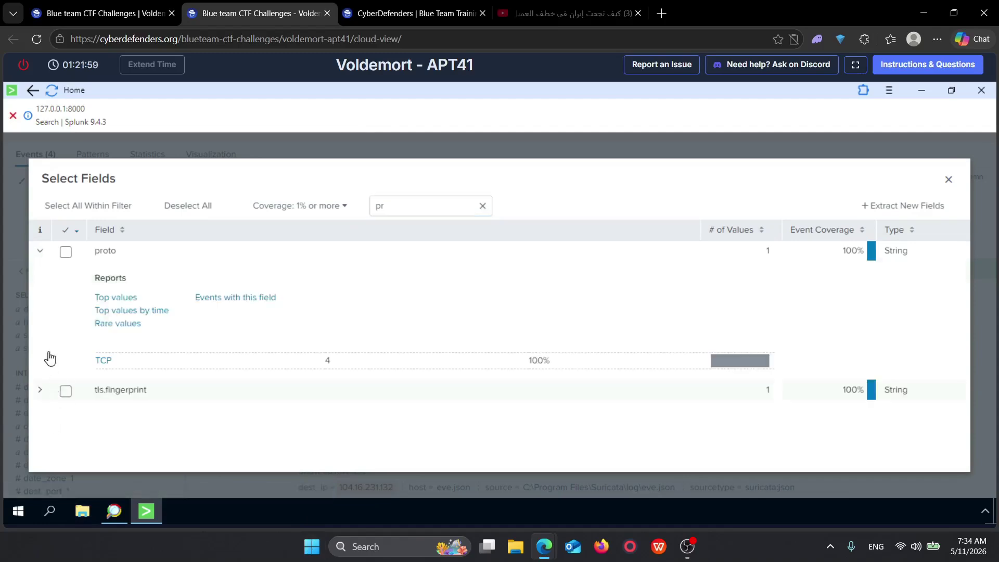
pyautogui.click(6, 314)
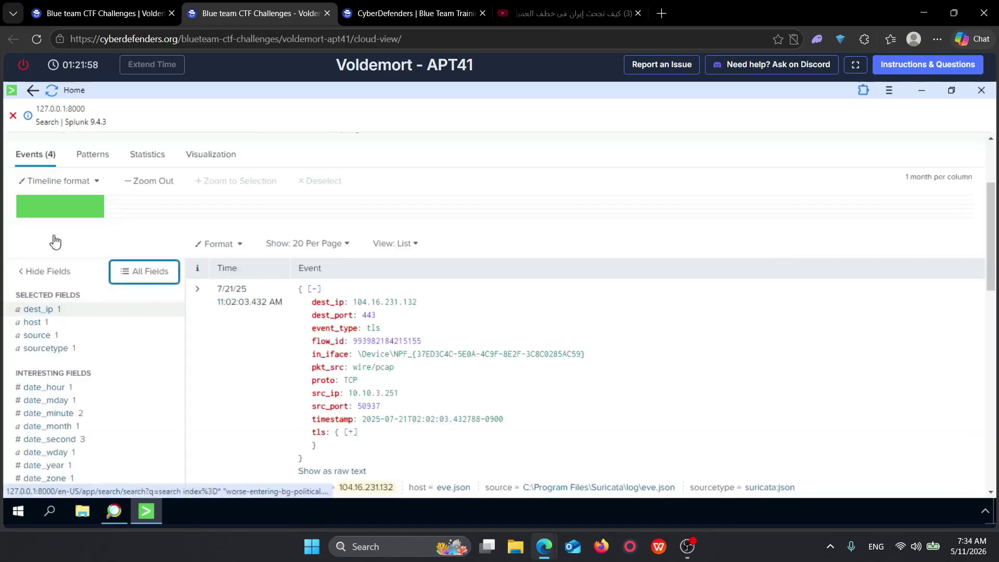
# Step: Go back to the unfiltered trycloudflare search and narrow it to dest_ip 3.124.3.29
pyautogui.click(32, 91)
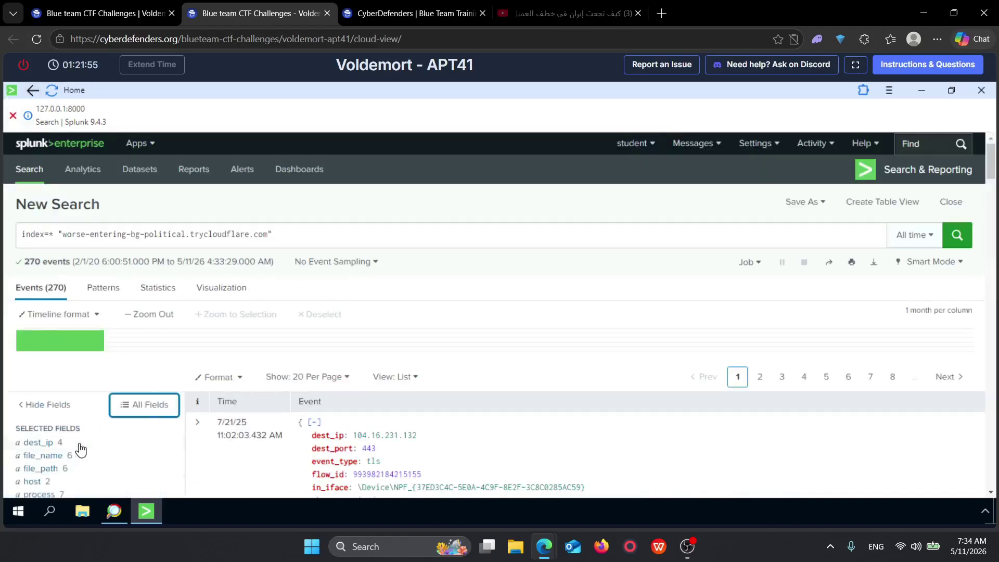
pyautogui.click(42, 442)
pyautogui.click(232, 448)
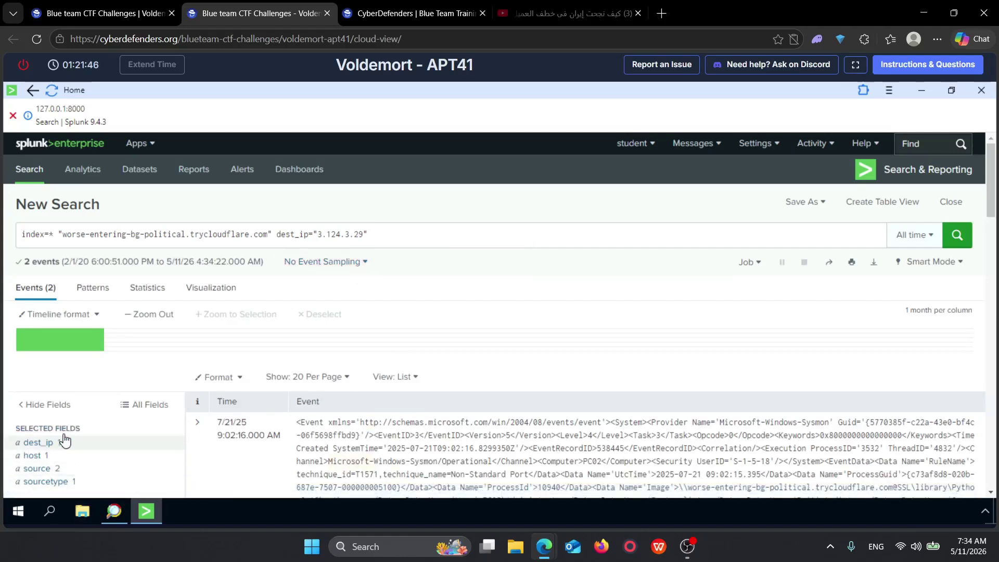
# Step: Inspect the dest_ip, sourcetype and app values of the events sent to 3.124.3.29
pyautogui.click(82, 443)
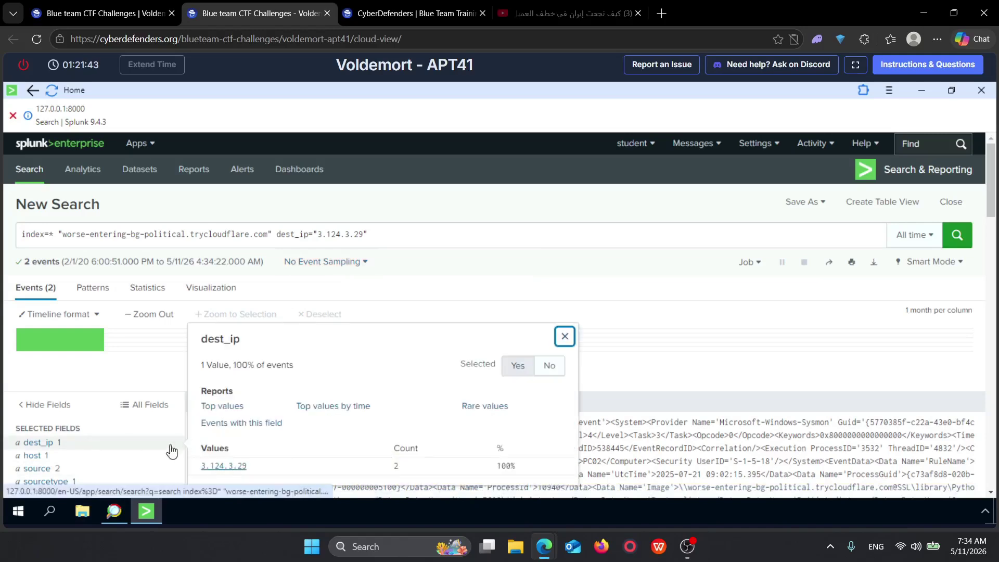
pyautogui.scroll(-3, 120, 374)
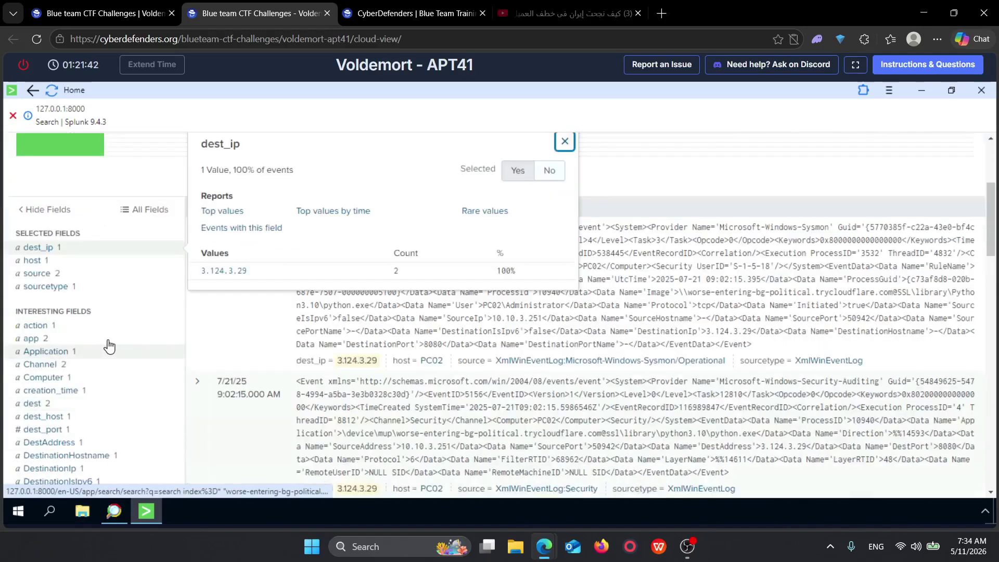
pyautogui.click(46, 294)
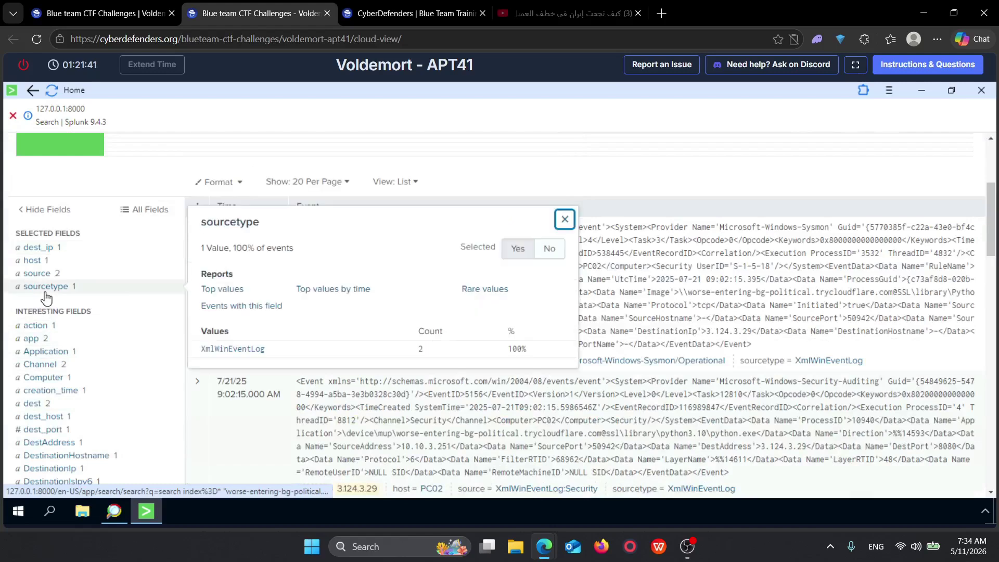
pyautogui.click(78, 327)
pyautogui.click(88, 341)
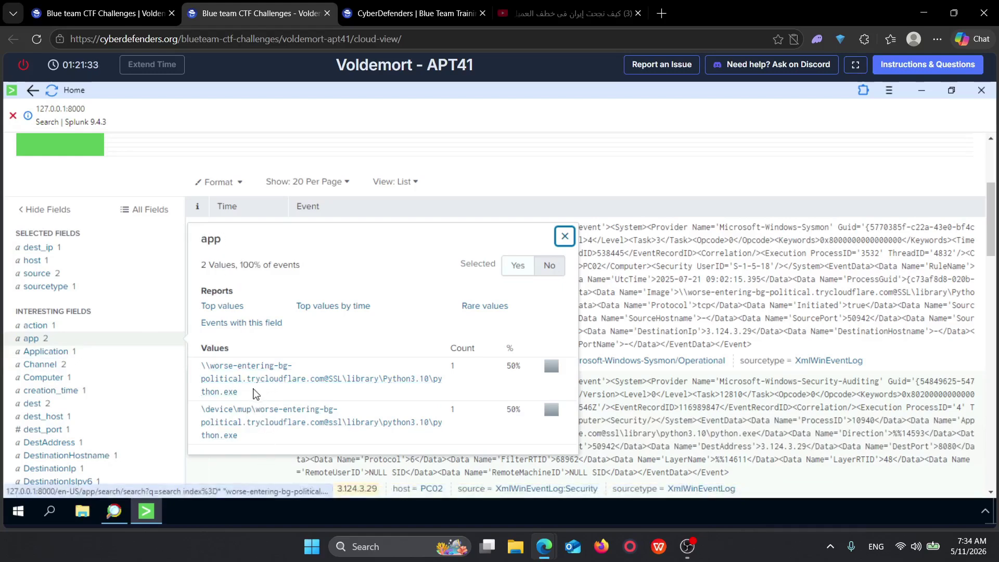
pyautogui.moveTo(255, 394); pyautogui.dragTo(201, 365)
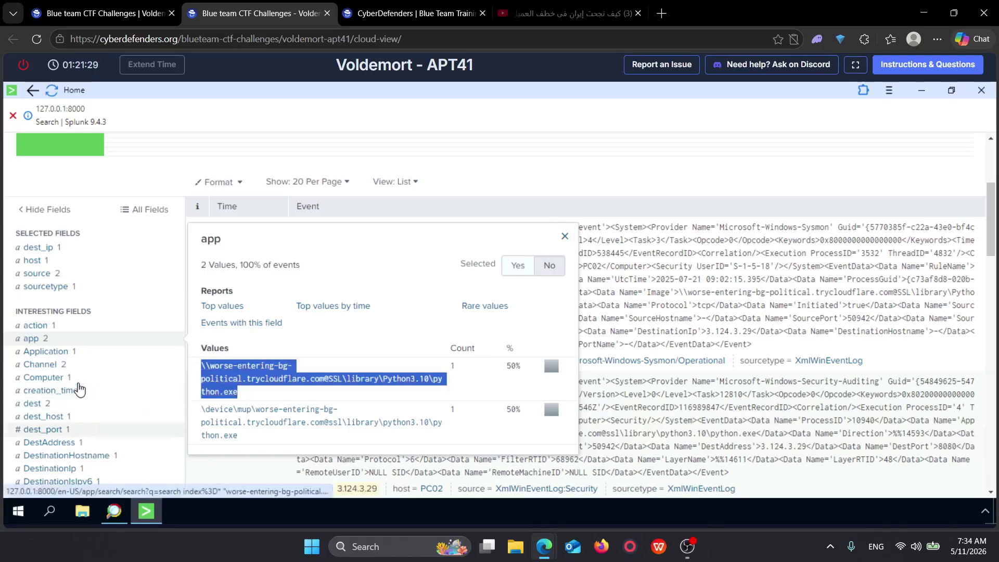
# Step: Inspect the Direction, DestPort, EventData_Xml and FilterRTID values of the 3.124.3.29 events
pyautogui.scroll(-5, 98, 289)
pyautogui.click(46, 205)
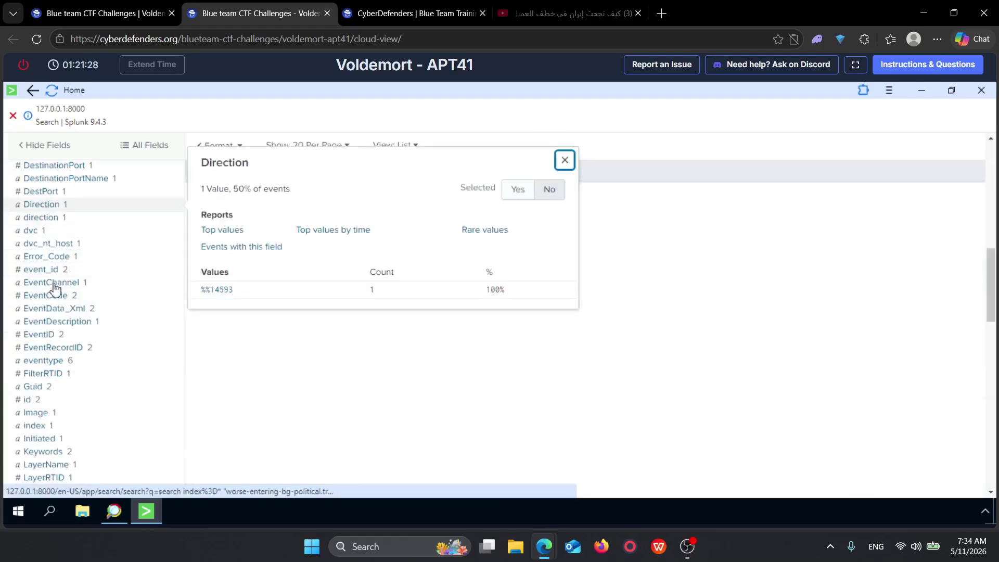
pyautogui.click(40, 192)
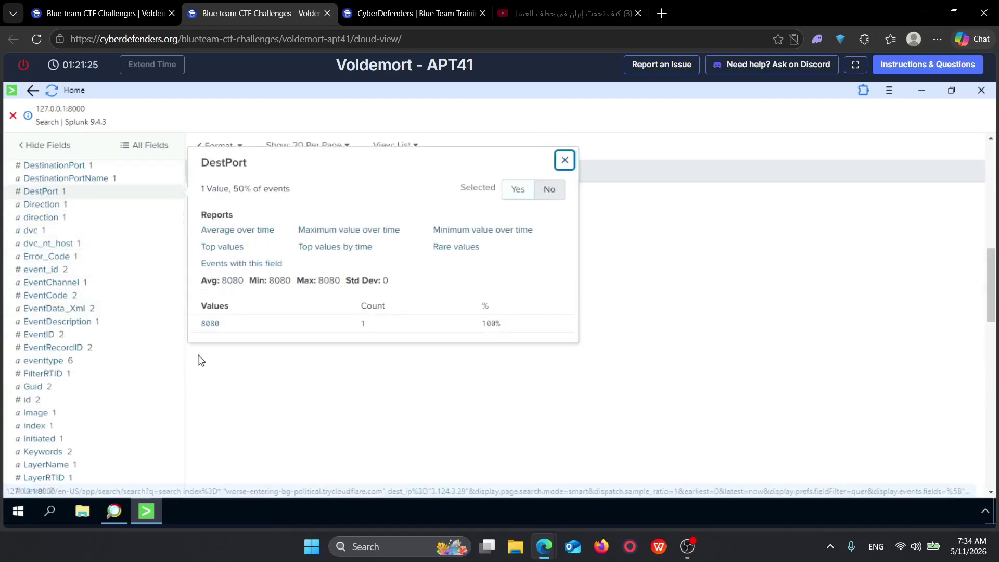
pyautogui.click(50, 308)
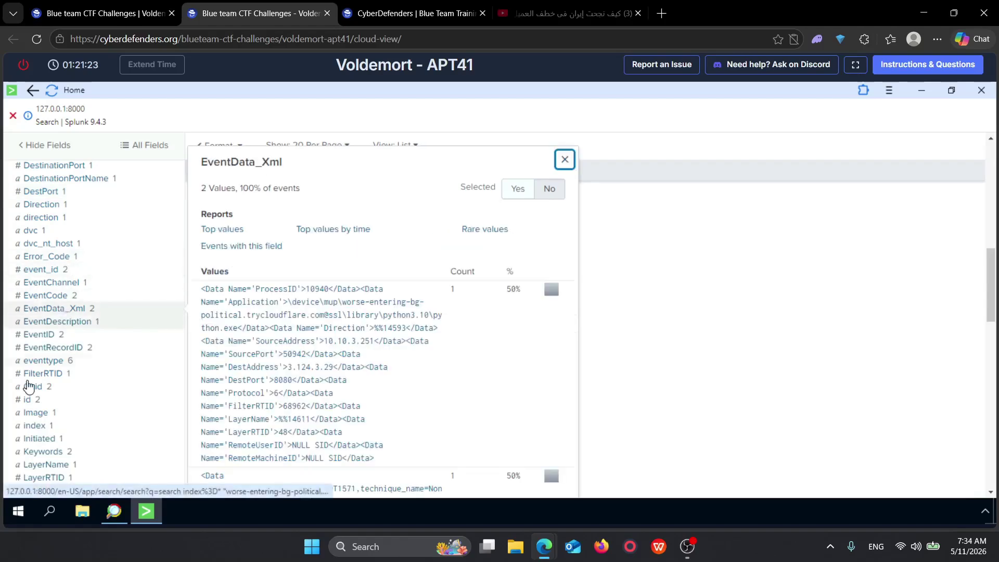
pyautogui.click(42, 373)
pyautogui.scroll(-2, 73, 323)
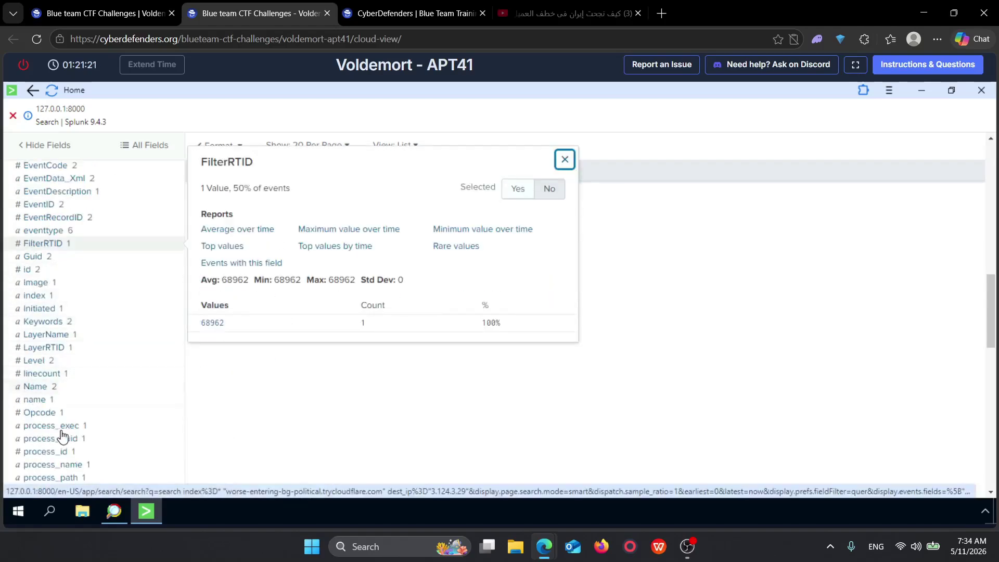
# Step: Inspect the process_id, ProcessGuid and process_path values of the 3.124.3.29 events
pyautogui.scroll(-3, 67, 391)
pyautogui.click(52, 295)
pyautogui.click(65, 256)
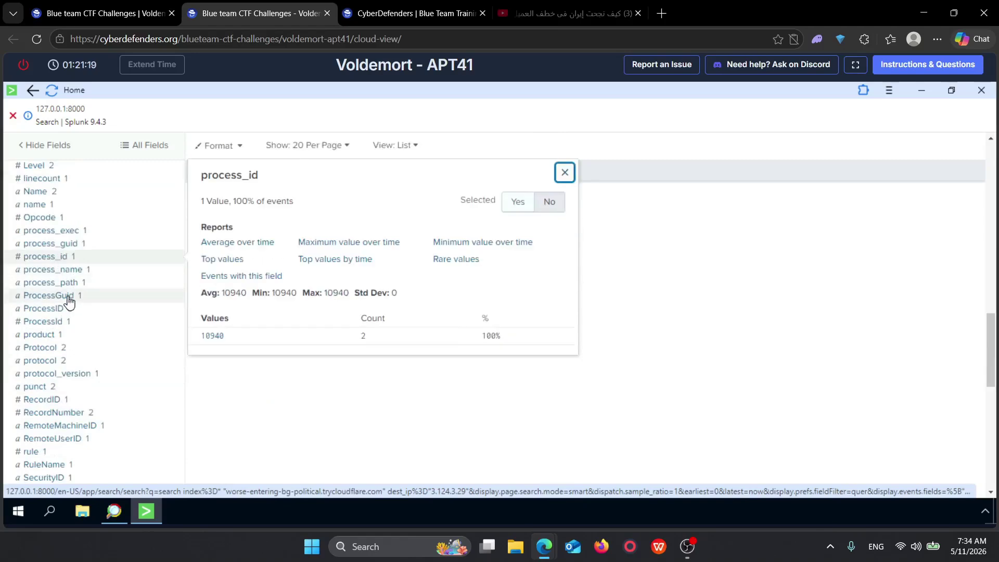
pyautogui.click(71, 295)
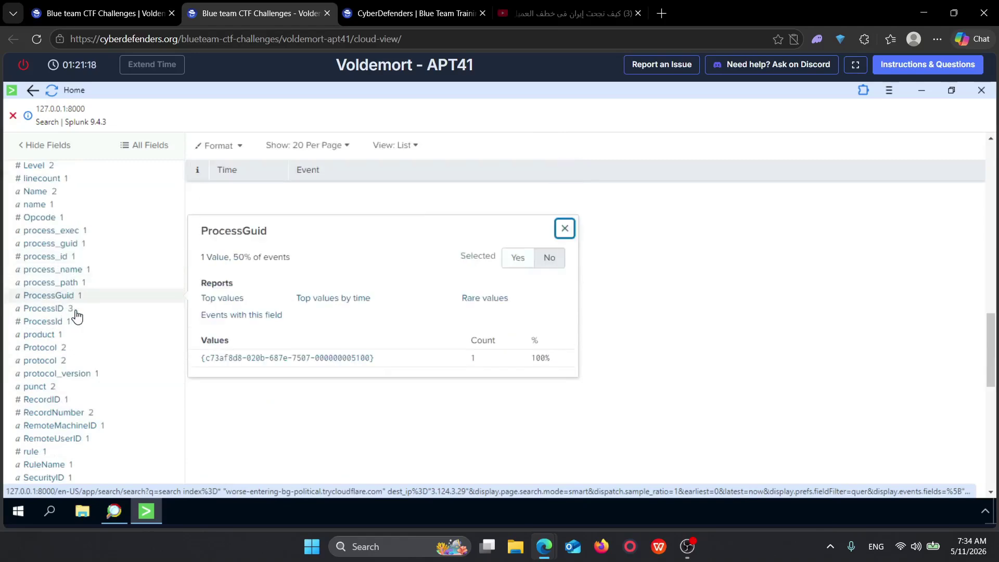
pyautogui.click(65, 283)
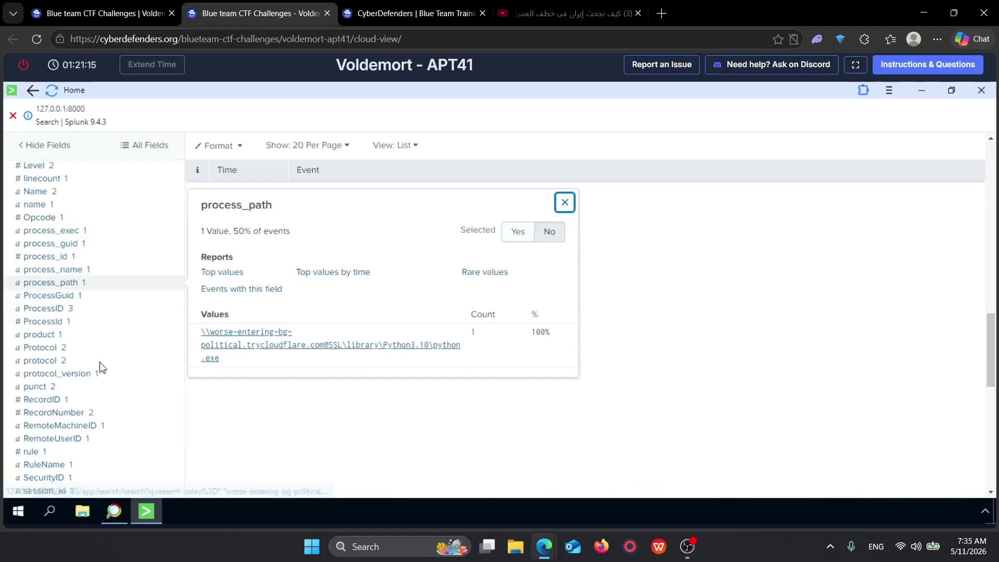
# Step: Inspect the SourceIp and src values of the 3.124.3.29 events
pyautogui.scroll(-1, 78, 382)
pyautogui.scroll(-5, 79, 382)
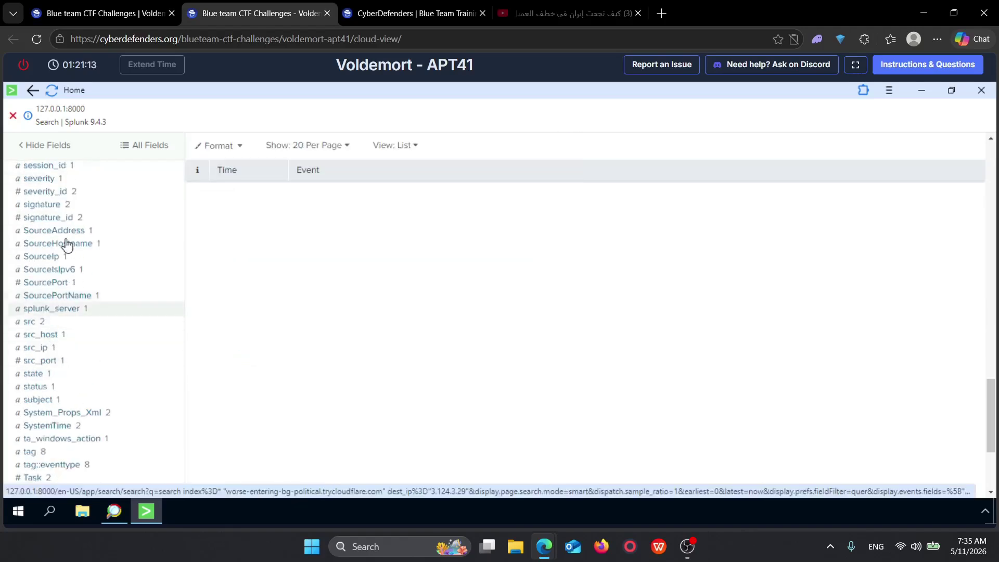
pyautogui.click(62, 259)
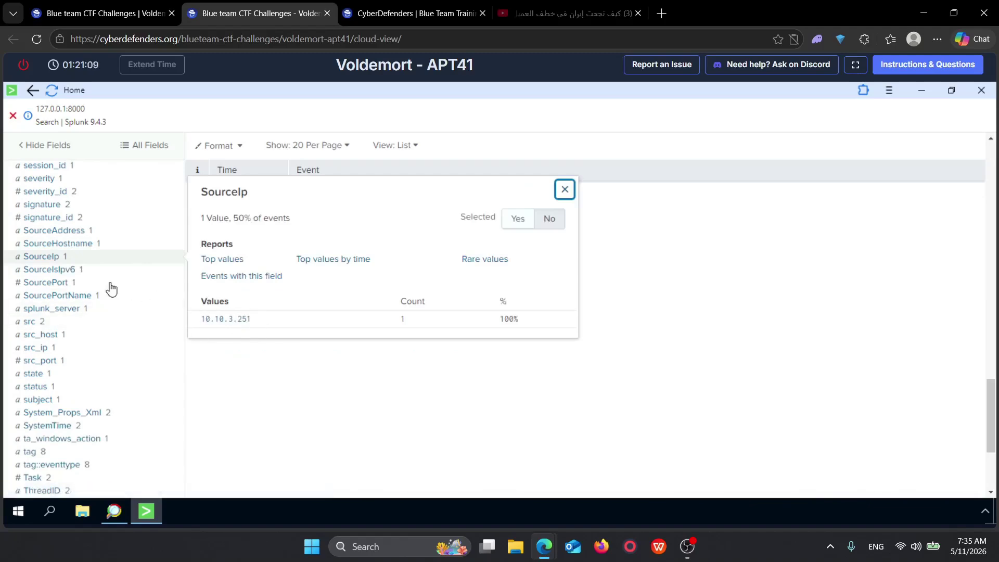
pyautogui.click(96, 308)
pyautogui.click(83, 322)
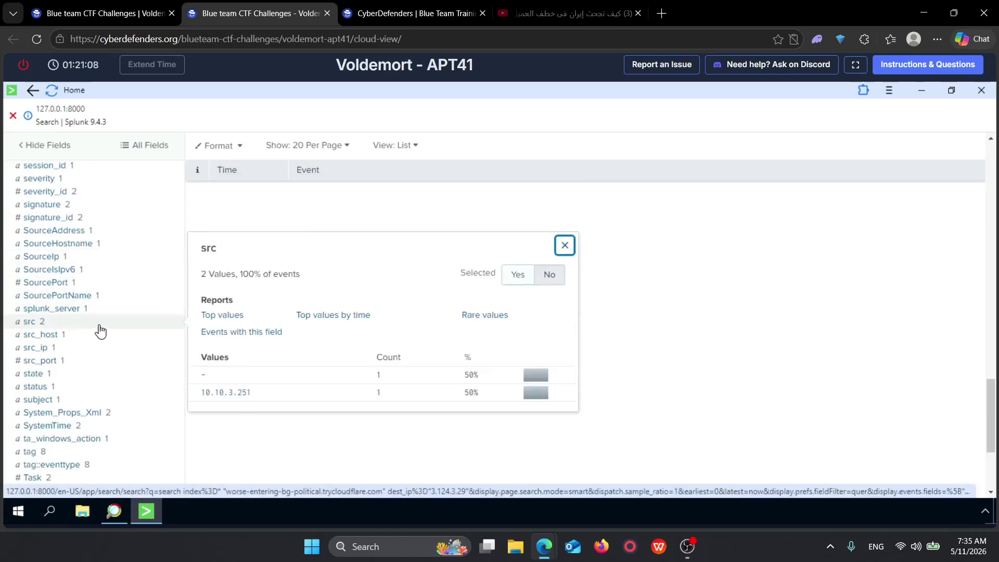
pyautogui.scroll(-1, 67, 323)
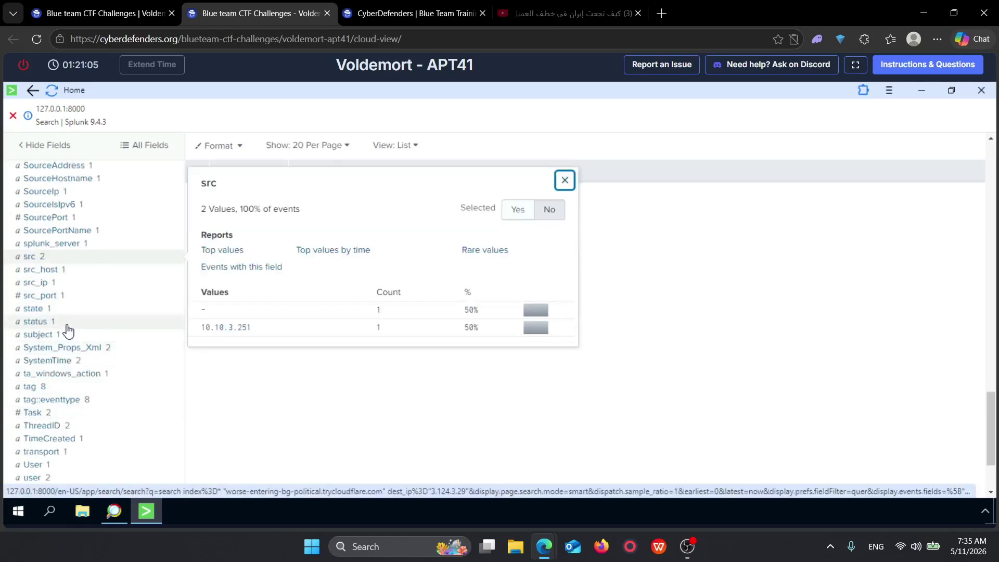
# Step: Filter the full field list by "eve" and narrow the 3.124.3.29 events to EventCode 3
pyautogui.scroll(6, 73, 328)
pyautogui.click(147, 146)
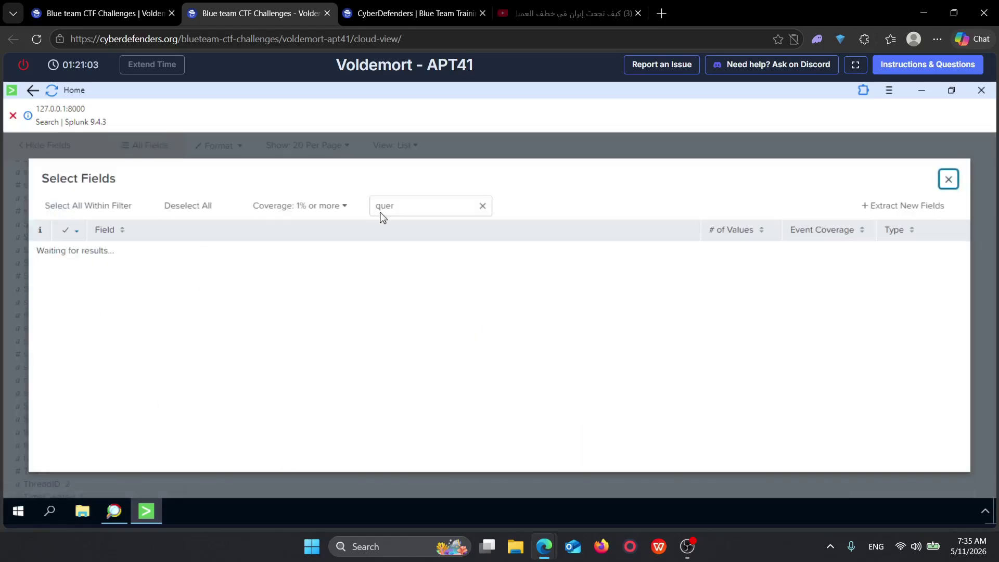
pyautogui.click(383, 208)
pyautogui.doubleClick(383, 208)
pyautogui.write('eve')
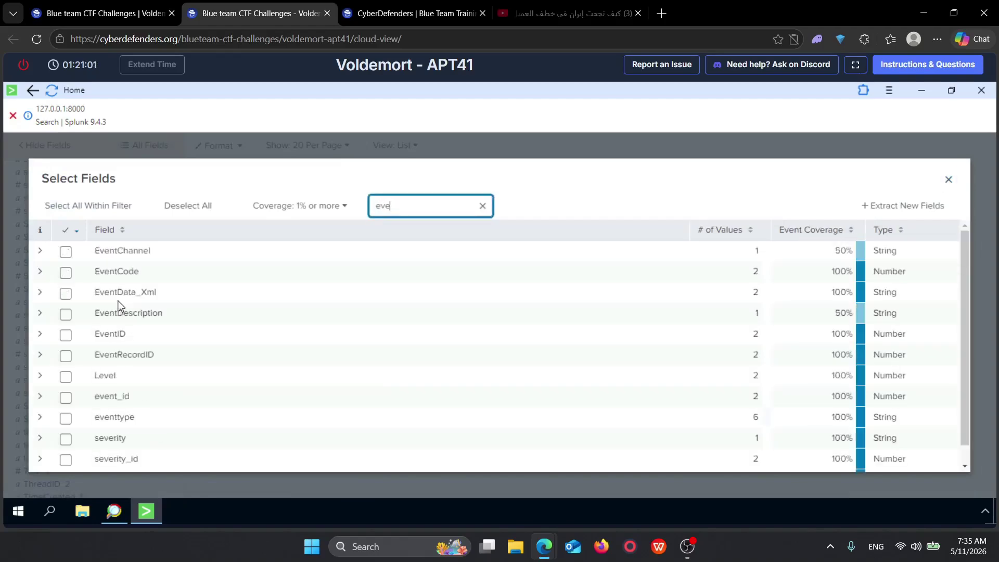
pyautogui.click(40, 271)
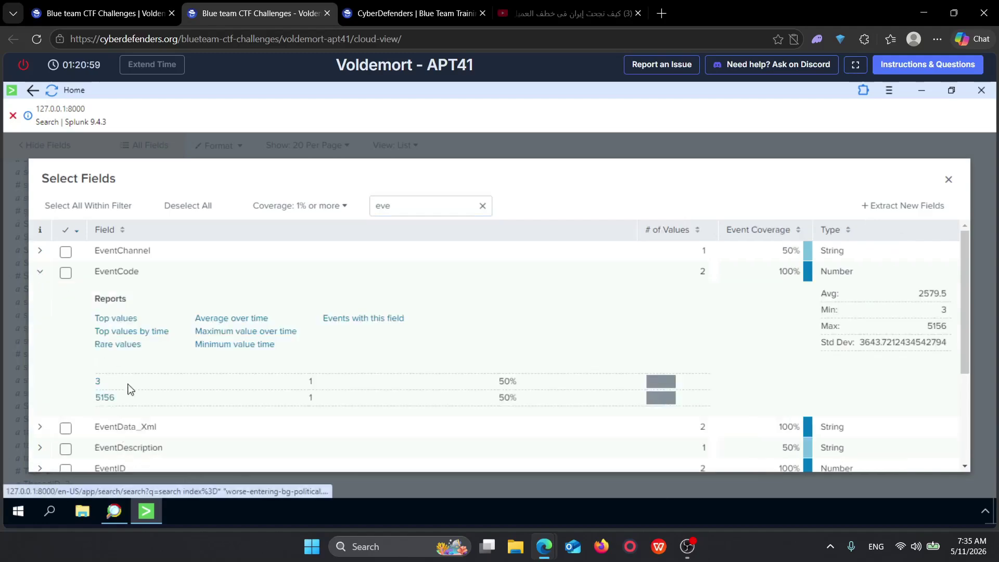
pyautogui.click(98, 385)
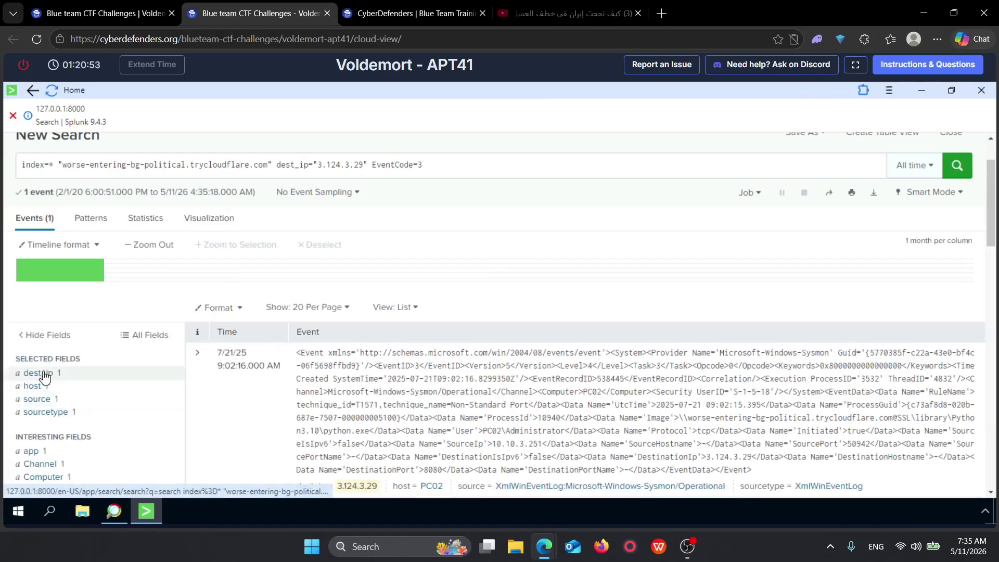
# Step: Inspect the dest_ip value of the EventCode 3 event and mark that address in the search query
pyautogui.click(39, 373)
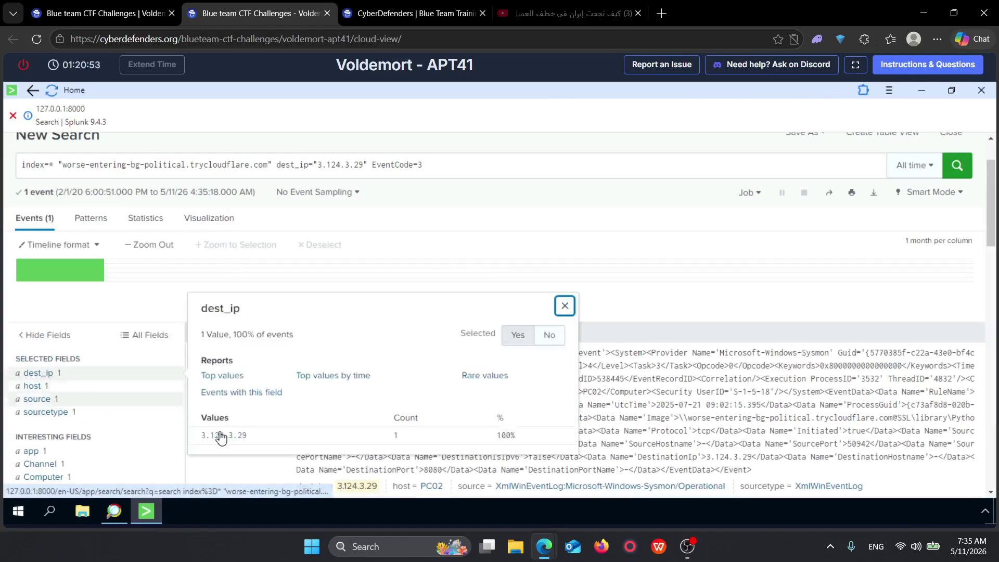
pyautogui.click(423, 166)
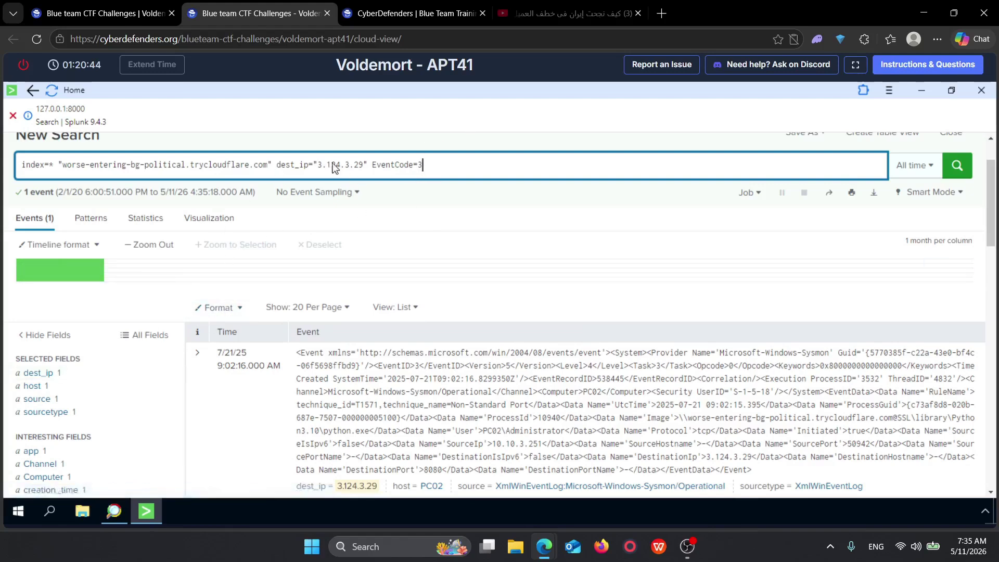
pyautogui.moveTo(319, 164); pyautogui.dragTo(355, 165)
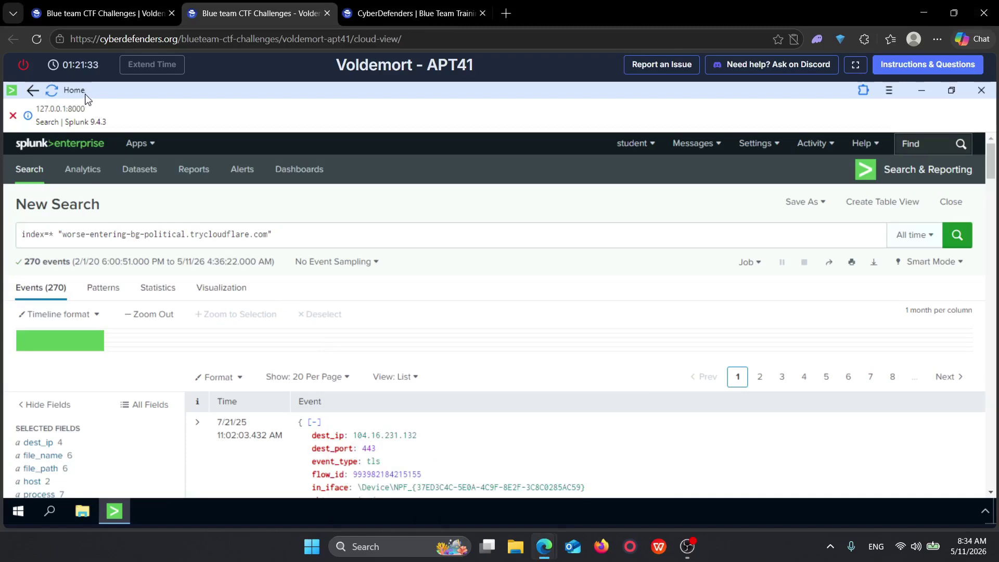
# Step: Switch to the lab page and read the Defense Evasion question Q10 about the malicious DLL
pyautogui.click(77, 20)
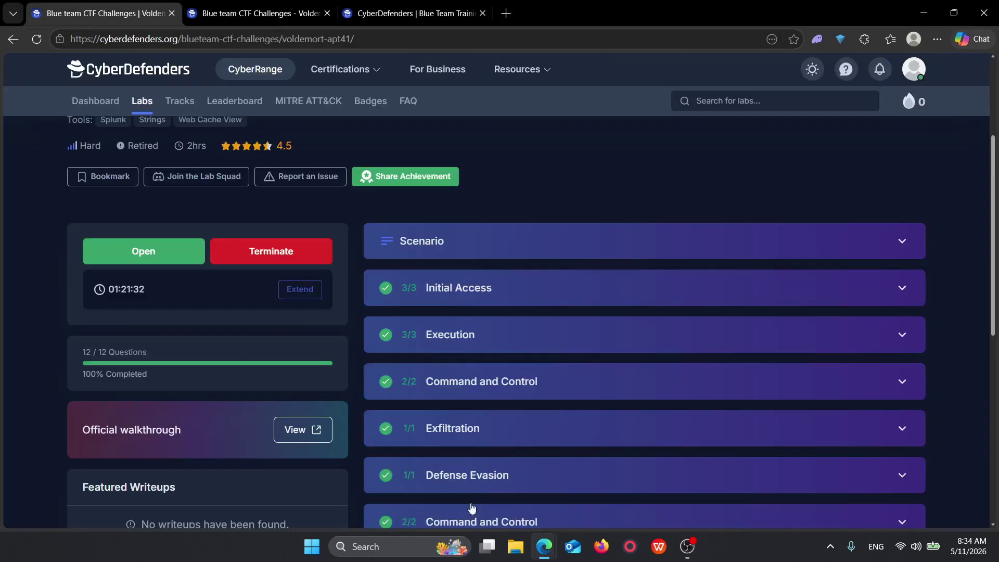
pyautogui.click(467, 486)
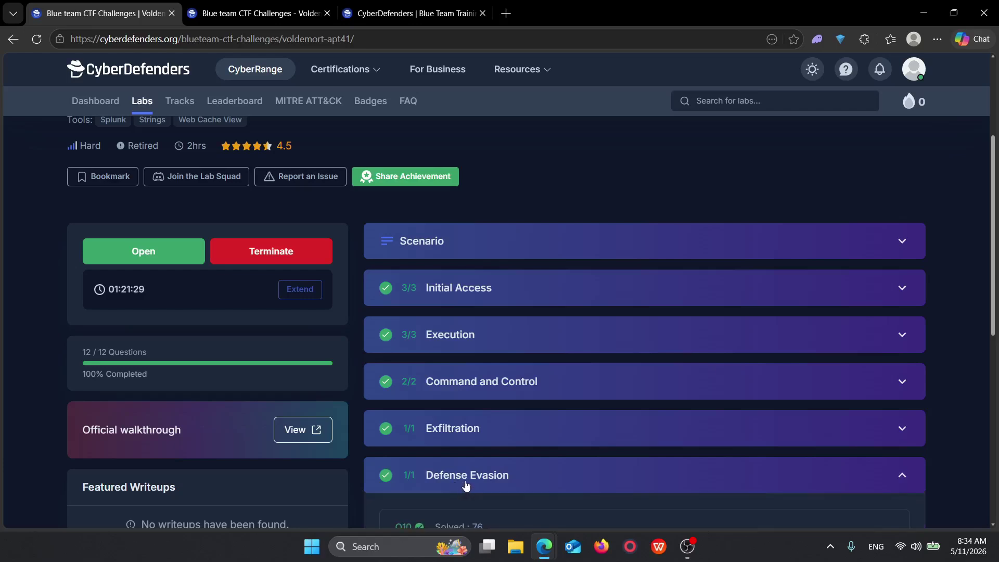
pyautogui.scroll(-1, 580, 188)
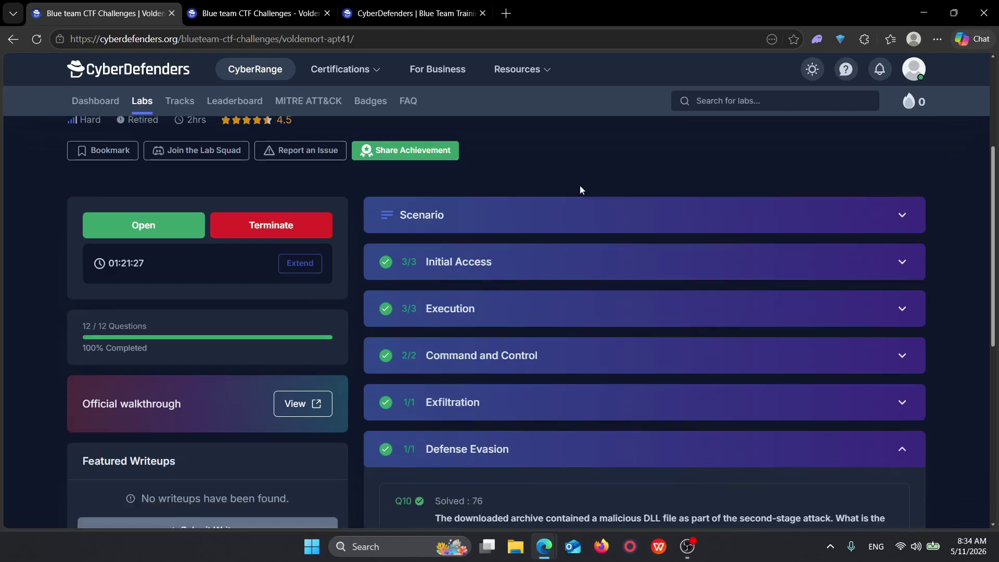
pyautogui.scroll(-1, 580, 189)
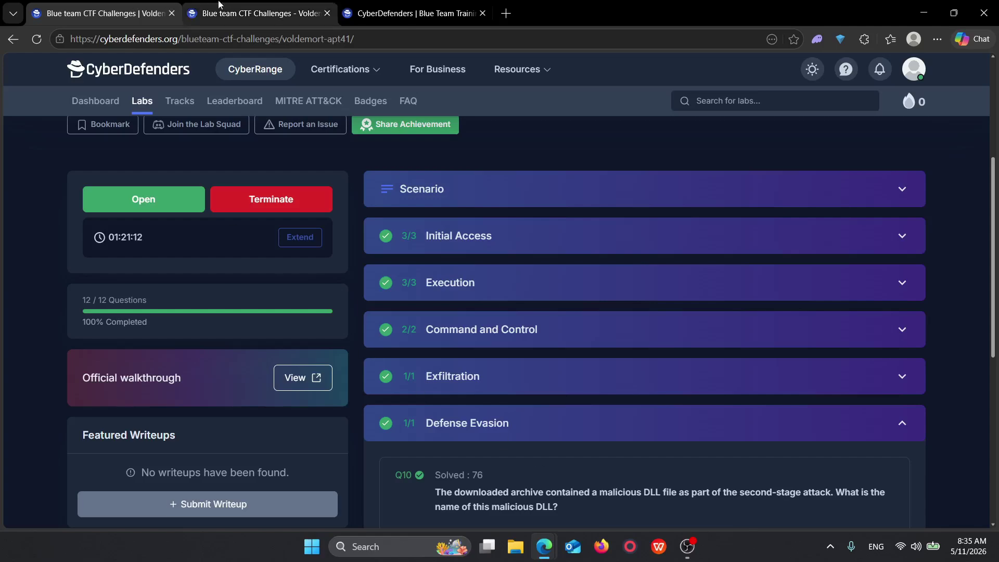
# Step: Return to the Splunk search and inspect the file_path values of the trycloudflare events, rechecking the DLL question
pyautogui.click(243, 7)
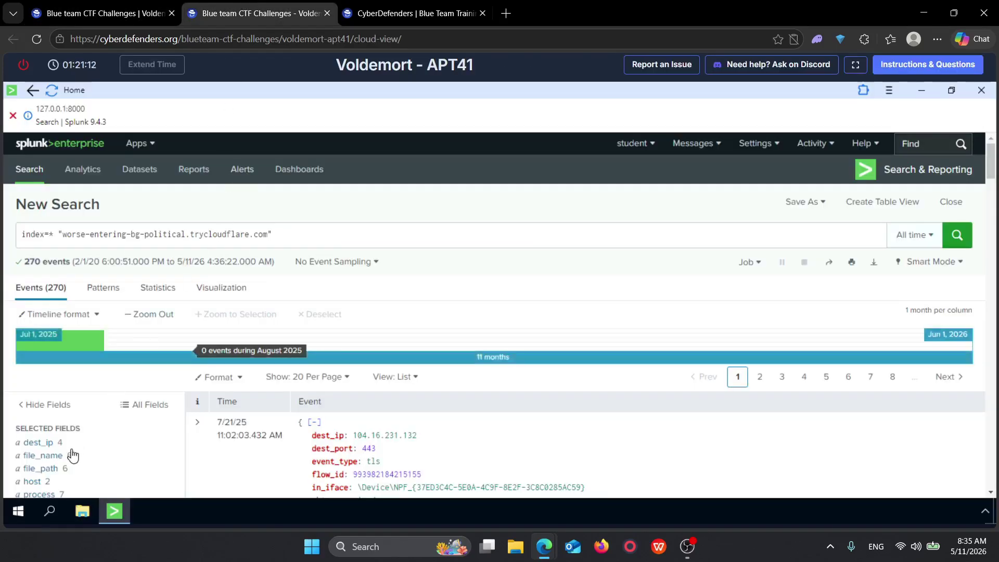
pyautogui.scroll(-1, 61, 429)
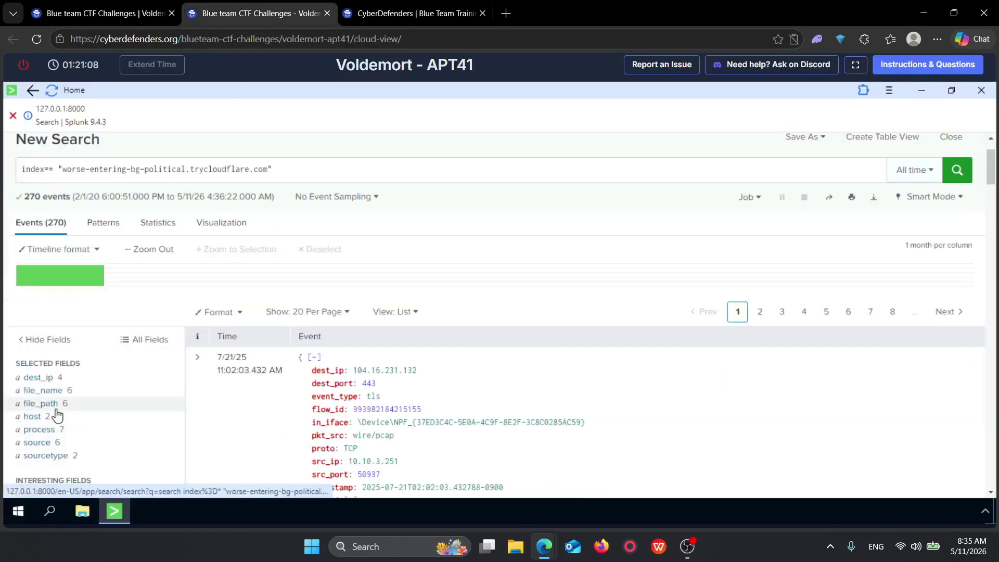
pyautogui.click(54, 405)
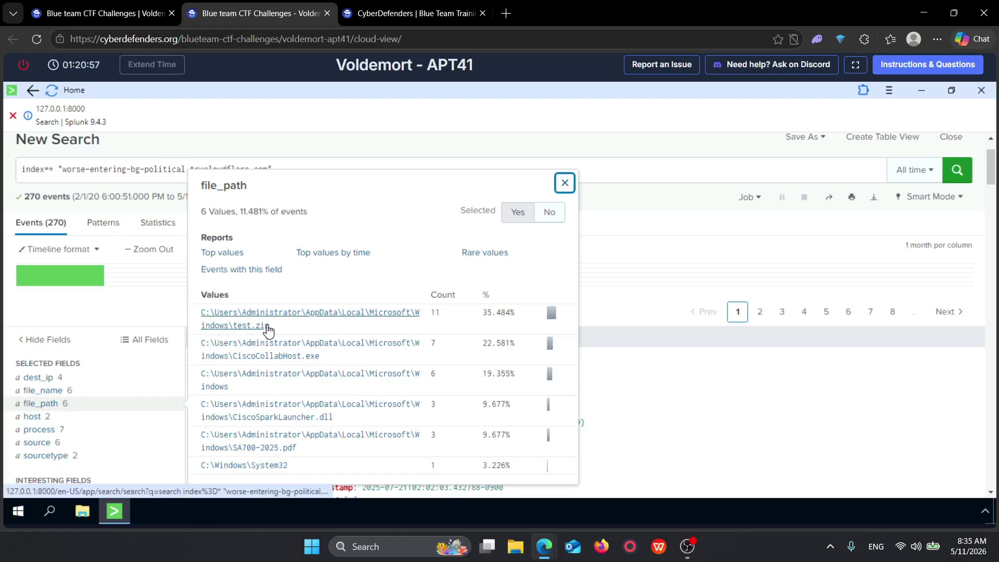
pyautogui.click(155, 7)
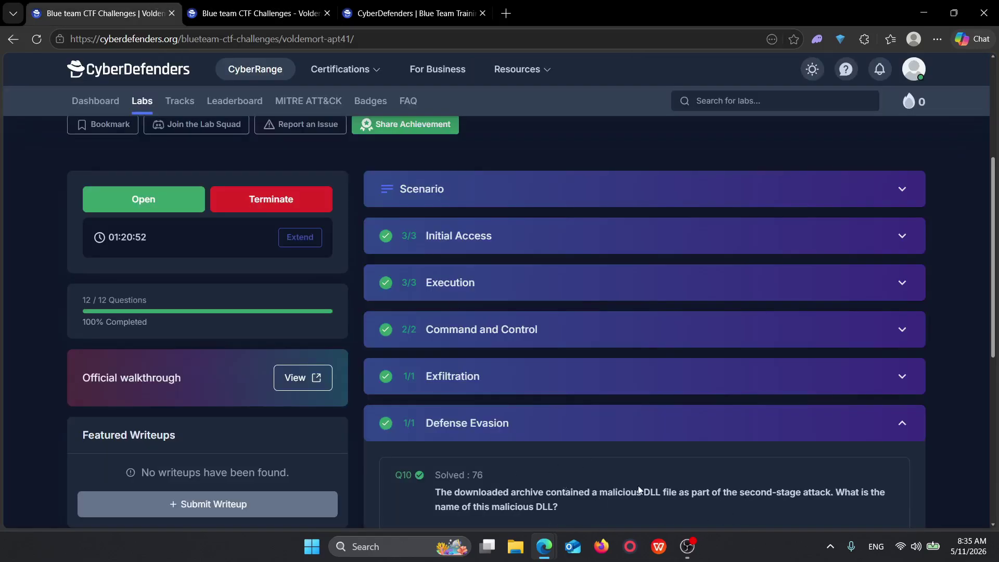
pyautogui.click(257, 13)
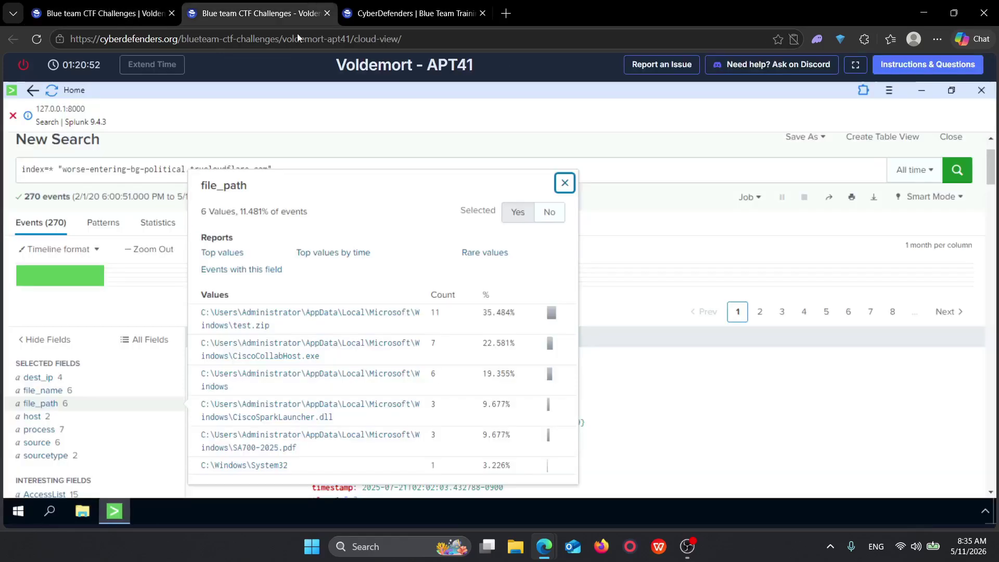
pyautogui.doubleClick(239, 189)
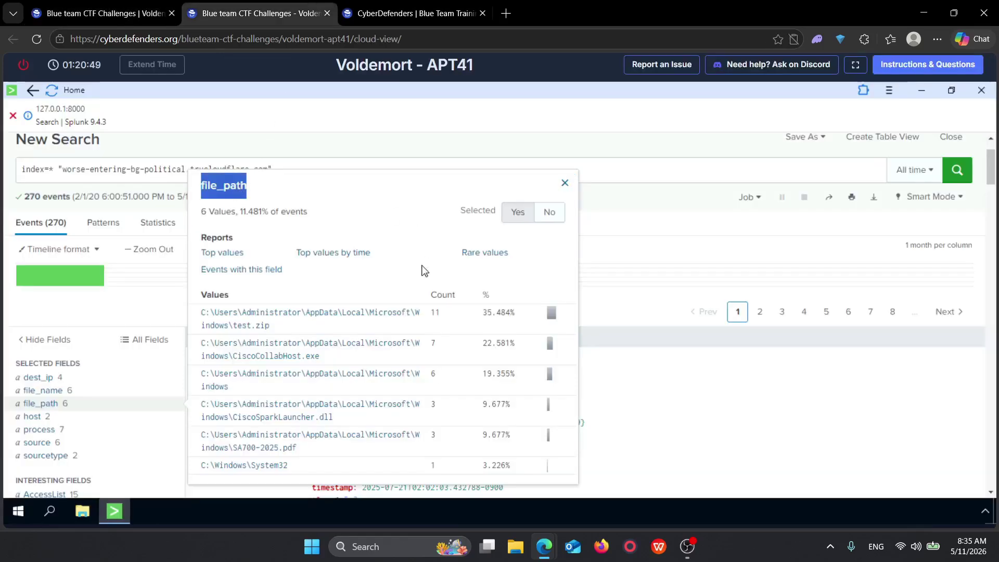
# Step: Report the top 20 file_path values in Verbose Mode and show them as a statistics table
pyautogui.click(225, 254)
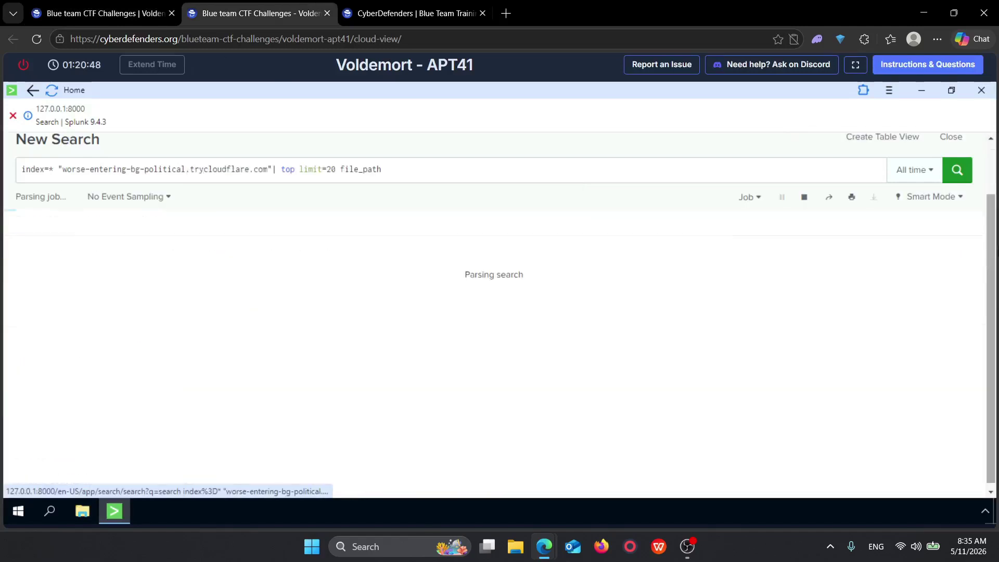
pyautogui.click(922, 205)
pyautogui.click(836, 314)
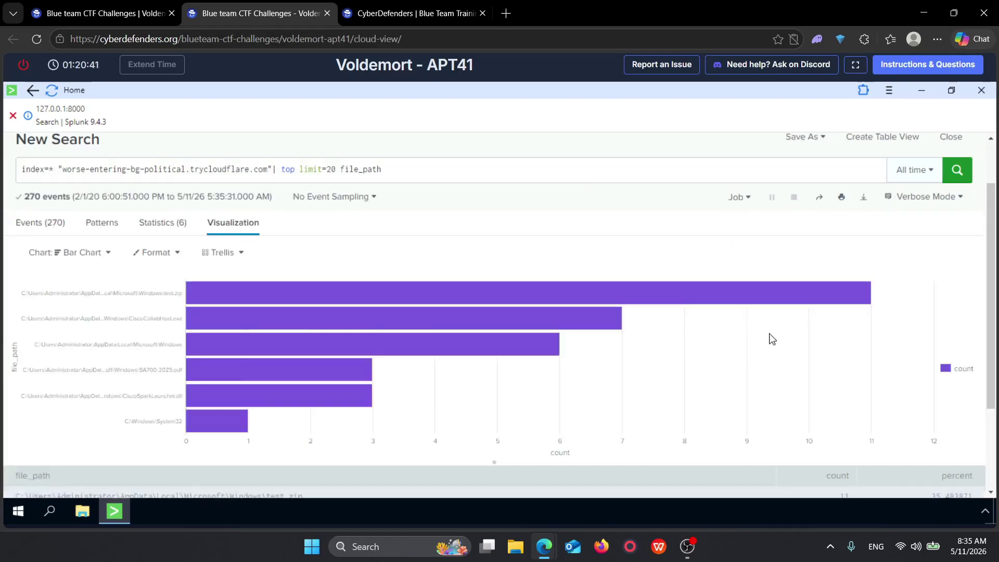
pyautogui.click(160, 224)
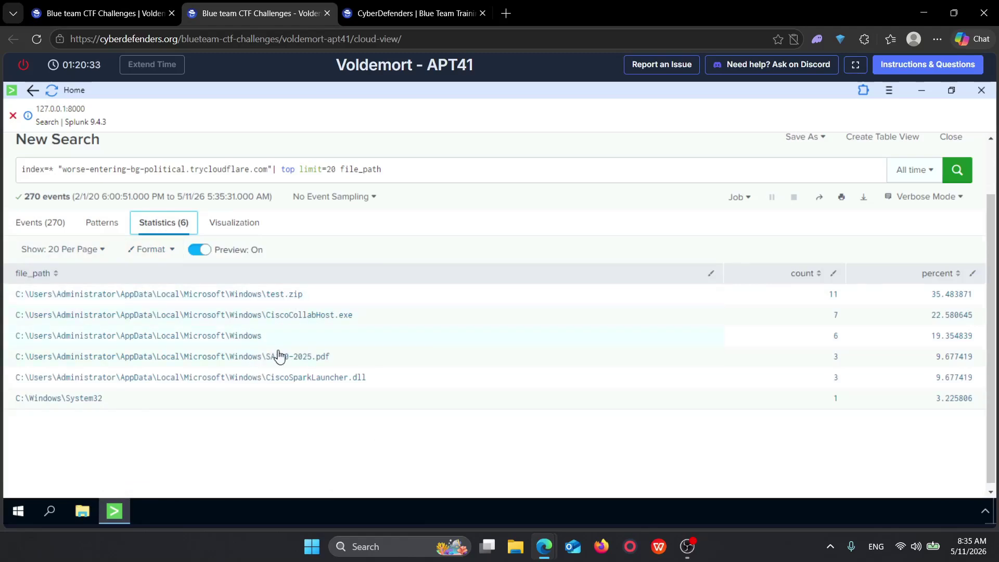
# Step: Examine the SA700-2025.pdf and CiscoSparkLauncher.dll entries in the file_path statistics
pyautogui.moveTo(274, 360); pyautogui.dragTo(333, 359)
pyautogui.click(359, 495)
pyautogui.moveTo(373, 387); pyautogui.dragTo(281, 408)
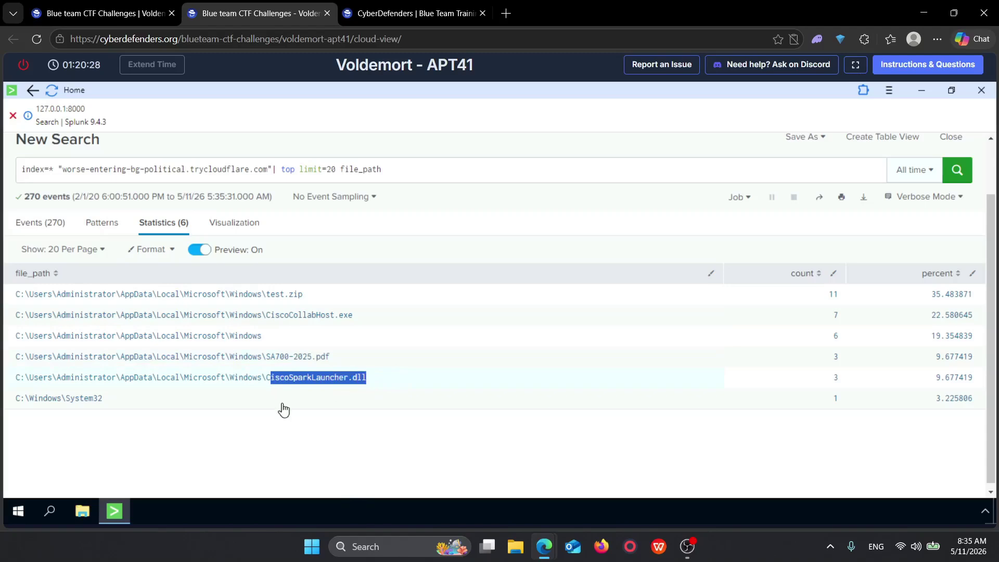
pyautogui.click(280, 408)
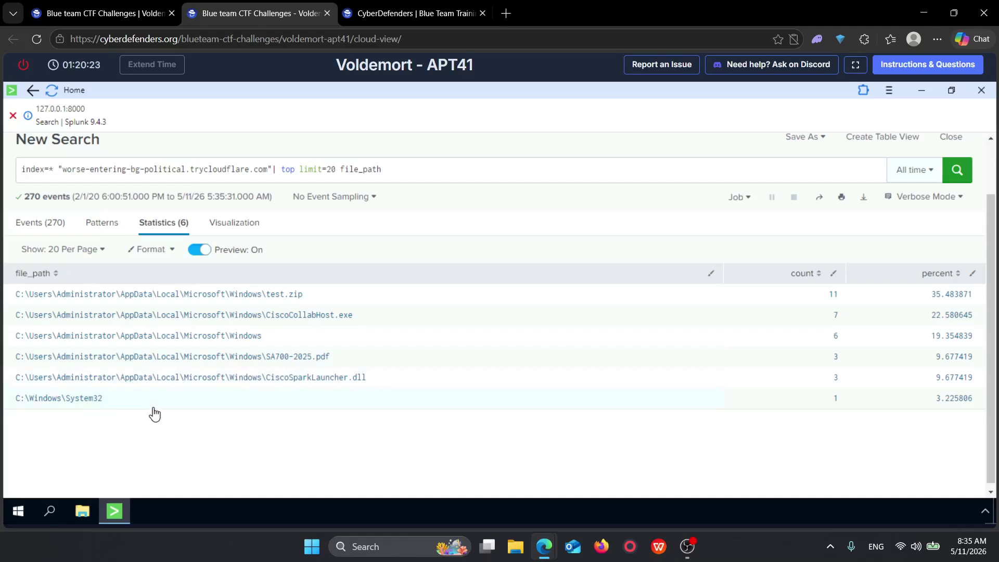
# Step: View the events for the CiscoSparkLauncher.dll path and go back to the file_path statistics
pyautogui.click(222, 383)
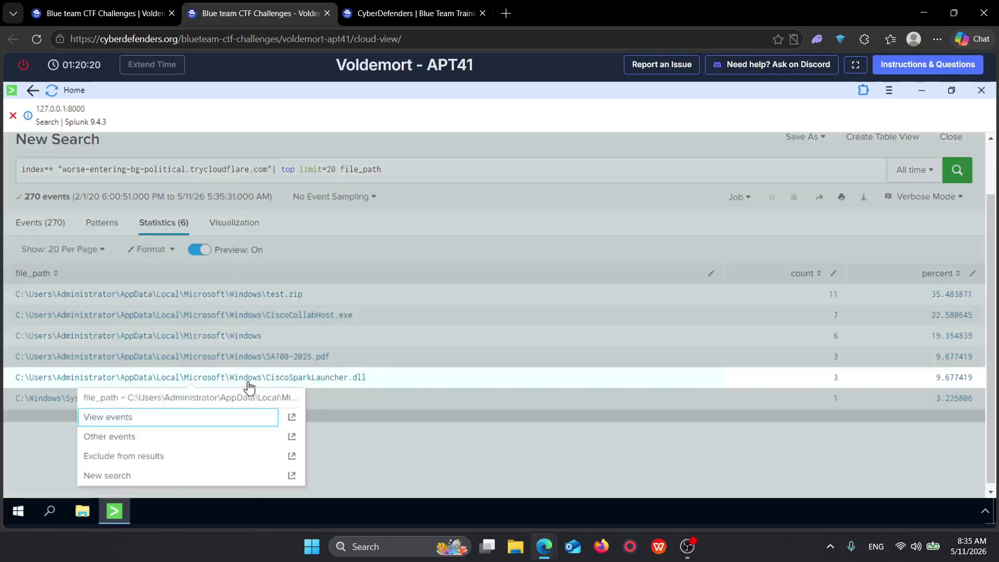
pyautogui.click(156, 418)
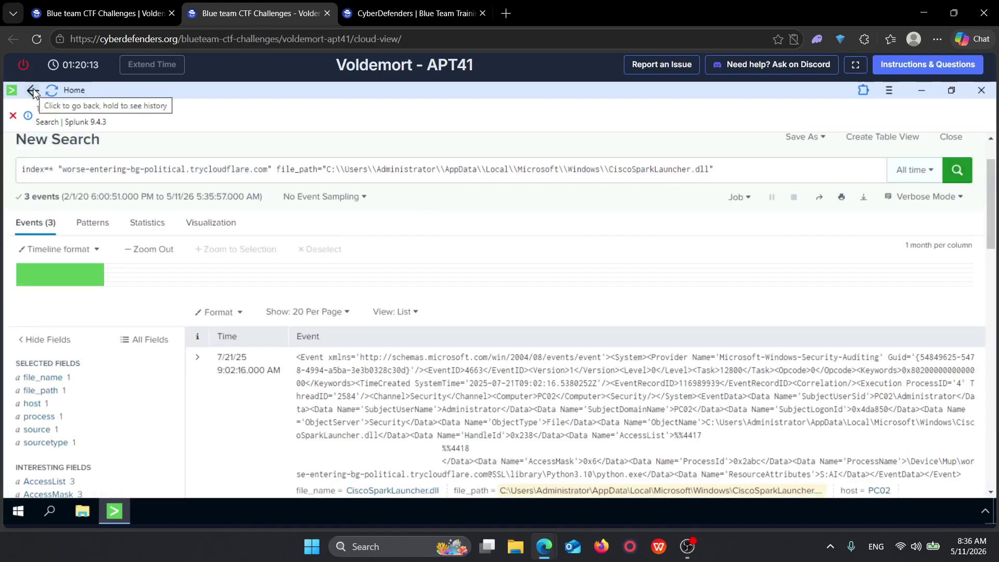
pyautogui.click(33, 91)
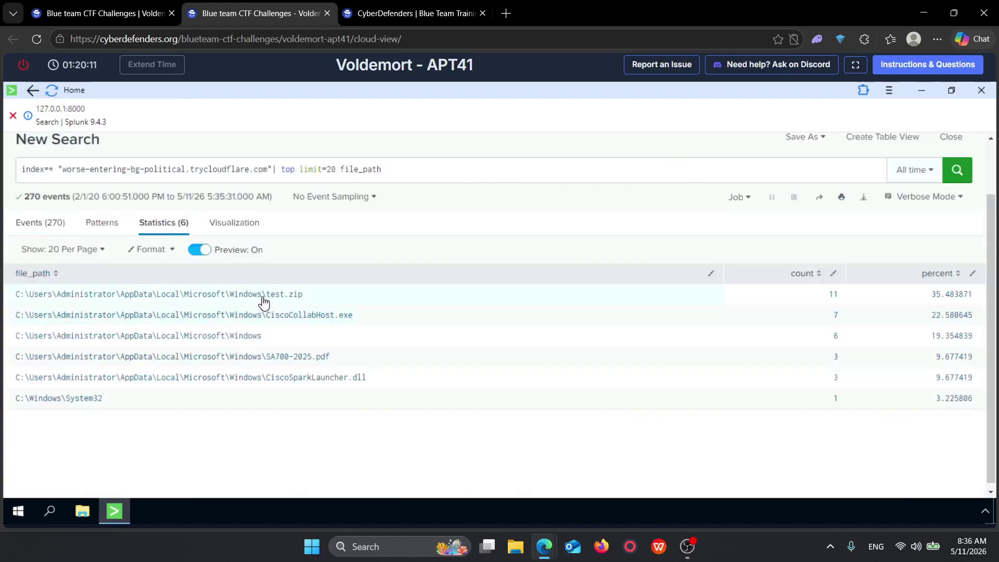
# Step: Compare the folder paths of test.zip and CiscoSparkLauncher.dll, and view the events for the DLL's path
pyautogui.moveTo(261, 295); pyautogui.dragTo(16, 302)
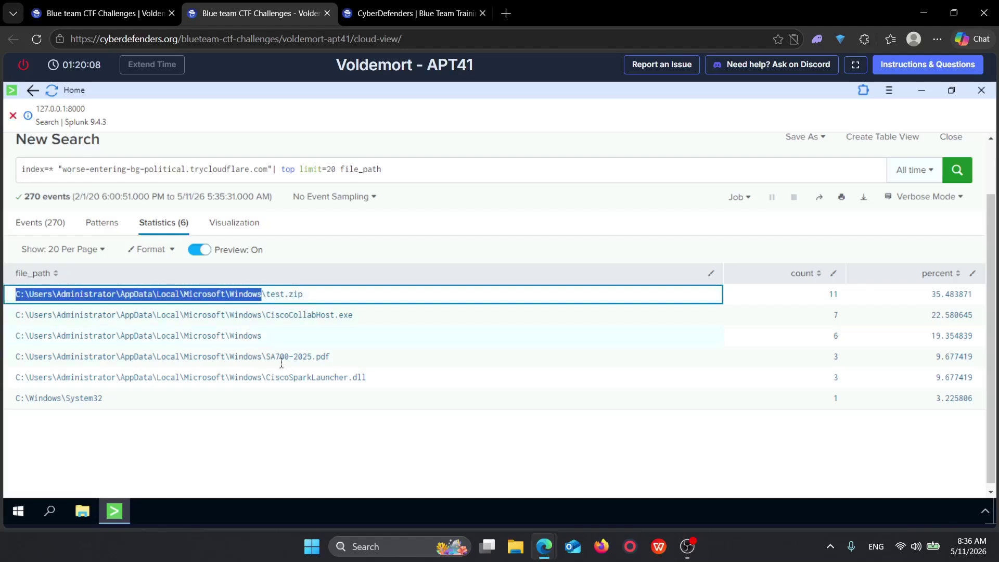
pyautogui.moveTo(262, 384); pyautogui.dragTo(34, 380)
pyautogui.click(293, 378)
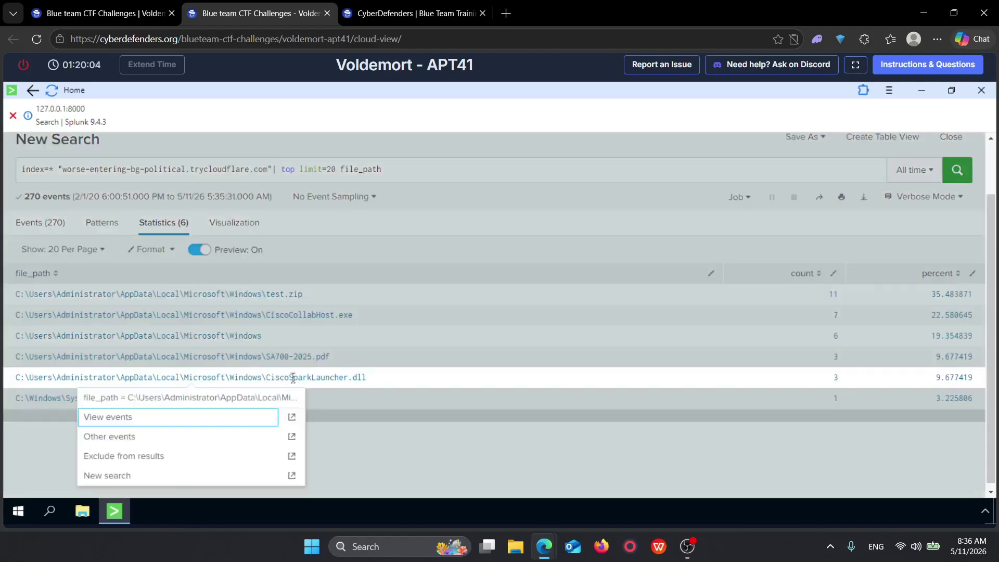
pyautogui.click(171, 427)
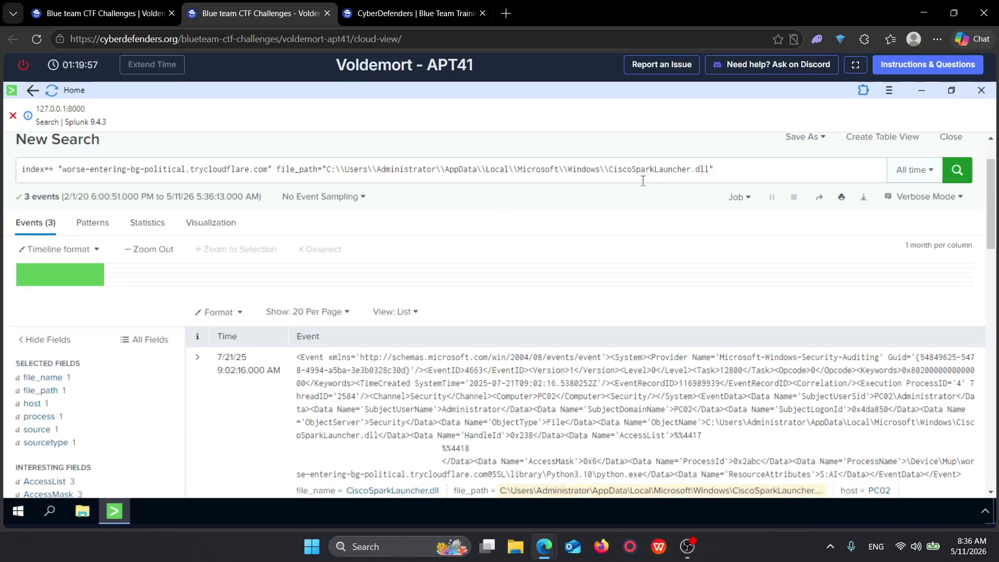
# Step: Review the CiscoSparkLauncher.dll events and inspect their file_path value
pyautogui.scroll(-3, 279, 352)
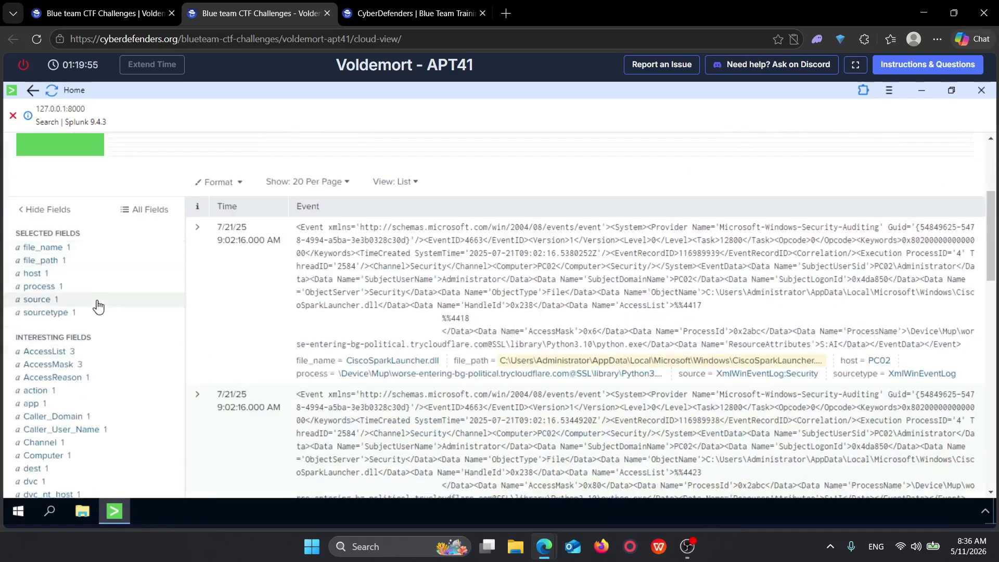
pyautogui.scroll(-3, 364, 312)
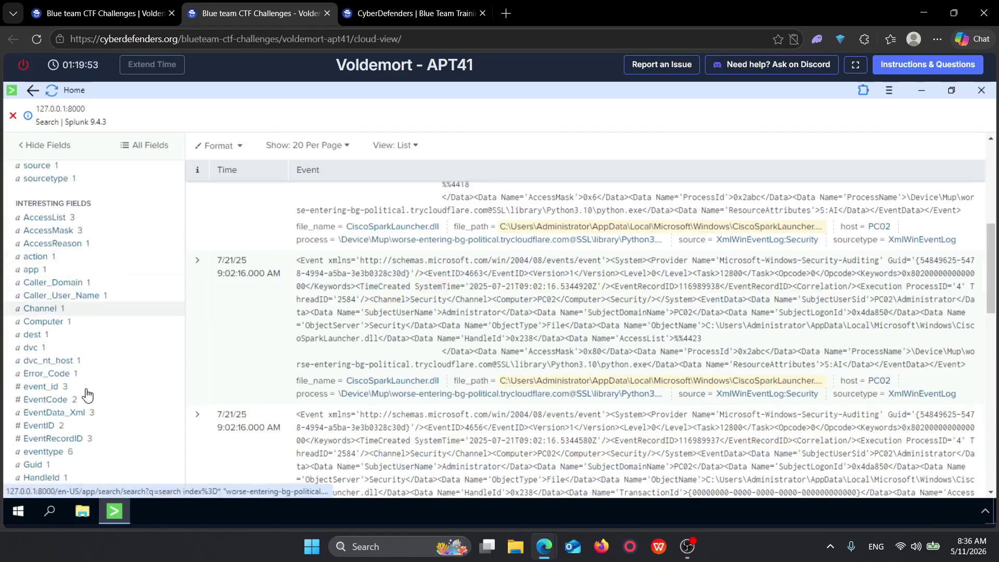
pyautogui.scroll(5, 91, 364)
pyautogui.click(98, 449)
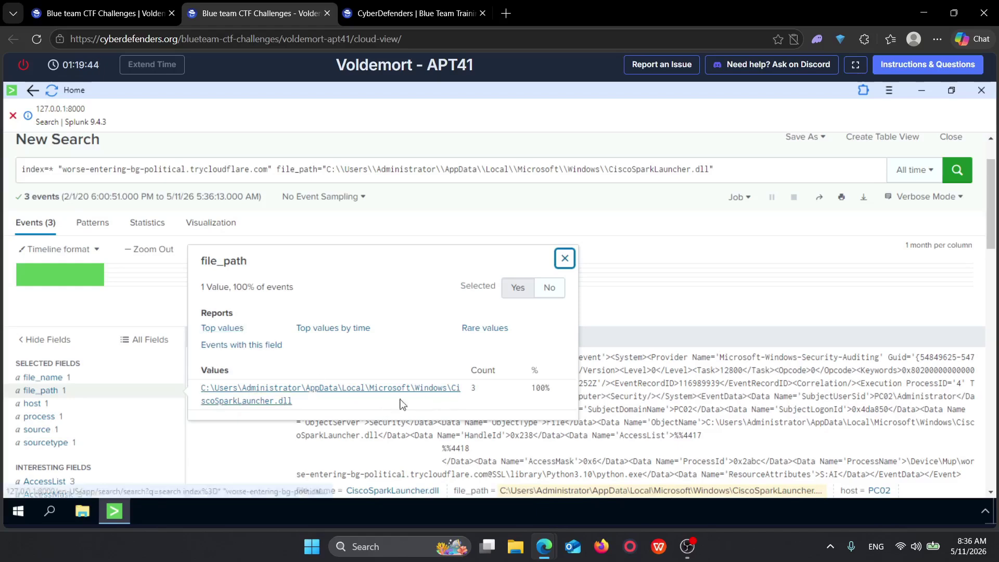
pyautogui.scroll(-5, 102, 359)
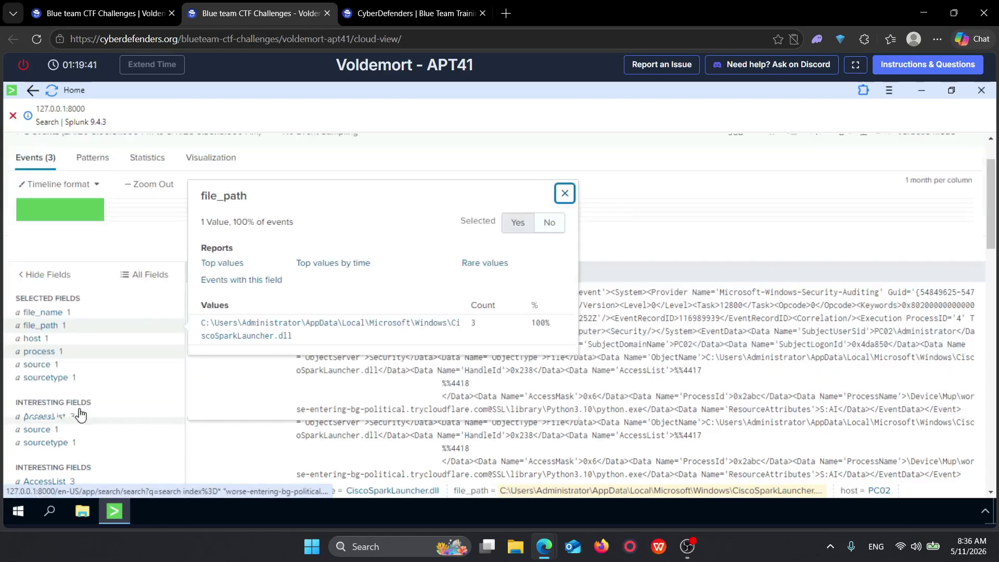
# Step: Inspect the HandleId, object_file_name, object_file_path and ObjectType values of the CiscoSparkLauncher.dll events
pyautogui.click(41, 347)
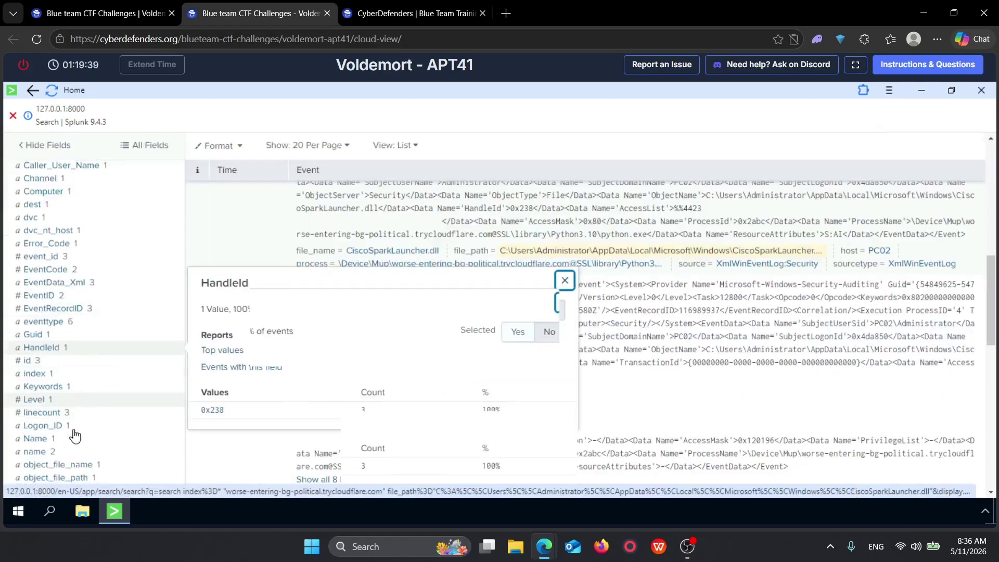
pyautogui.click(36, 399)
pyautogui.scroll(-3, 77, 430)
pyautogui.click(52, 309)
pyautogui.click(70, 334)
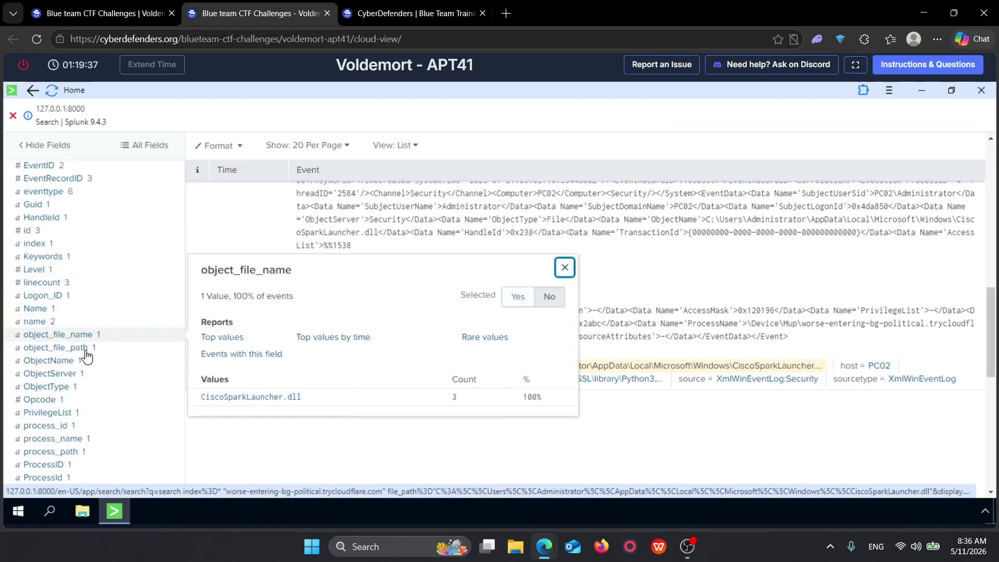
pyautogui.click(83, 348)
pyautogui.click(72, 386)
pyautogui.scroll(-2, 78, 432)
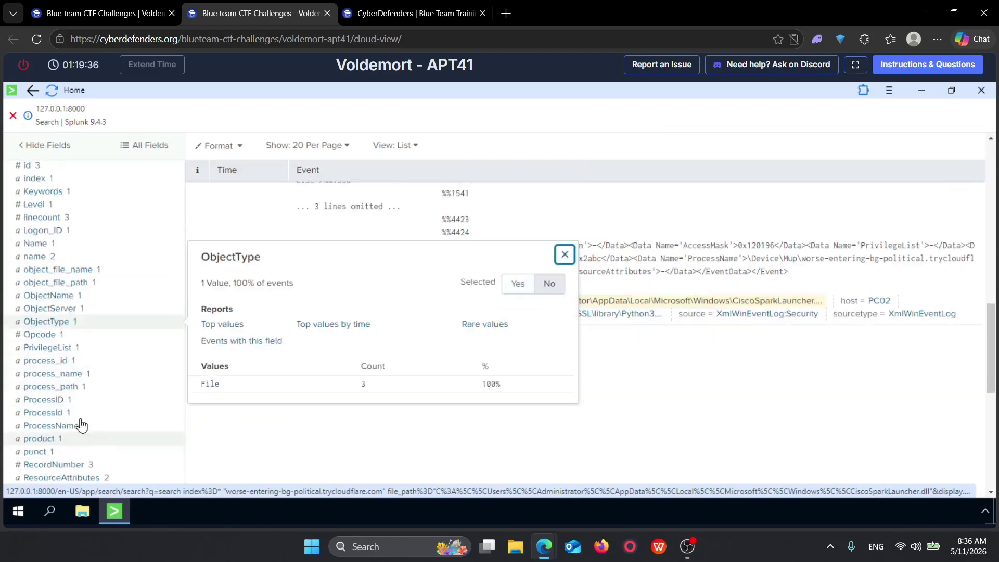
# Step: Inspect the product and signature field values of the CiscoSparkLauncher.dll events
pyautogui.scroll(6, 63, 328)
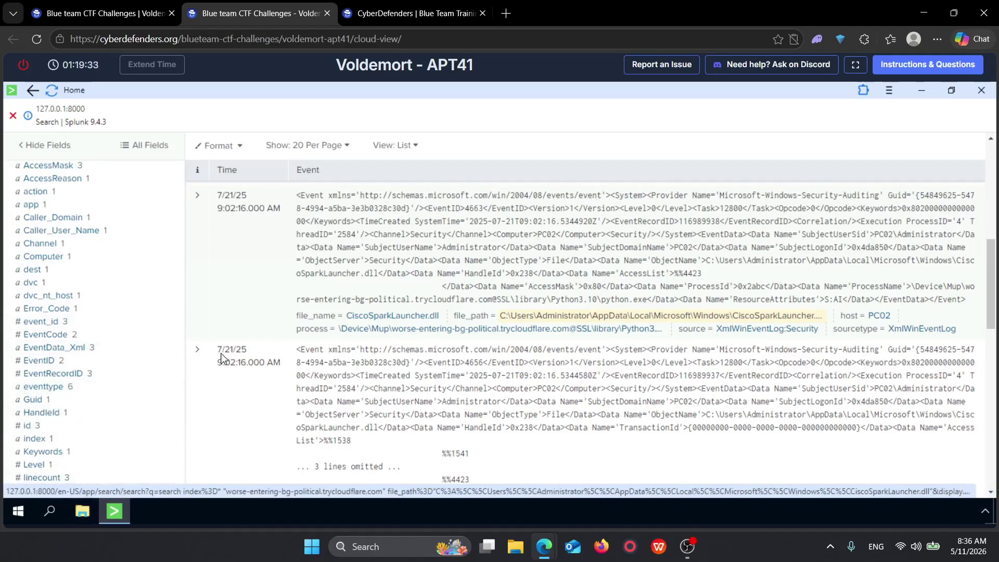
pyautogui.scroll(-5, 102, 397)
pyautogui.click(83, 375)
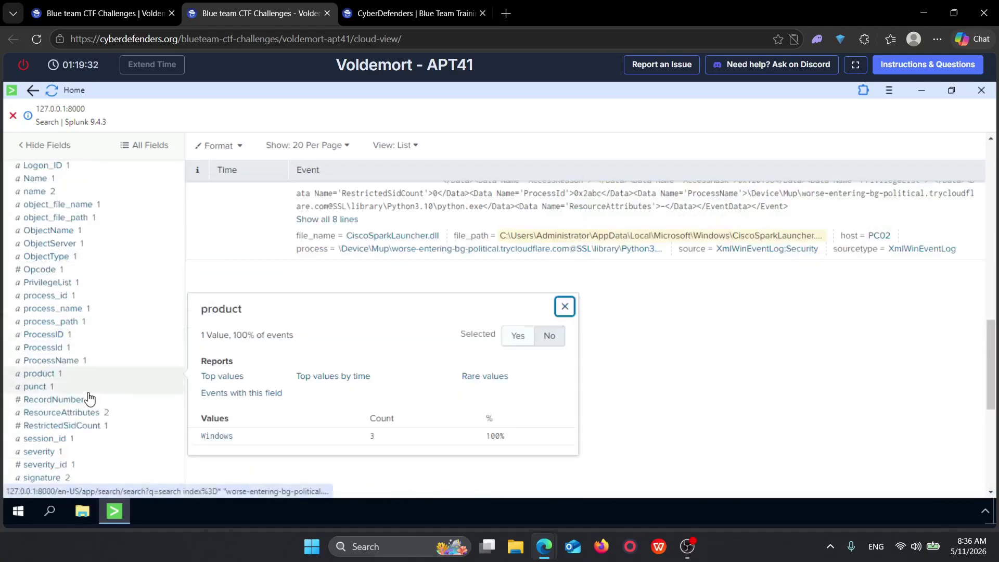
pyautogui.scroll(-2, 78, 364)
pyautogui.scroll(-2, 84, 338)
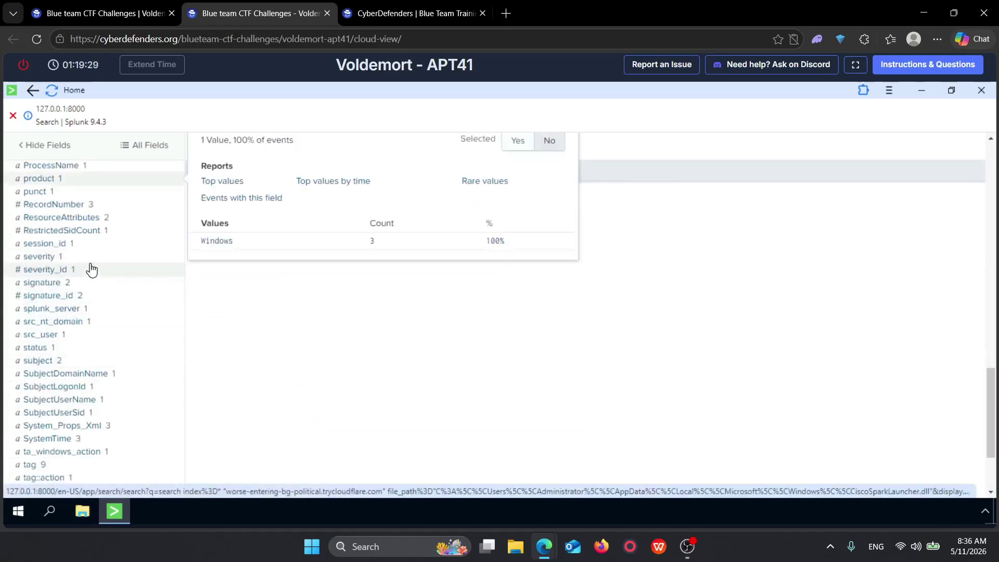
pyautogui.click(65, 284)
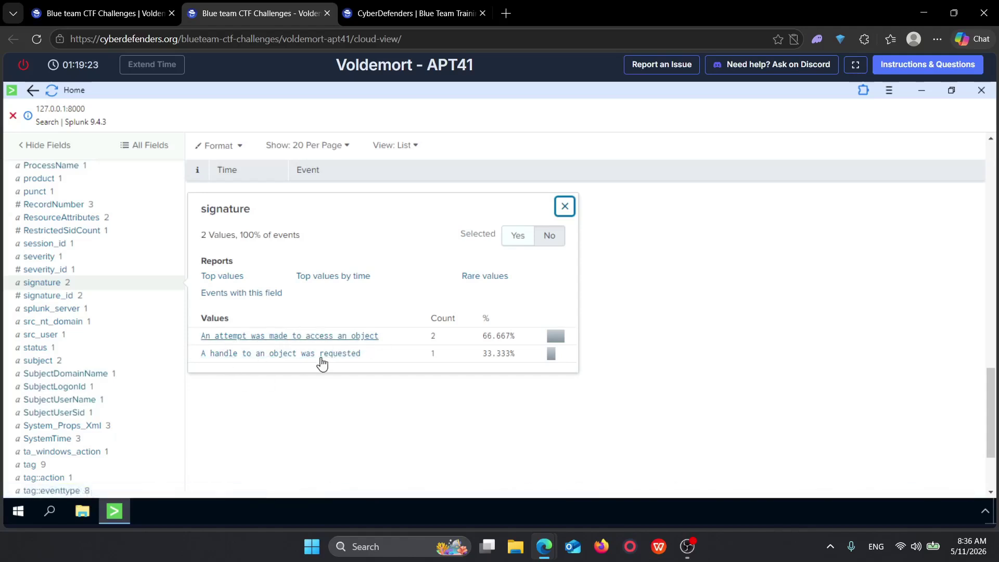
# Step: Check question 10 on the lab page, then collapse Defense Evasion and expand the second Command and Control section to read question 11
pyautogui.hotkey('ctrl', 'shift', 'Tab')
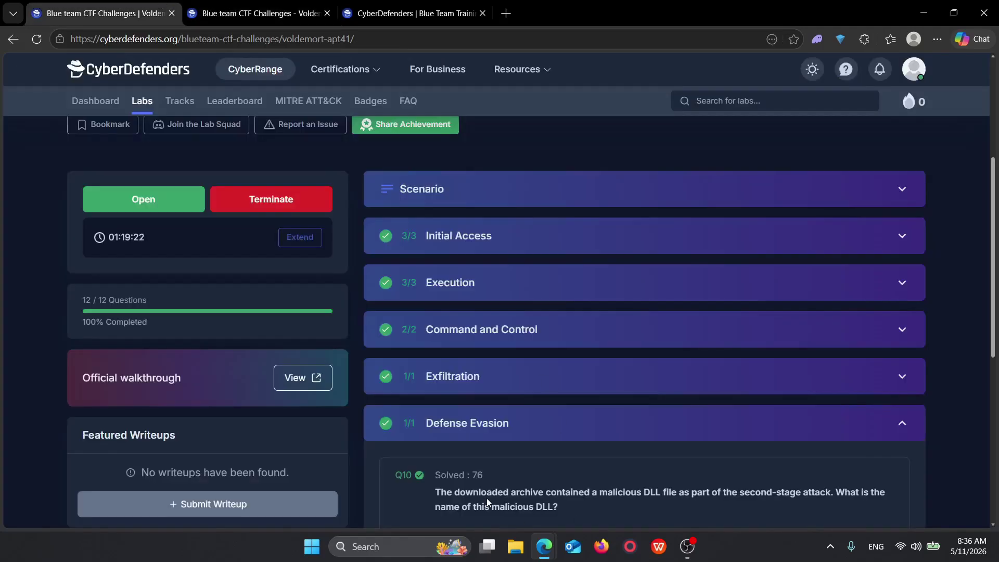
pyautogui.scroll(-1, 498, 502)
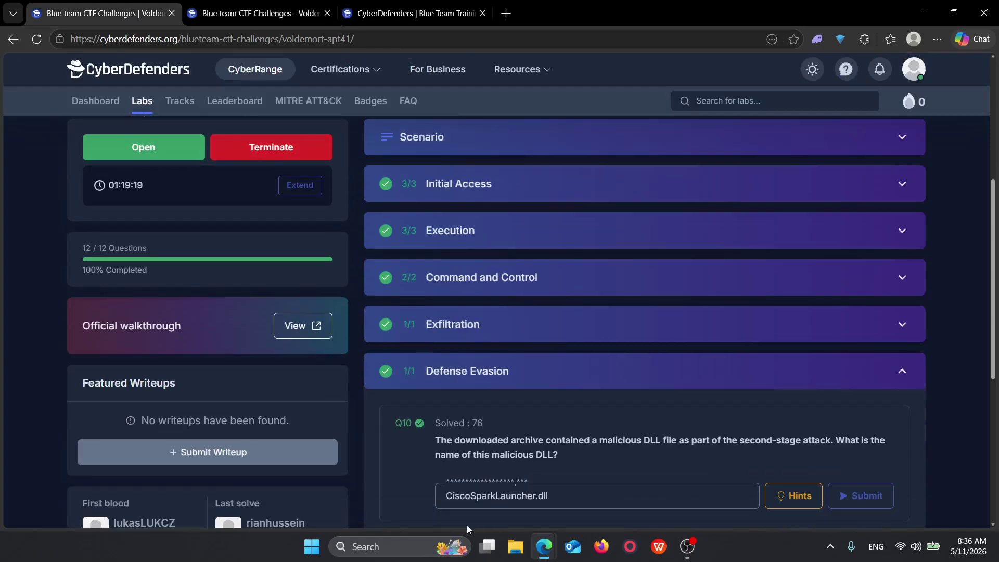
pyautogui.click(464, 381)
pyautogui.click(440, 420)
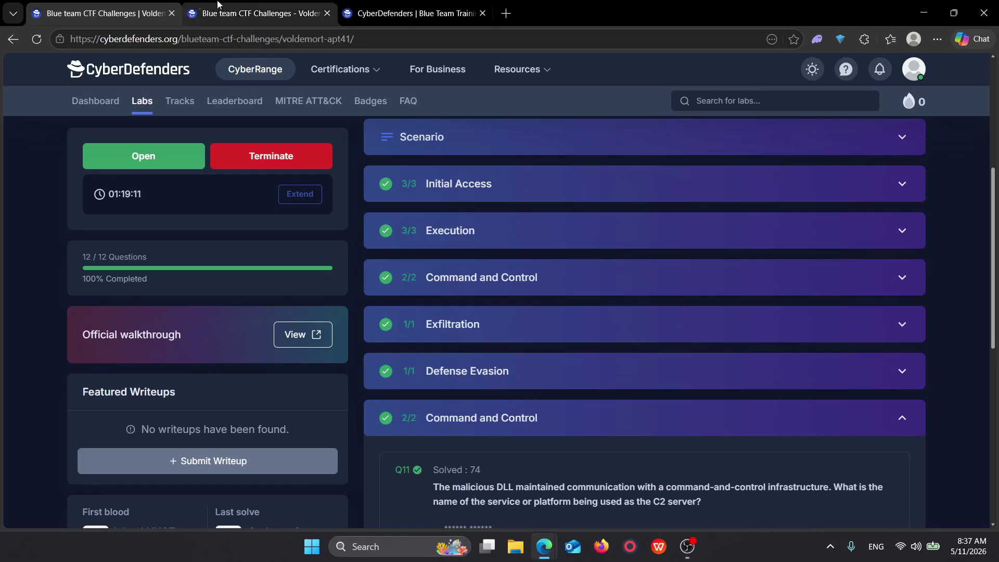
pyautogui.click(255, 13)
pyautogui.scroll(5, 304, 285)
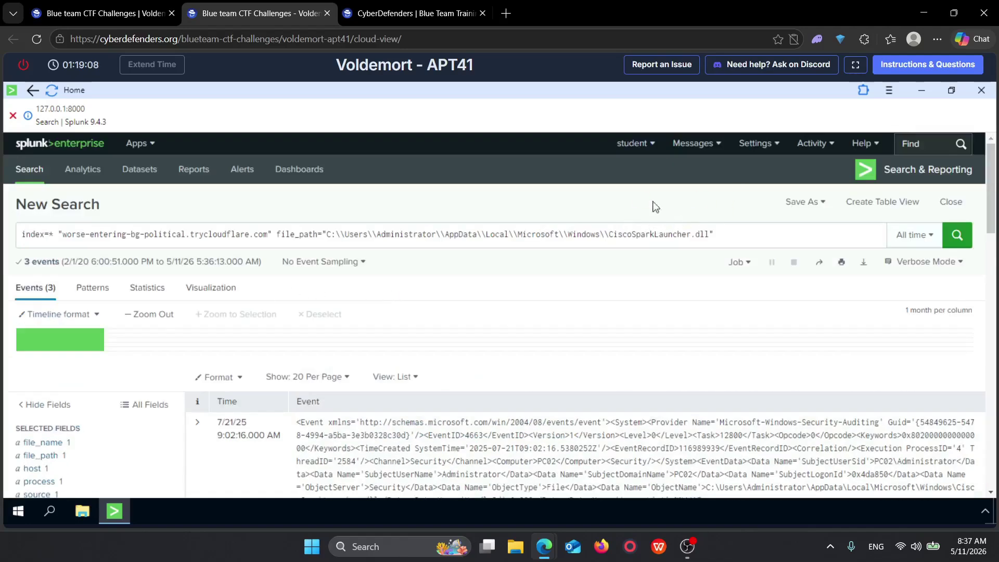
pyautogui.click(104, 13)
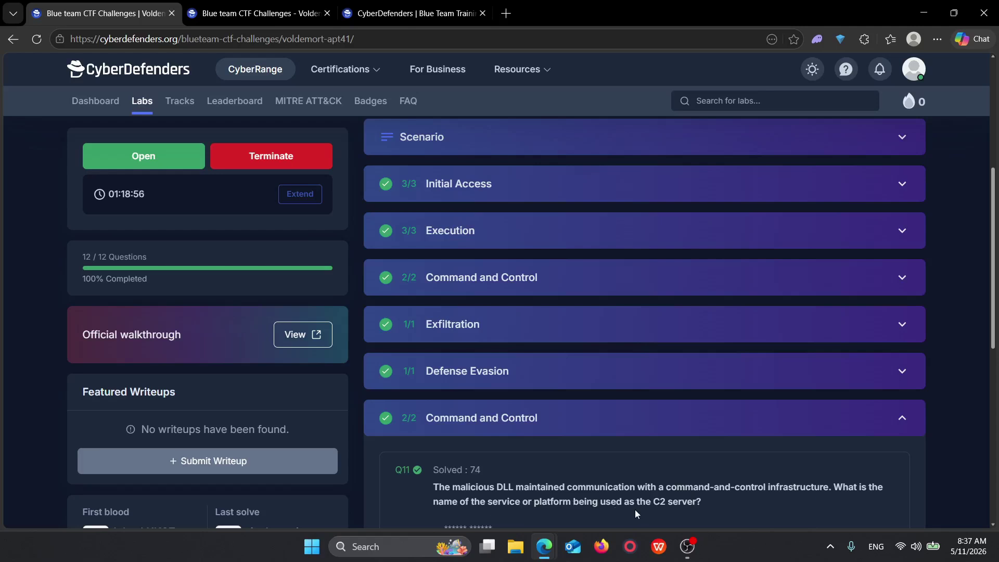
# Step: Reduce the Splunk query to index=* "CiscoSparkLauncher.dll" and run the search over all time
pyautogui.click(282, 4)
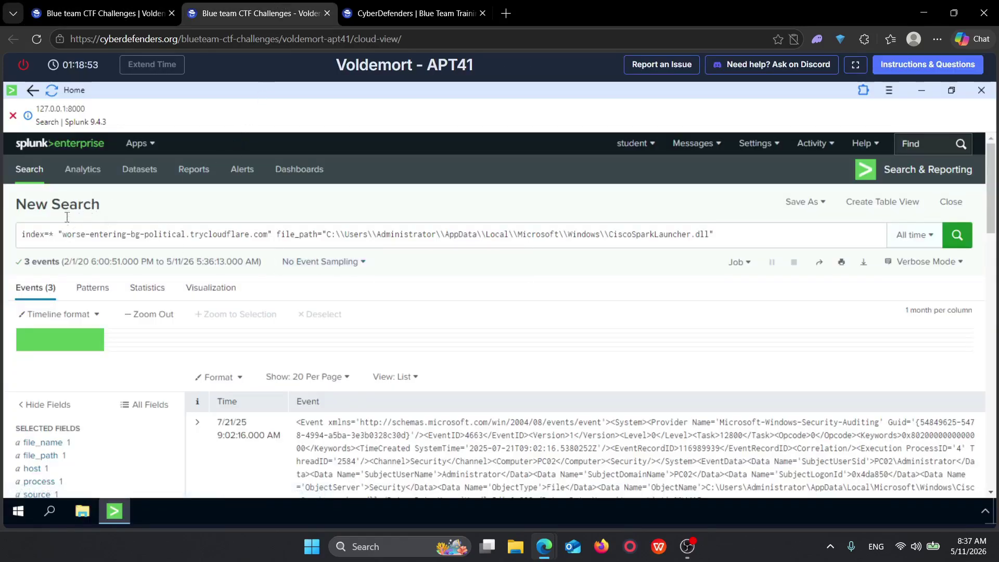
pyautogui.moveTo(58, 237); pyautogui.dragTo(191, 376)
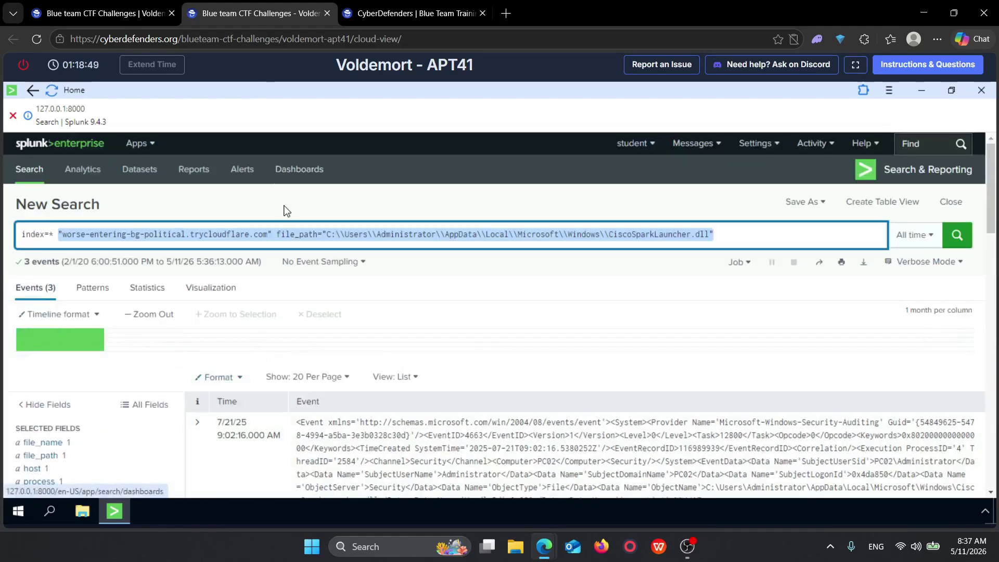
pyautogui.click(319, 235)
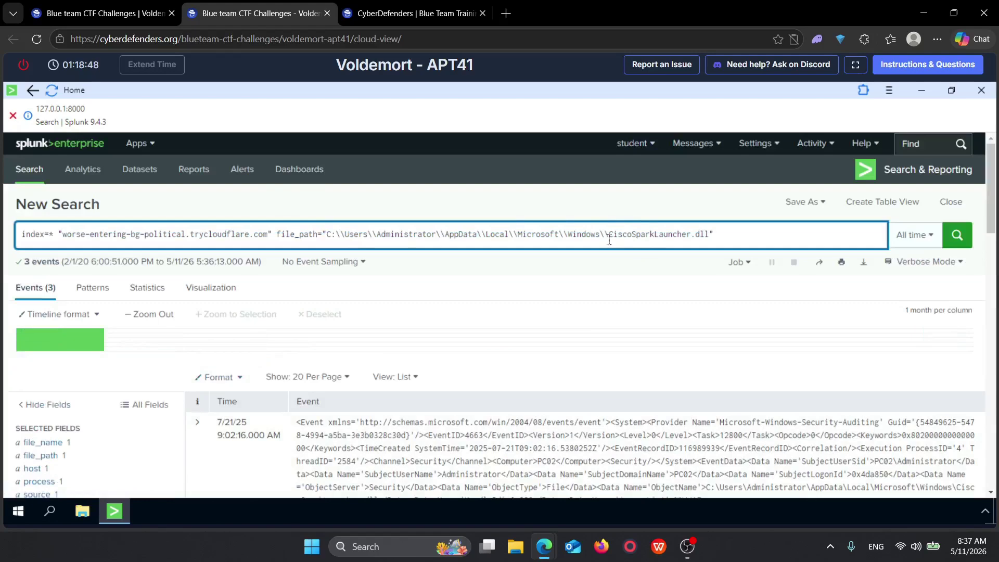
pyautogui.moveTo(603, 241); pyautogui.dragTo(64, 235)
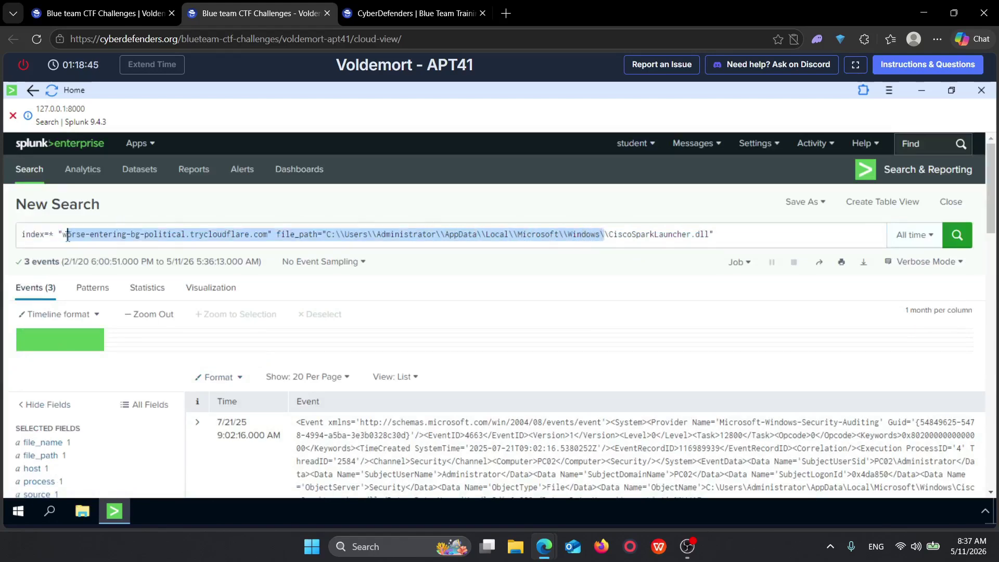
pyautogui.press('BackSpace')
pyautogui.press('BackSpace')
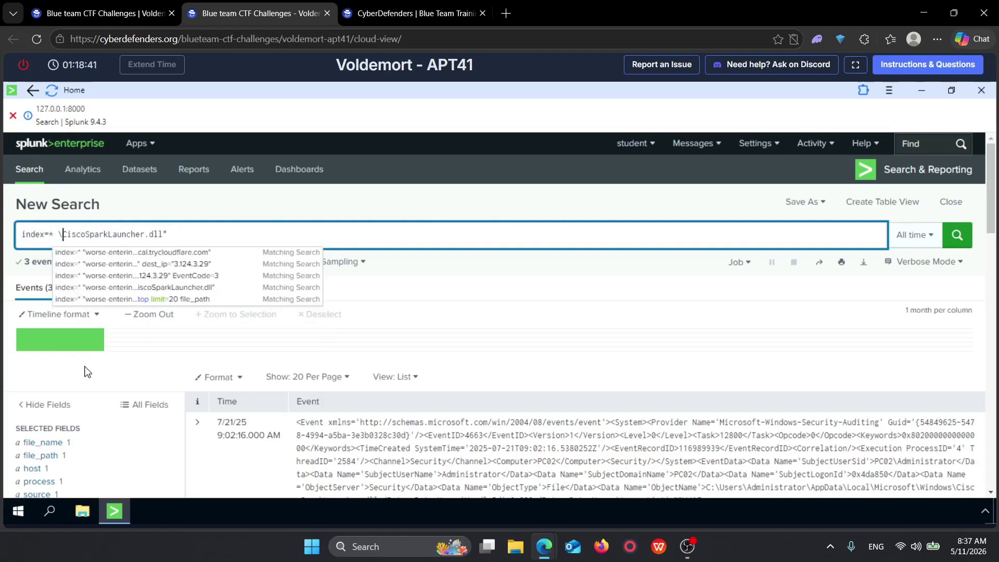
pyautogui.press('Delete')
pyautogui.write('"')
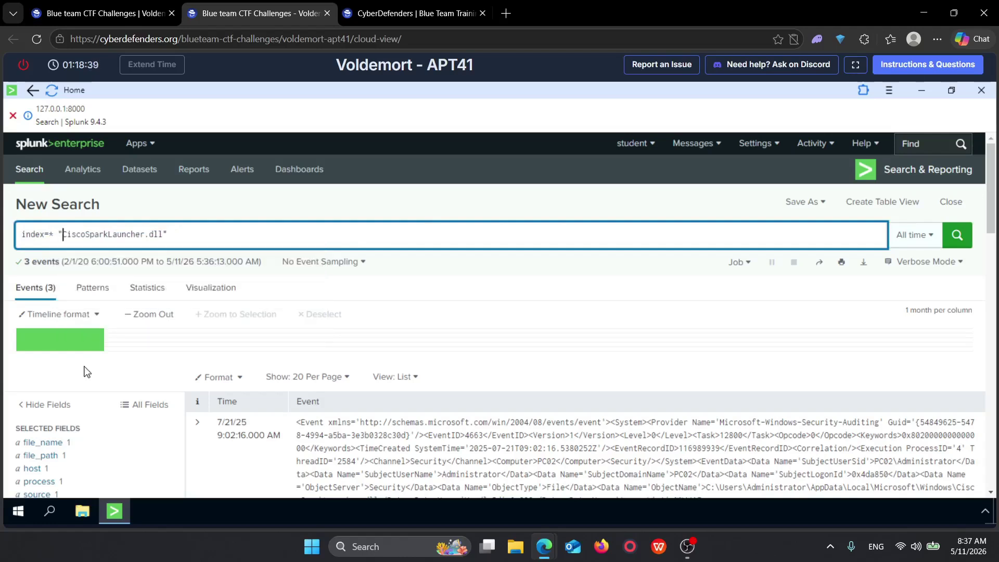
pyautogui.click(956, 235)
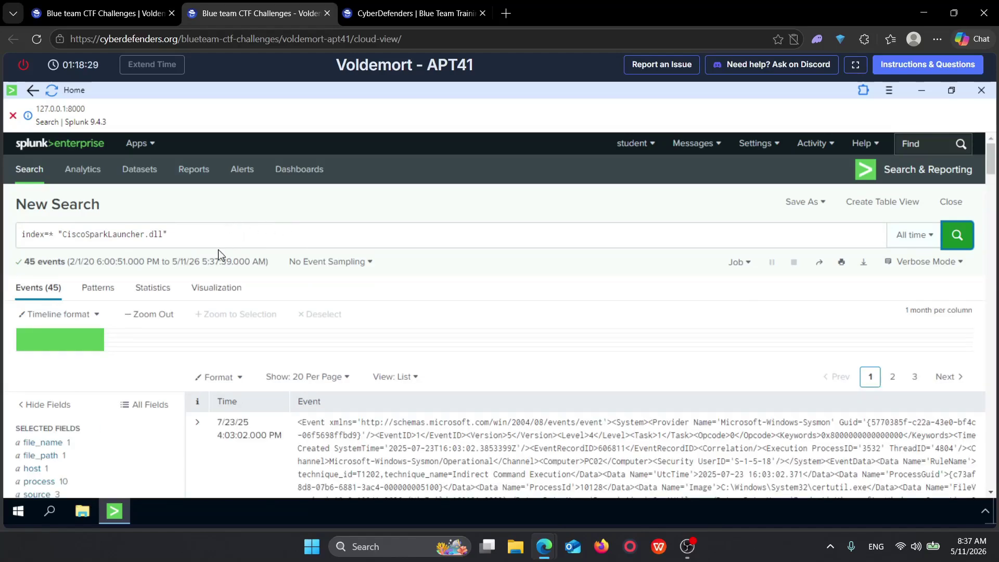
# Step: Inspect the file_path, file_name, sourcetype and process values of the events mentioning CiscoSparkLauncher.dll
pyautogui.scroll(-1, 218, 255)
pyautogui.click(41, 390)
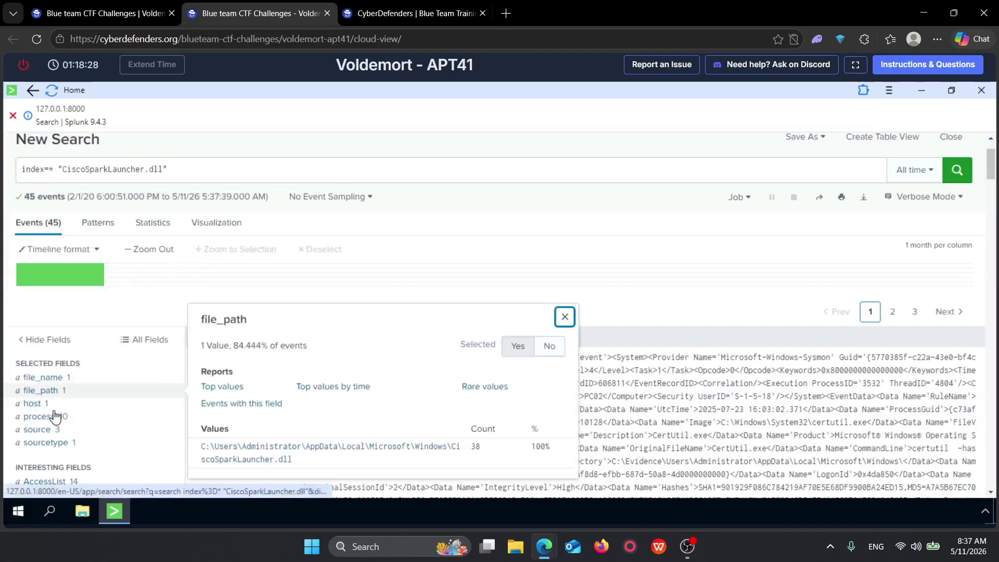
pyautogui.click(47, 377)
pyautogui.click(47, 442)
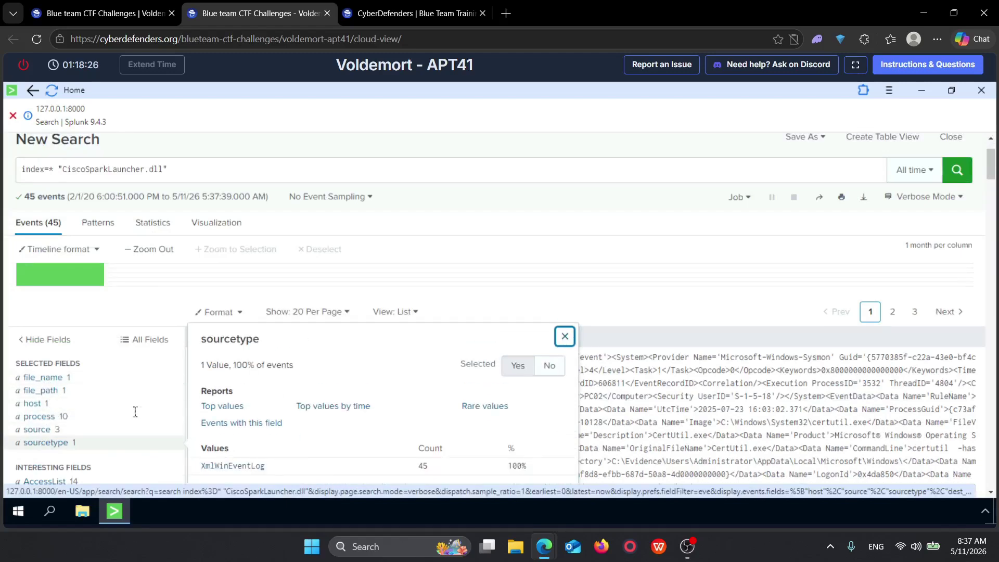
pyautogui.click(46, 416)
pyautogui.scroll(-1, 283, 341)
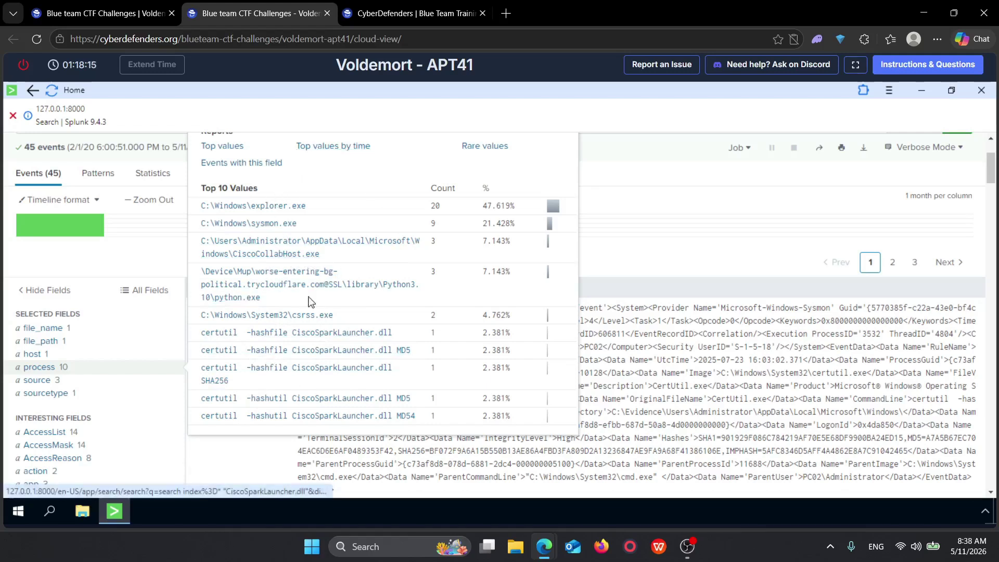
pyautogui.scroll(-3, 126, 375)
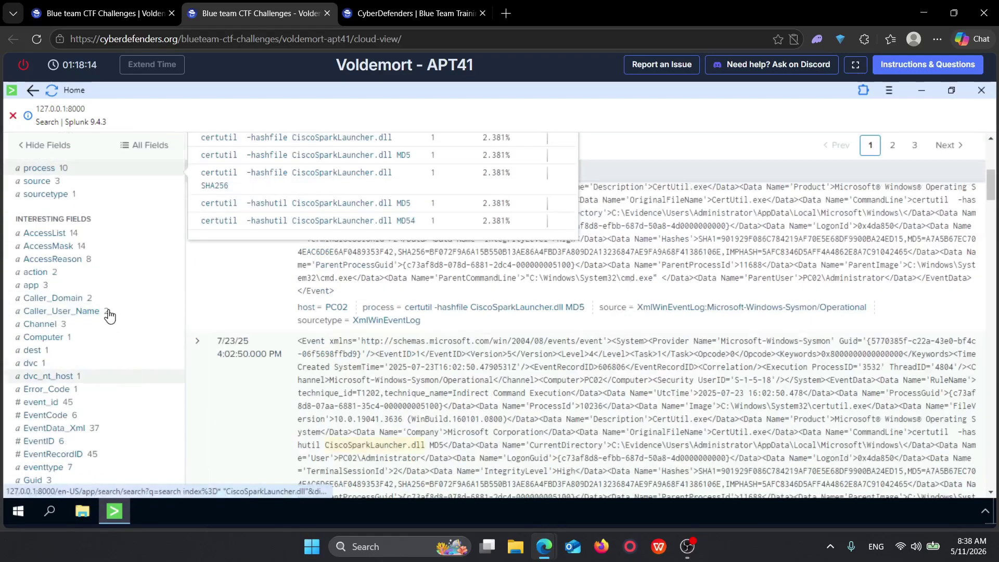
# Step: Open the full field list filtered by "eve" and examine the EventCode values of the DLL events
pyautogui.scroll(2, 109, 315)
pyautogui.click(147, 223)
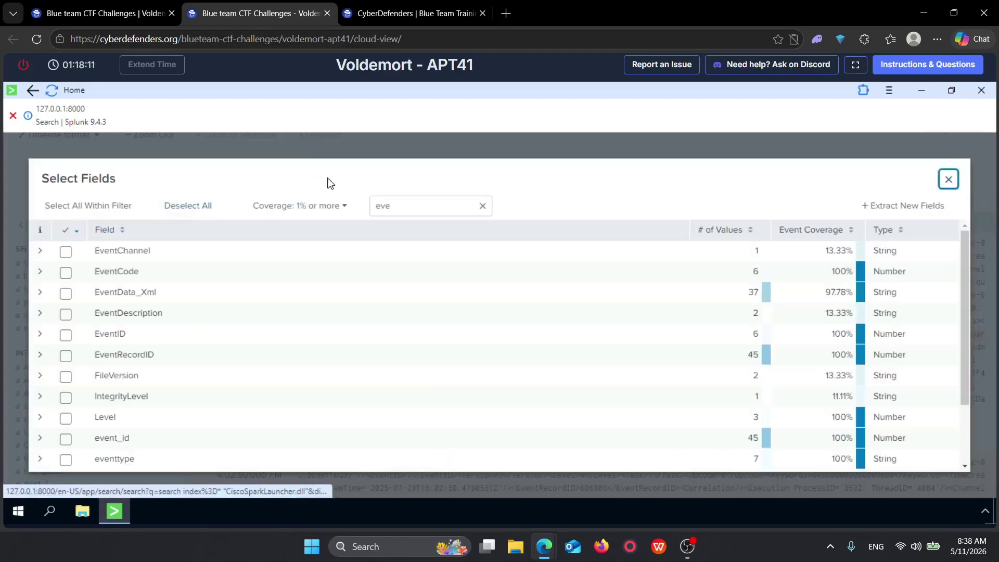
pyautogui.click(412, 206)
pyautogui.click(40, 271)
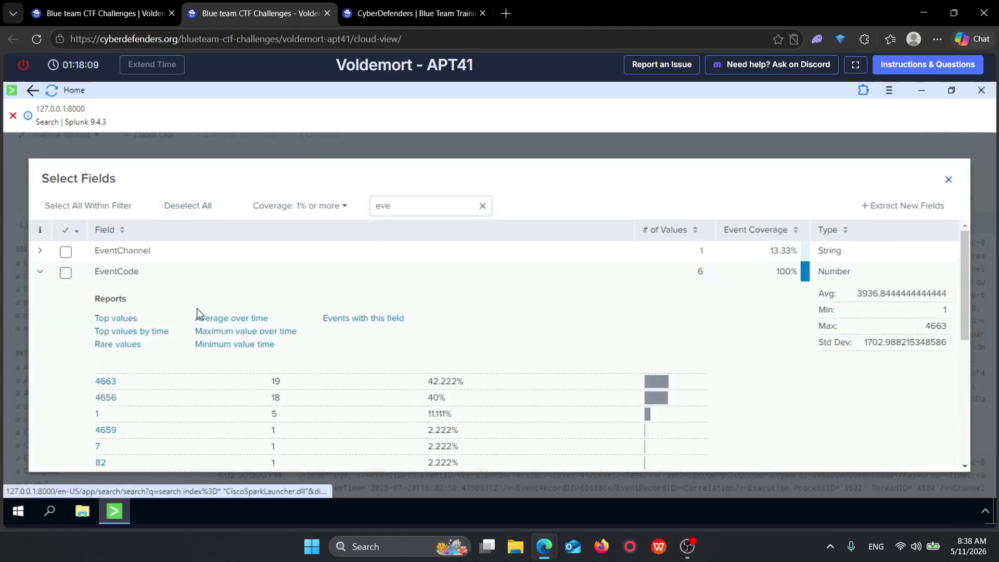
pyautogui.scroll(-2, 196, 313)
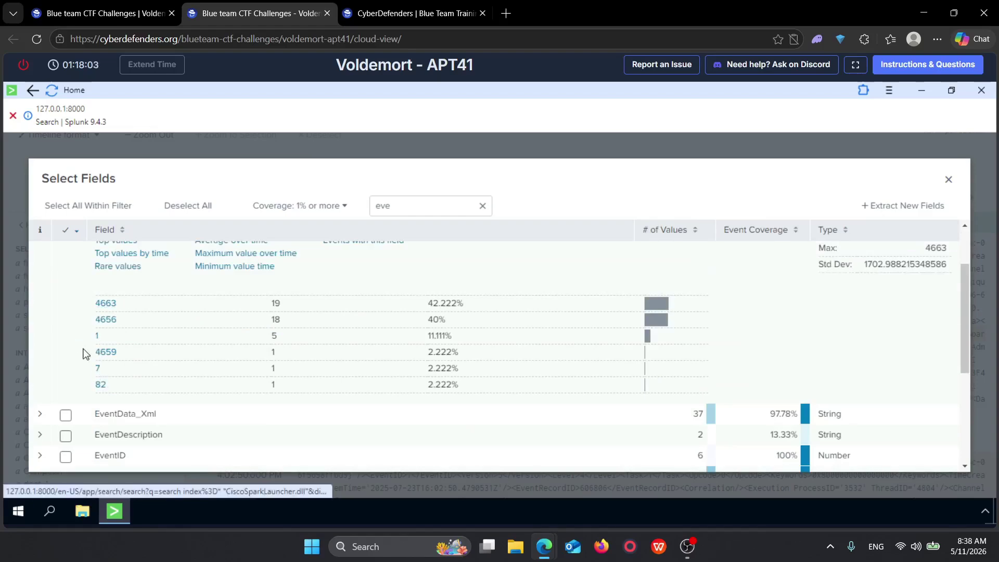
pyautogui.scroll(-2, 128, 359)
pyautogui.scroll(-3, 128, 359)
# Step: Filter the field list by "process", inspect the ProcessName values, and reread question 11 on the lab page
pyautogui.doubleClick(398, 206)
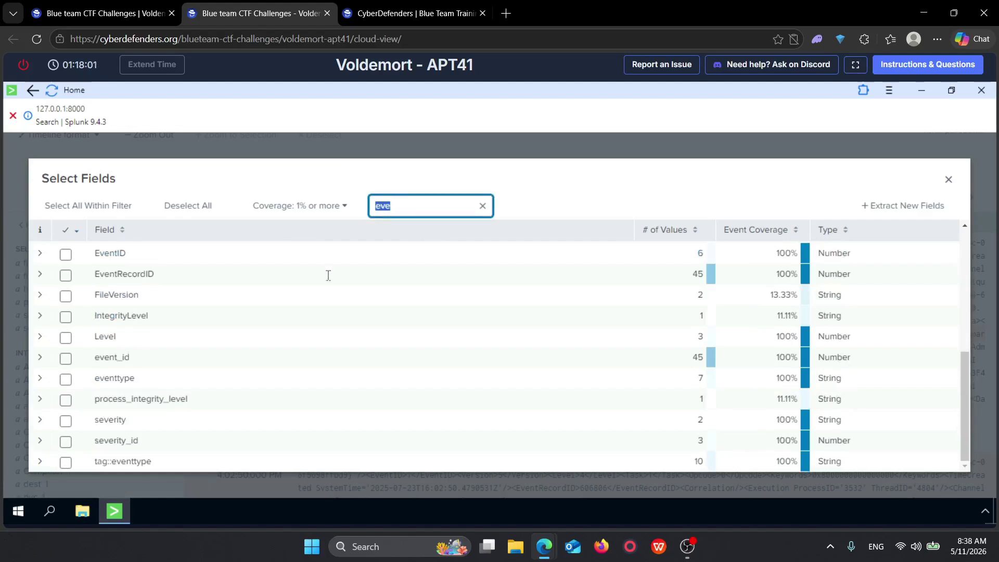
pyautogui.press('BackSpace')
pyautogui.write('process')
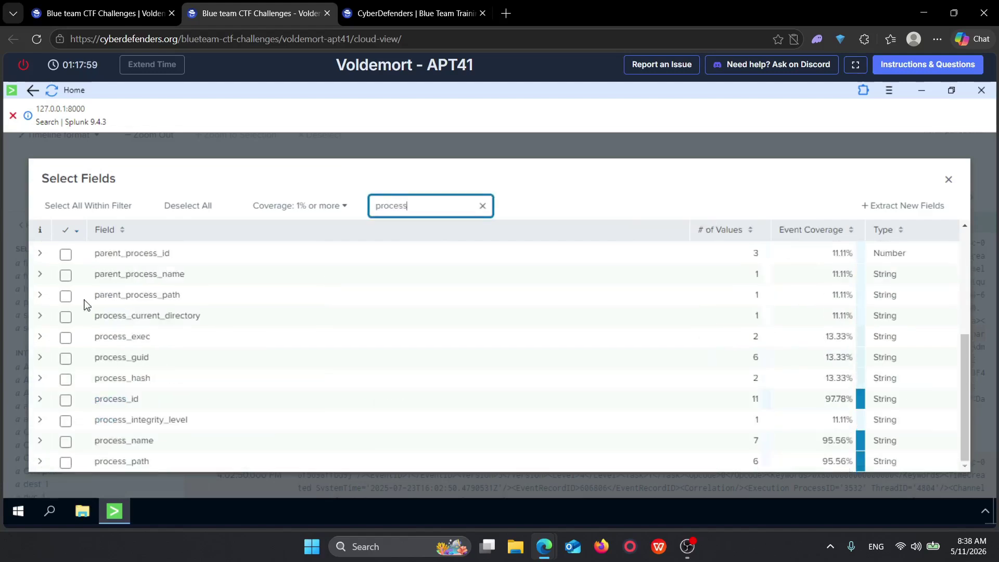
pyautogui.scroll(5, 86, 307)
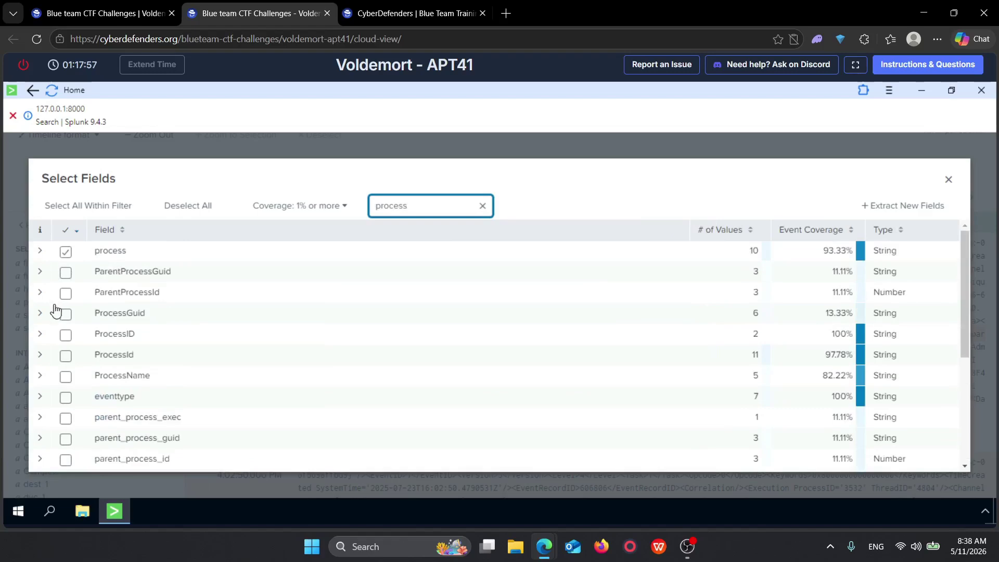
pyautogui.click(39, 375)
pyautogui.scroll(-3, 284, 362)
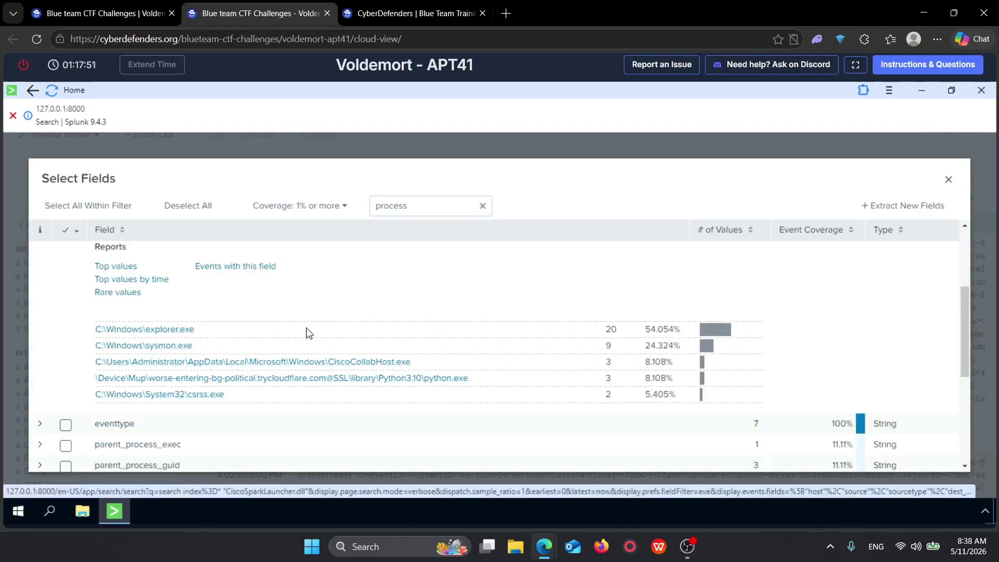
pyautogui.hotkey('ctrl', 'shift', 'Tab')
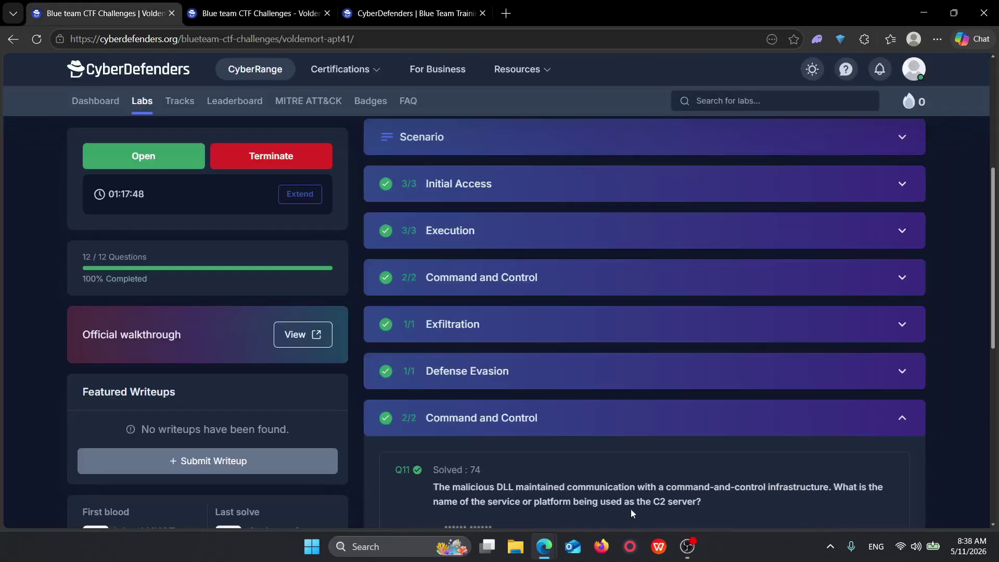
pyautogui.hotkey('ctrl', 'Tab')
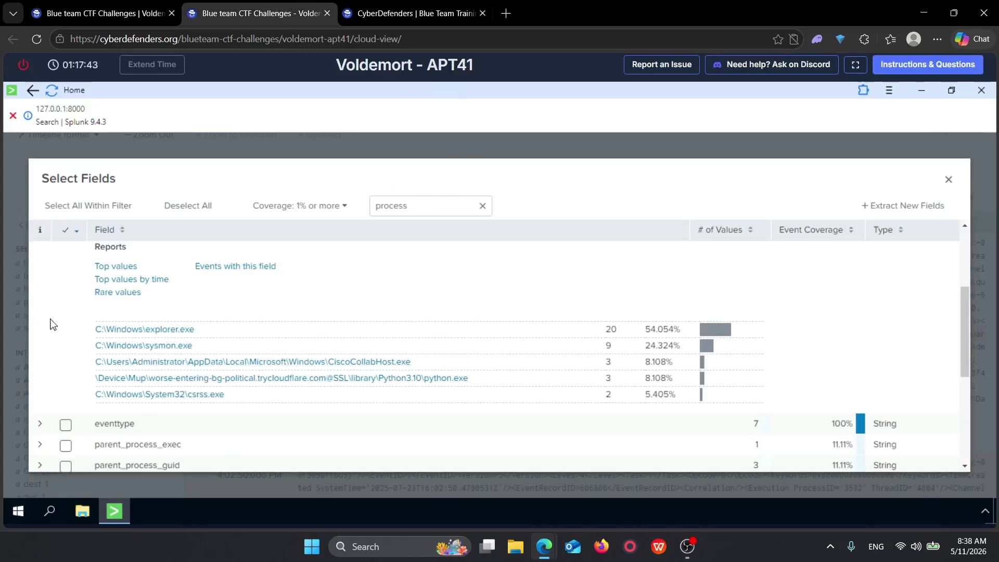
# Step: Inspect the process_exec, process_id and process_name values of the DLL events, then close the field list
pyautogui.scroll(2, 66, 313)
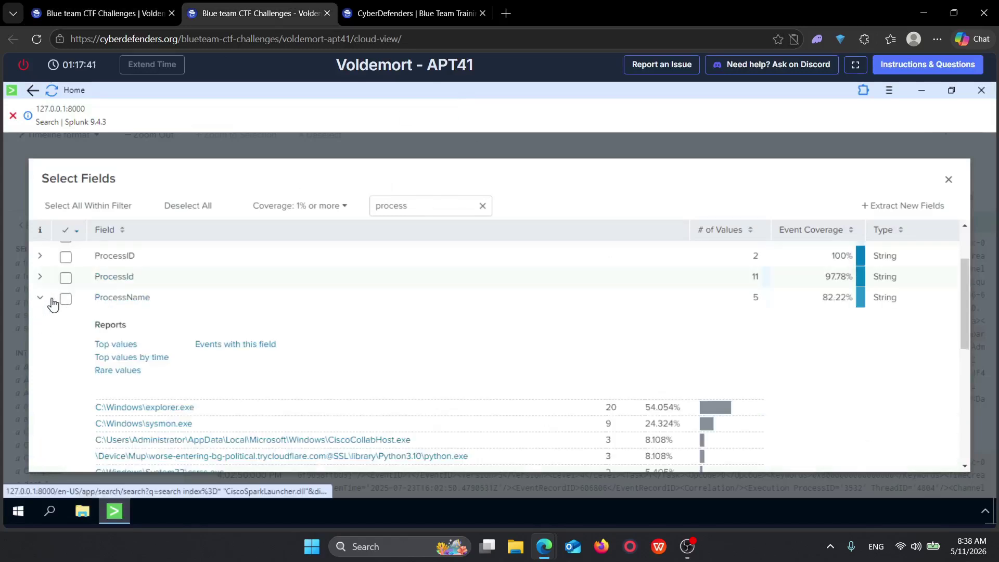
pyautogui.click(50, 301)
pyautogui.scroll(-3, 91, 359)
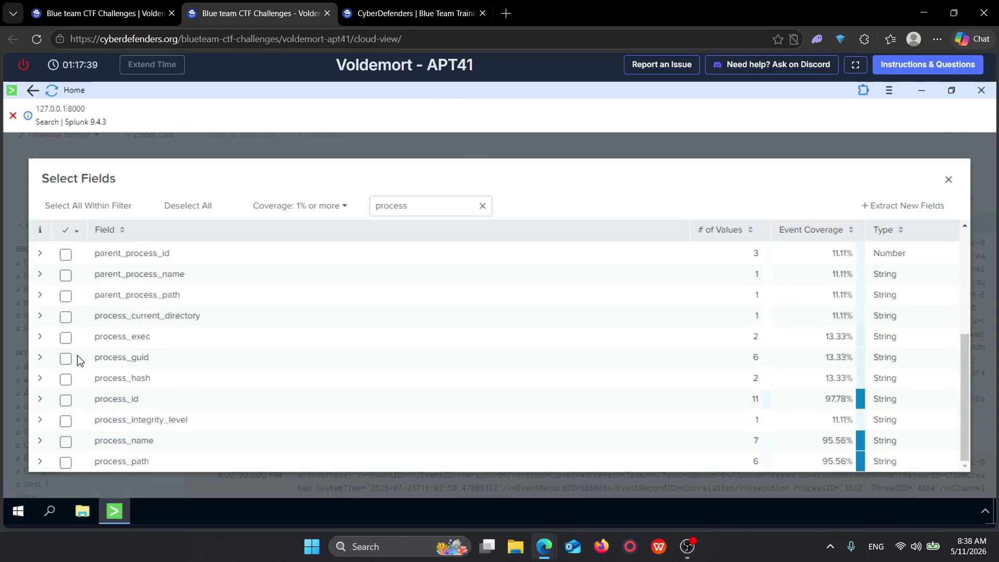
pyautogui.click(41, 337)
pyautogui.scroll(-3, 67, 342)
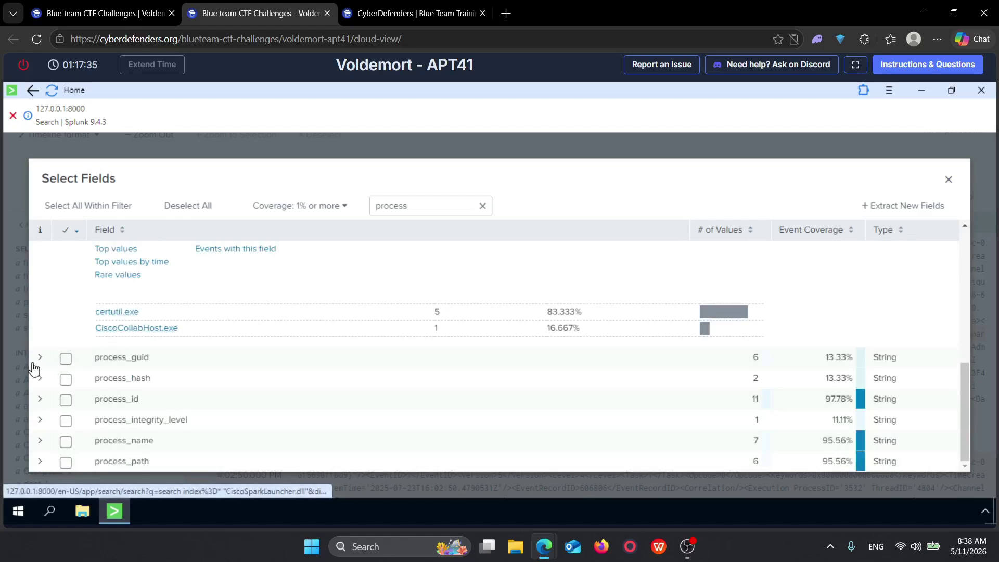
pyautogui.click(46, 395)
pyautogui.scroll(-3, 42, 383)
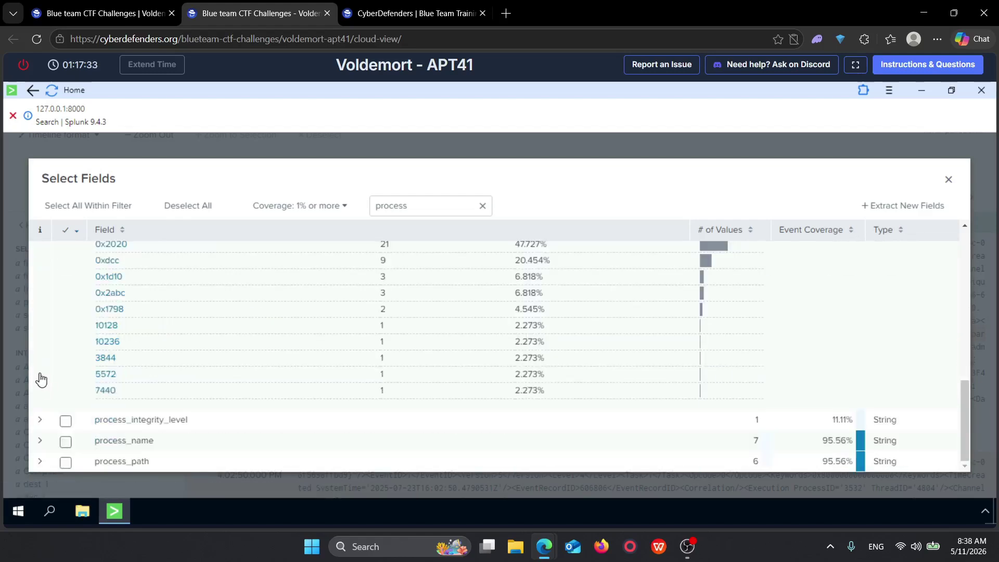
pyautogui.click(42, 441)
pyautogui.scroll(-3, 125, 410)
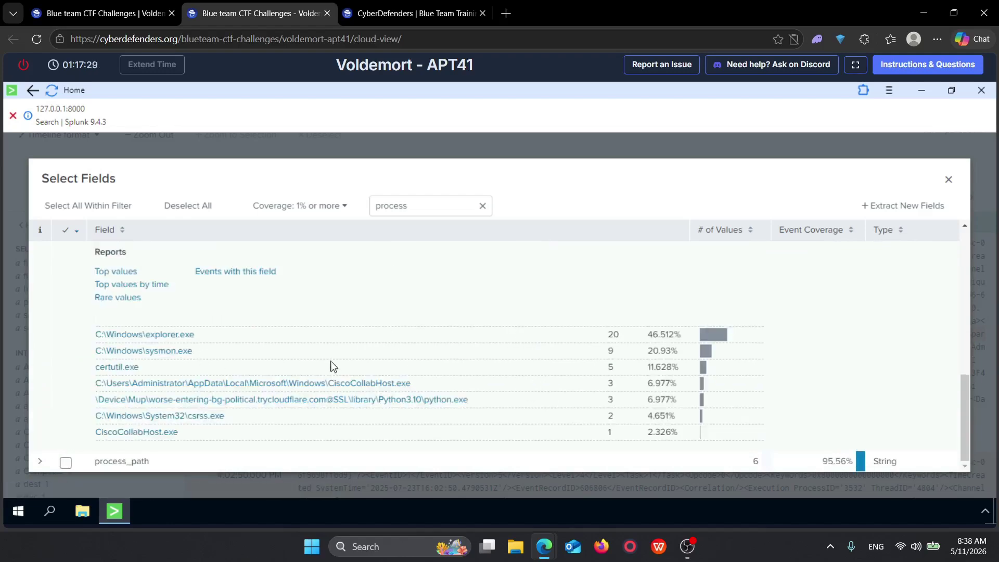
pyautogui.press('Escape')
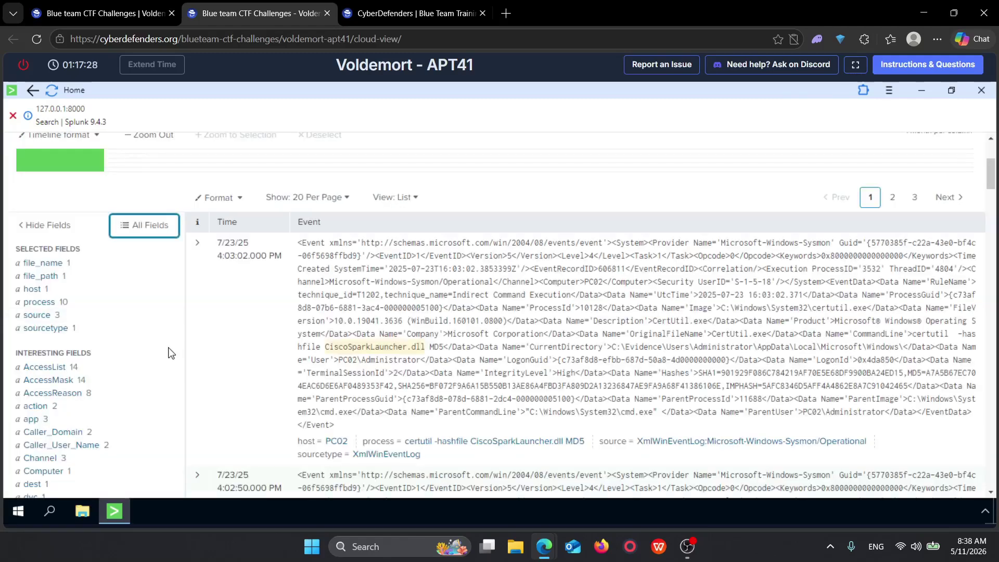
# Step: Inspect the values of further fields of the CiscoSparkLauncher.dll events, including app, ProcessId, process_name and subject
pyautogui.scroll(-3, 97, 305)
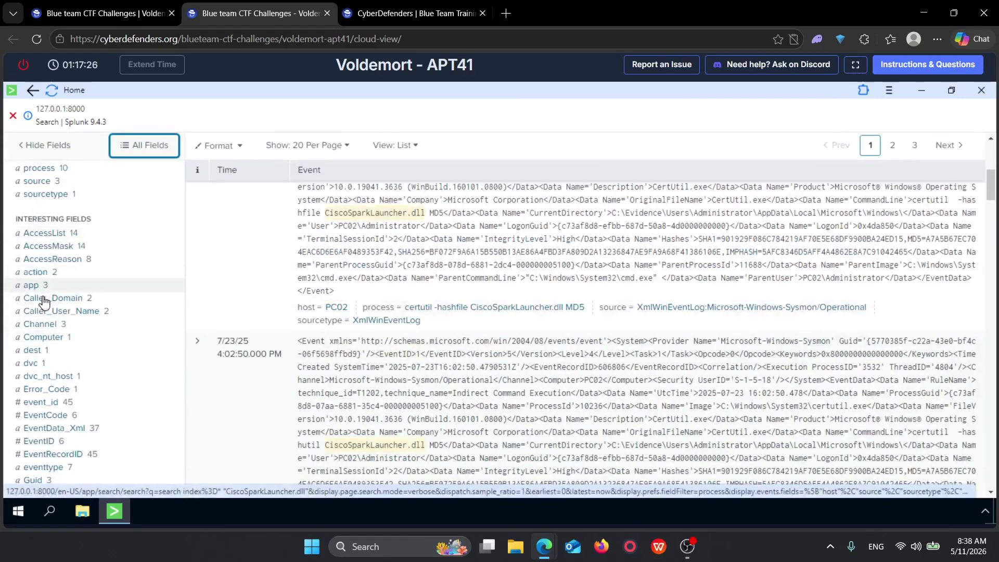
pyautogui.click(32, 285)
pyautogui.scroll(-3, 51, 312)
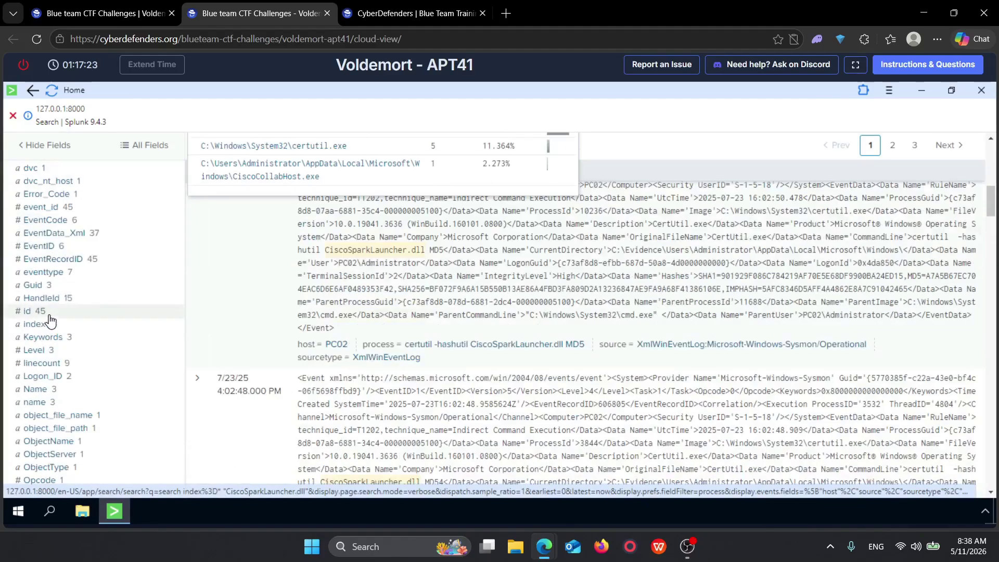
pyautogui.click(63, 258)
pyautogui.click(91, 310)
pyautogui.scroll(-5, 87, 369)
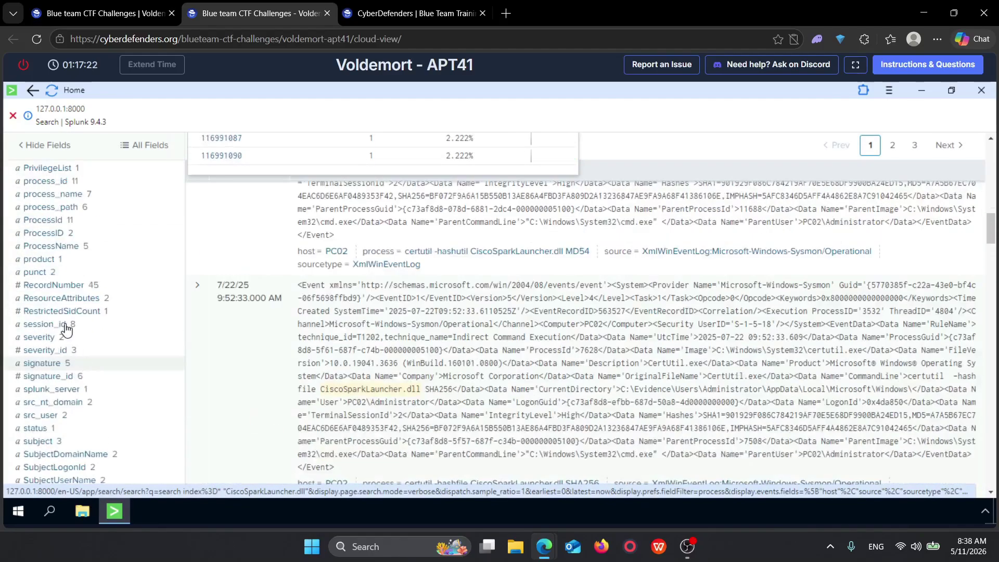
pyautogui.click(62, 297)
pyautogui.click(83, 222)
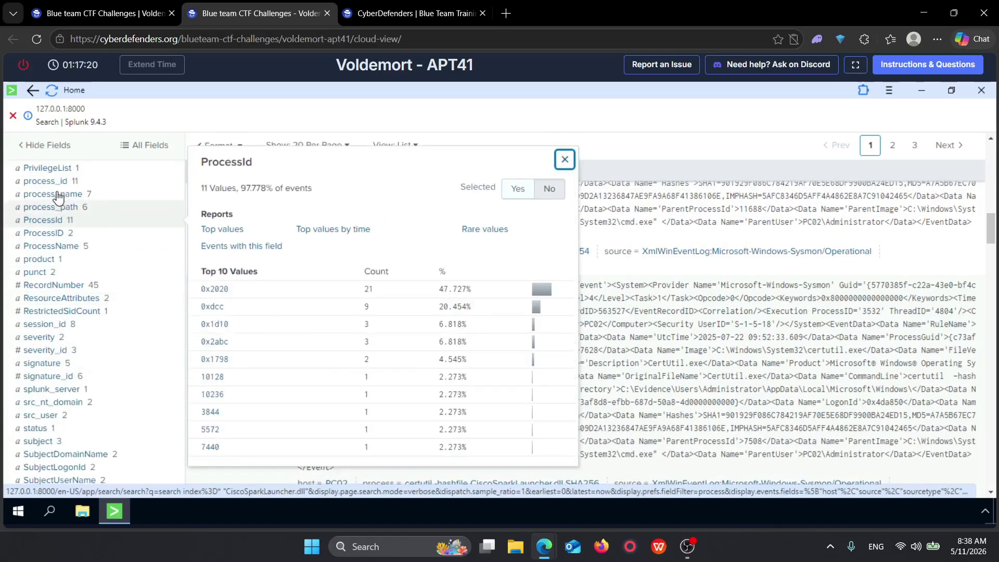
pyautogui.click(57, 194)
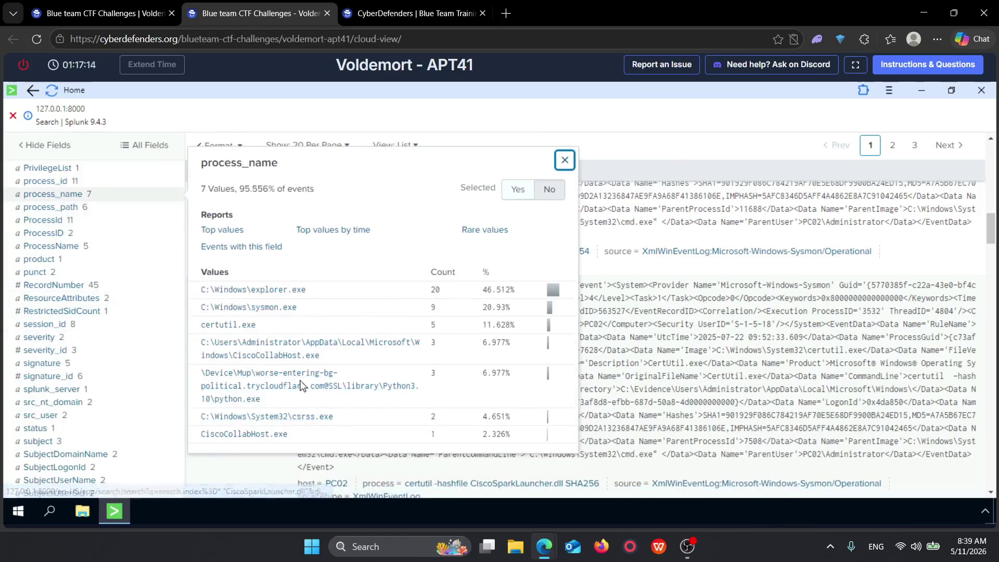
pyautogui.scroll(-3, 100, 332)
pyautogui.click(39, 311)
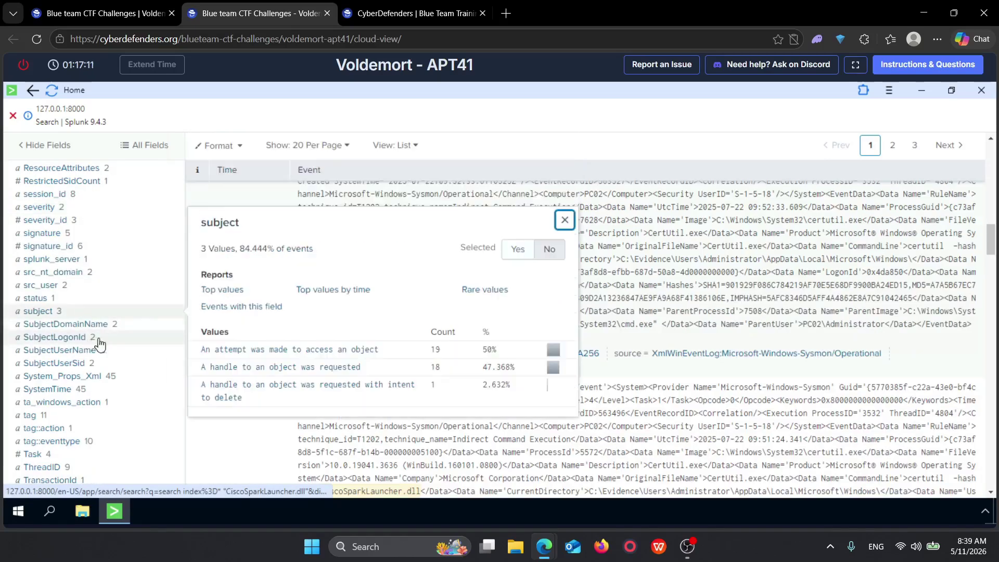
# Step: Open Evidence.zip from the Artifacts folder in Start Here and browse through Evidence and Users to the Administrator folder
pyautogui.click(921, 90)
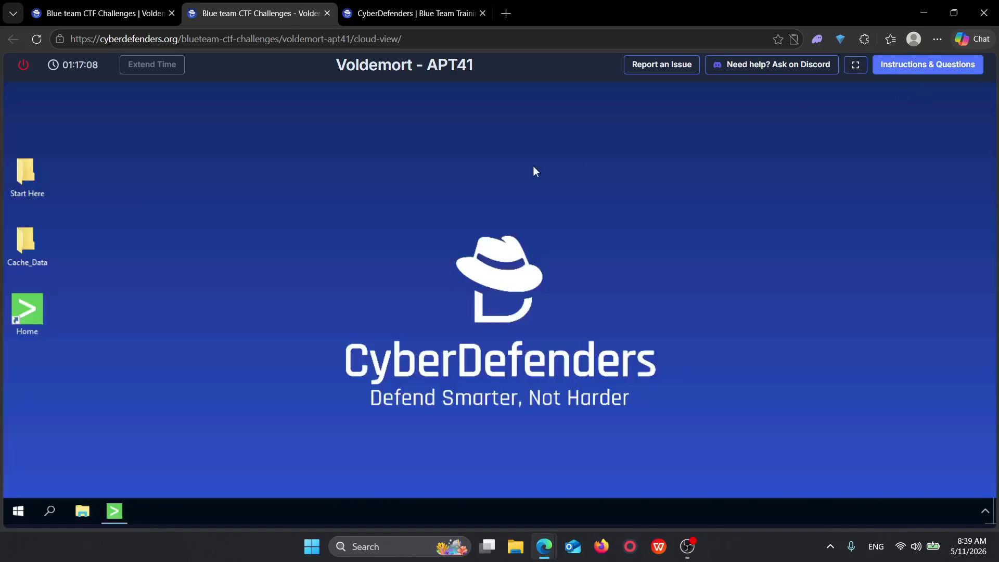
pyautogui.click(354, 6)
pyautogui.click(276, 4)
pyautogui.doubleClick(23, 190)
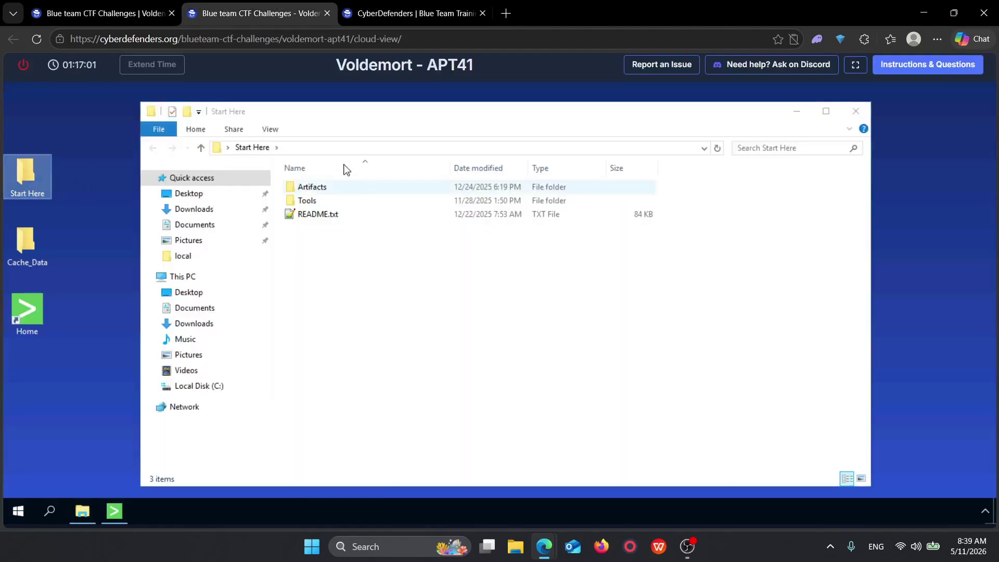
pyautogui.doubleClick(334, 191)
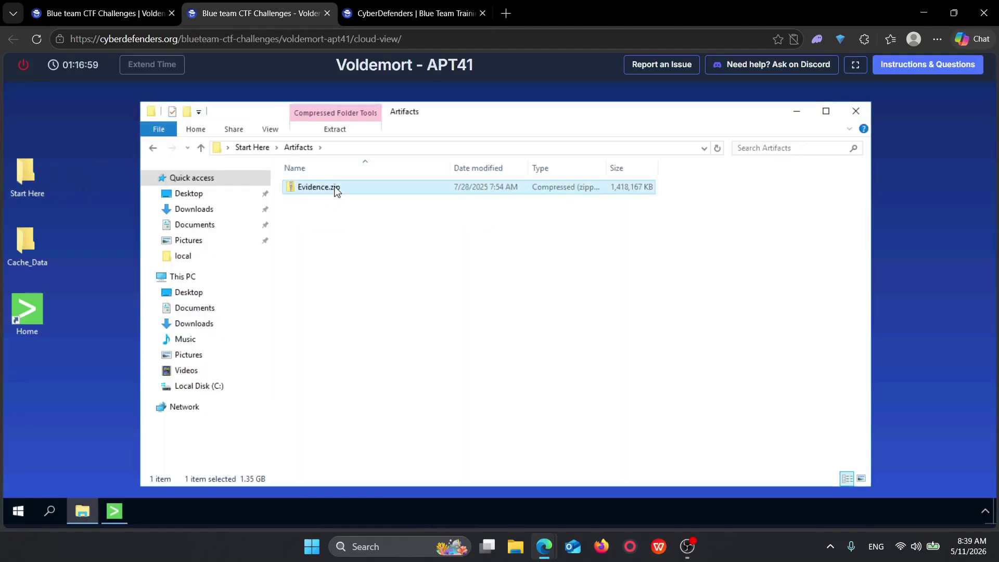
pyautogui.doubleClick(335, 188)
pyautogui.click(336, 189)
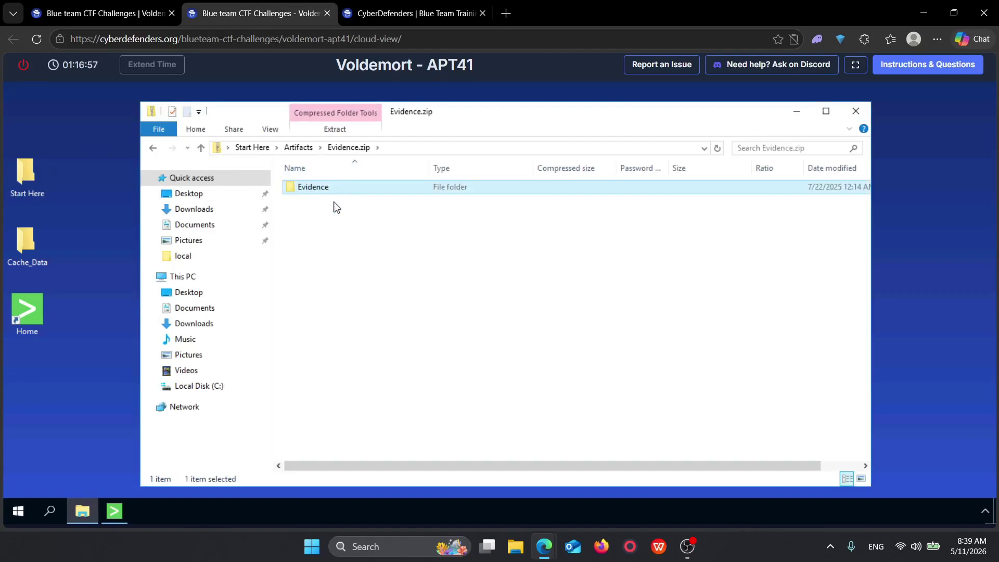
pyautogui.doubleClick(336, 190)
pyautogui.click(156, 5)
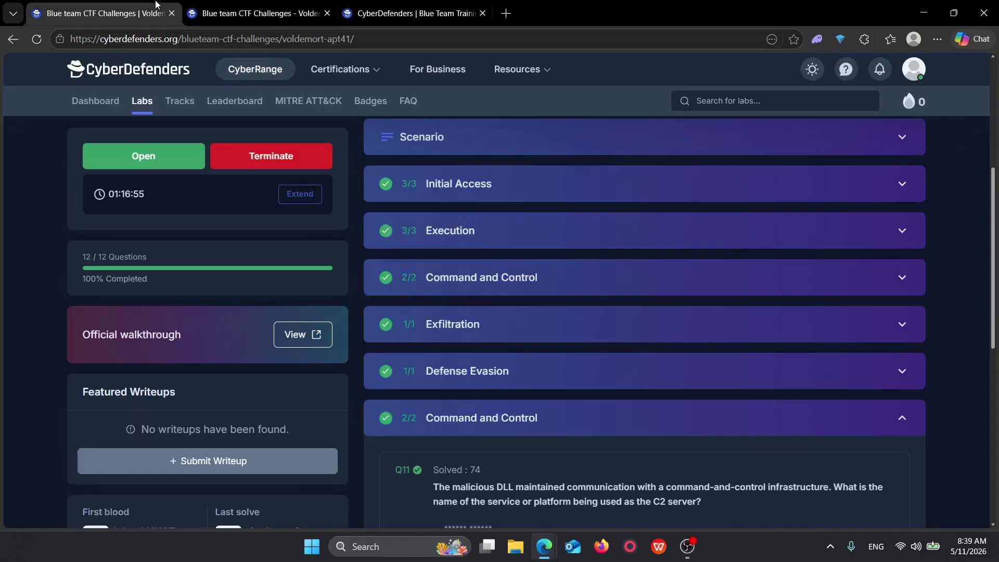
pyautogui.click(247, 15)
pyautogui.doubleClick(313, 189)
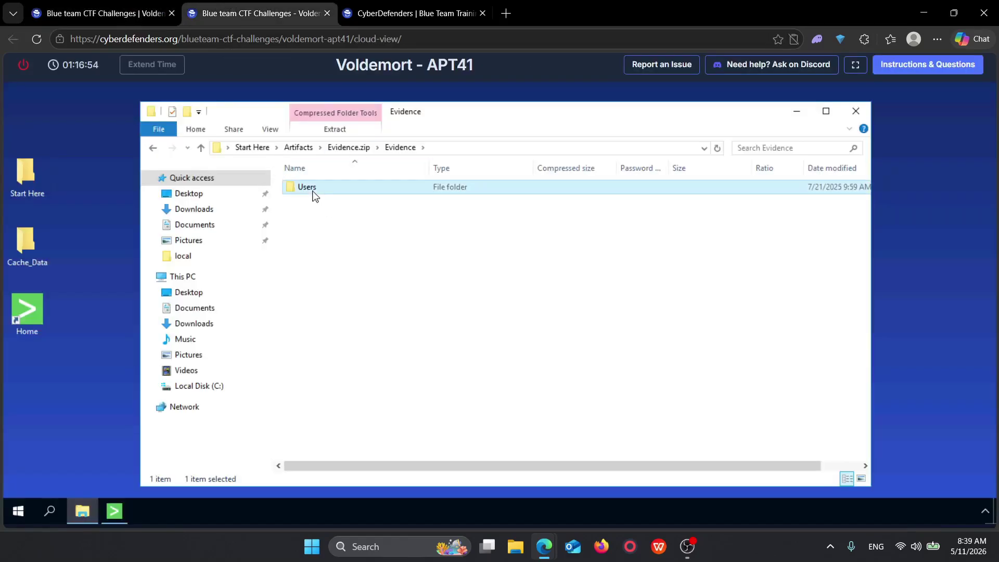
pyautogui.doubleClick(323, 188)
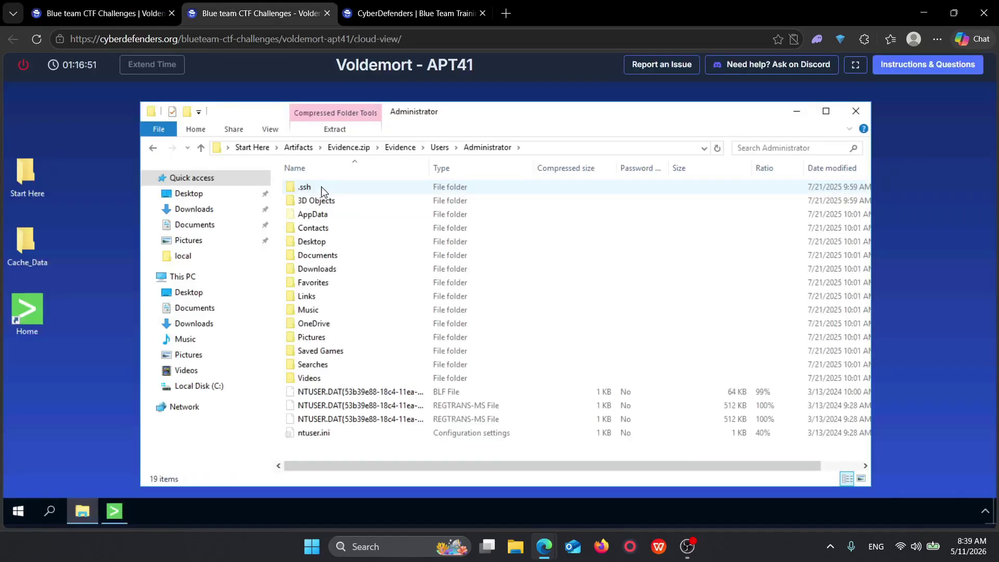
# Step: Return to the Splunk results, check the file_path value of the DLL events, and glance at question 11 on the lab page
pyautogui.click(115, 509)
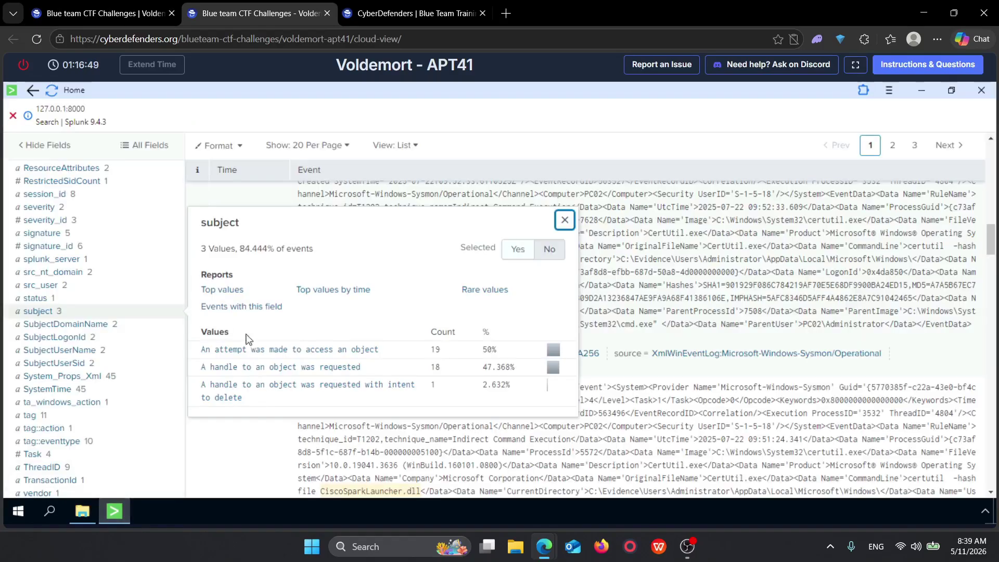
pyautogui.scroll(10, 123, 234)
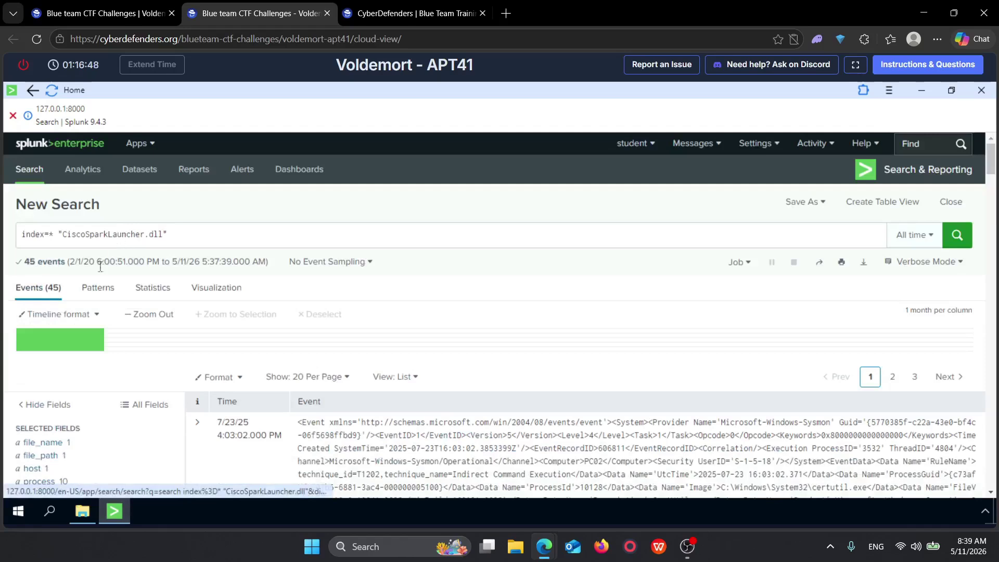
pyautogui.scroll(-3, 73, 357)
pyautogui.click(57, 326)
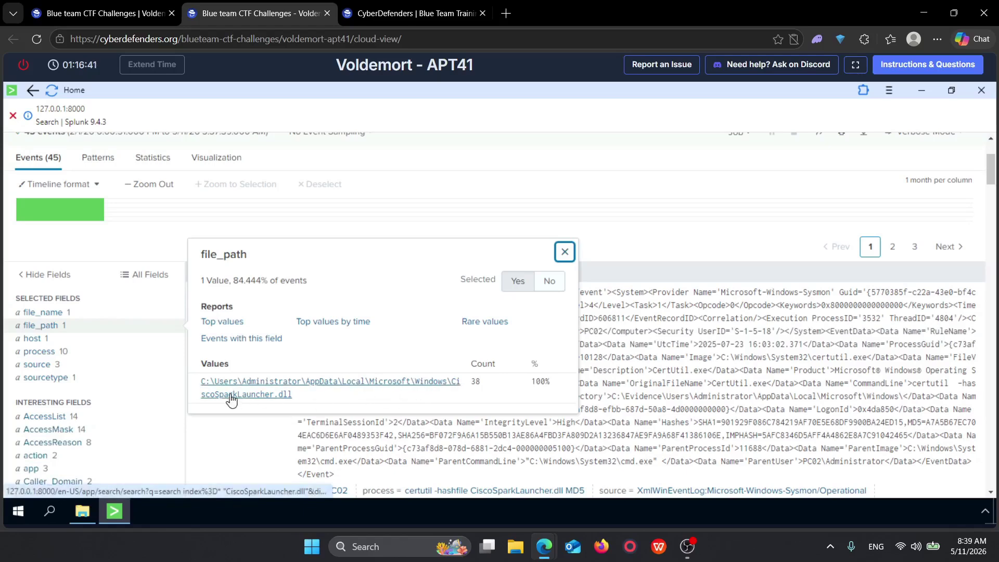
pyautogui.click(57, 4)
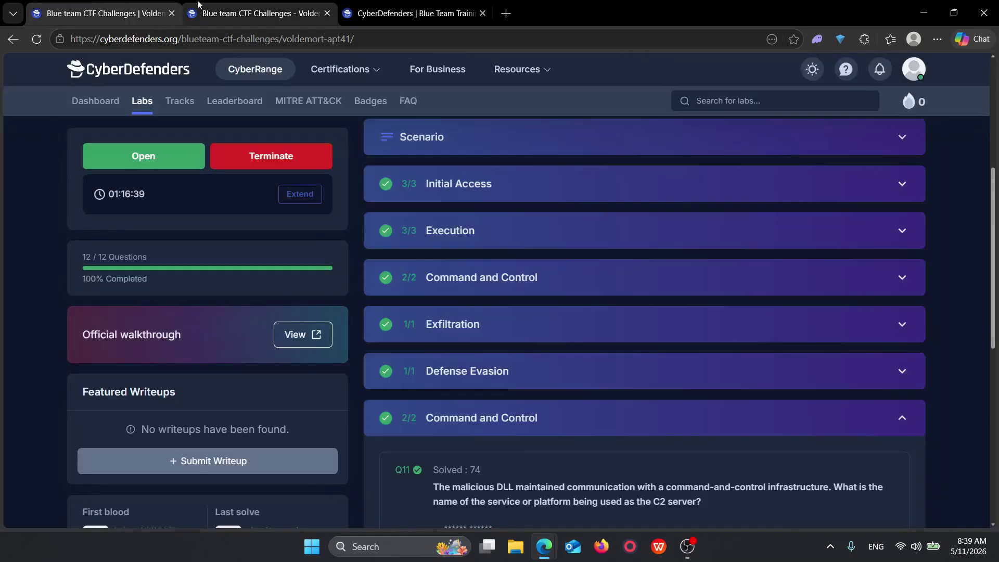
pyautogui.click(200, 5)
# Step: Go to AppData\Local\Microsoft\Windows in the Administrator evidence folder, copy CiscoSparkLauncher.dll to the desktop, and close the folder window
pyautogui.click(919, 94)
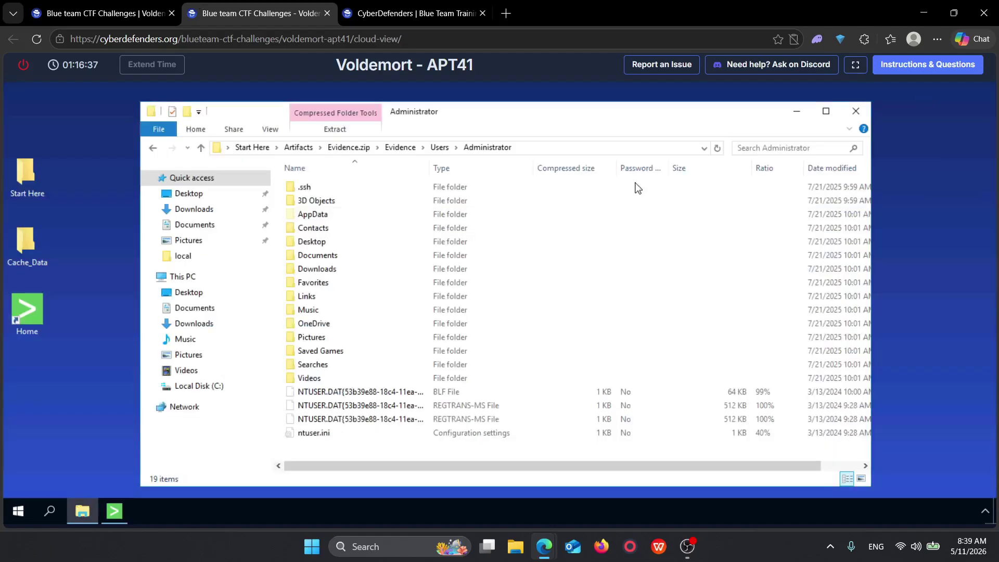
pyautogui.doubleClick(314, 215)
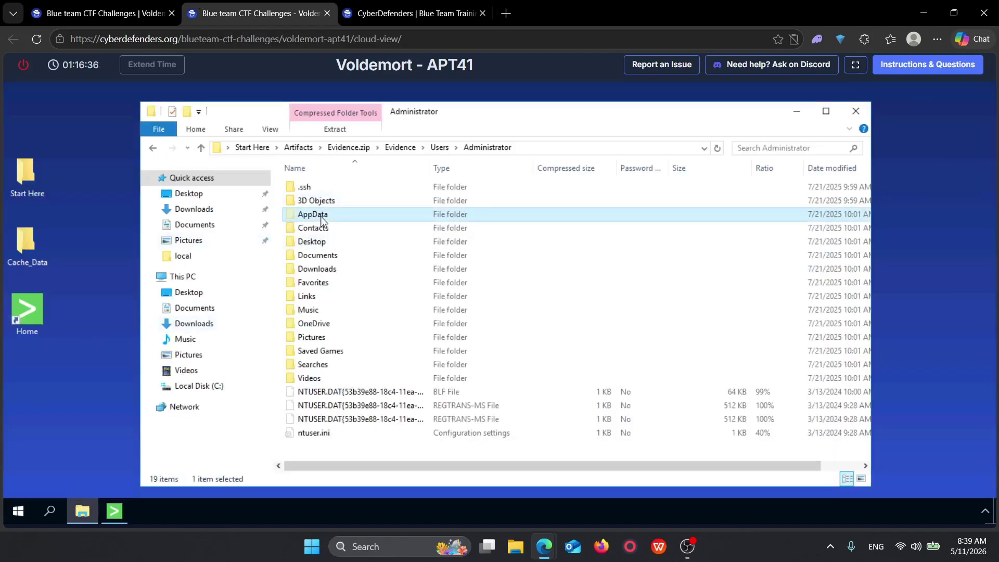
pyautogui.doubleClick(308, 189)
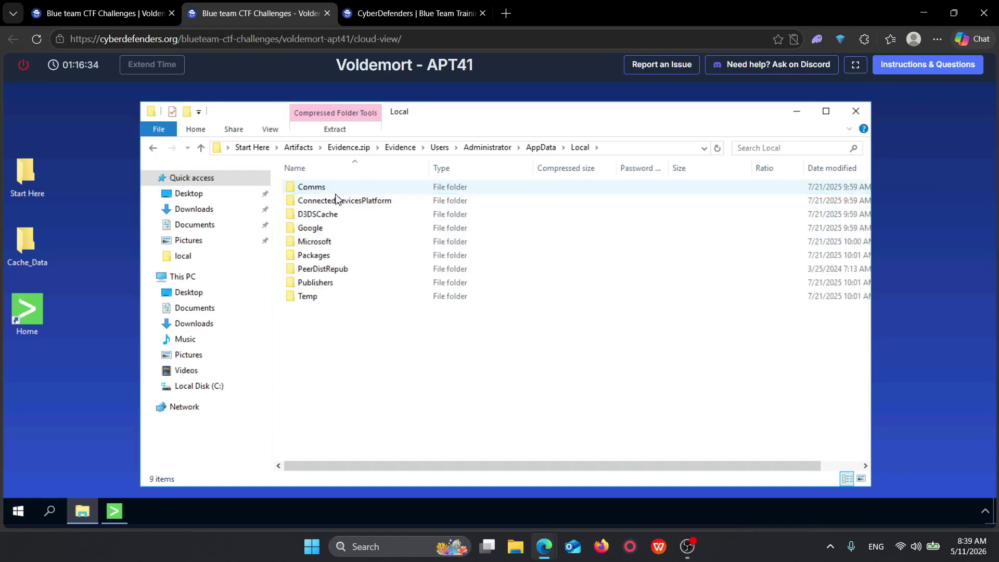
pyautogui.doubleClick(318, 243)
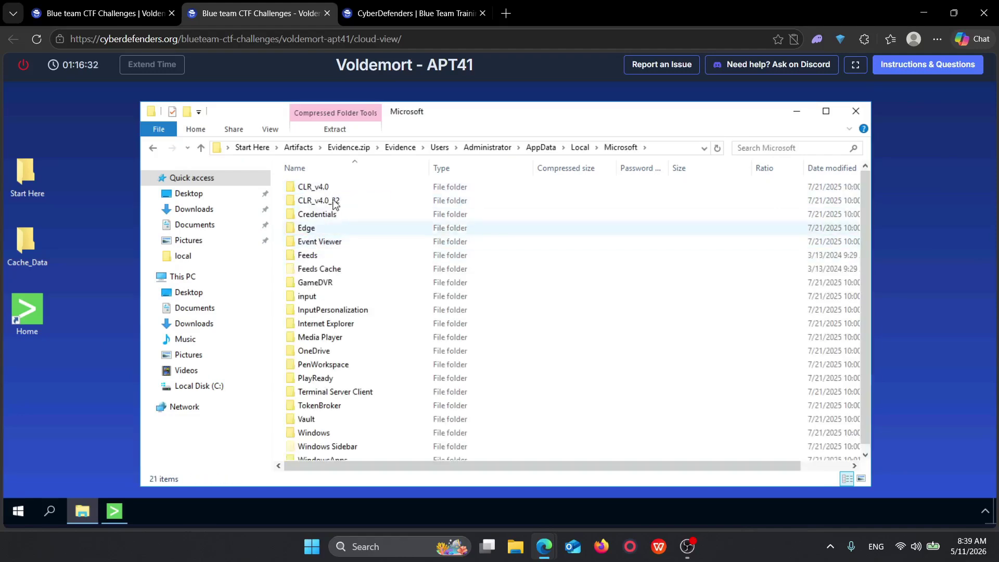
pyautogui.scroll(-1, 327, 395)
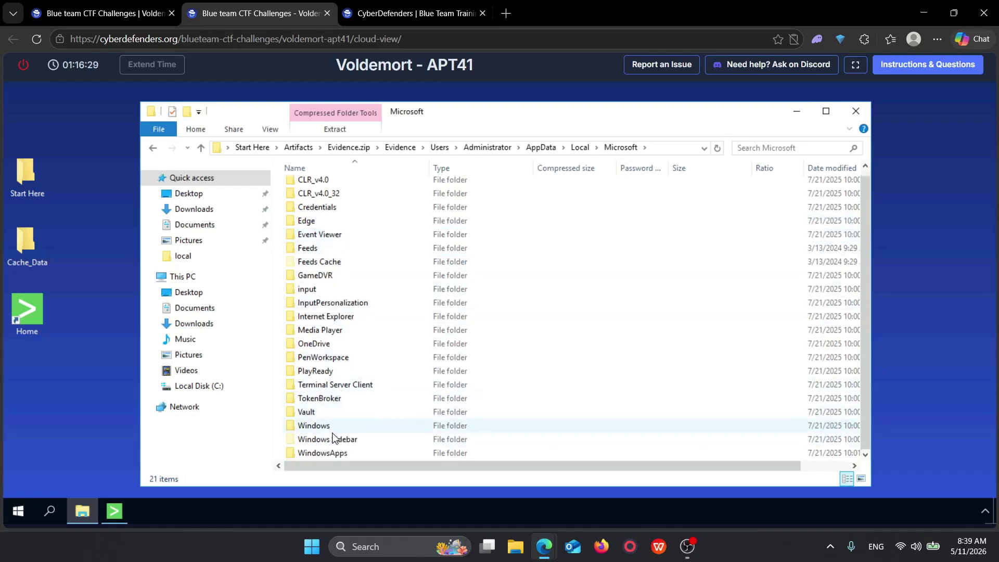
pyautogui.click(329, 428)
pyautogui.doubleClick(328, 428)
pyautogui.scroll(-4, 356, 327)
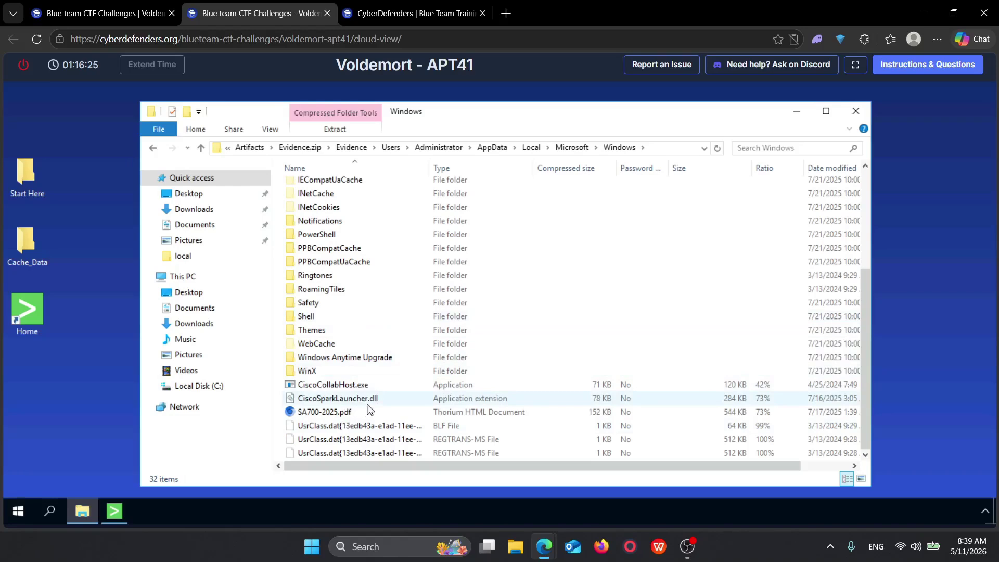
pyautogui.moveTo(359, 403); pyautogui.dragTo(72, 387)
pyautogui.click(856, 111)
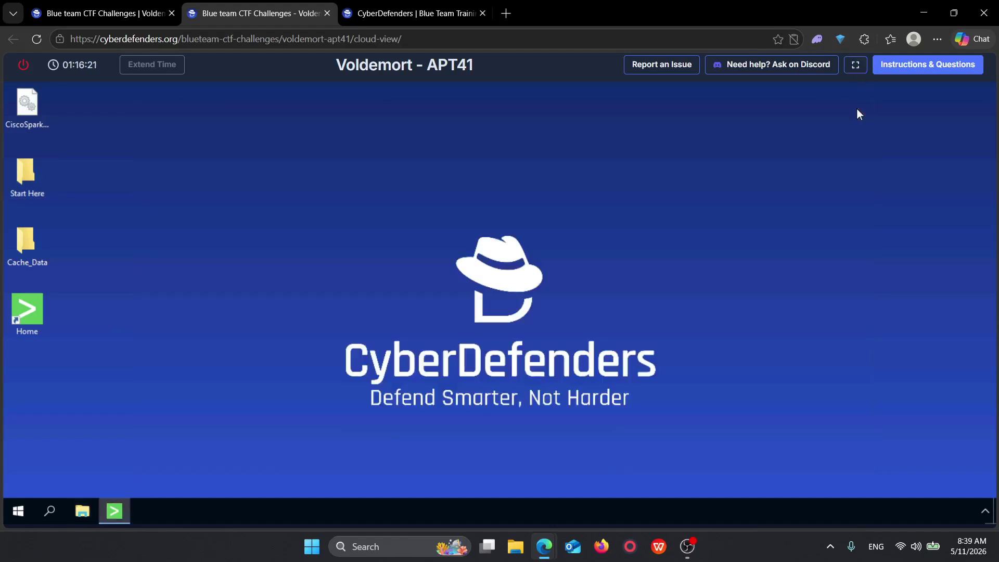
# Step: Search the lab machine's installed programs for "stri"
pyautogui.click(24, 504)
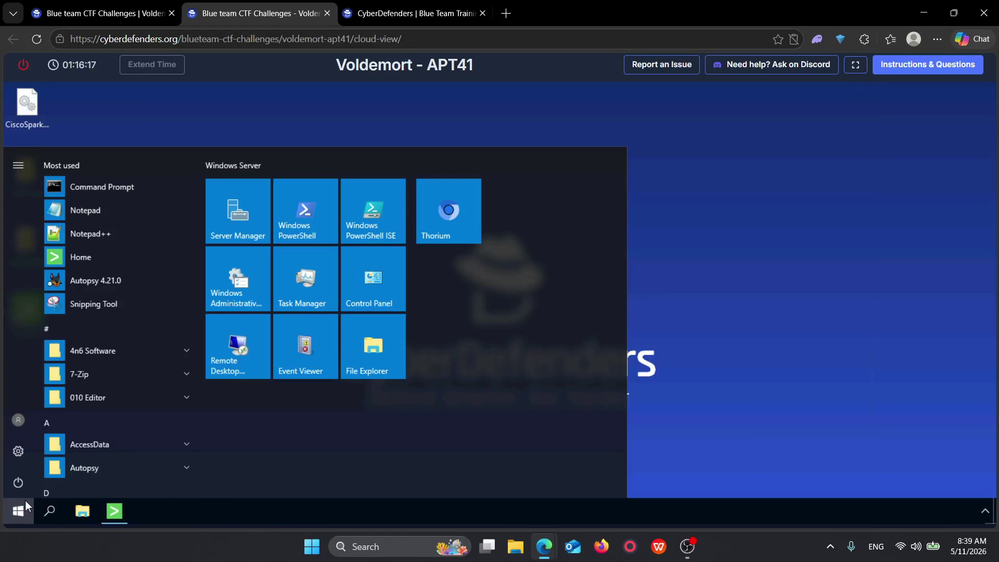
pyautogui.write('stri')
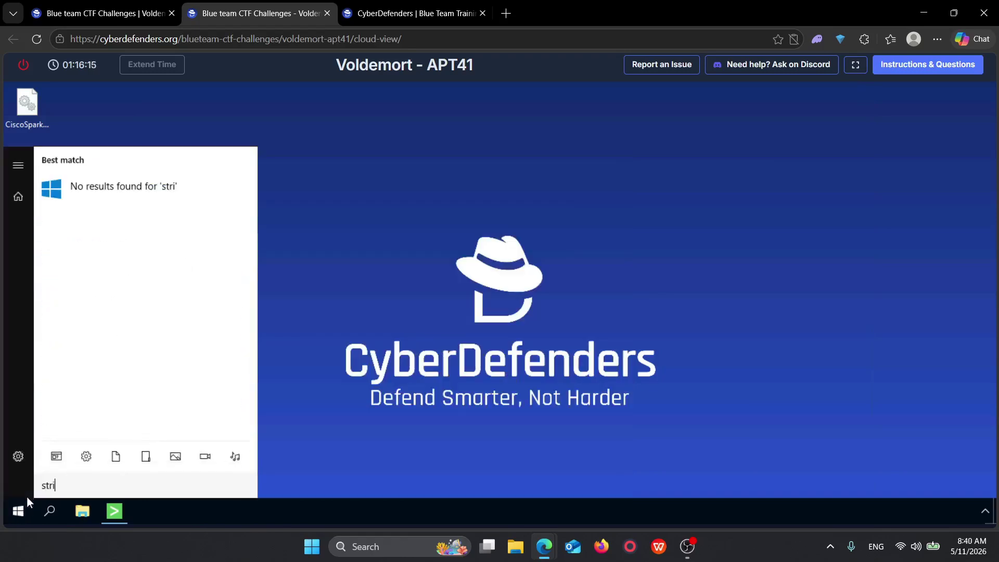
pyautogui.click(195, 513)
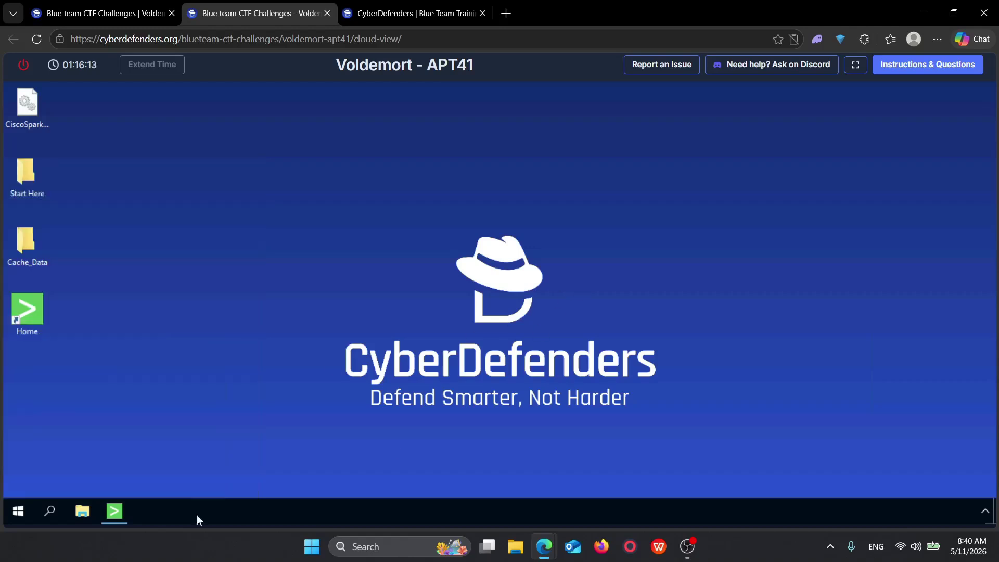
# Step: Open Command Prompt on the lab machine and run strings.exe on the CiscoSparkLauncher.dll copy on the desktop
pyautogui.click(19, 510)
pyautogui.moveTo(21, 546)
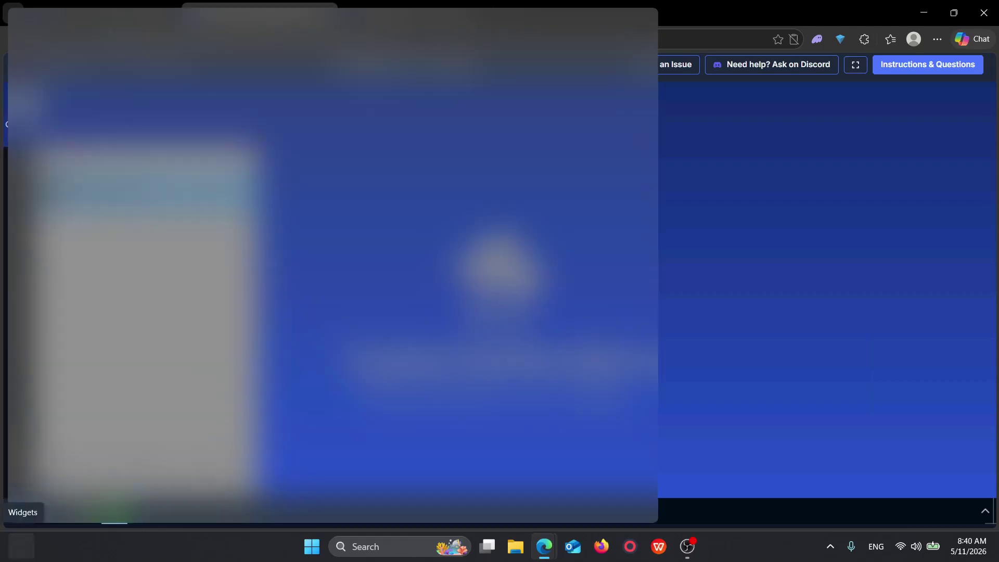
pyautogui.click(757, 373)
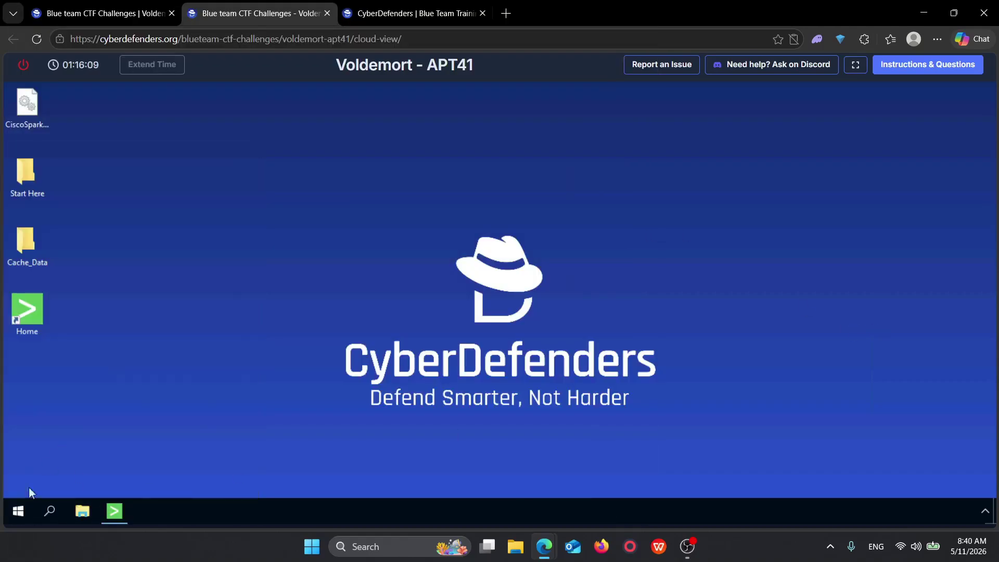
pyautogui.click(18, 510)
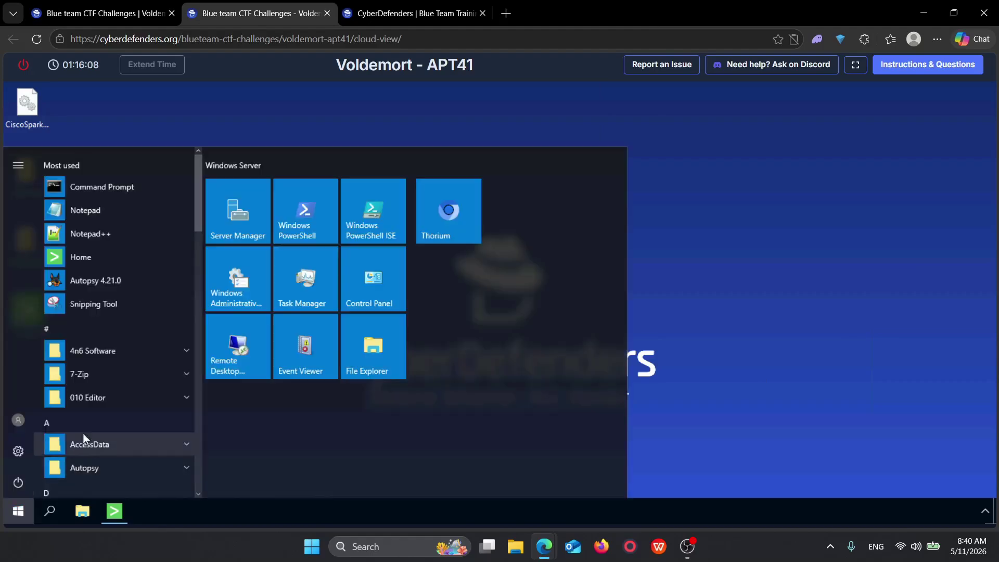
pyautogui.write('cmd')
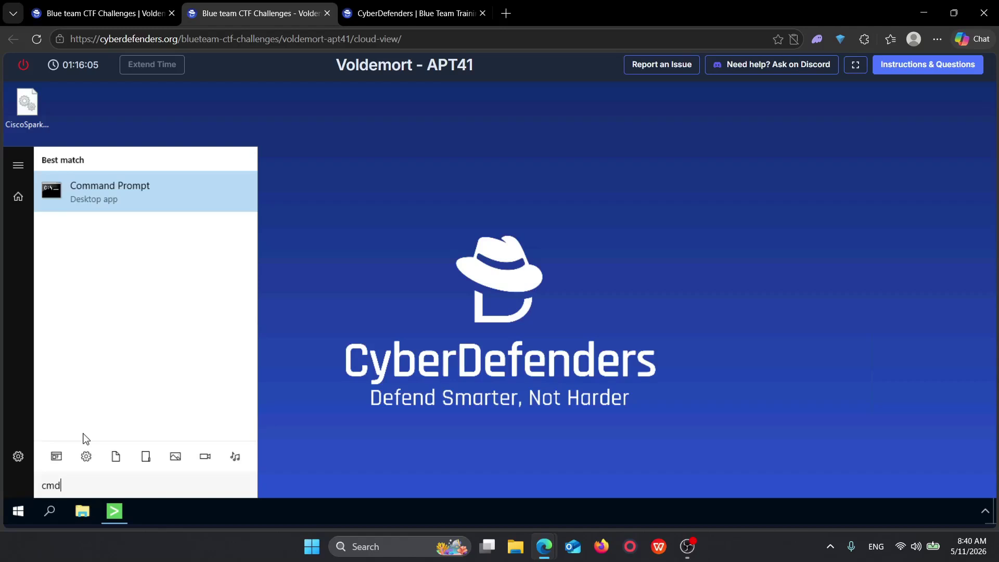
pyautogui.press('Return')
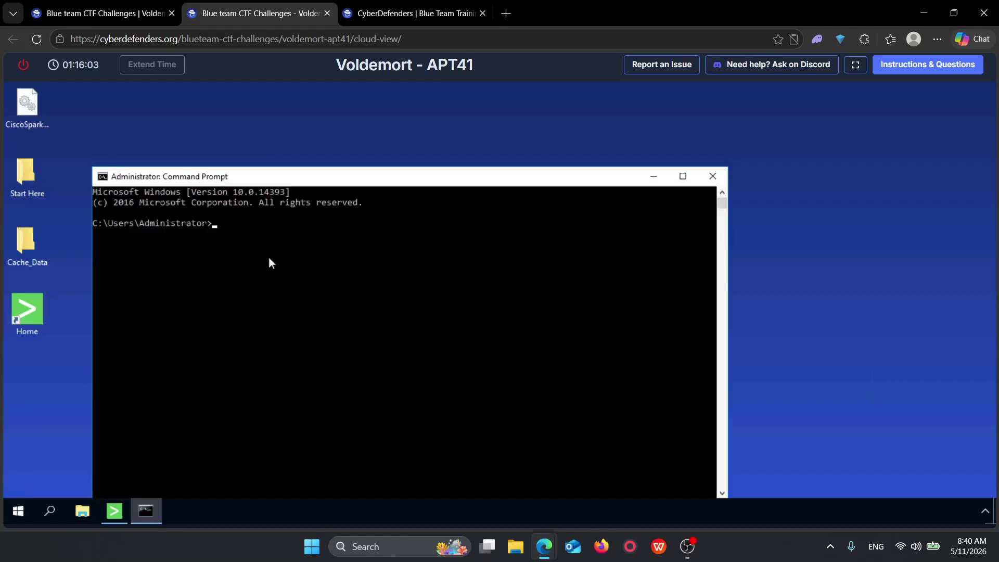
pyautogui.write('strings.exe')
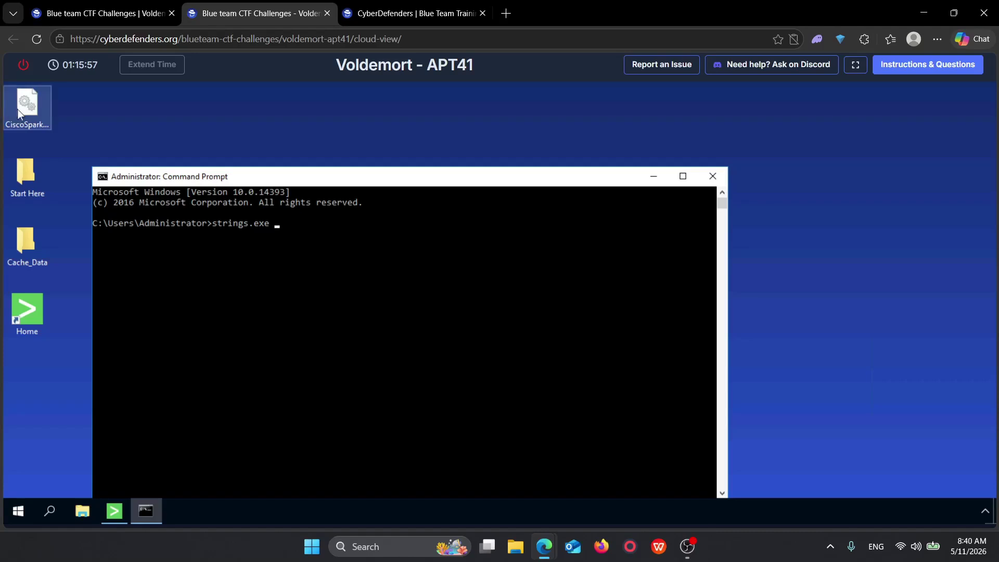
pyautogui.moveTo(17, 110); pyautogui.dragTo(368, 226)
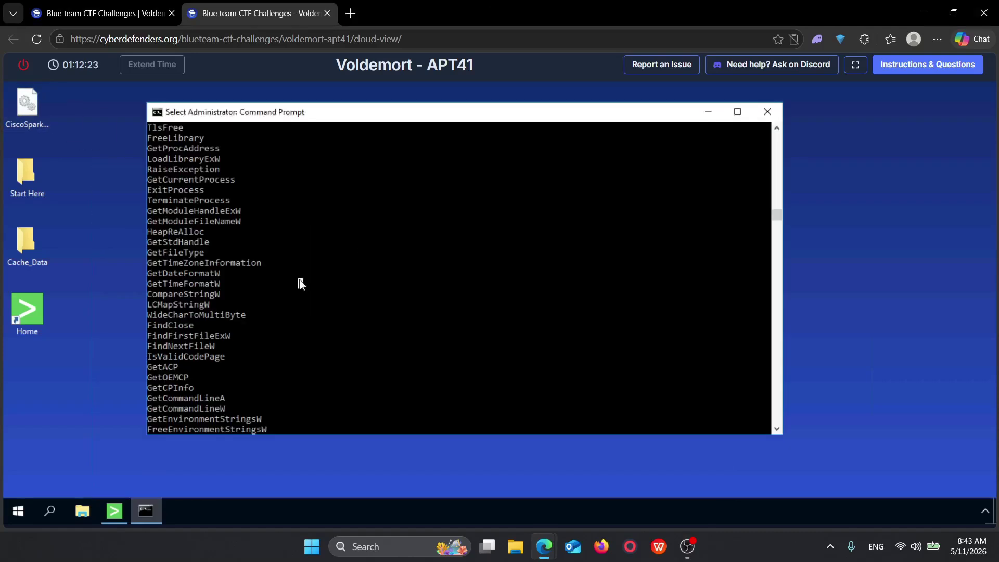
# Step: Copy the entire strings output from Command Prompt and paste it into a new ChatGPT chat, staying logged out
pyautogui.hotkey('ctrl', 'a')
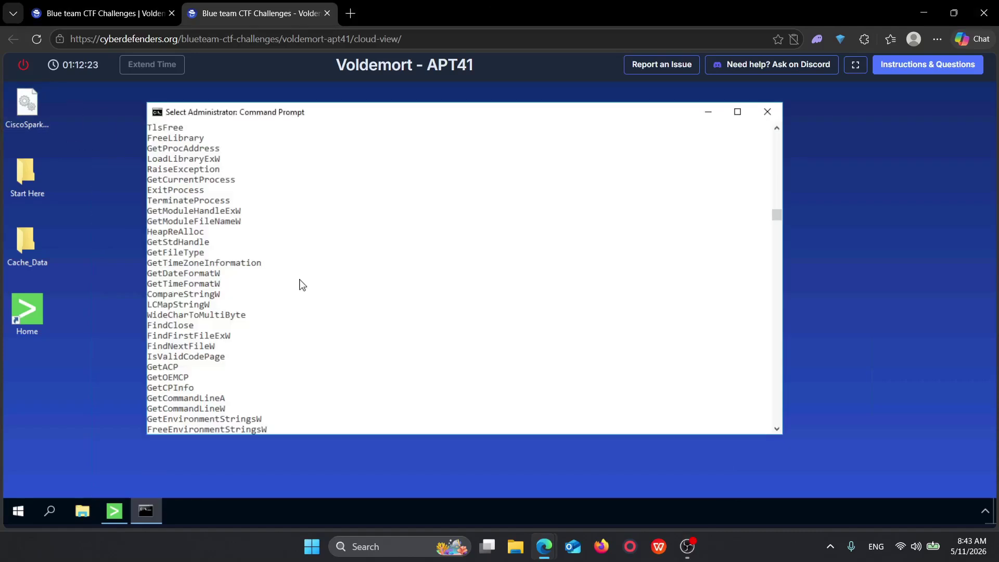
pyautogui.hotkey('ctrl', 'c')
pyautogui.click(349, 12)
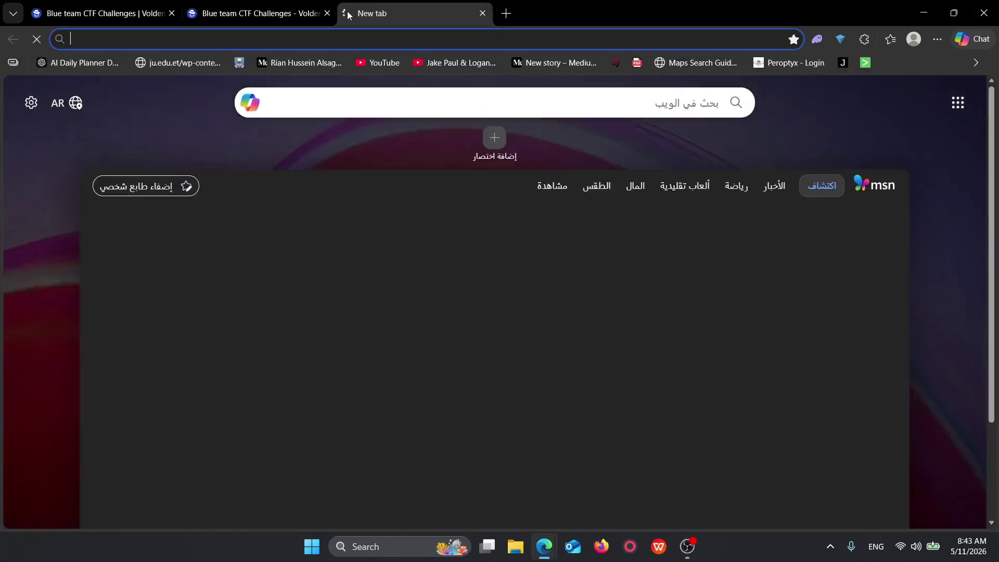
pyautogui.write('chat')
pyautogui.press('Return')
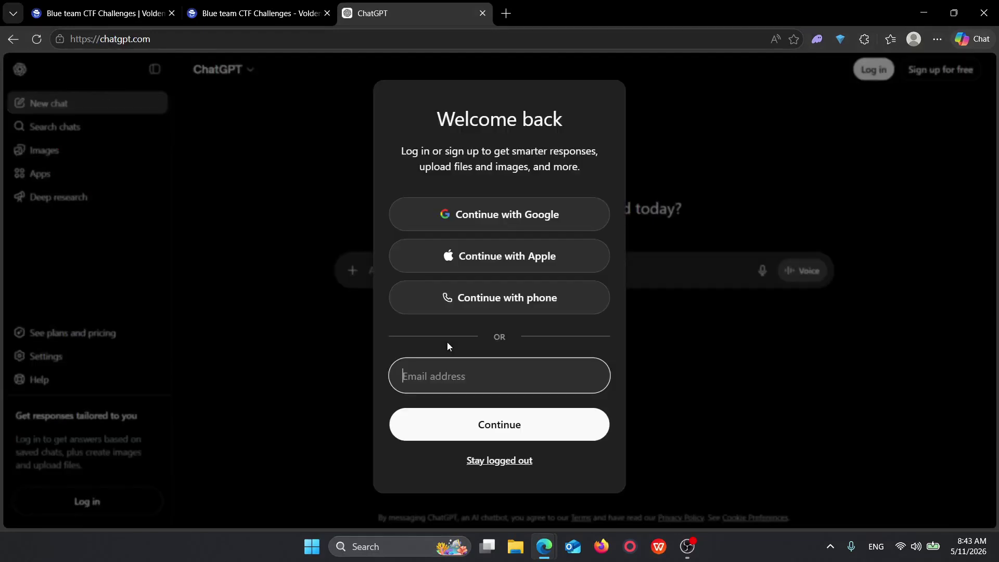
pyautogui.click(515, 461)
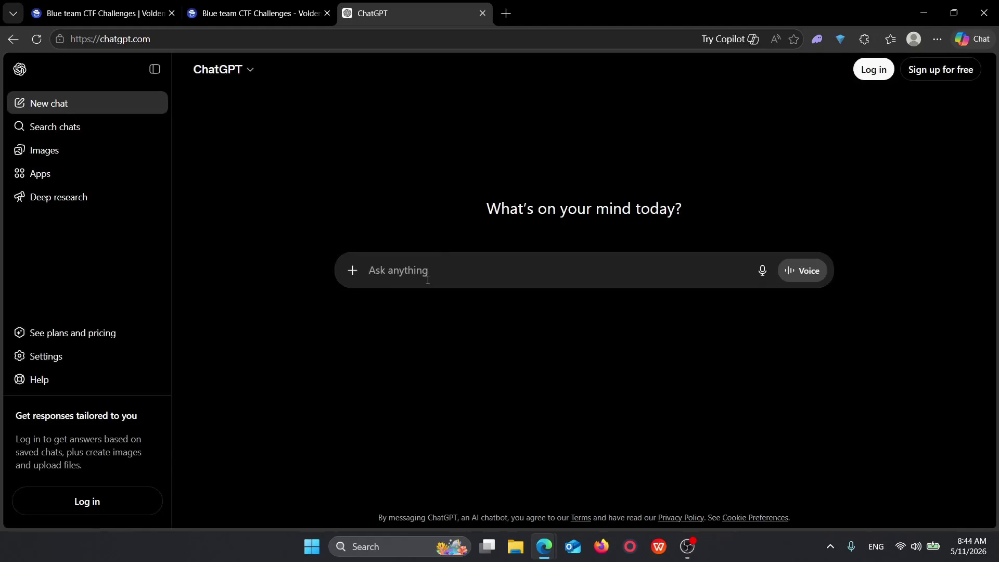
pyautogui.hotkey('ctrl', 'v')
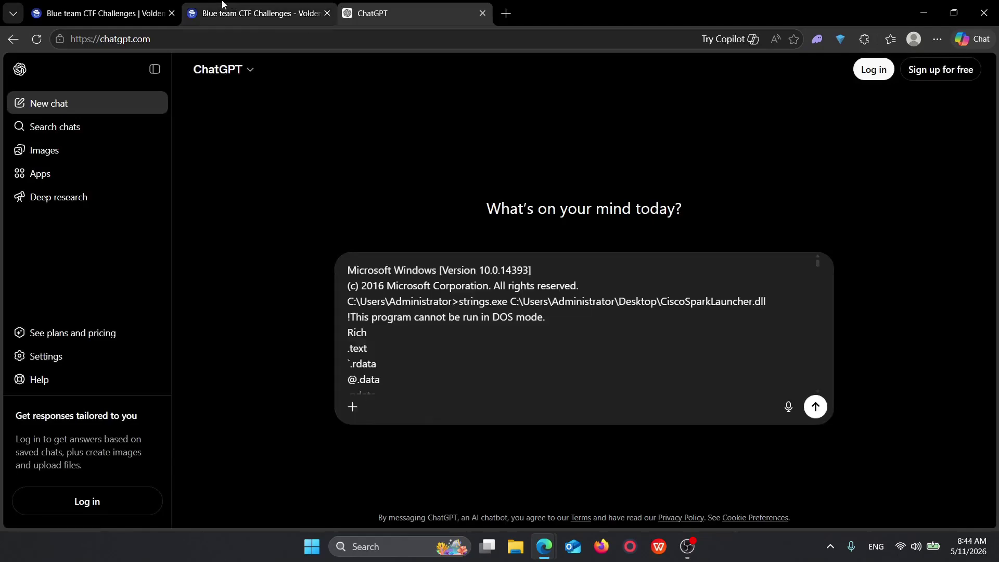
# Step: Reread question 11 on the lab page, and ask ChatGPT below the pasted output "what service is being used as c2 server"
pyautogui.click(132, 4)
pyautogui.scroll(4, 824, 312)
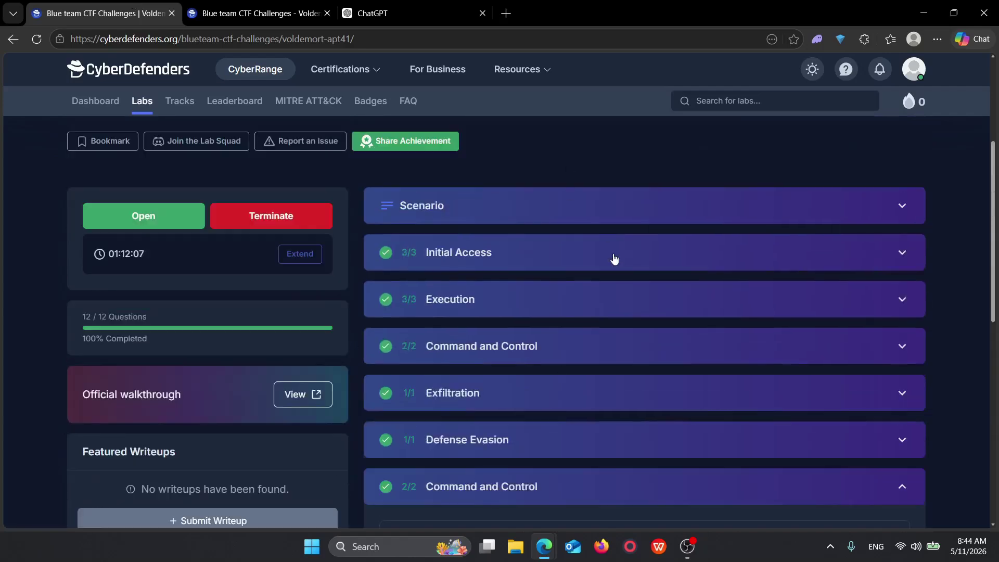
pyautogui.scroll(-1, 613, 258)
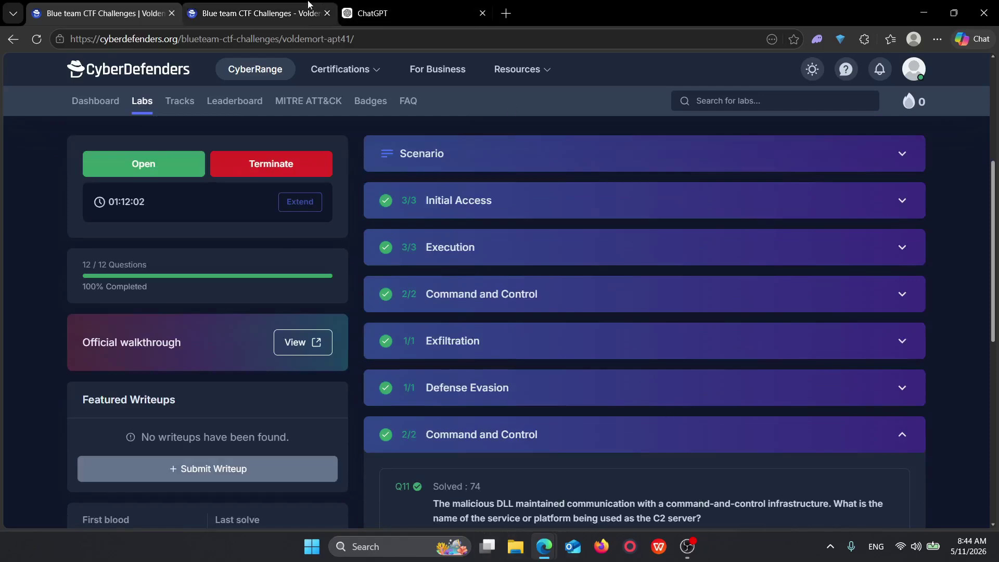
pyautogui.hotkey('ctrl', '3')
pyautogui.write('wha')
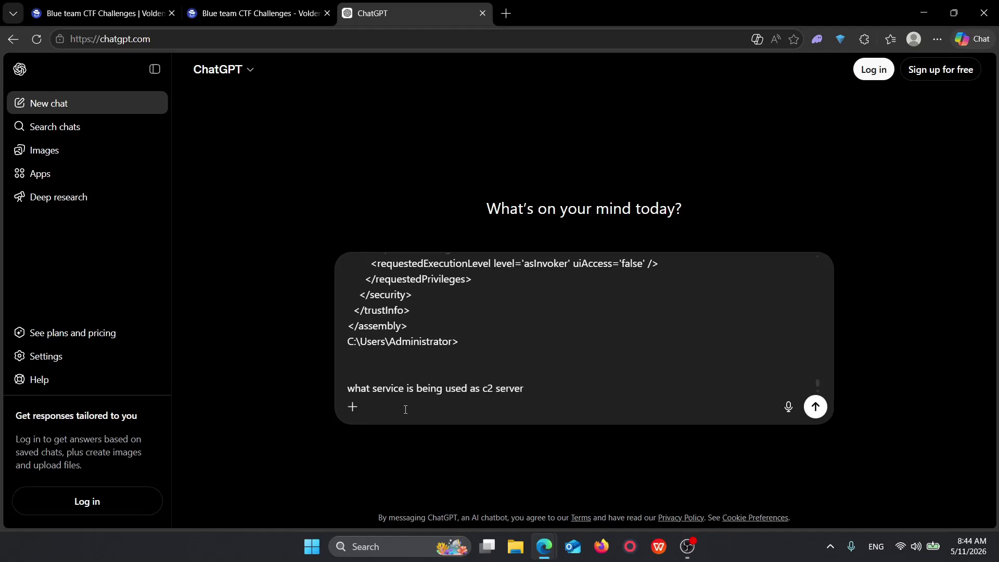
pyautogui.press('Return')
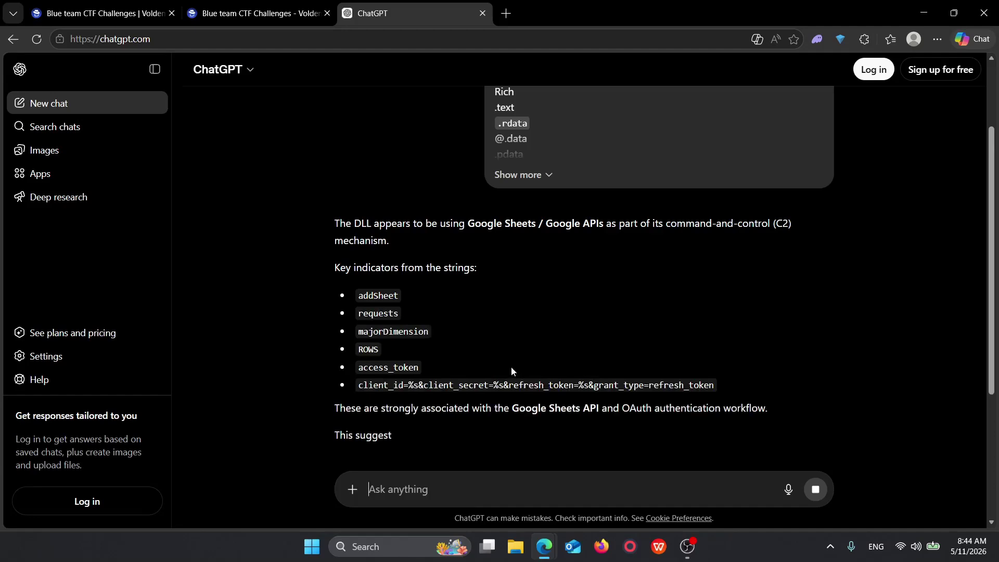
# Step: Read ChatGPT's reply about the C2 service, compare it with the question 11 answer on the lab page, and read question 12
pyautogui.scroll(-2, 481, 320)
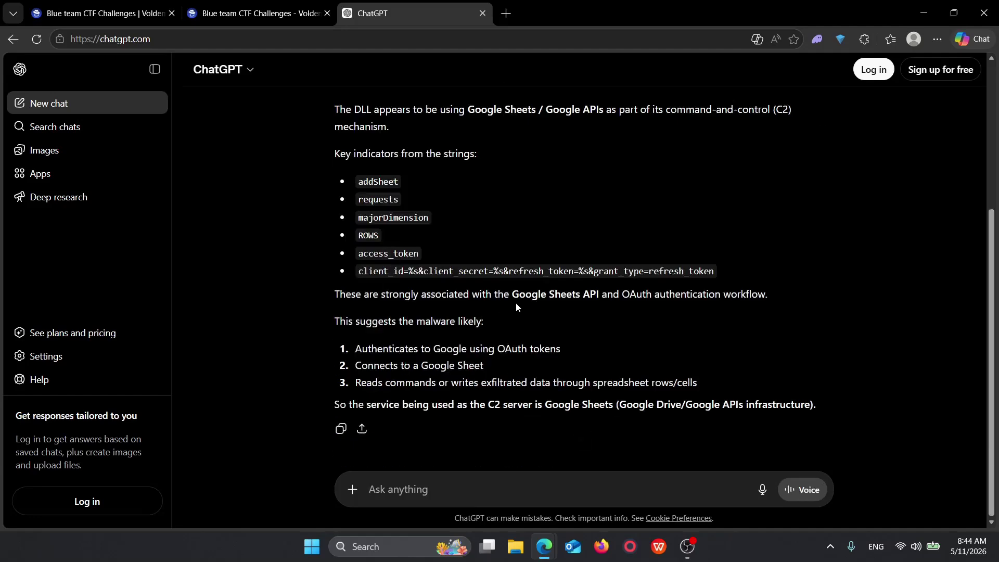
pyautogui.scroll(2, 518, 302)
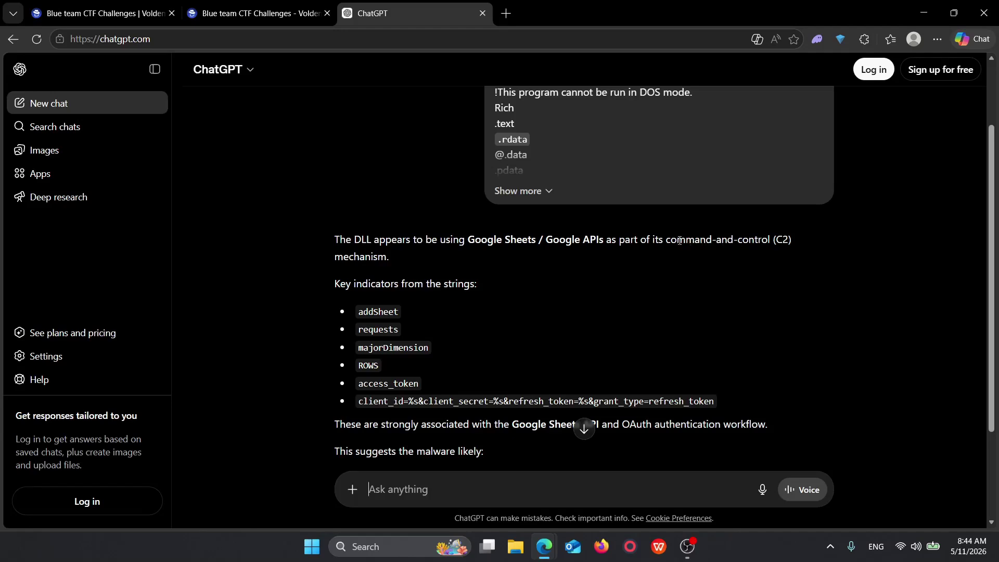
pyautogui.scroll(-2, 512, 281)
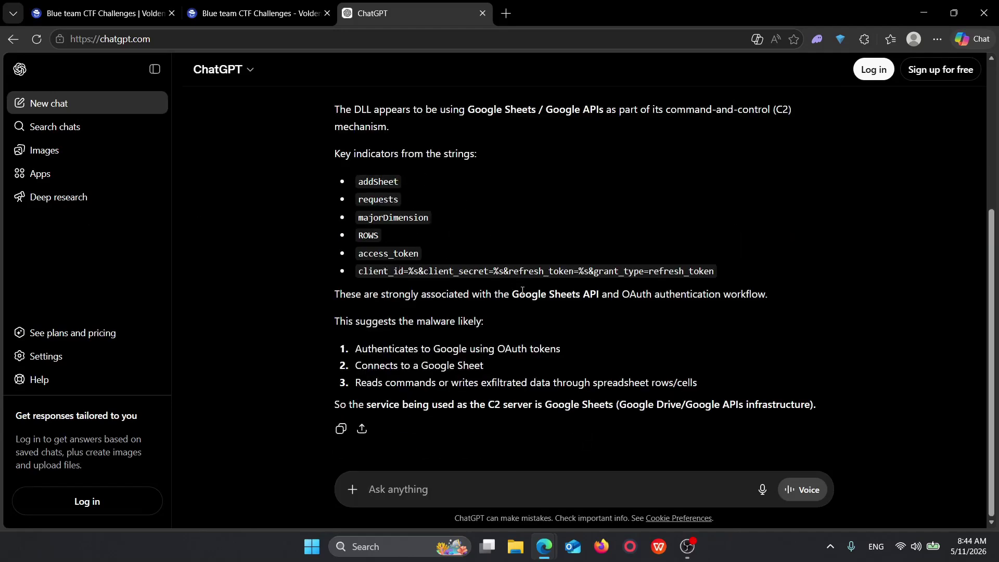
pyautogui.scroll(3, 518, 313)
pyautogui.scroll(1, 560, 266)
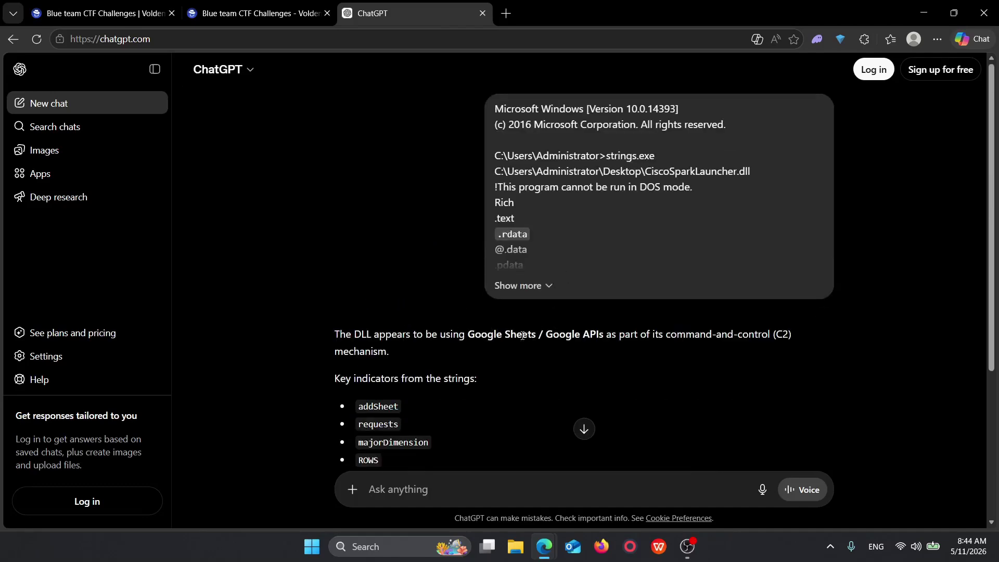
pyautogui.click(136, 12)
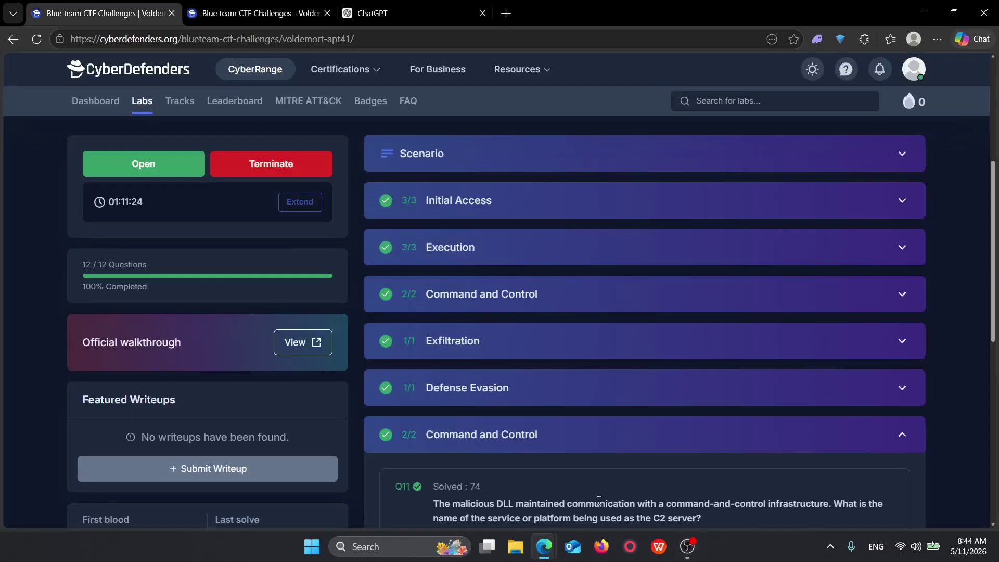
pyautogui.scroll(-1, 598, 500)
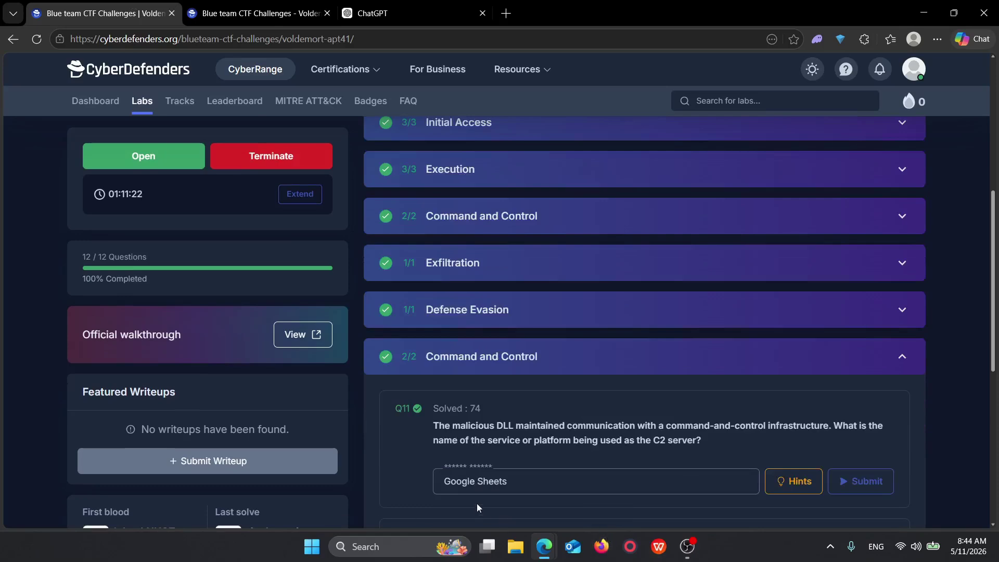
pyautogui.scroll(-2, 541, 458)
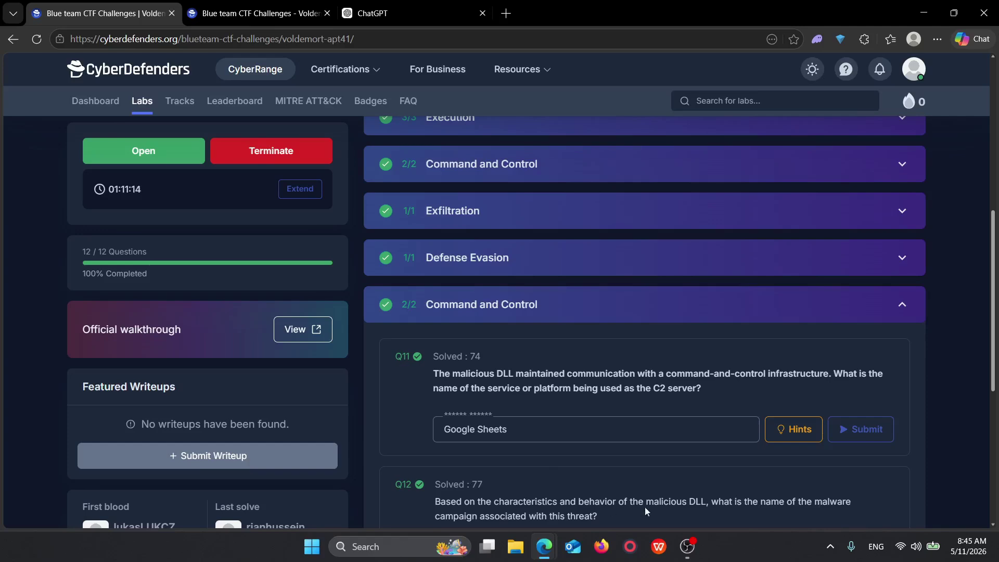
# Step: Ask ChatGPT in the same chat "what malware campaign is associated with this behaviour"
pyautogui.click(403, 12)
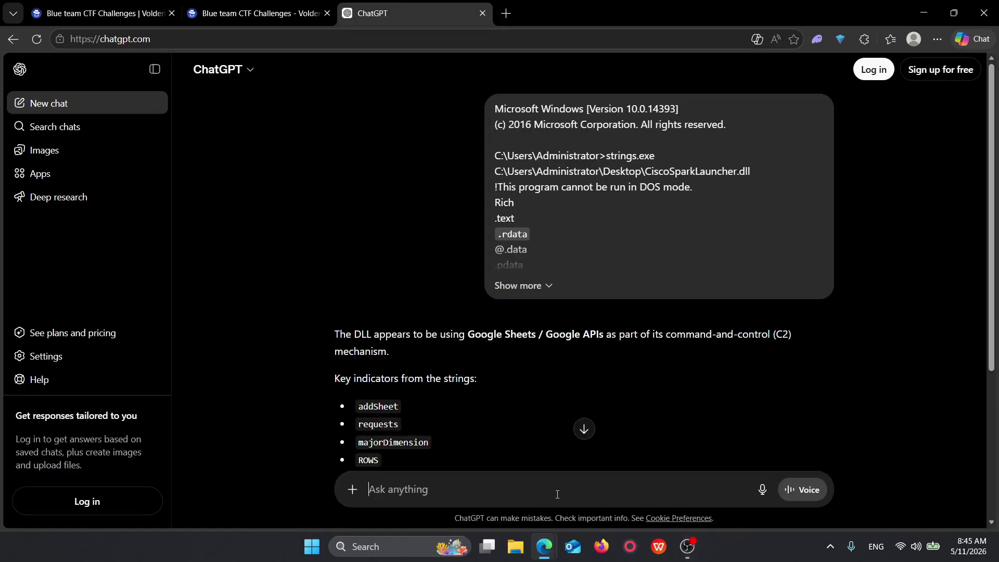
pyautogui.write('what')
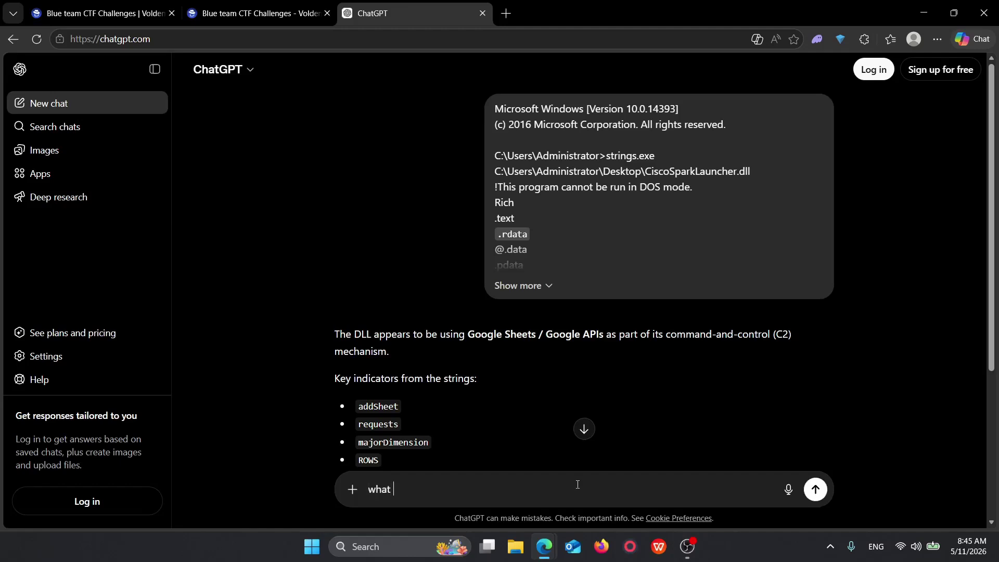
pyautogui.write(' malware campaign is ')
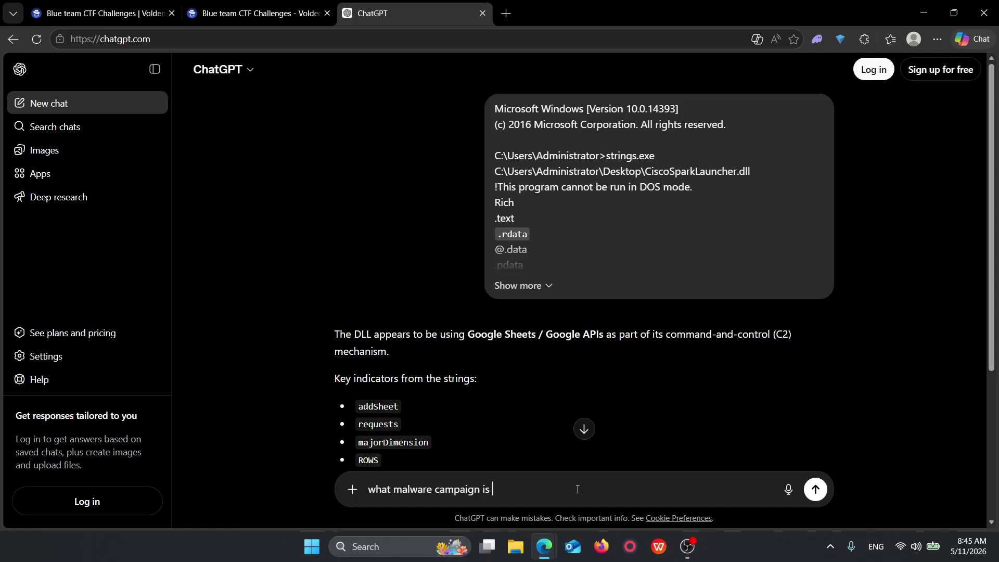
pyautogui.write('associated with this behaviour')
pyautogui.press('Return')
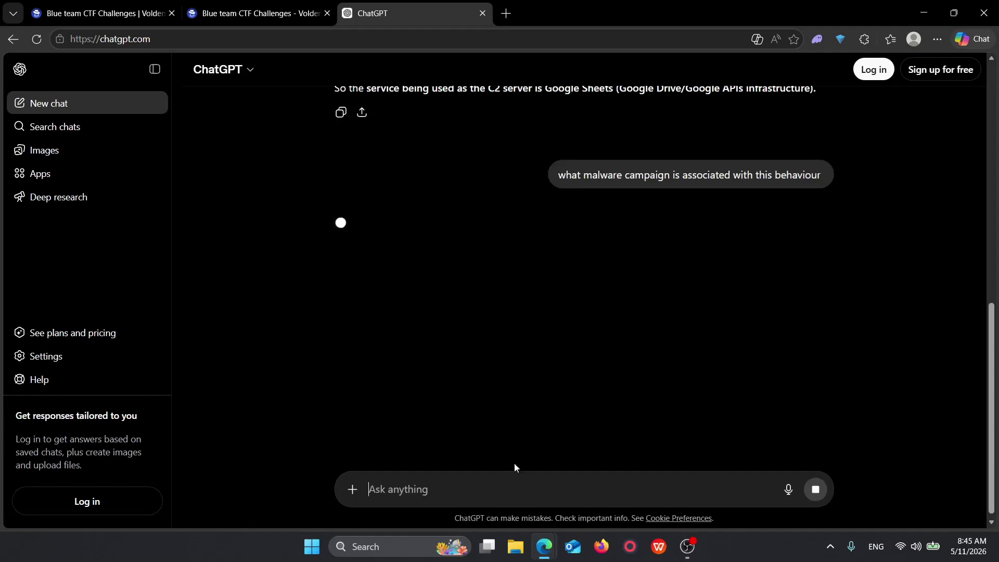
# Step: Examine ChatGPT's reply for the malware campaign's name and indicators, and compare it with the question 12 answer on the lab page
pyautogui.scroll(2, 479, 366)
pyautogui.scroll(-1, 479, 366)
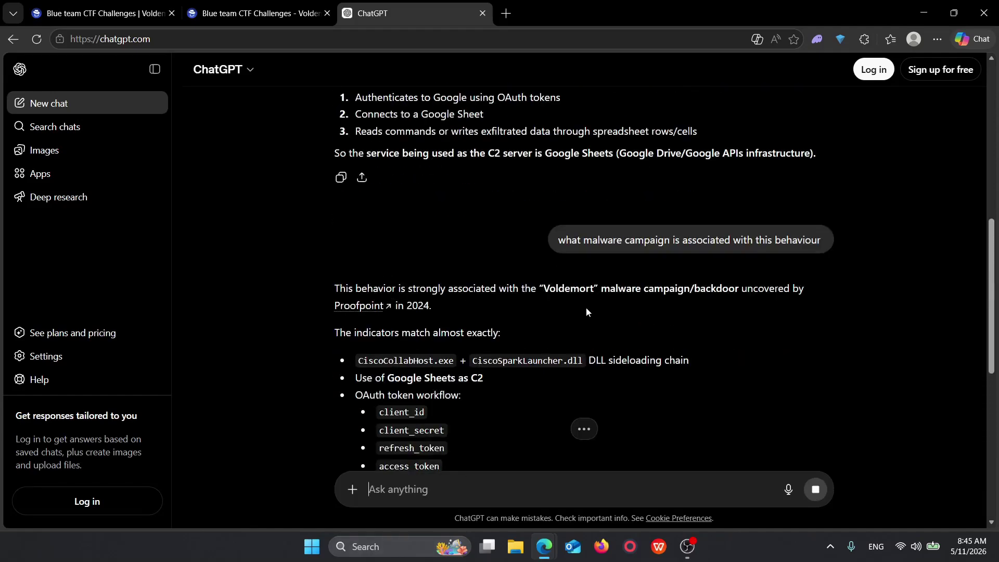
pyautogui.doubleClick(567, 289)
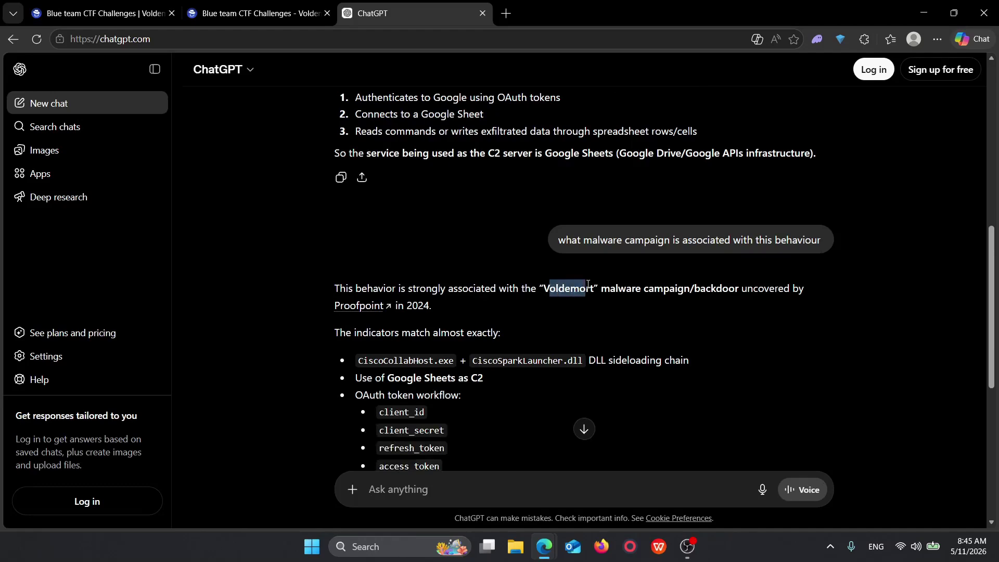
pyautogui.click(834, 313)
pyautogui.moveTo(415, 307); pyautogui.dragTo(476, 311)
pyautogui.scroll(-1, 475, 311)
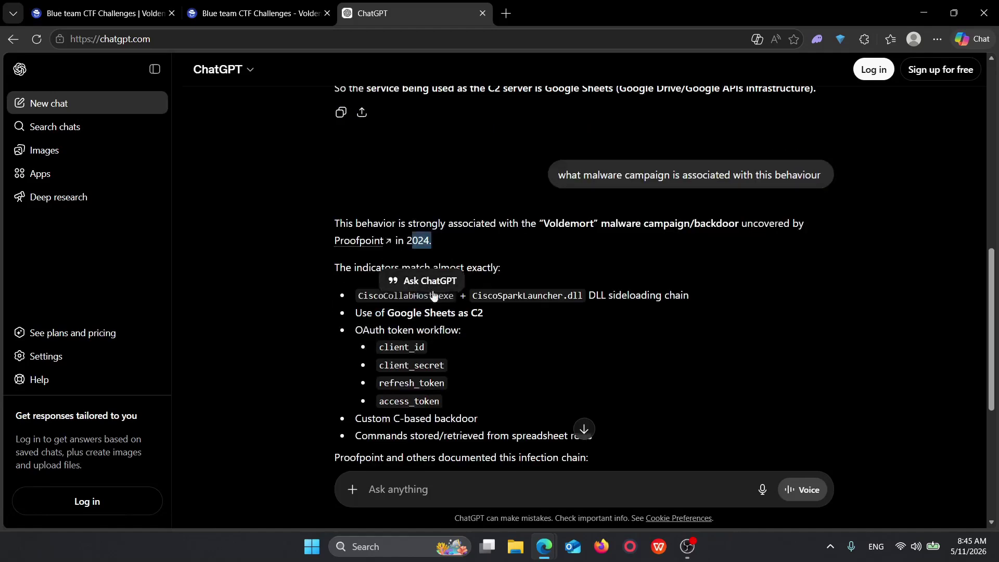
pyautogui.scroll(-1, 698, 240)
pyautogui.click(467, 210)
pyautogui.scroll(-4, 539, 275)
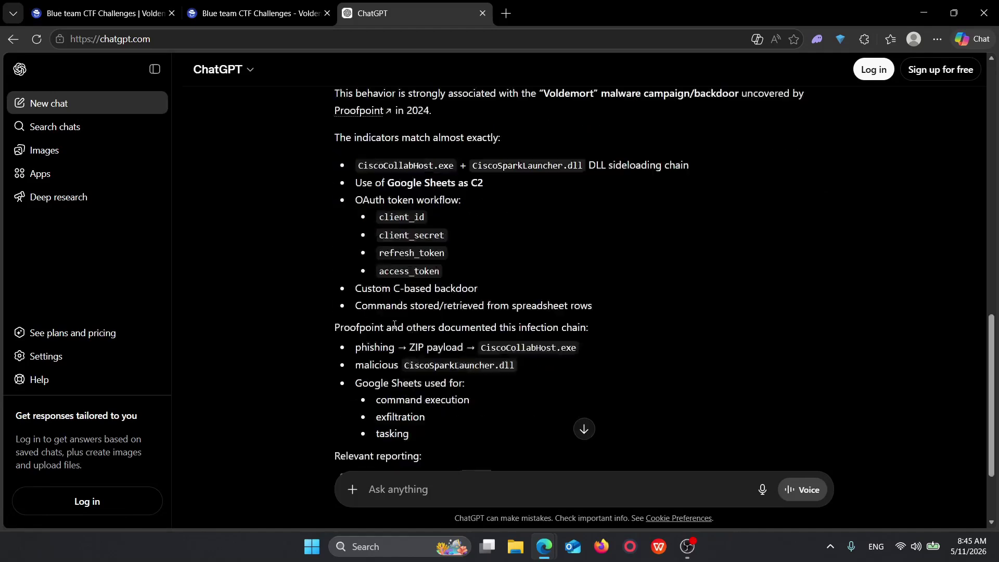
pyautogui.scroll(3, 606, 284)
pyautogui.scroll(3, 606, 279)
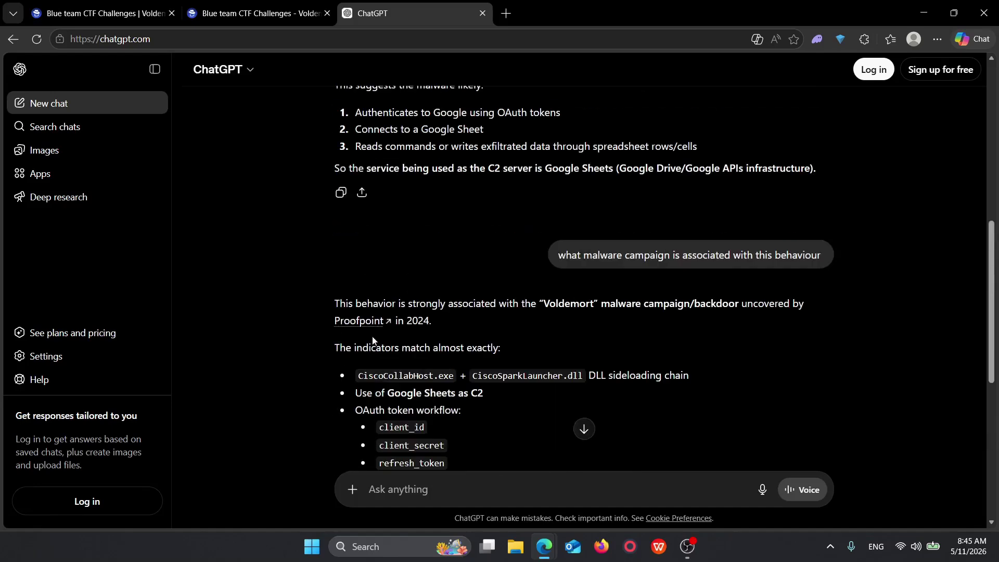
pyautogui.doubleClick(568, 303)
pyautogui.click(590, 321)
pyautogui.click(99, 13)
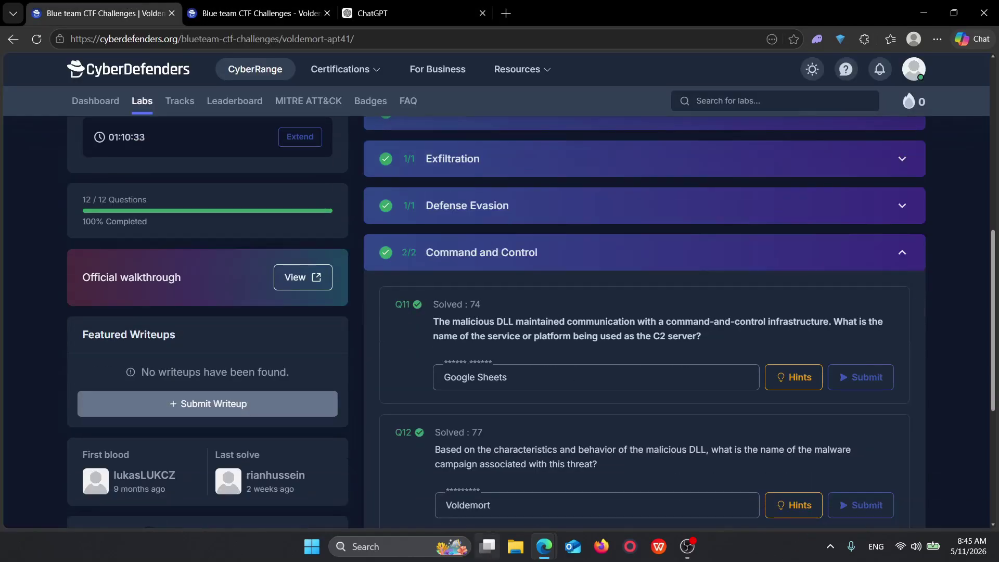
pyautogui.scroll(7, 525, 474)
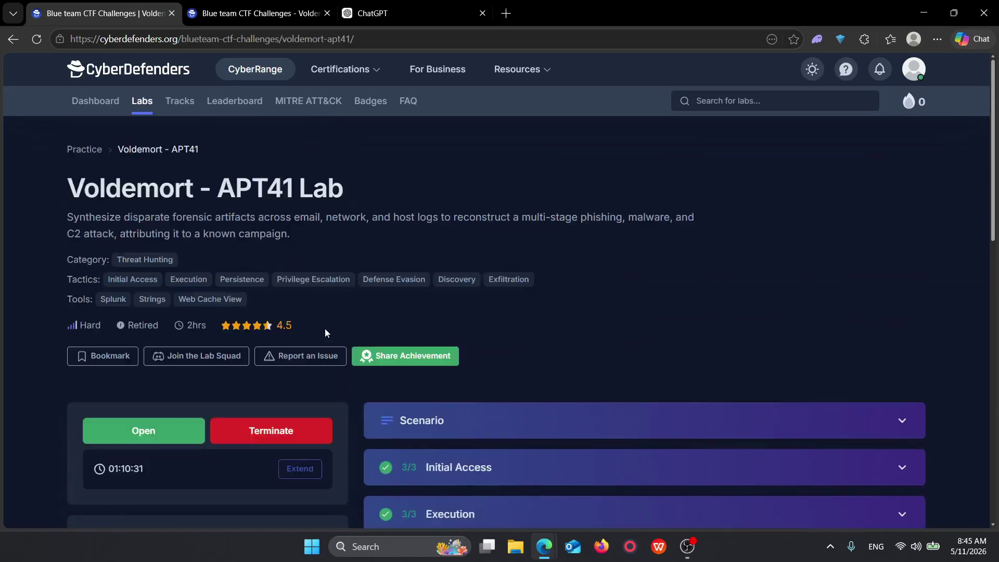